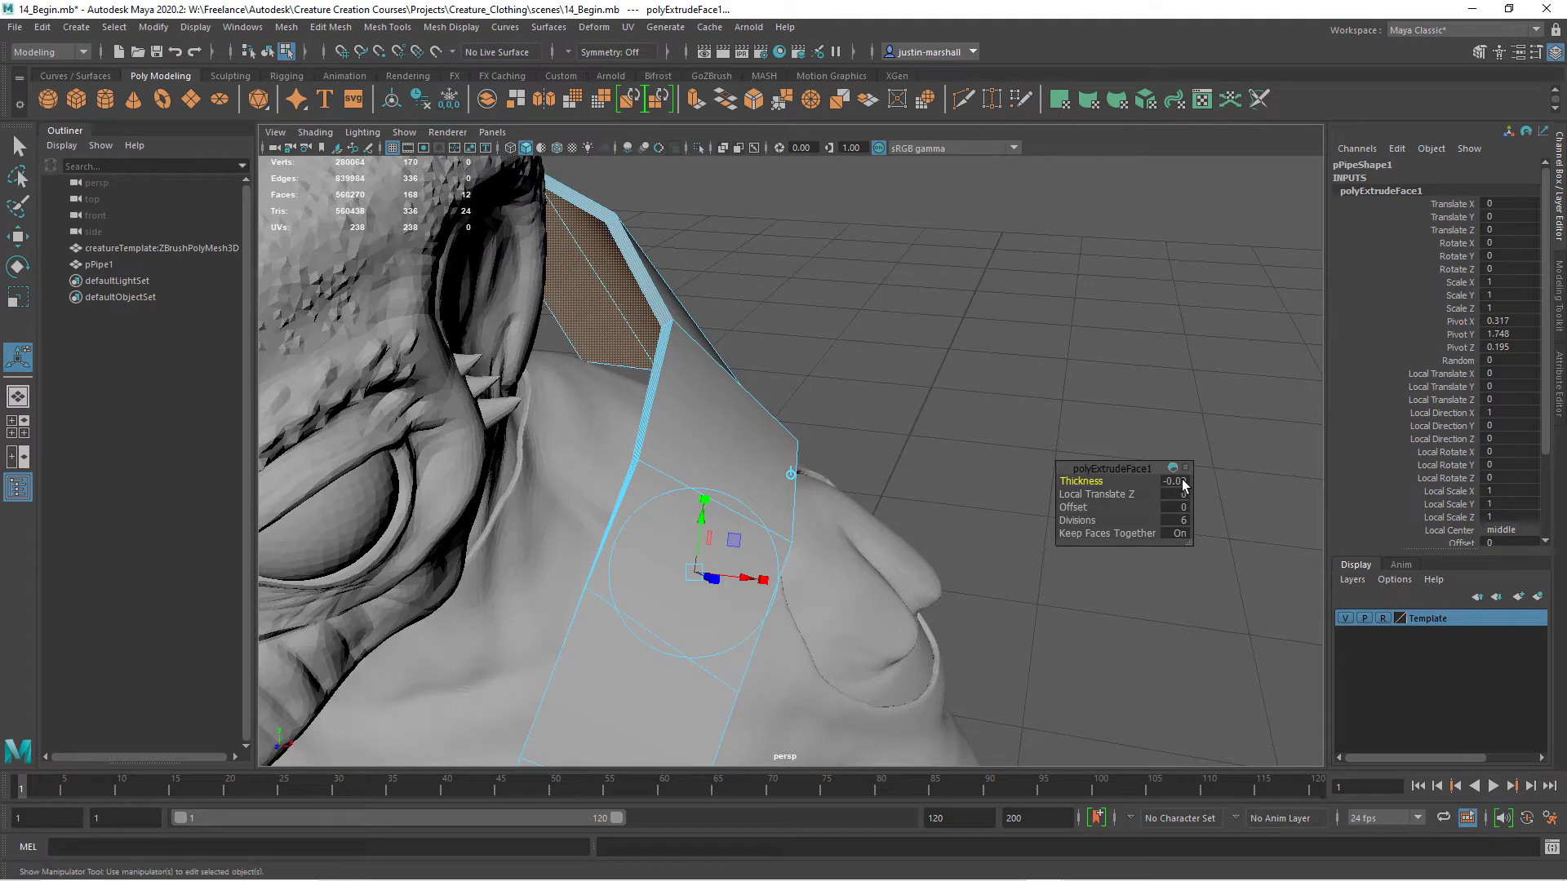
Set the strap extrusion's thickness to -0.04 and its divisions to 1
{"action": "left_click", "coordinate": [1175, 481]}
{"action": "key", "text": "Return"}
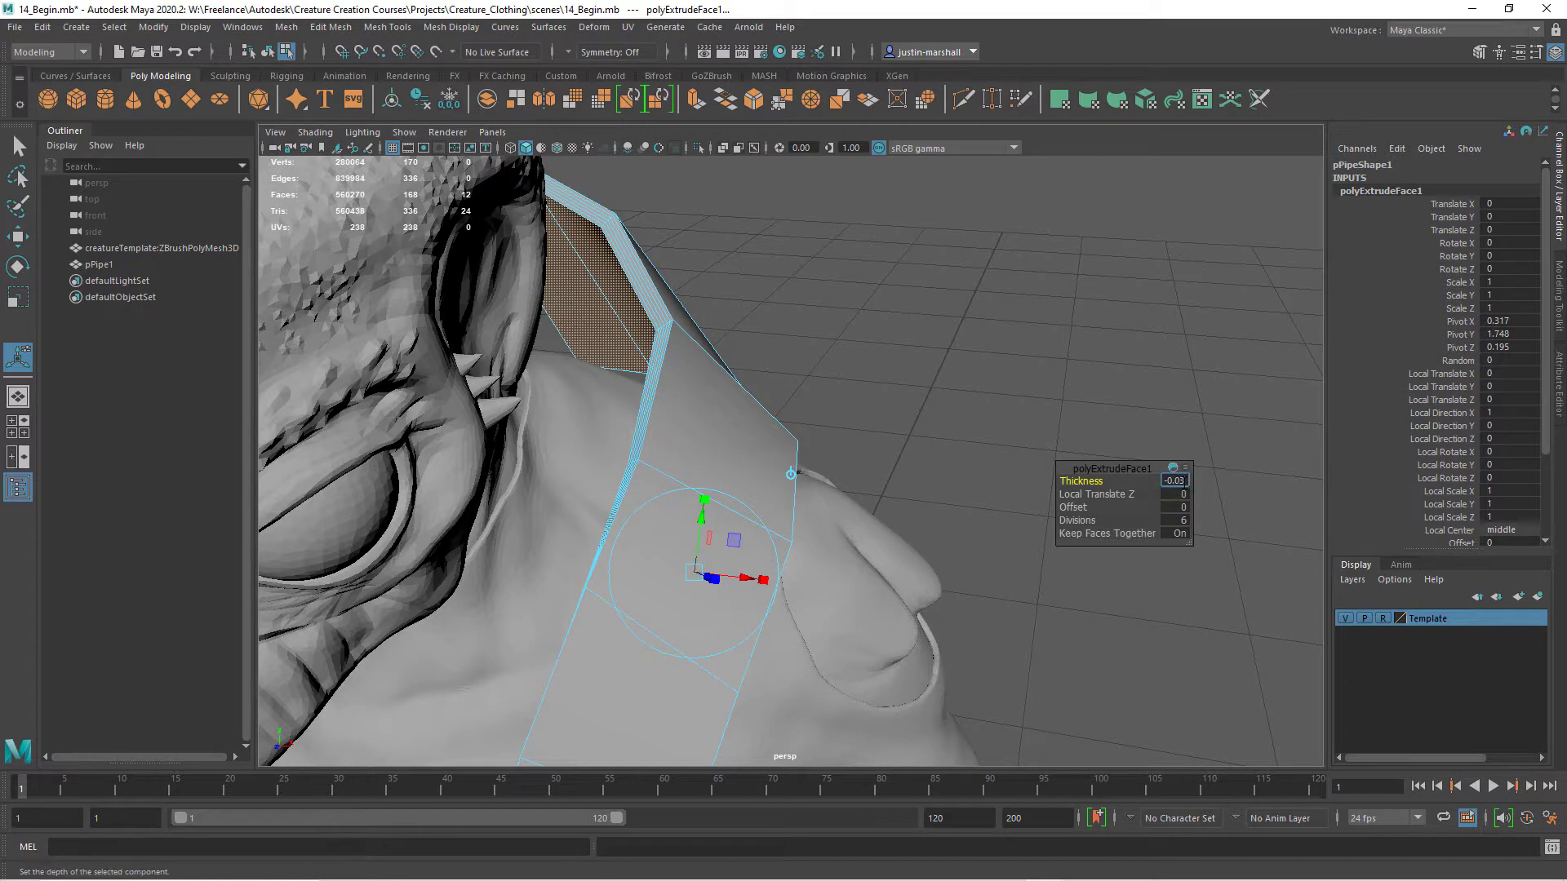
{"action": "key", "text": "Return"}
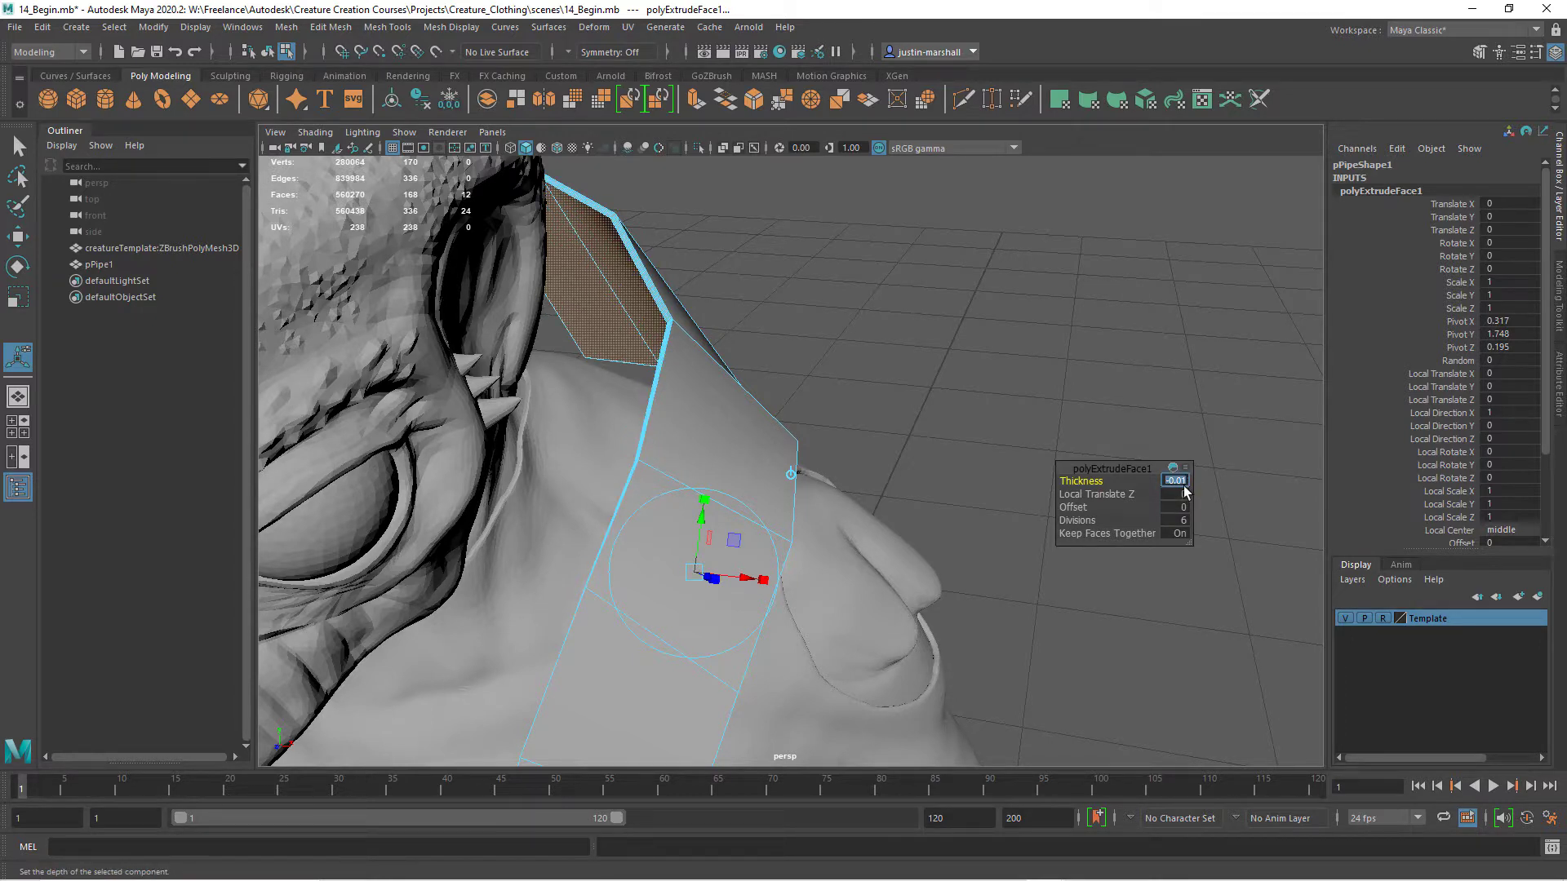
{"action": "type", "text": "-0.04"}
{"action": "key", "text": "Return"}
{"action": "left_click_drag", "start_coordinate": [1088, 525], "coordinate": [1045, 522]}
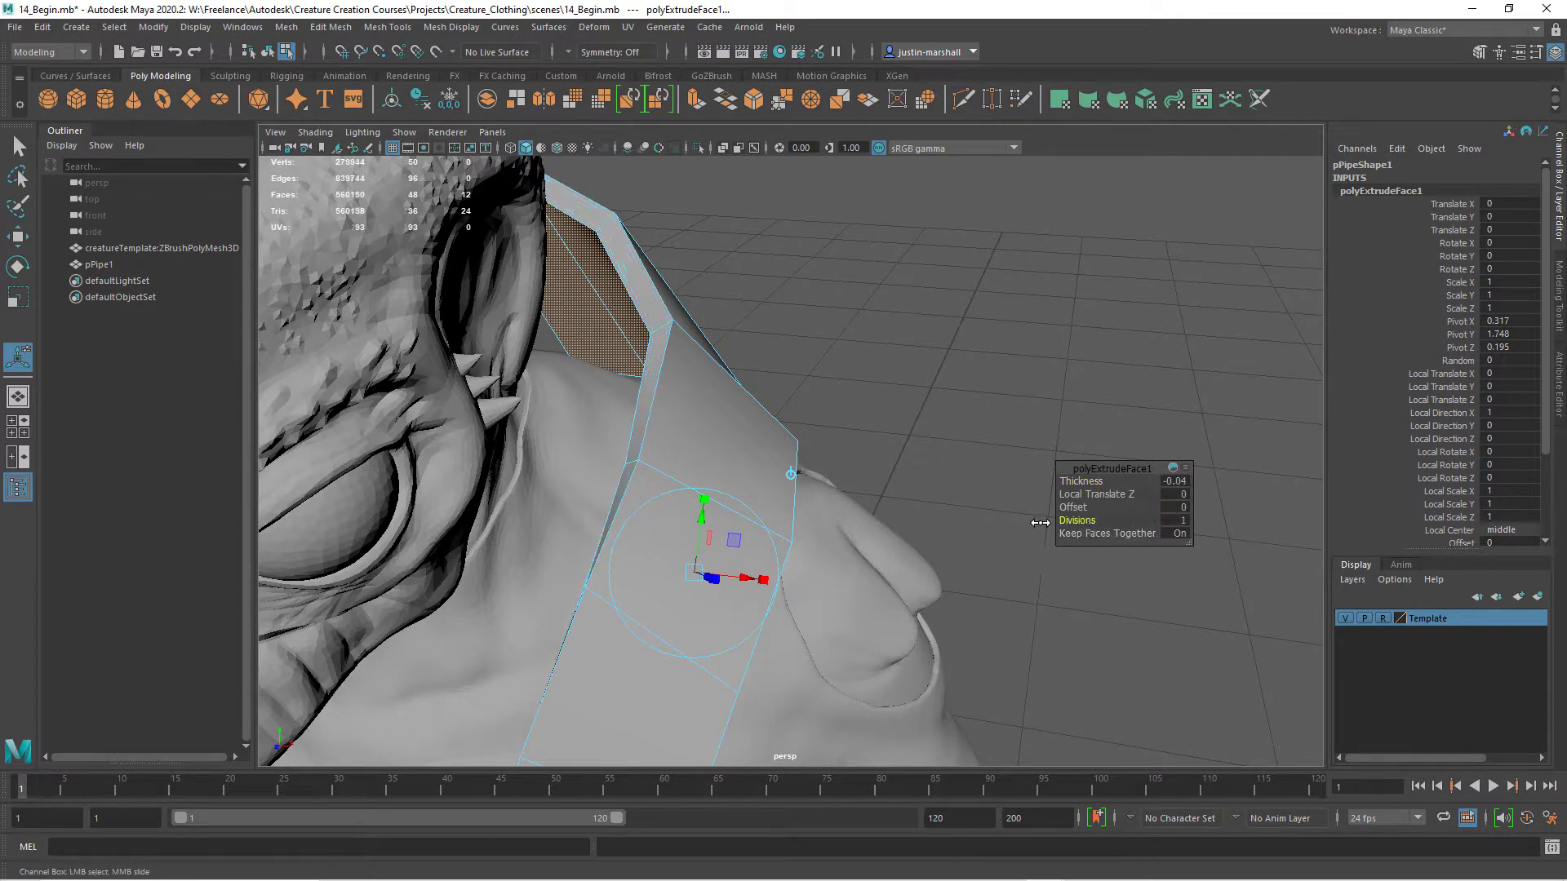
{"action": "left_click_drag", "start_coordinate": [798, 441], "coordinate": [759, 437], "text": "alt"}
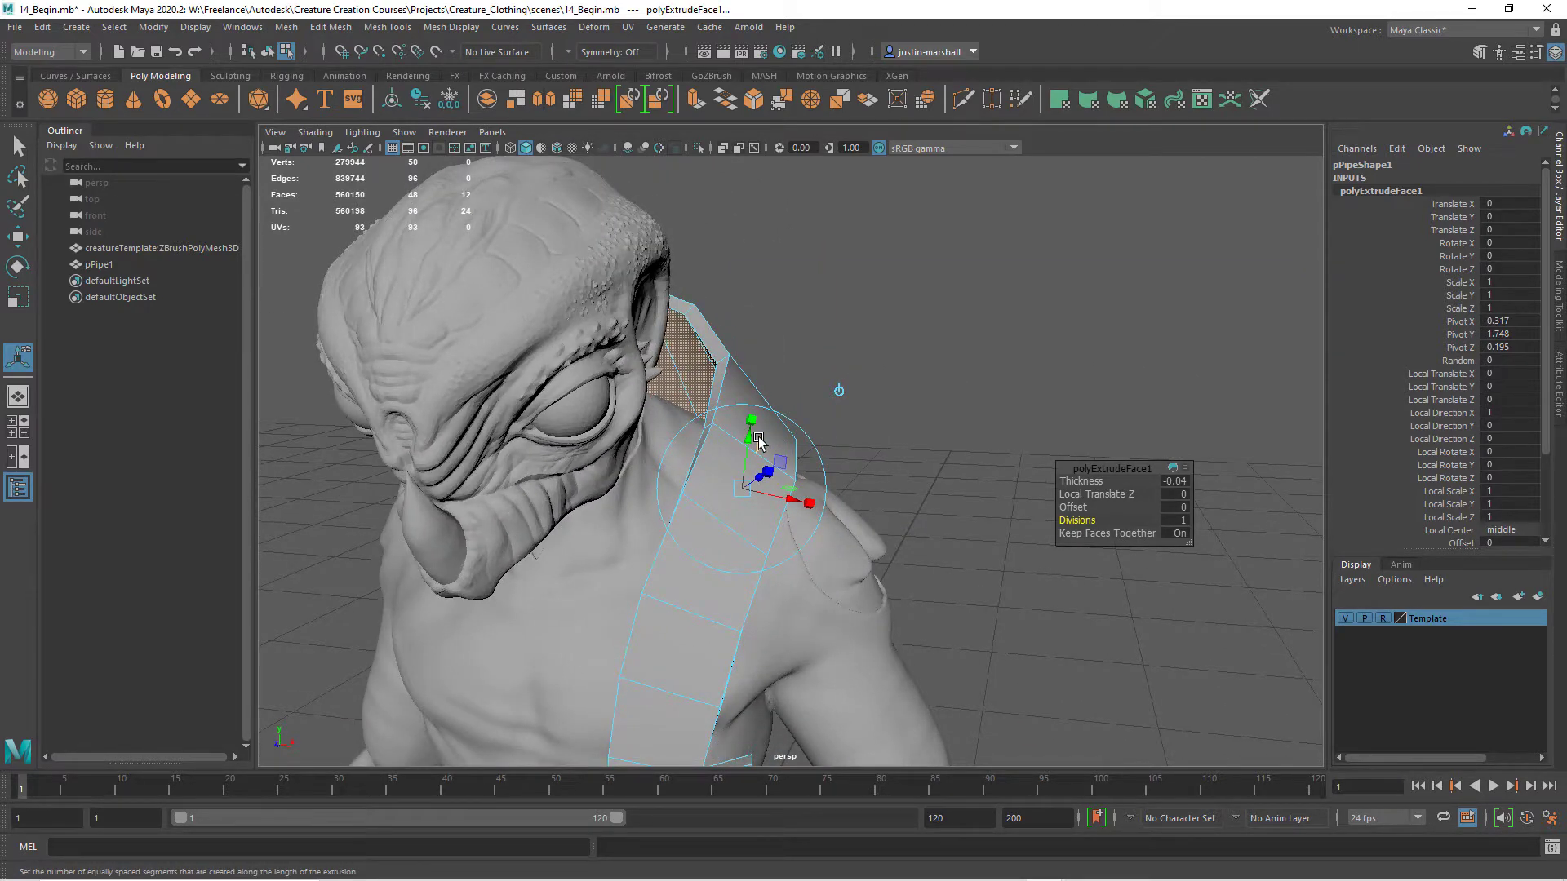
Duplicate the selected strap faces as a separate surface
{"action": "key", "text": "w"}
{"action": "left_click_drag", "start_coordinate": [841, 448], "coordinate": [951, 473], "text": "alt"}
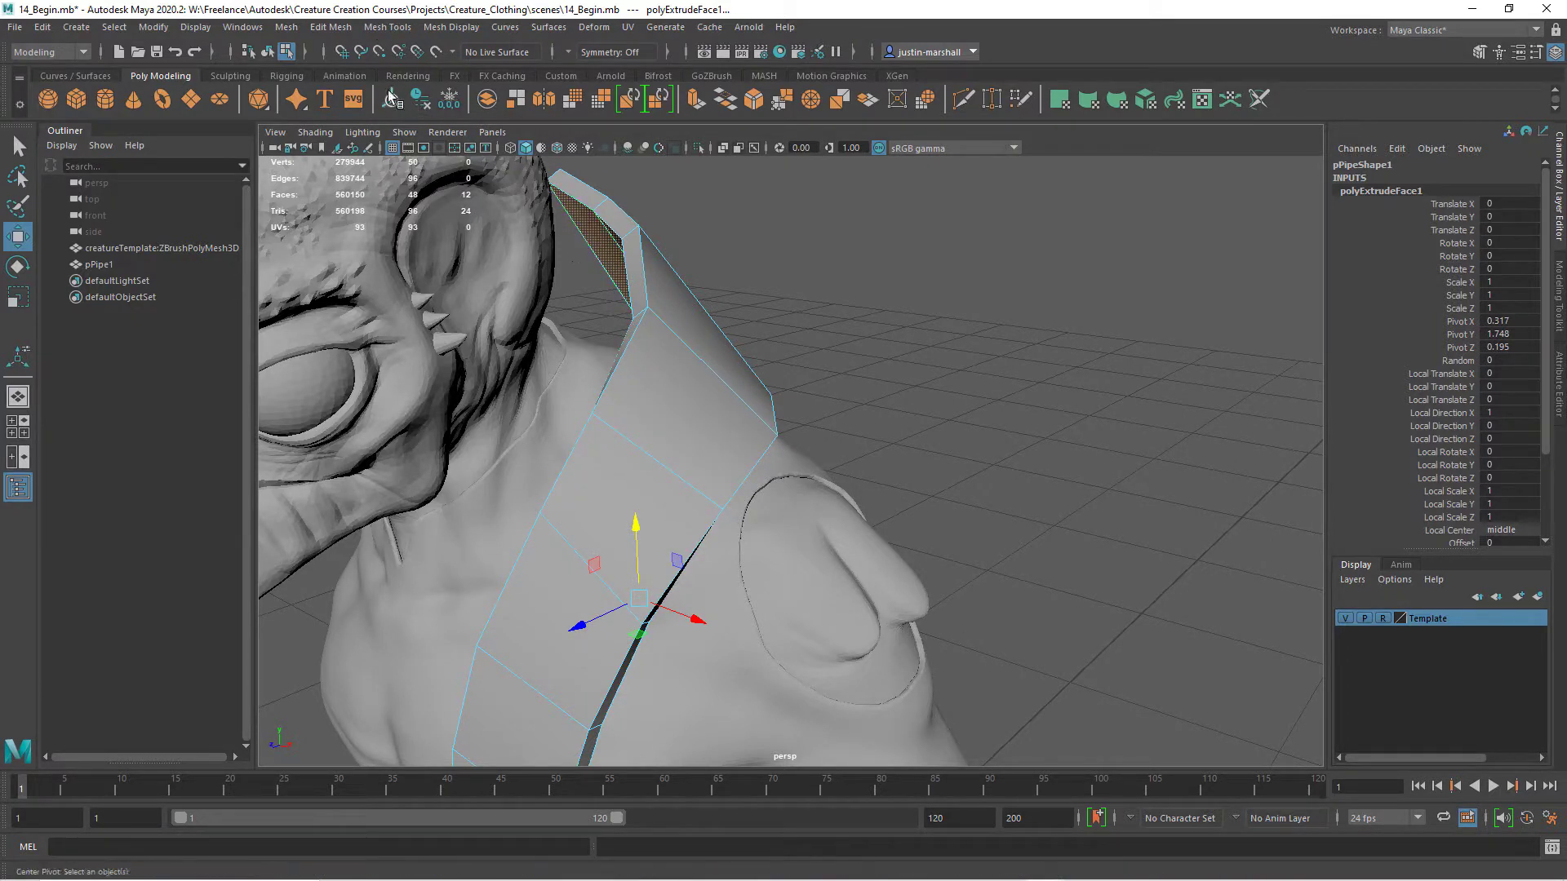
{"action": "left_click", "coordinate": [289, 29]}
{"action": "mouse_move", "coordinate": [319, 36]}
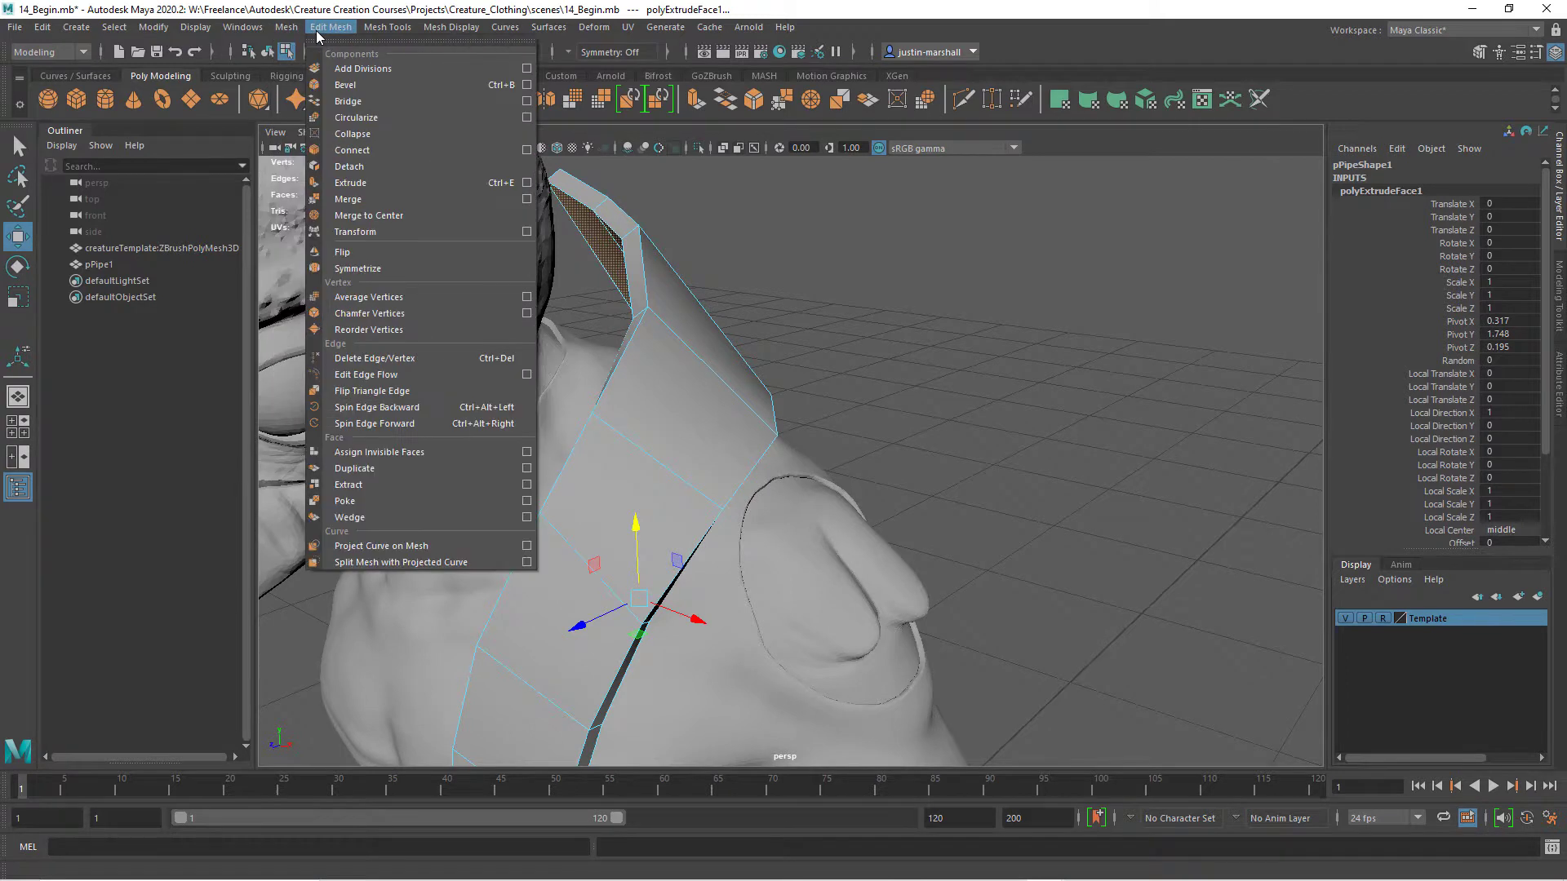
{"action": "left_click", "coordinate": [384, 465]}
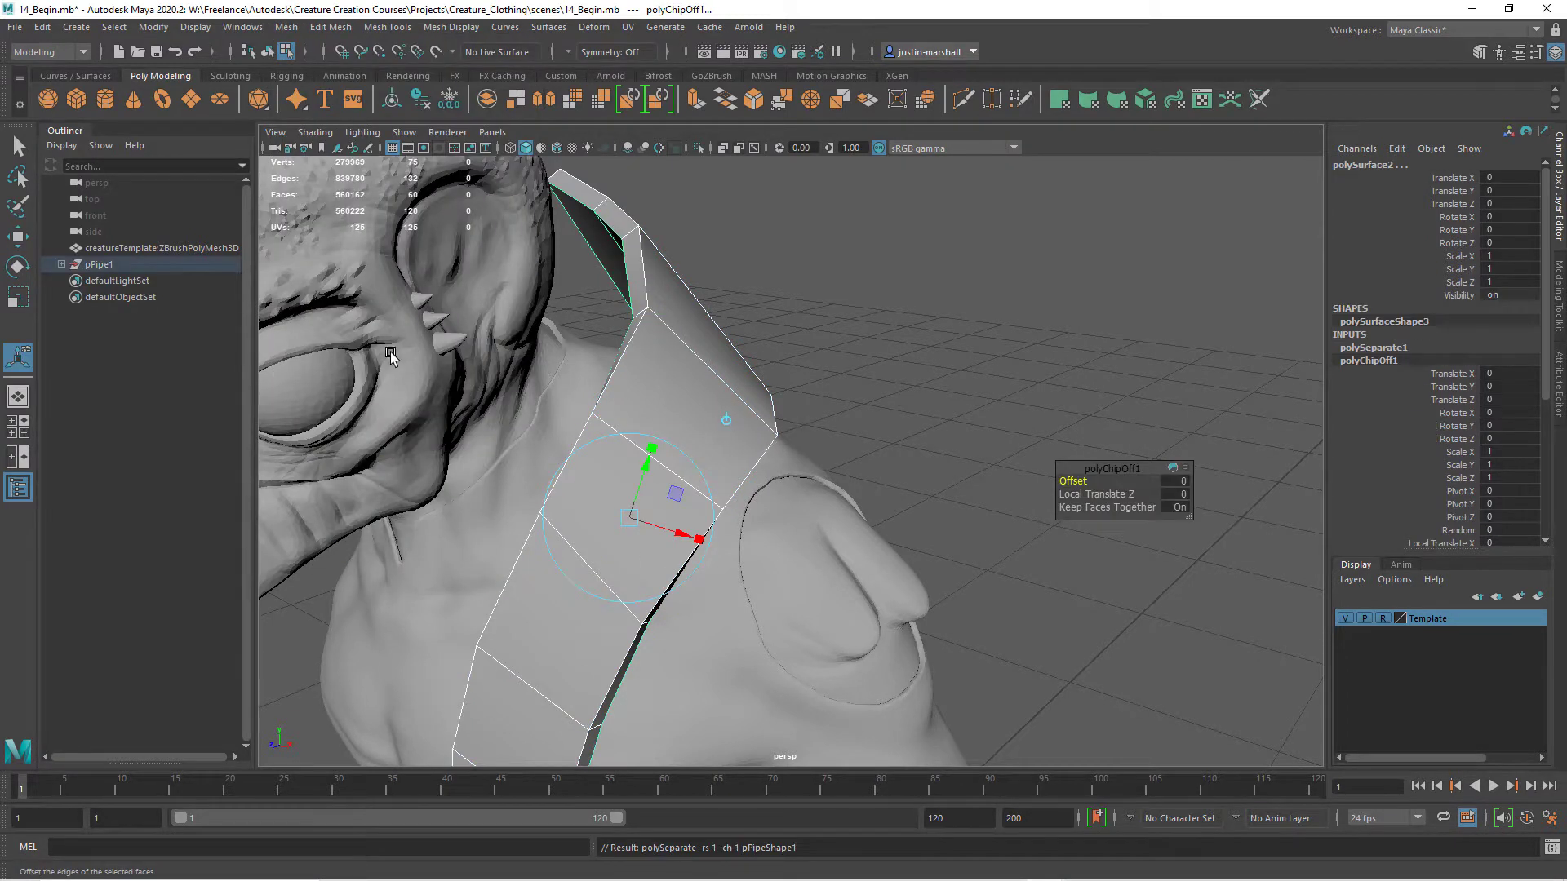
Return to object selection and unparent the original strap and its duplicated inner surface from the pPipe1 group
{"action": "left_click", "coordinate": [269, 54]}
{"action": "left_click", "coordinate": [811, 319]}
{"action": "left_click", "coordinate": [743, 375]}
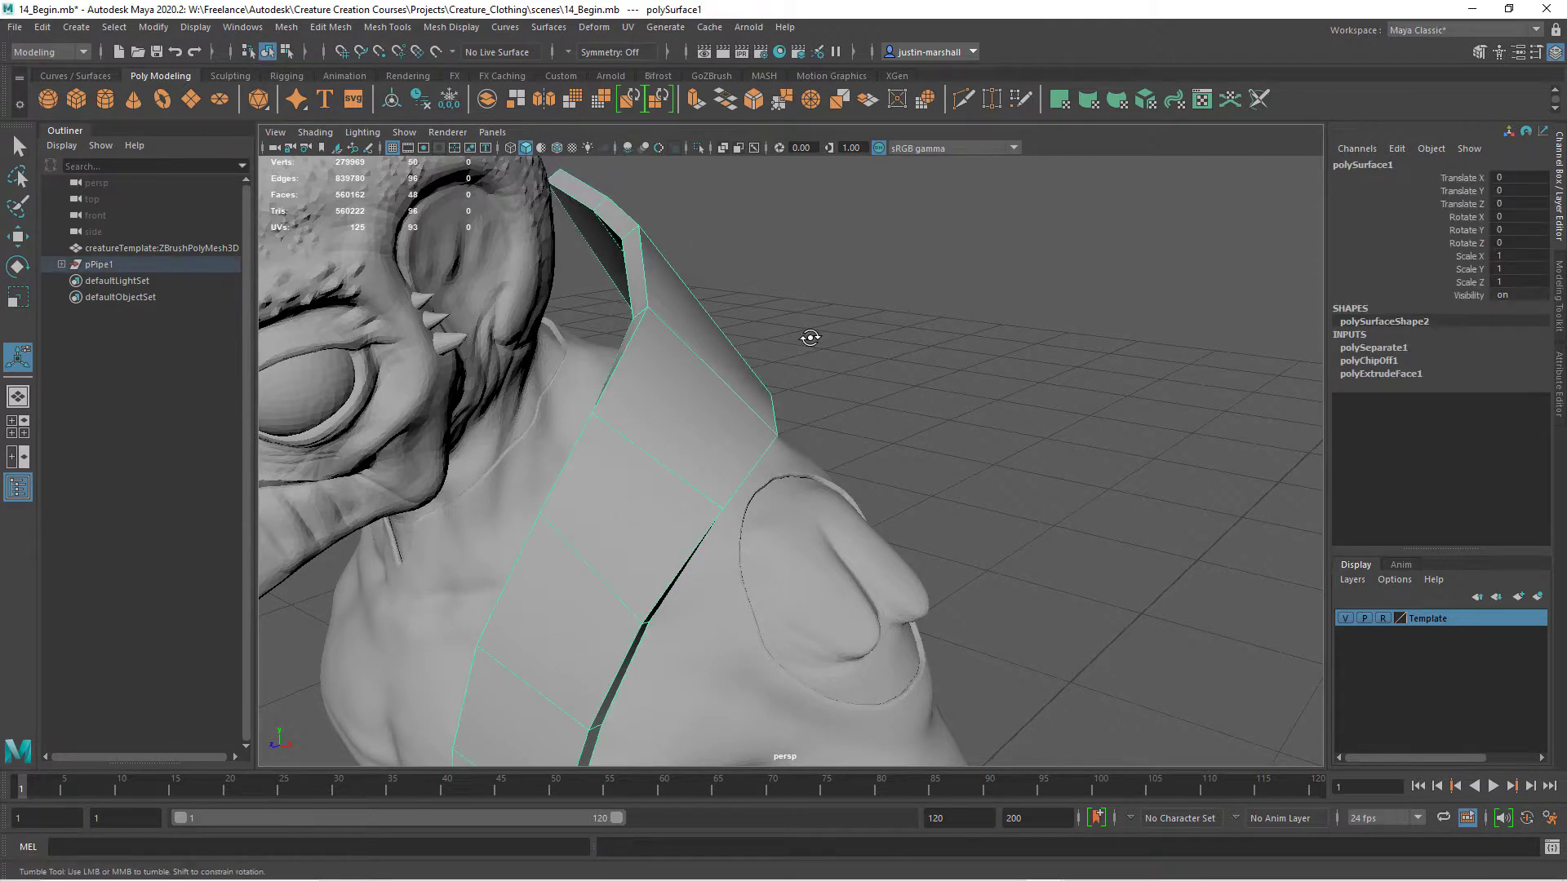
{"action": "left_click_drag", "start_coordinate": [799, 341], "coordinate": [691, 326], "text": "alt"}
{"action": "left_click", "coordinate": [624, 307]}
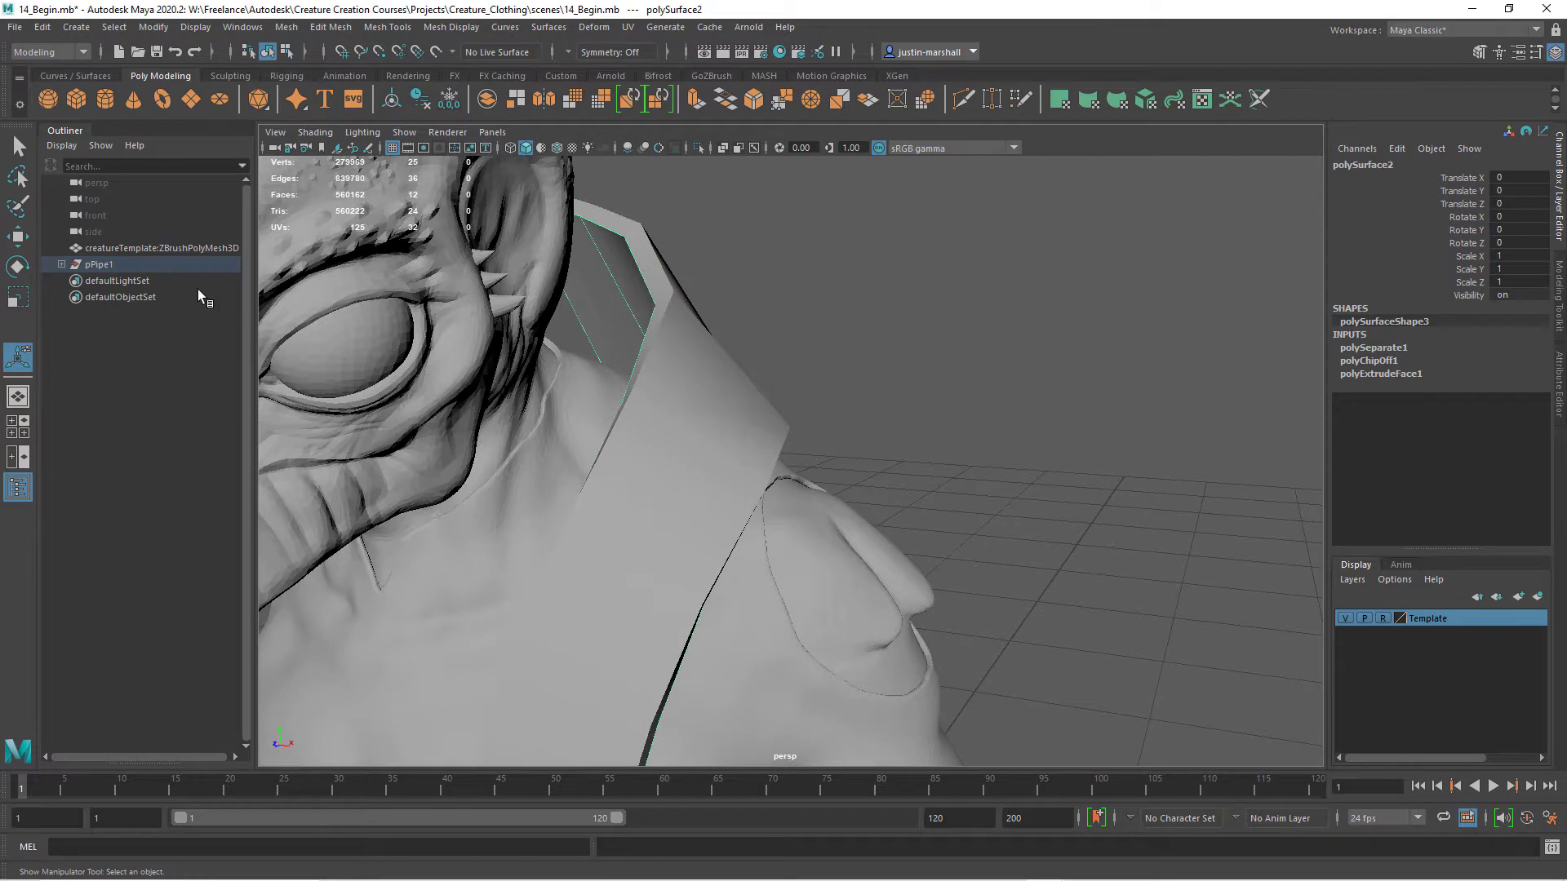
{"action": "left_click", "coordinate": [61, 264]}
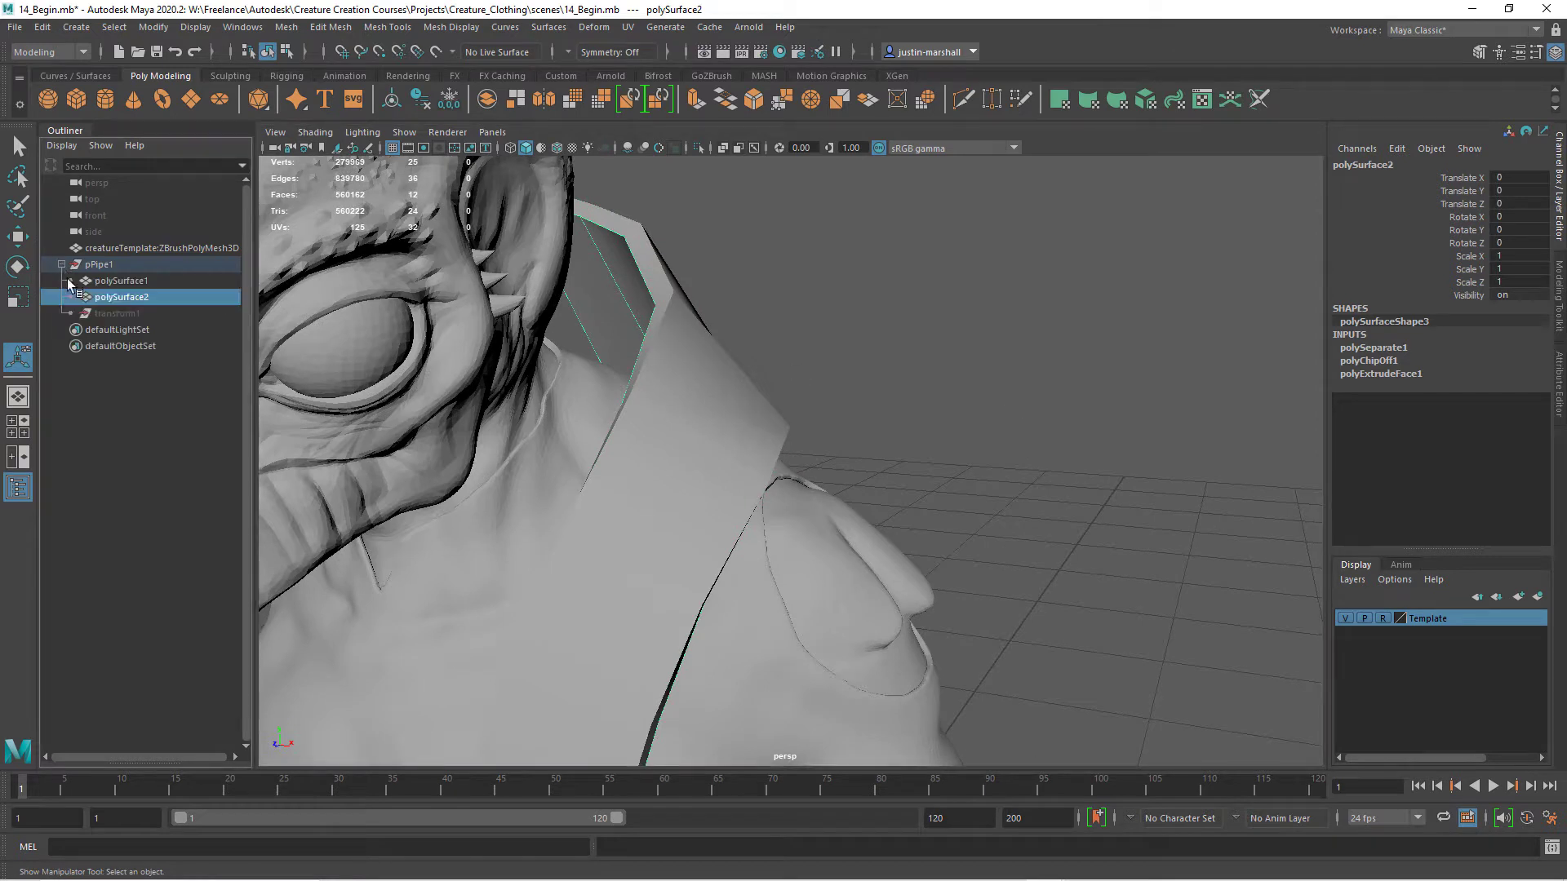
{"action": "left_click", "coordinate": [119, 281]}
{"action": "left_click", "coordinate": [120, 297], "text": "ctrl"}
{"action": "key", "text": "shift+p"}
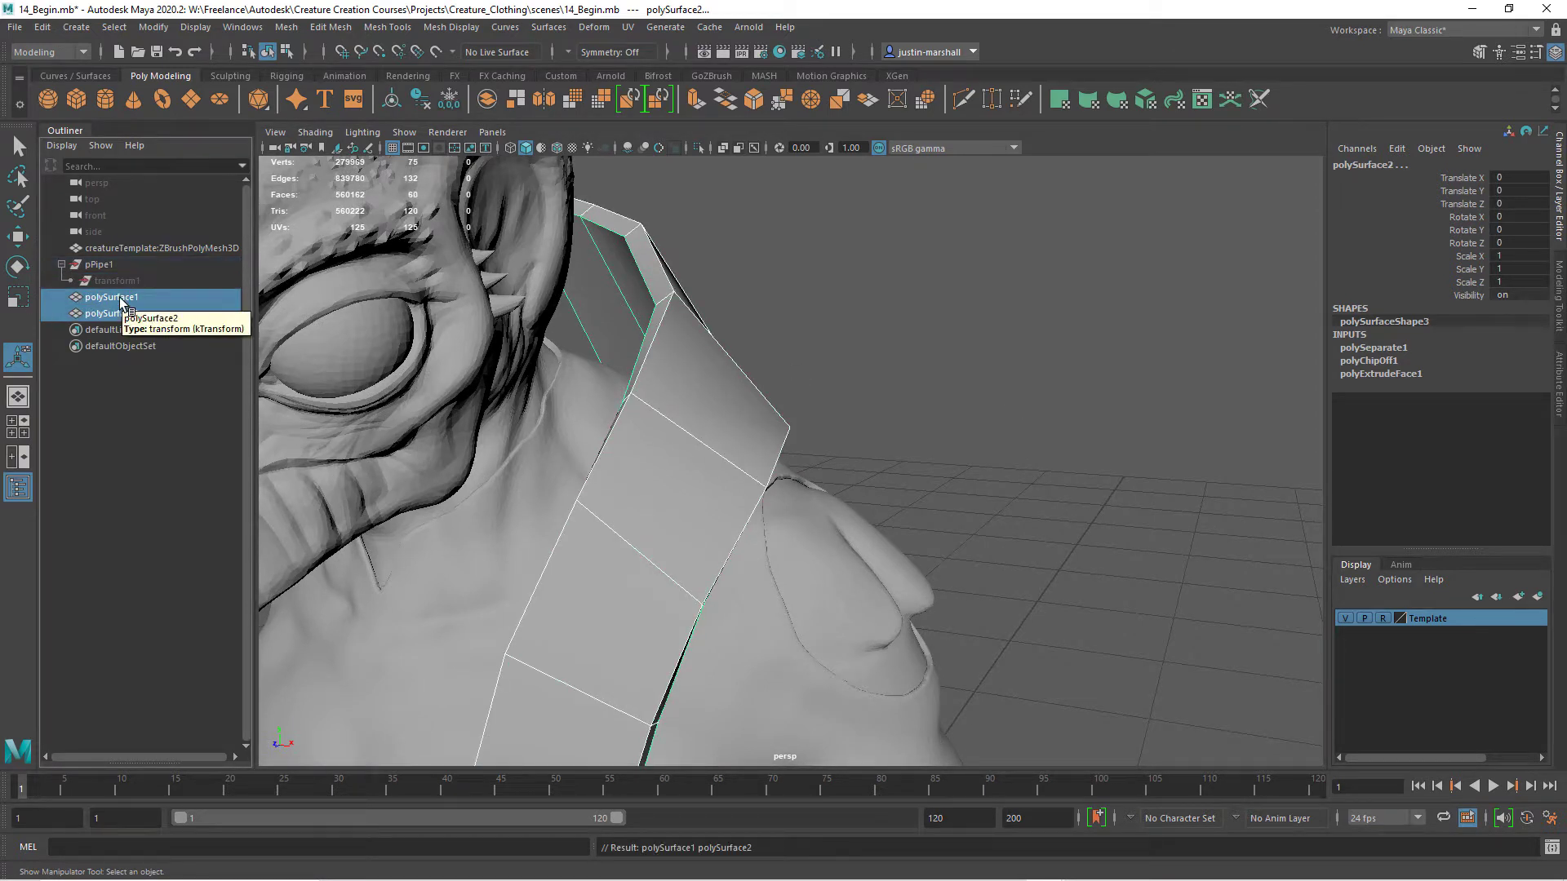
Hide the Template layer's creature mesh and select the strap's duplicated inner surface, polySurface2
{"action": "left_click", "coordinate": [125, 313]}
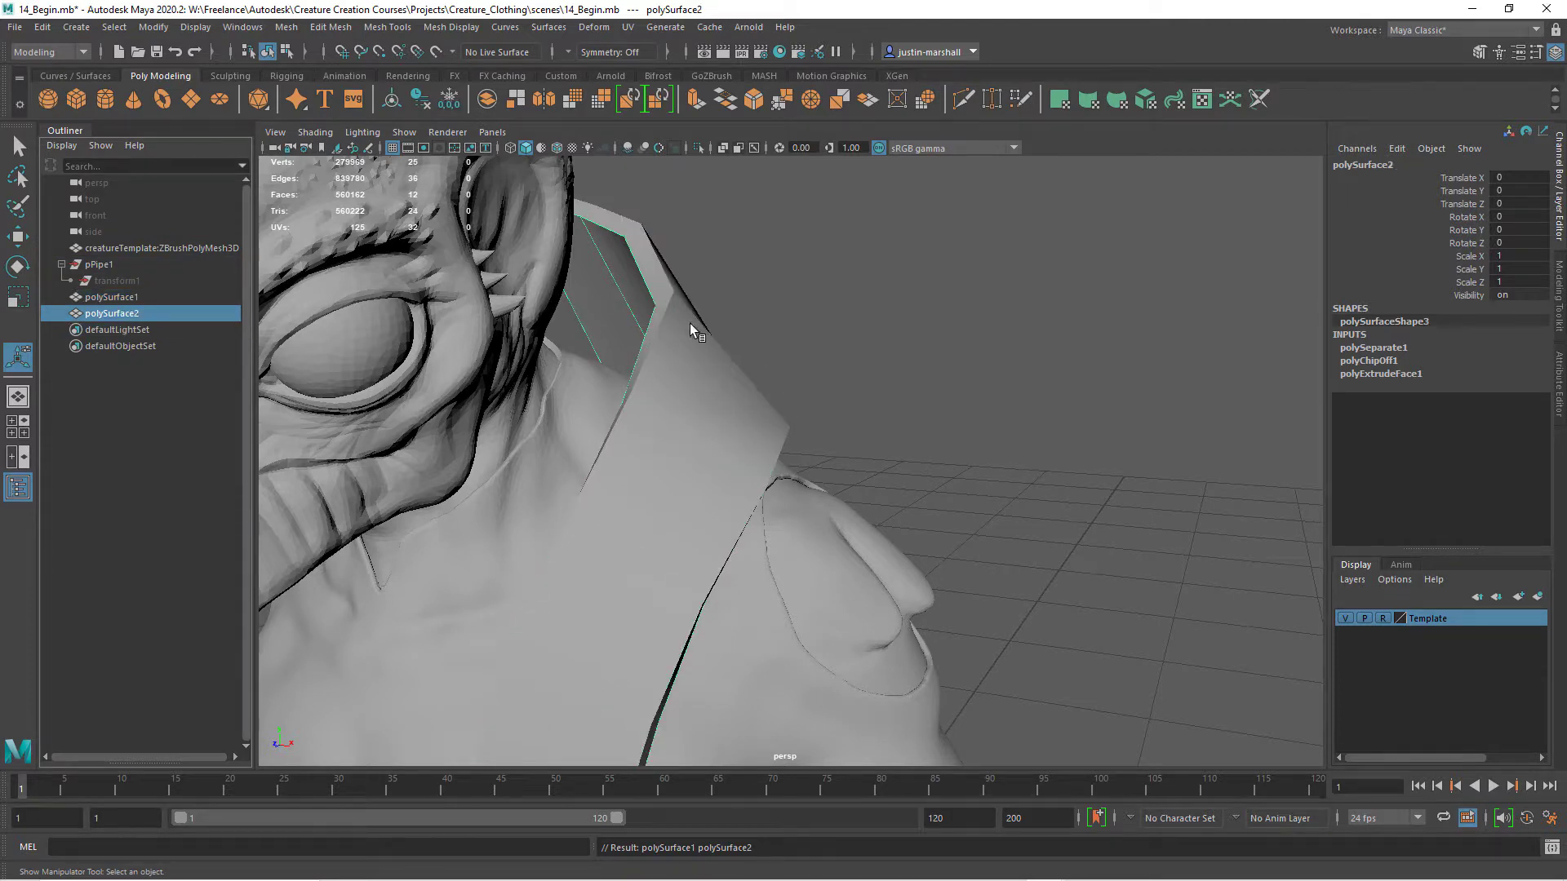
{"action": "left_click", "coordinate": [1345, 618]}
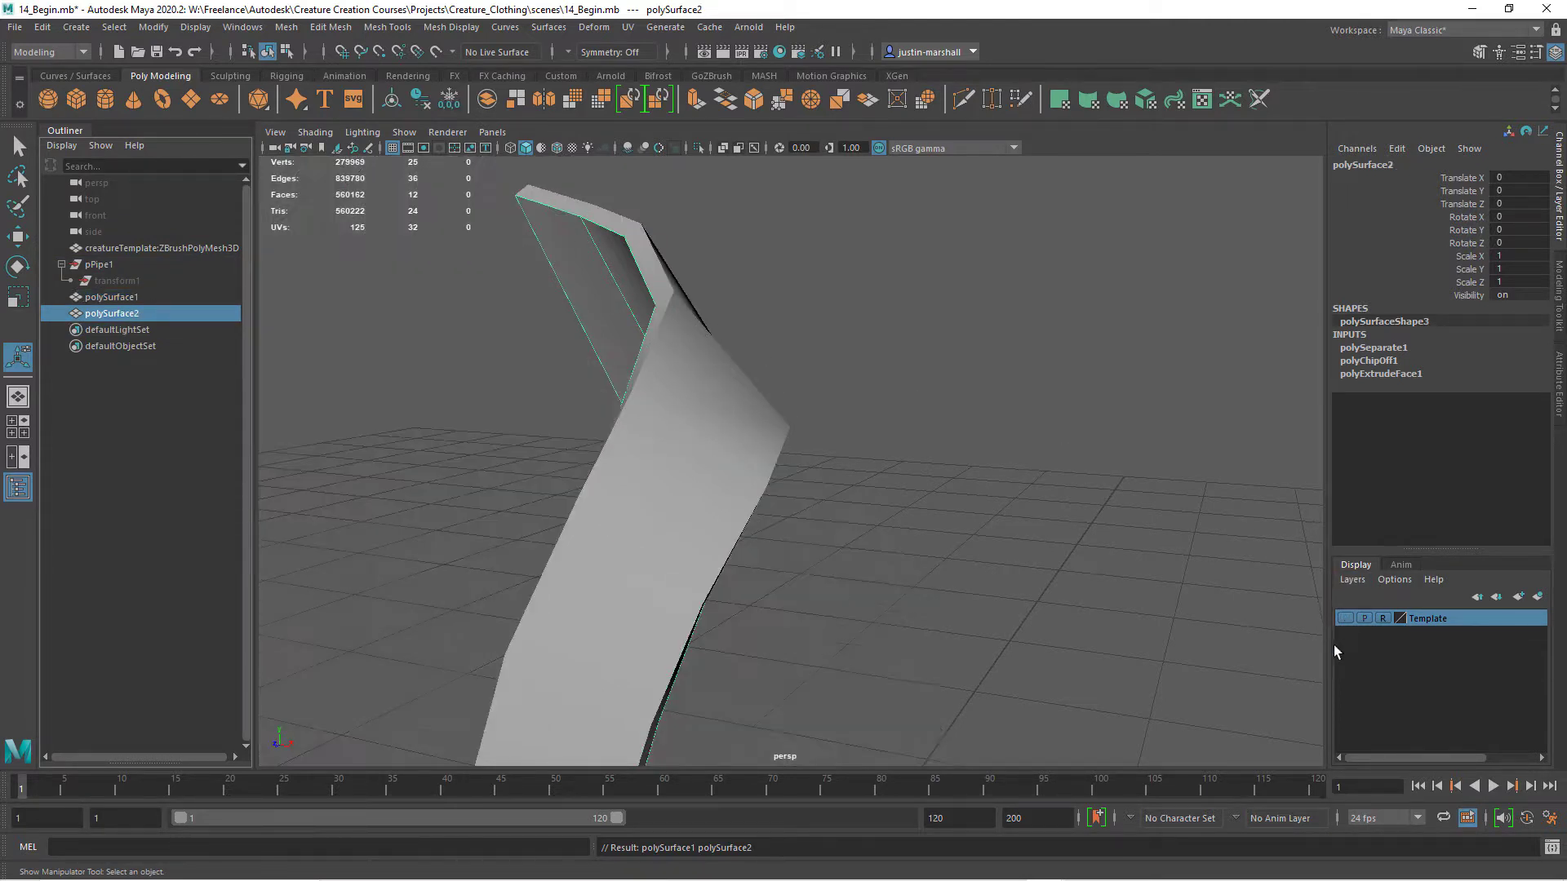
{"action": "left_click_drag", "start_coordinate": [684, 420], "coordinate": [838, 303], "text": "alt"}
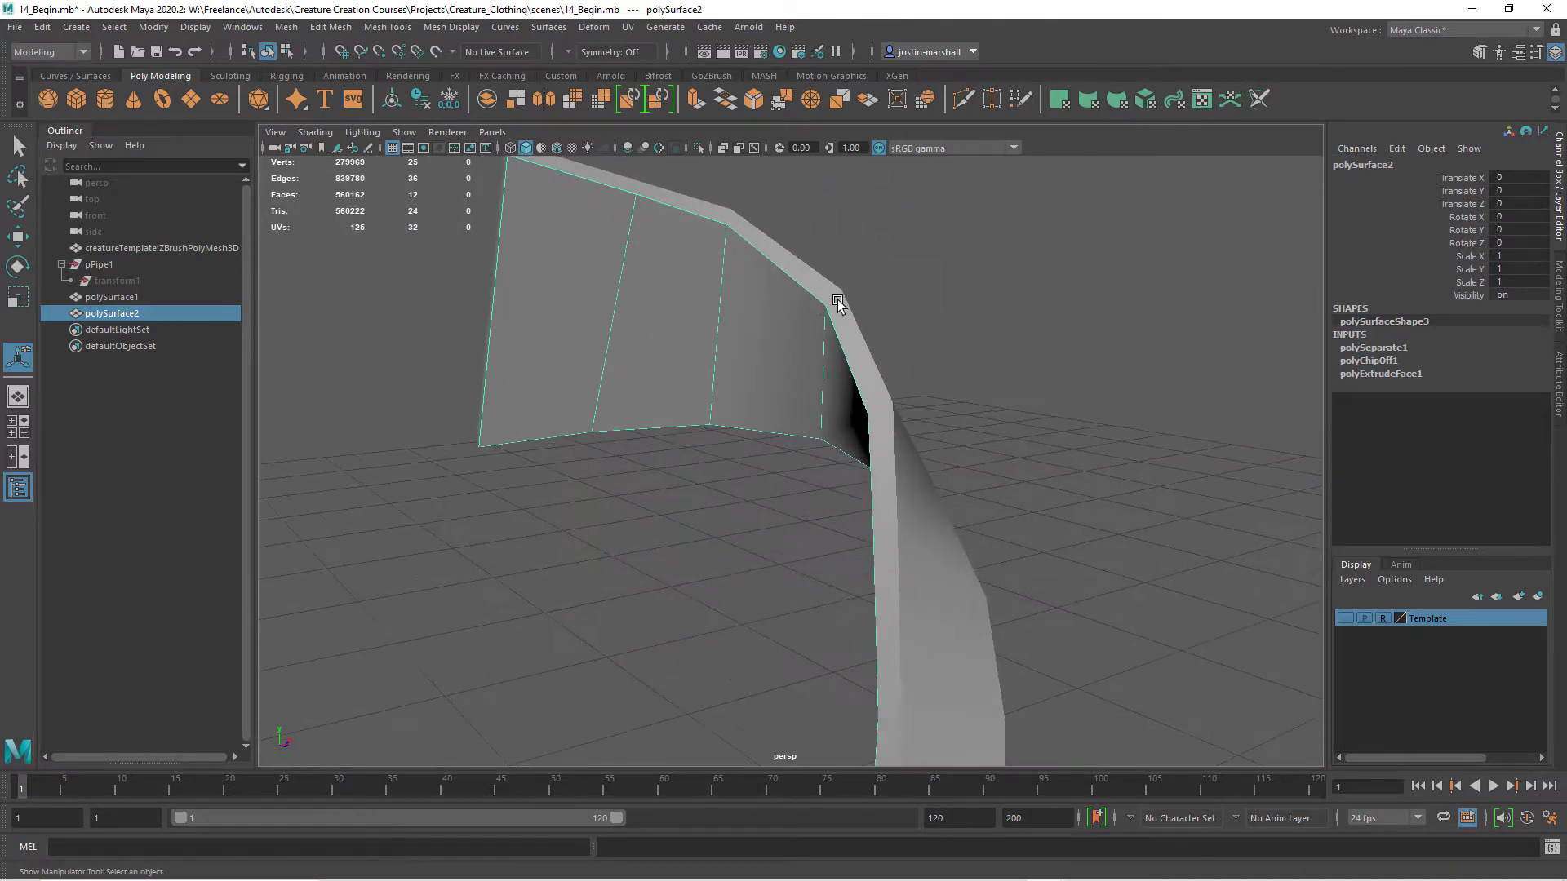
{"action": "left_click", "coordinate": [764, 235]}
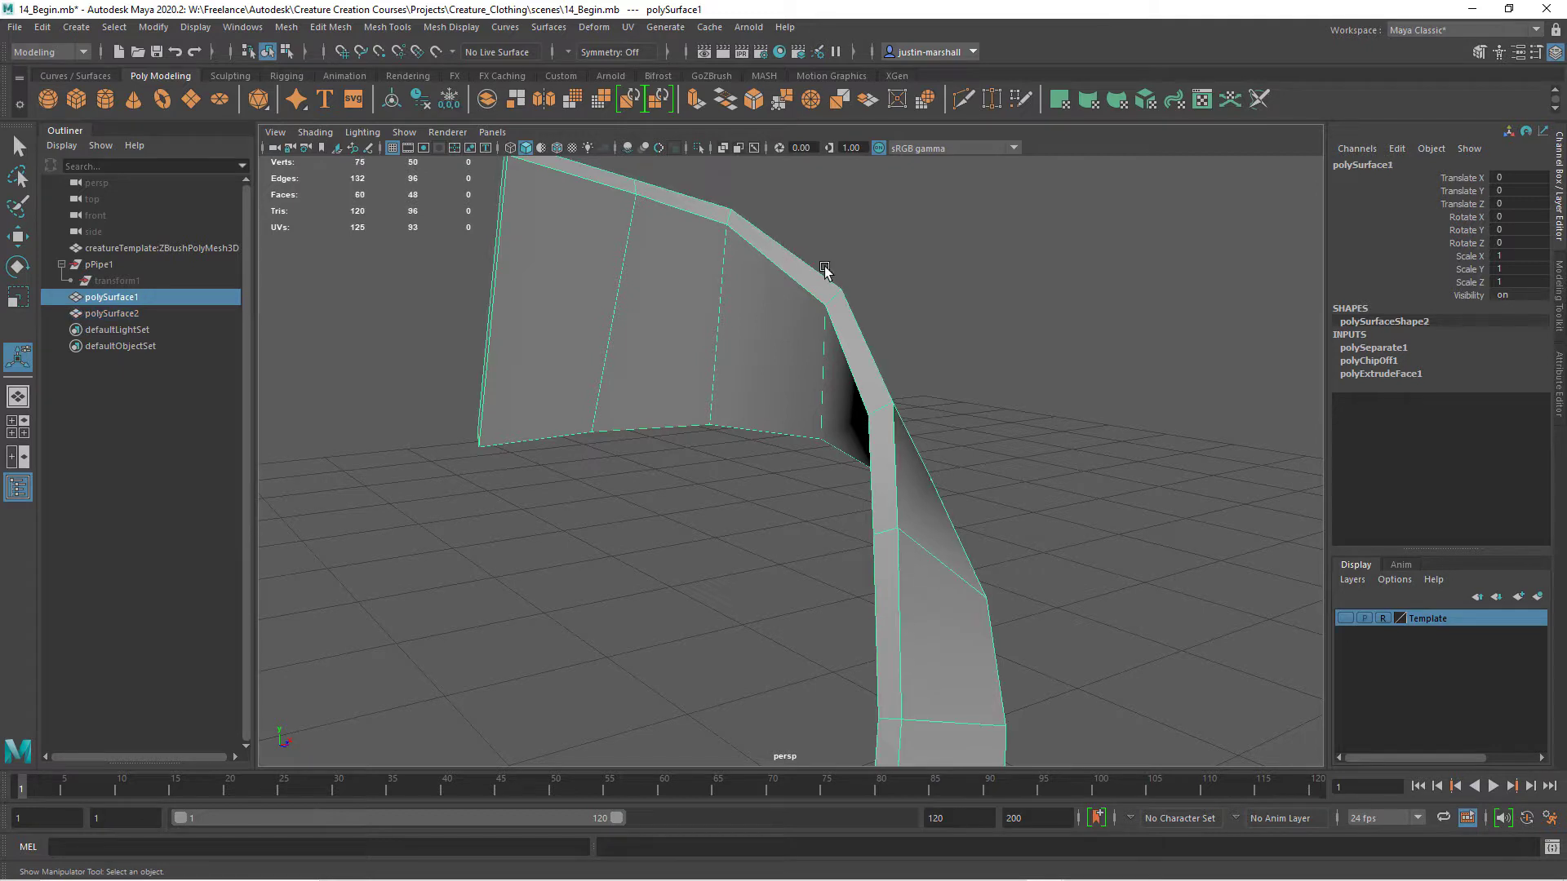
{"action": "left_click_drag", "start_coordinate": [760, 293], "coordinate": [763, 300], "text": "alt"}
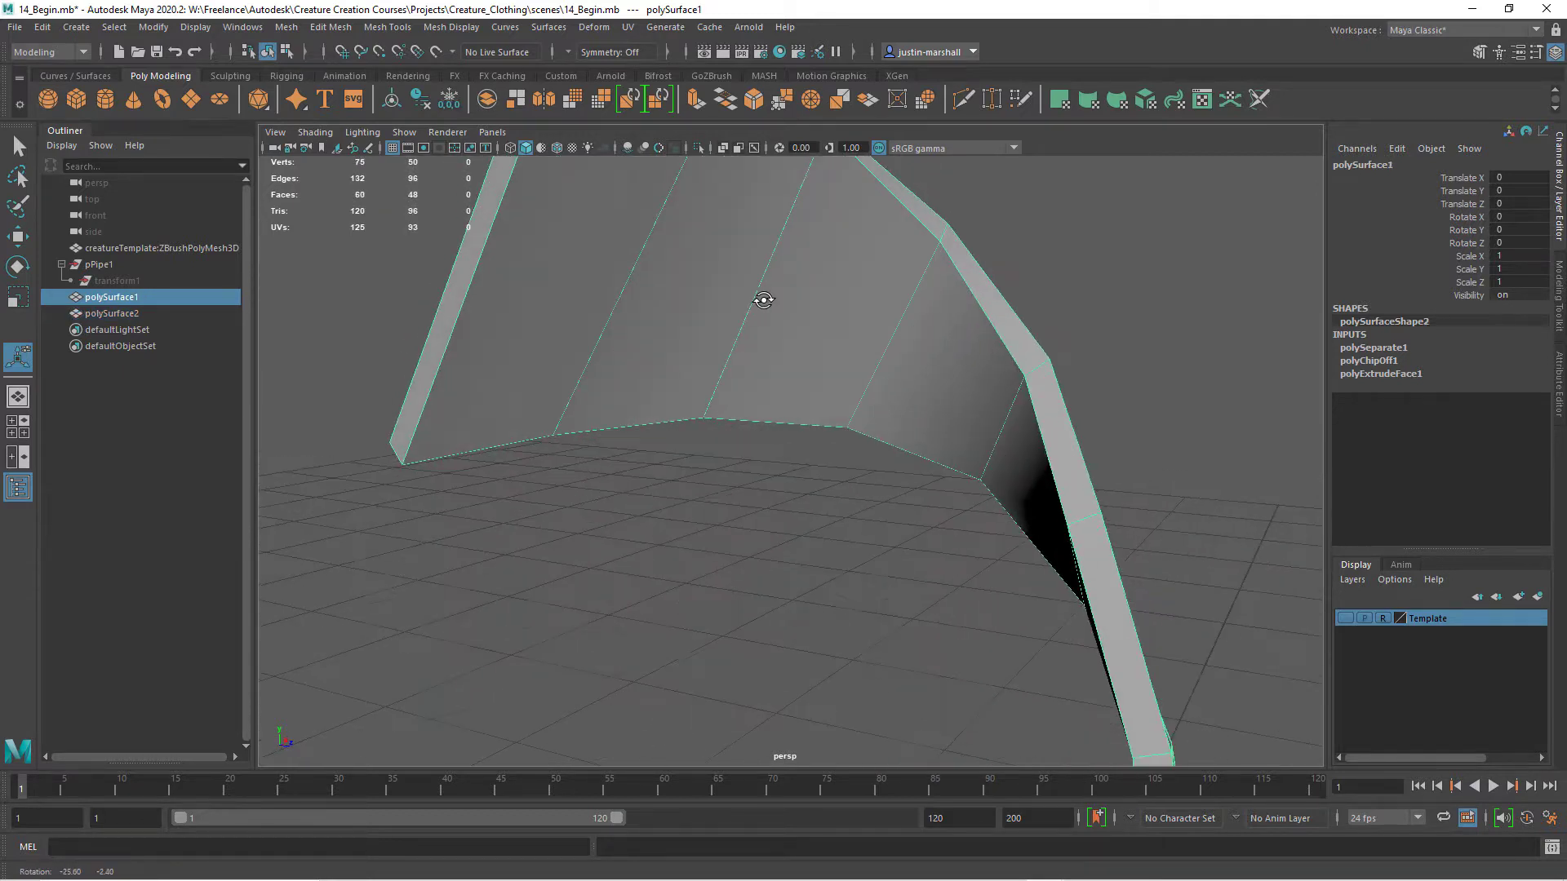
{"action": "middle_click_drag", "start_coordinate": [763, 300], "coordinate": [734, 448], "text": "alt"}
{"action": "left_click", "coordinate": [800, 366]}
{"action": "left_click_drag", "start_coordinate": [735, 448], "coordinate": [773, 374], "text": "alt"}
{"action": "left_click", "coordinate": [799, 369]}
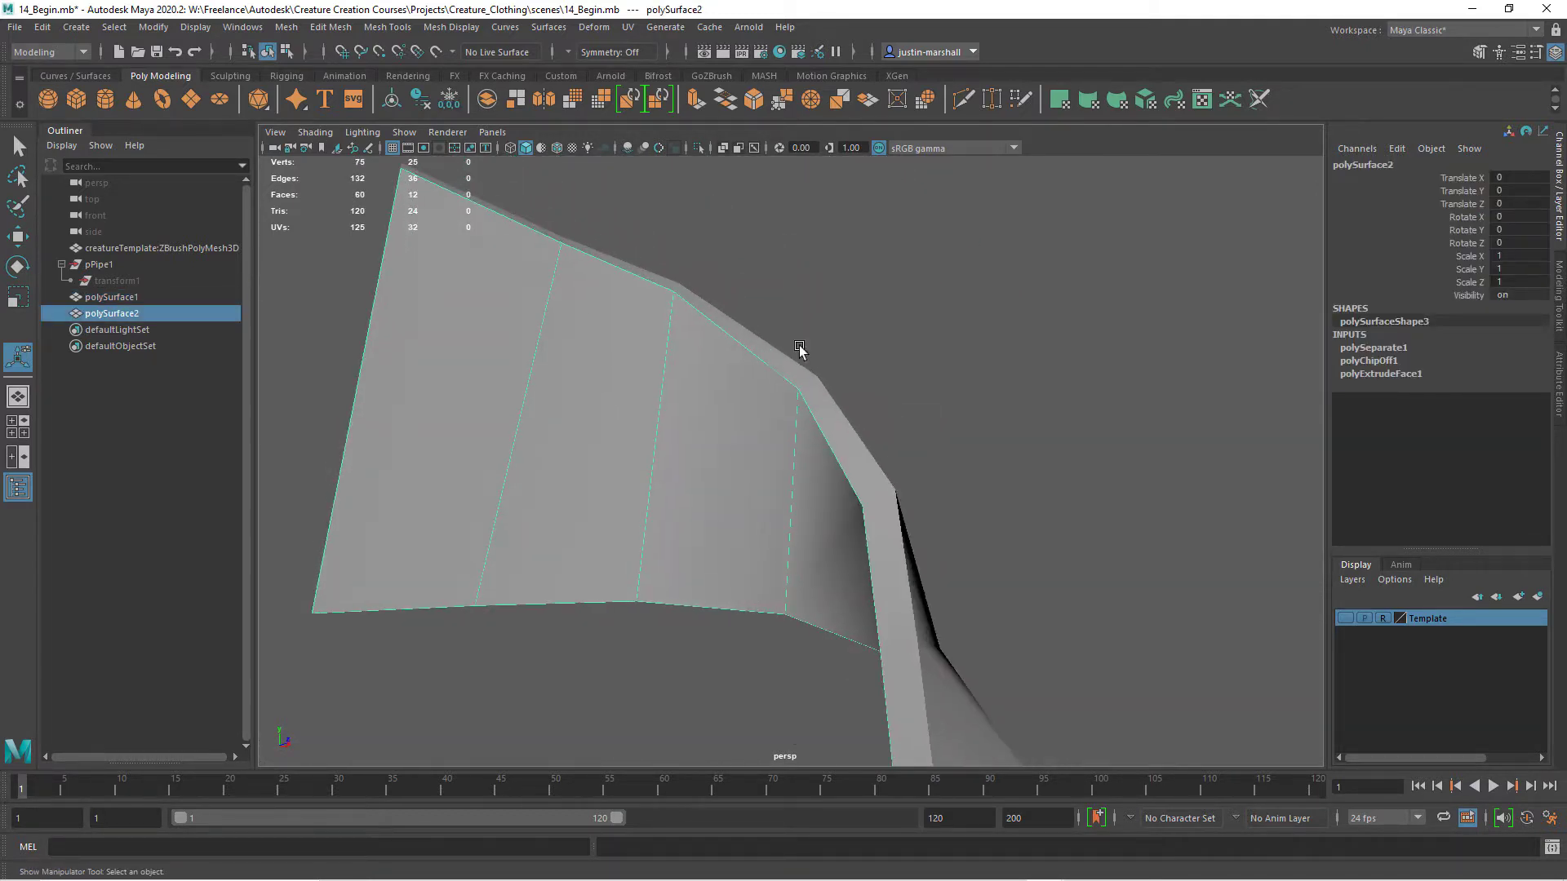
Insert edge loops close to the upper and lower borders of the inner surface with the Multi-Cut tool
{"action": "left_click", "coordinate": [961, 97]}
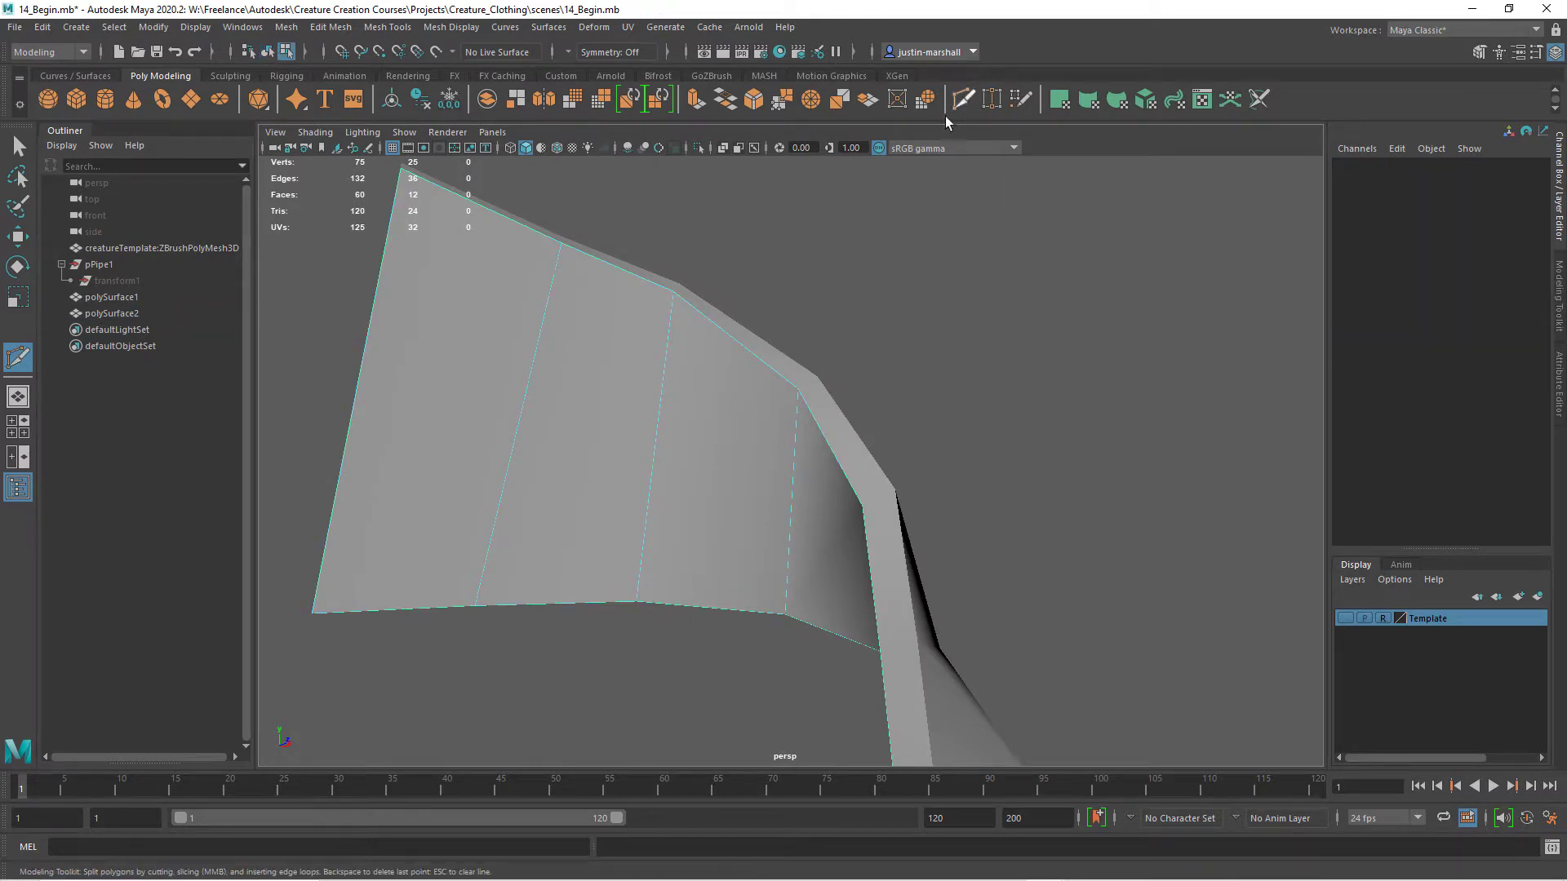
{"action": "left_click", "coordinate": [563, 257], "text": "ctrl"}
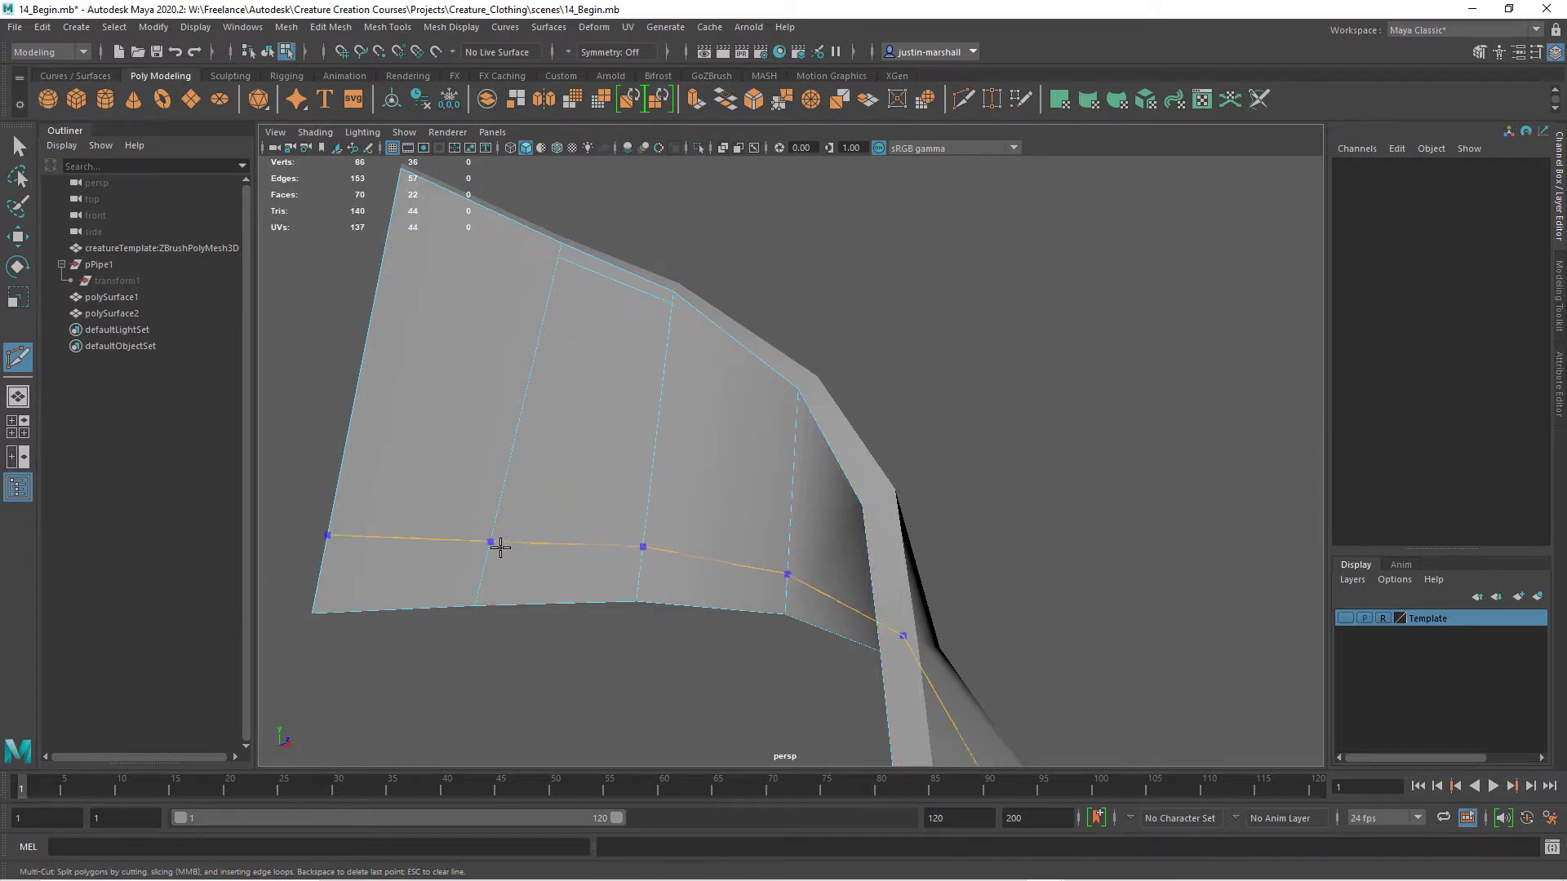
{"action": "left_click", "coordinate": [483, 592], "text": "ctrl"}
Insert three more edge loops near the borders and the strap junction at the inner surface's lower end
{"action": "left_click_drag", "start_coordinate": [811, 570], "coordinate": [941, 605], "text": "alt"}
{"action": "right_click_drag", "start_coordinate": [941, 605], "coordinate": [1140, 638], "text": "alt"}
{"action": "left_click_drag", "start_coordinate": [1140, 638], "coordinate": [734, 540], "text": "alt"}
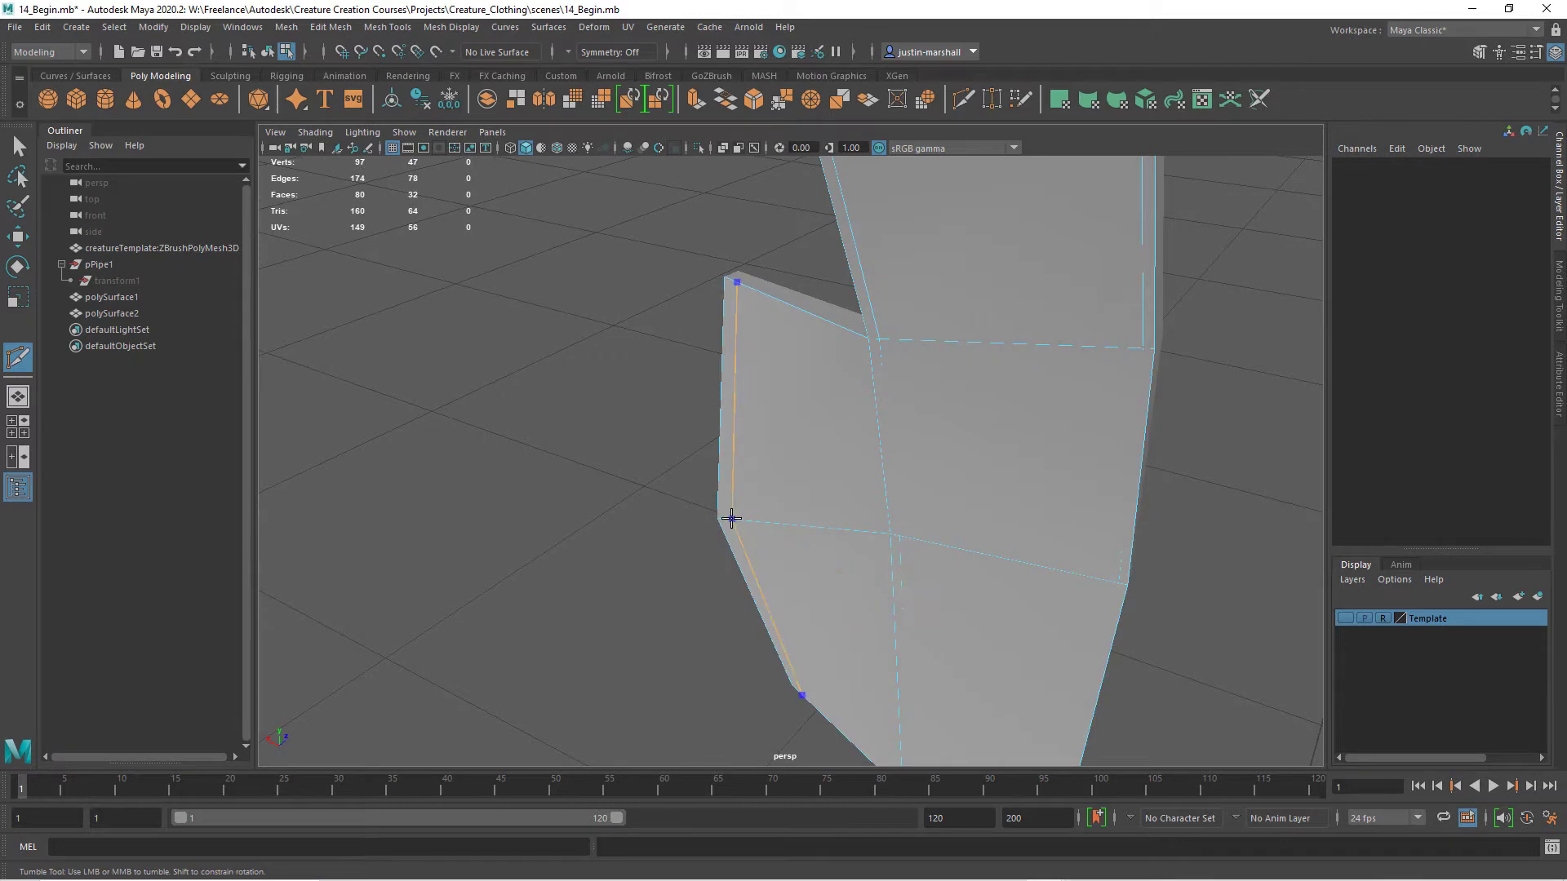
{"action": "left_click", "coordinate": [732, 519], "text": "ctrl"}
{"action": "left_click", "coordinate": [861, 354], "text": "ctrl"}
{"action": "left_click_drag", "start_coordinate": [967, 528], "coordinate": [843, 563], "text": "alt"}
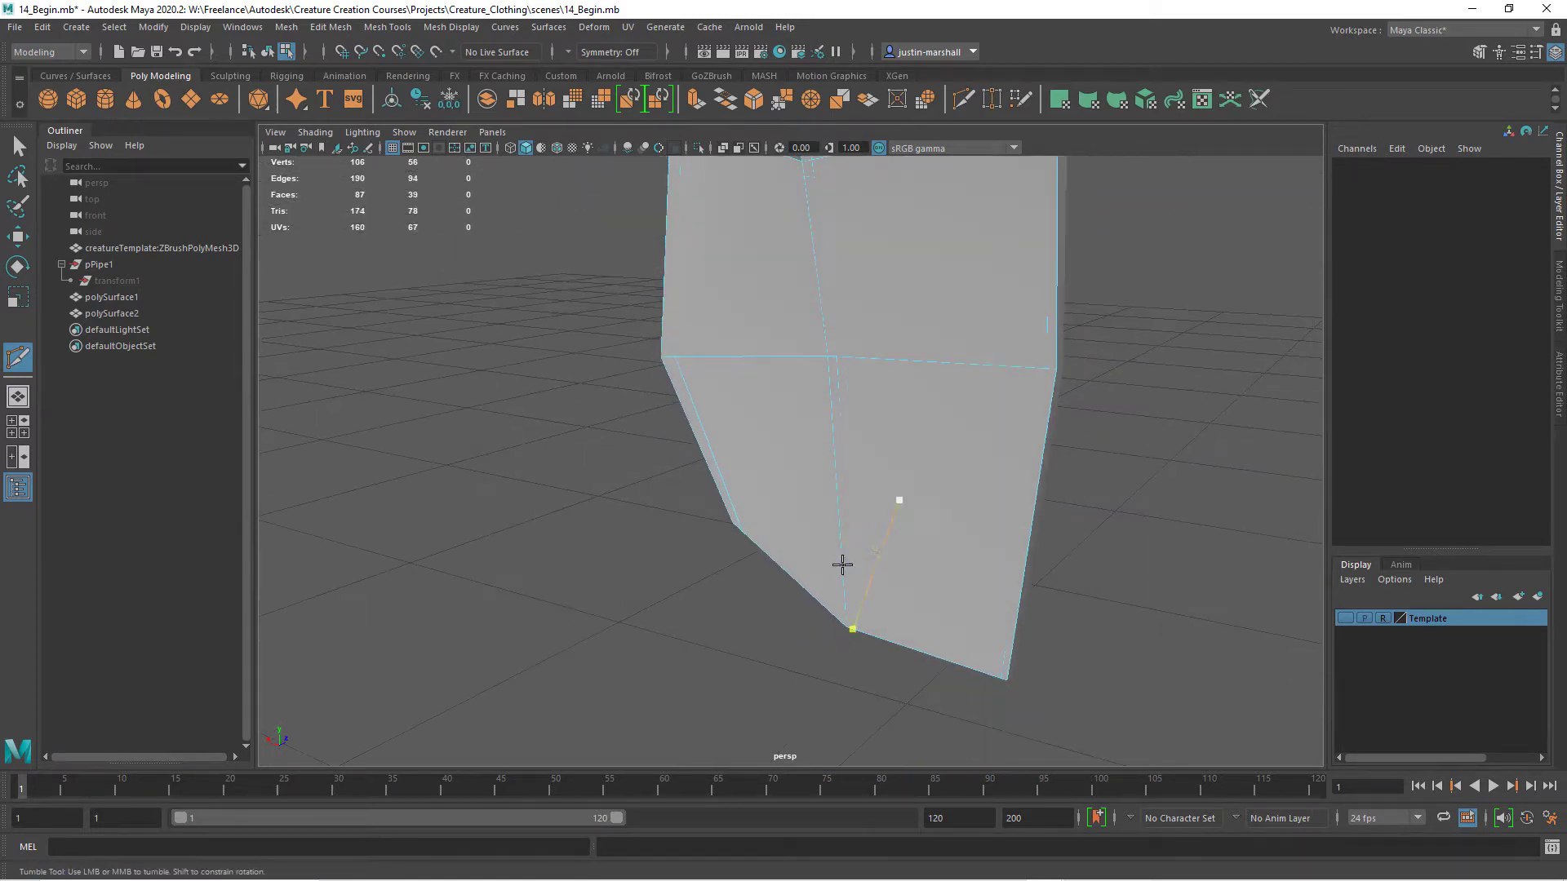
{"action": "left_click", "coordinate": [849, 606], "text": "ctrl"}
{"action": "left_click", "coordinate": [20, 147]}
Show wireframe on shaded surfaces and delete the five narrow border faces around the notch where the inner surface branches
{"action": "middle_click_drag", "start_coordinate": [717, 347], "coordinate": [671, 433], "text": "alt"}
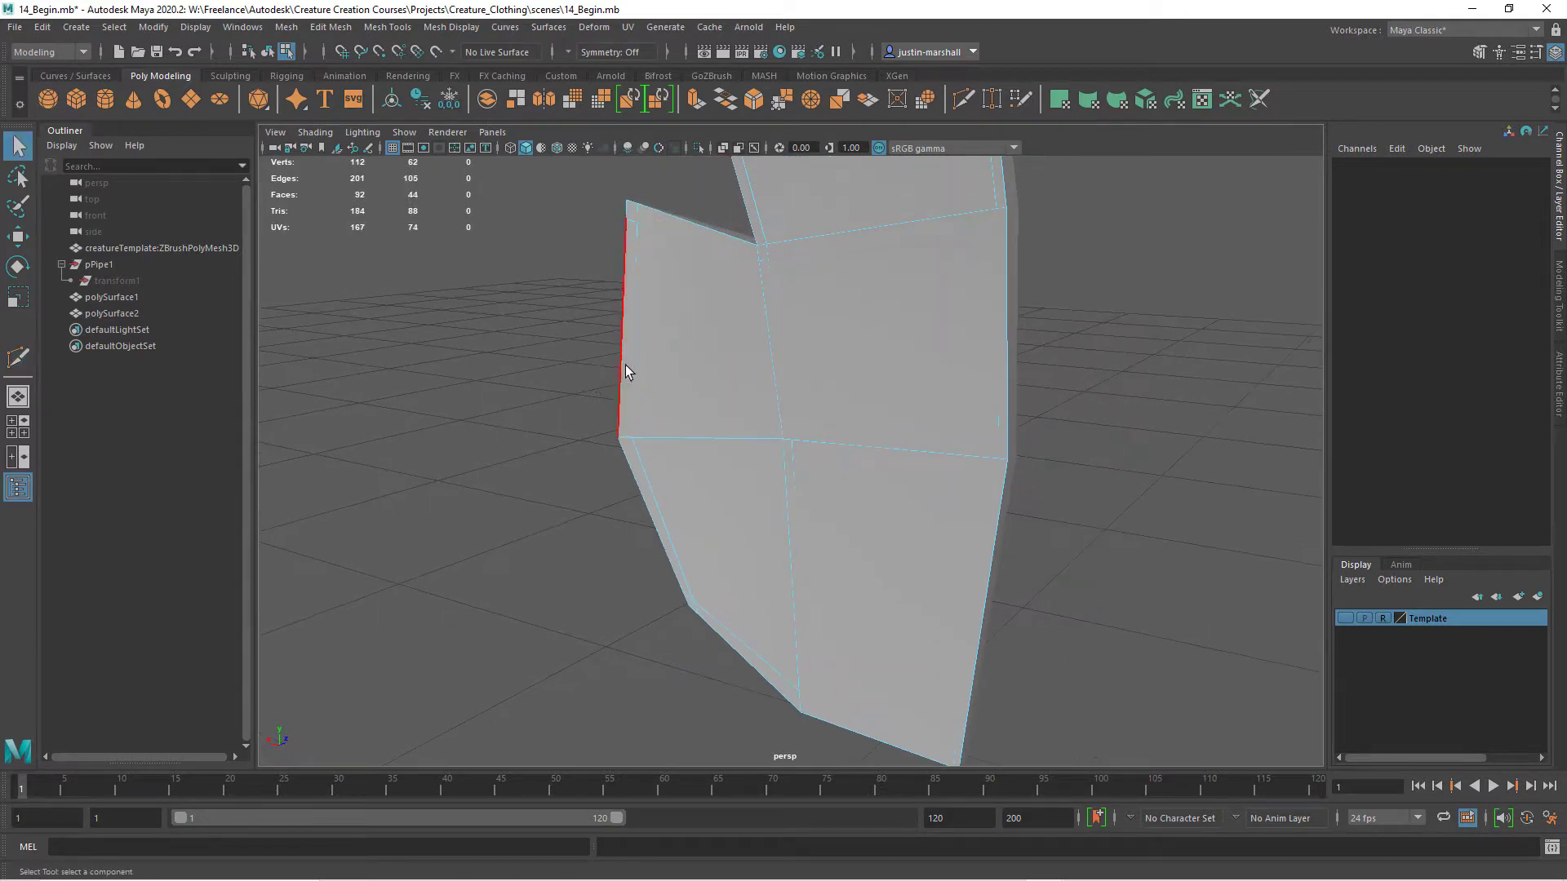
{"action": "left_click", "coordinate": [628, 359]}
{"action": "left_click", "coordinate": [630, 213], "text": "shift"}
{"action": "left_click", "coordinate": [654, 216], "text": "shift"}
{"action": "left_click", "coordinate": [557, 149]}
{"action": "middle_click_drag", "start_coordinate": [789, 288], "coordinate": [748, 349], "text": "alt"}
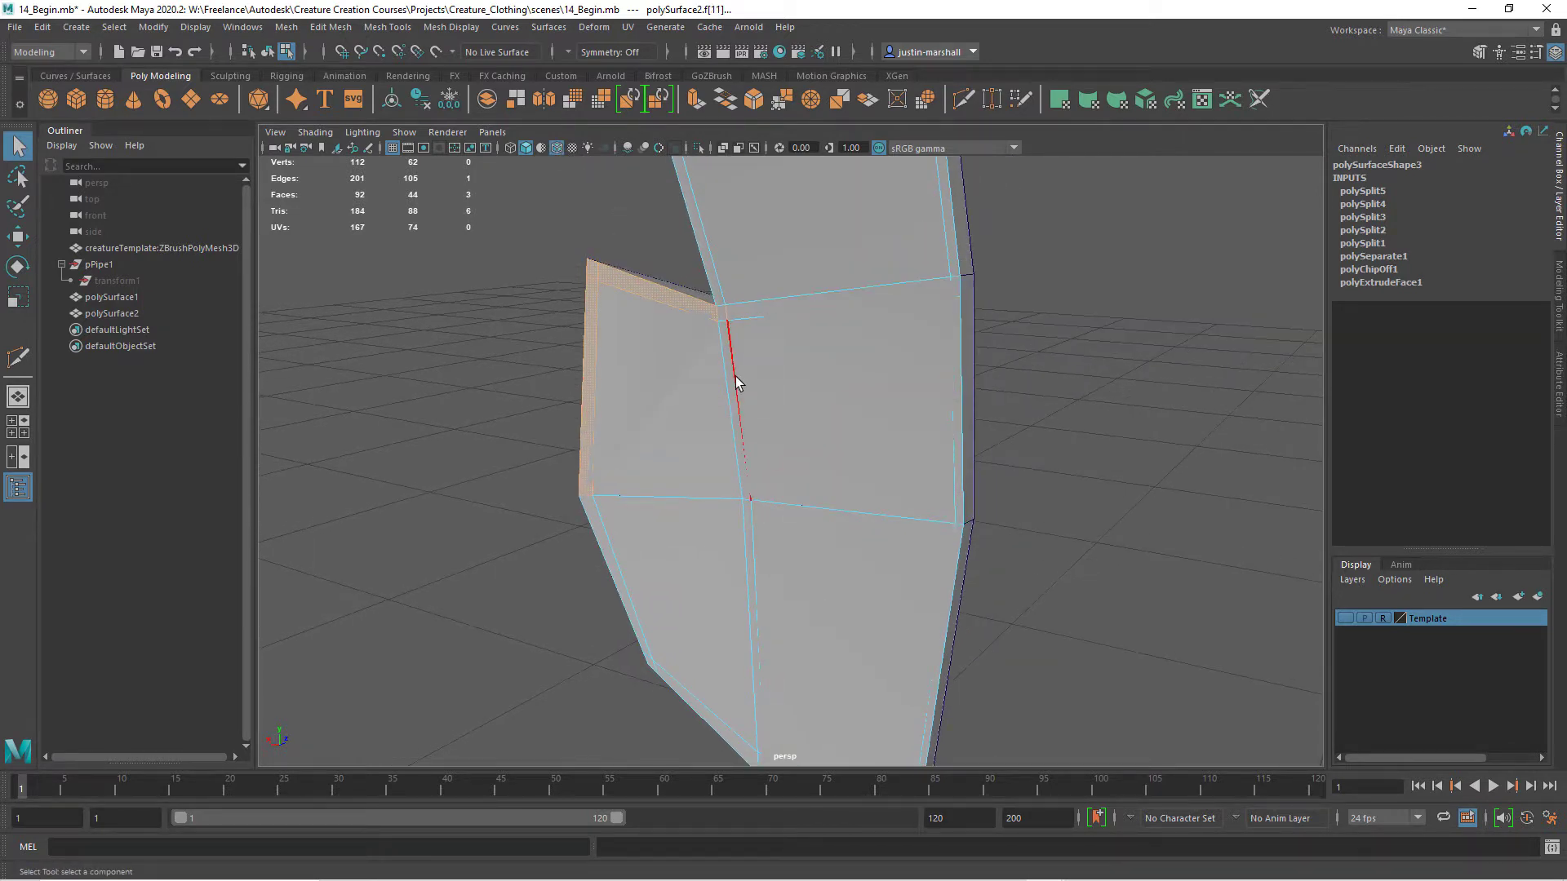
{"action": "key", "text": "ctrl+z"}
{"action": "left_click", "coordinate": [722, 313], "text": "shift"}
{"action": "left_click", "coordinate": [723, 280], "text": "shift"}
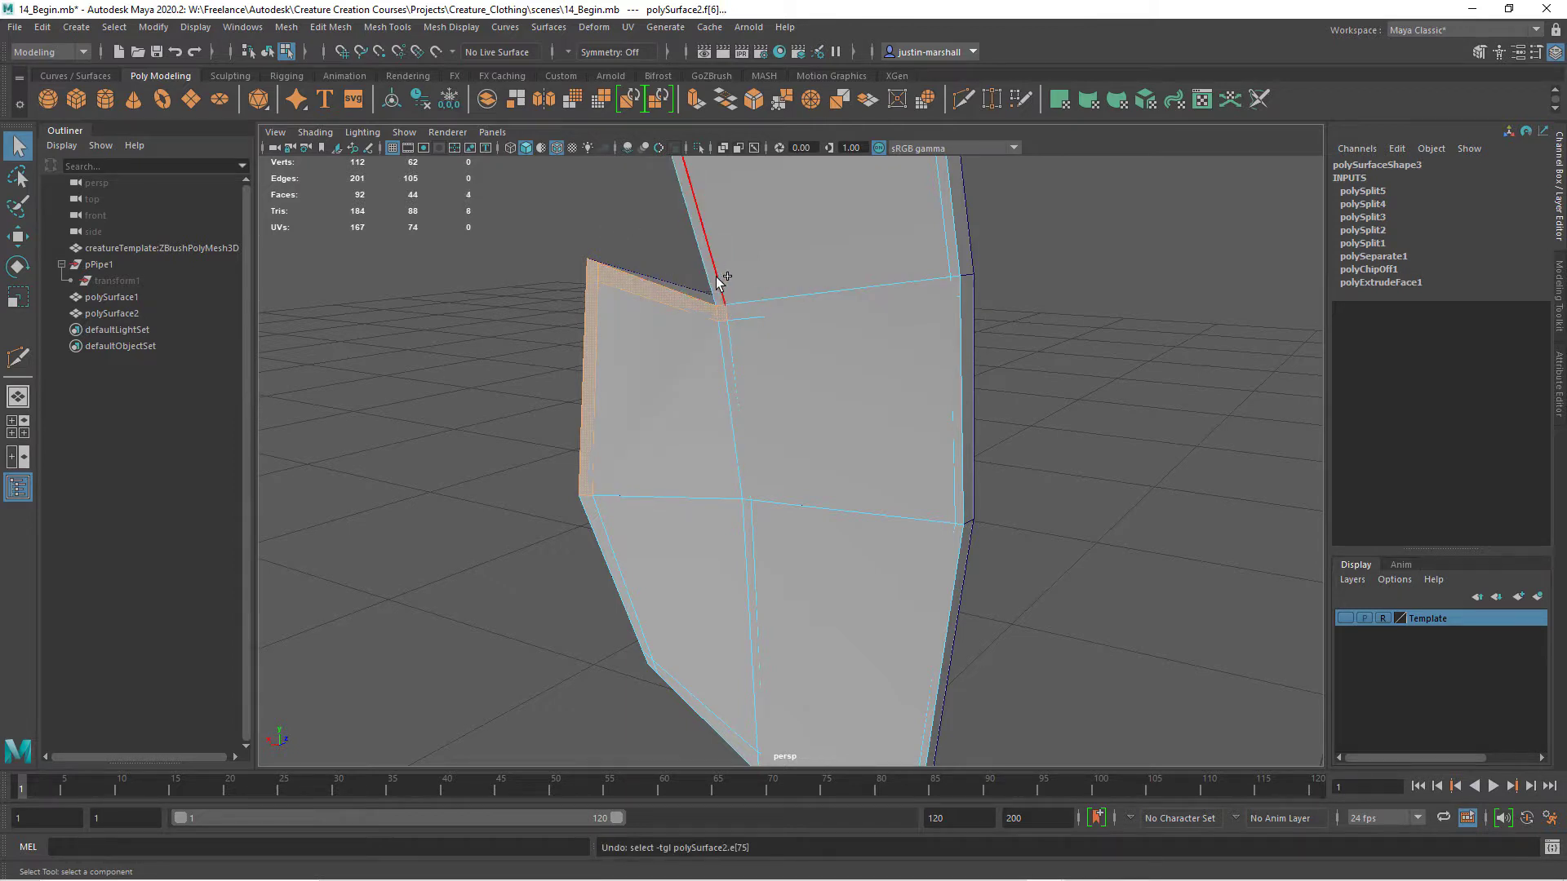
{"action": "left_click", "coordinate": [717, 278], "text": "shift"}
{"action": "middle_click_drag", "start_coordinate": [820, 335], "coordinate": [775, 461], "text": "alt"}
{"action": "key", "text": "Delete"}
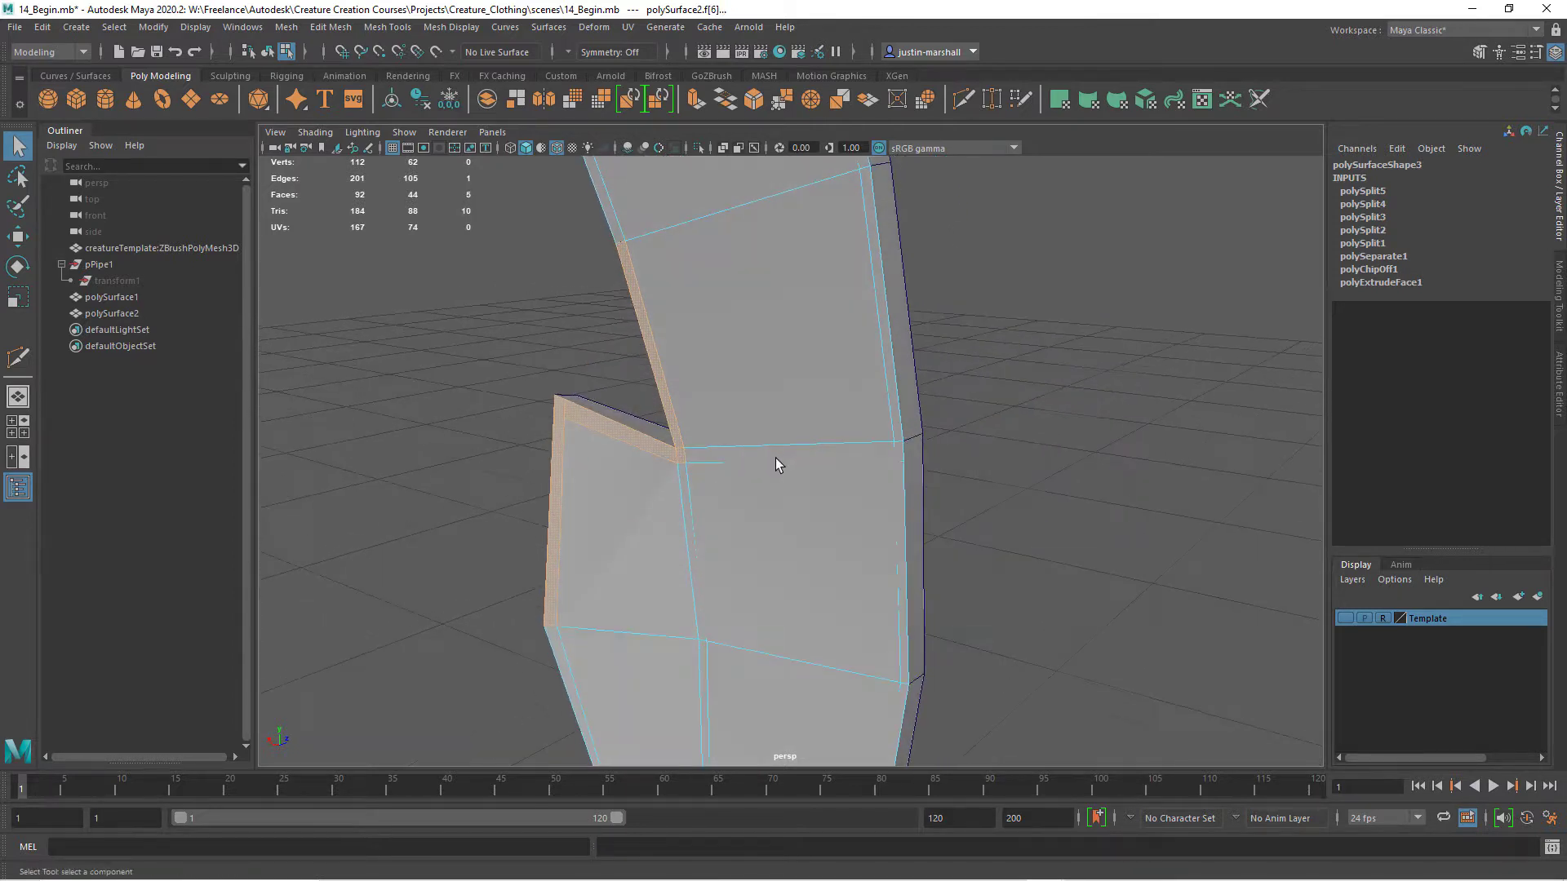
Delete the two narrow border faces along the angled outer edge below the notch
{"action": "middle_click_drag", "start_coordinate": [591, 457], "coordinate": [686, 375], "text": "alt"}
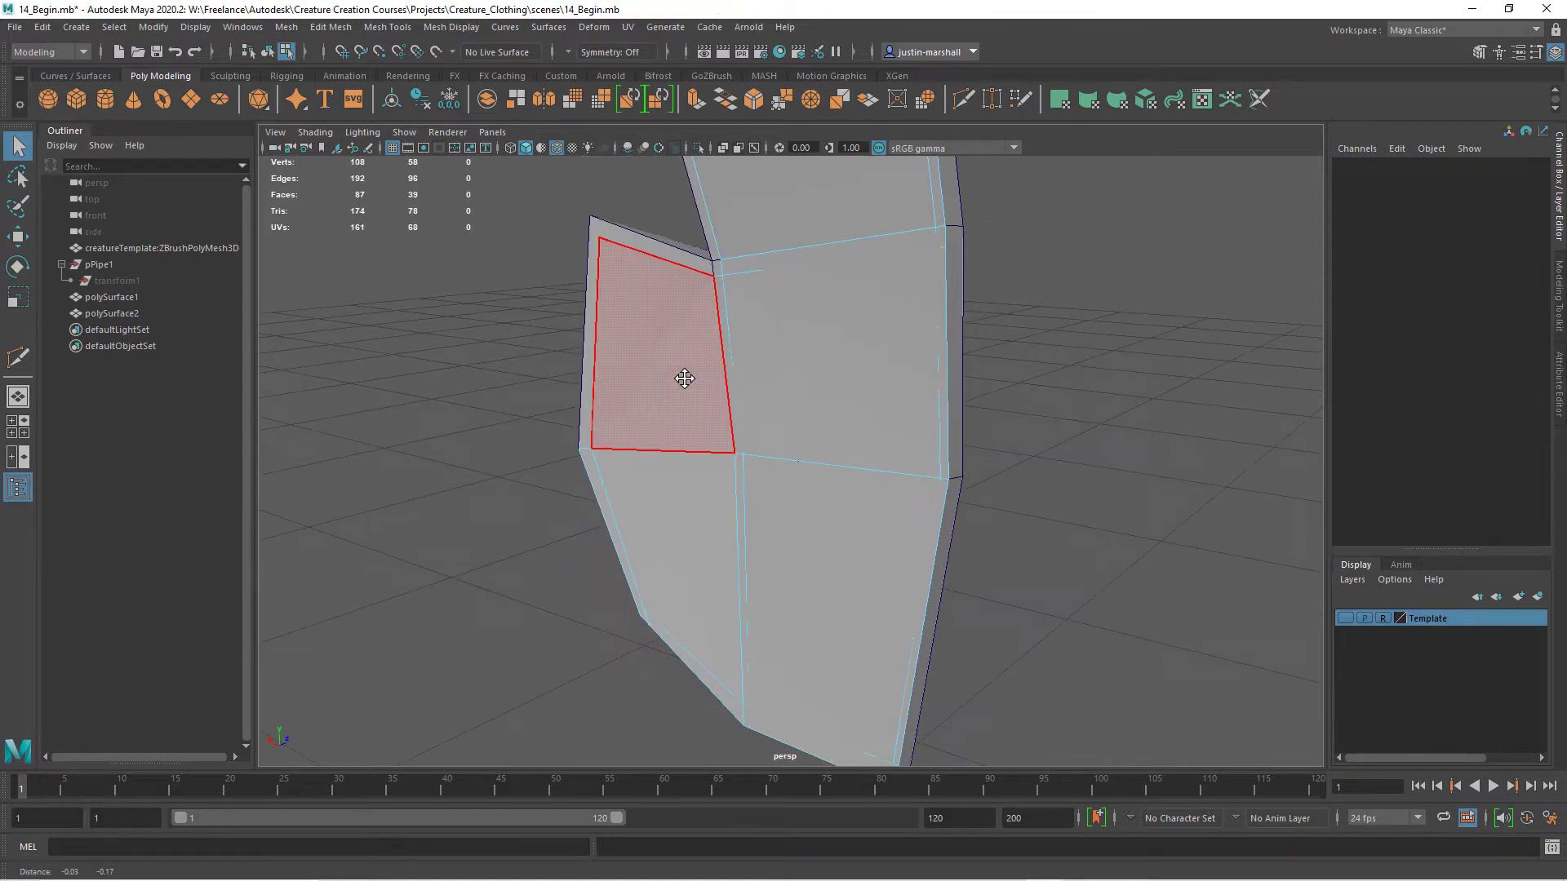
{"action": "left_click", "coordinate": [610, 522]}
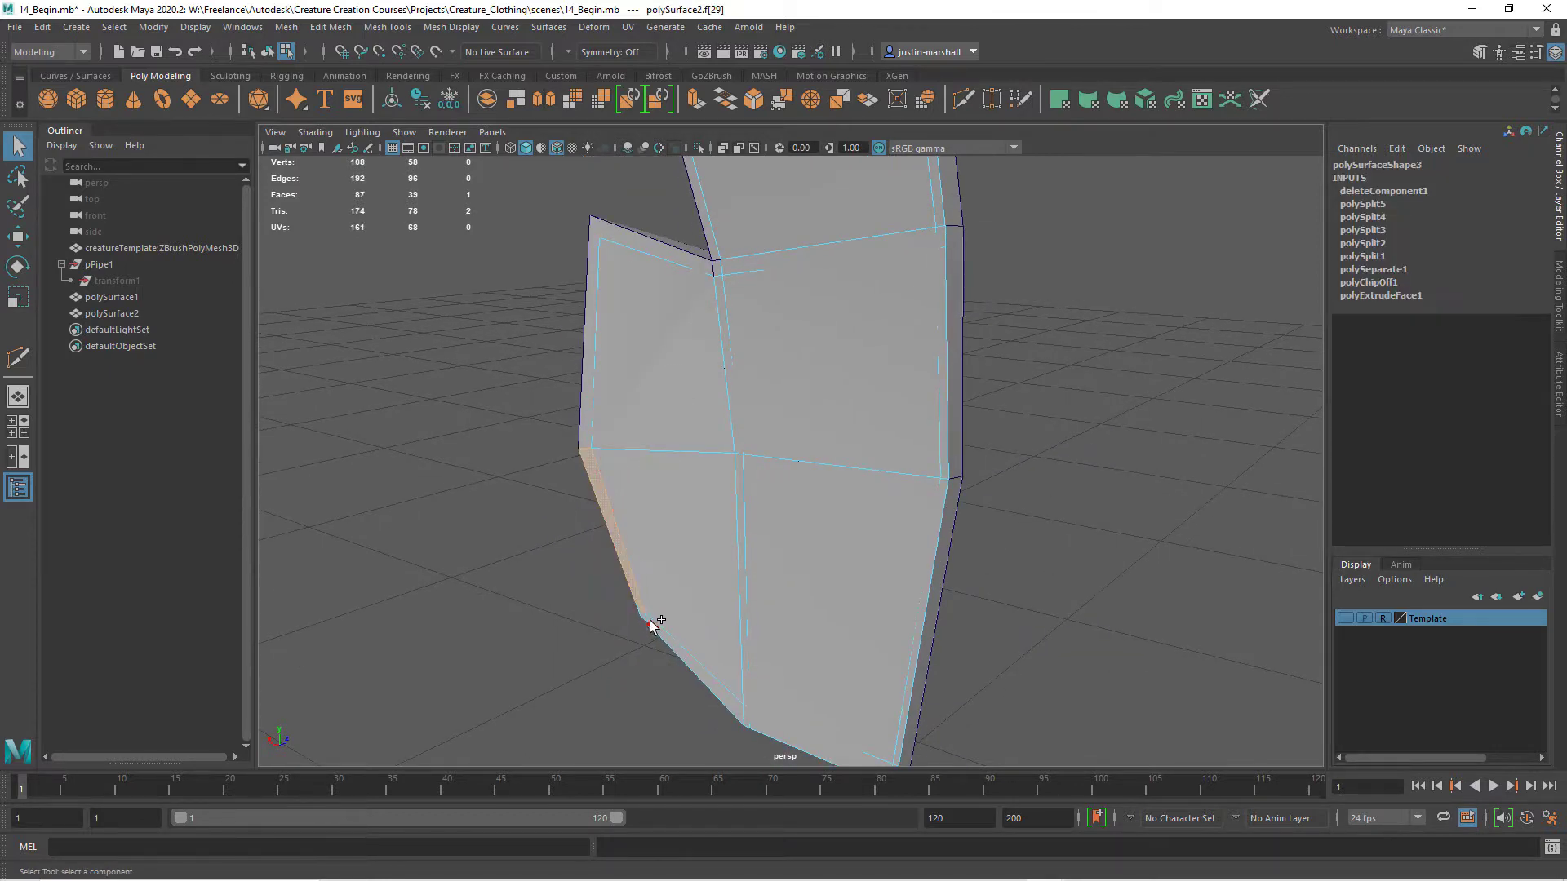
{"action": "middle_click_drag", "start_coordinate": [649, 532], "coordinate": [693, 345], "text": "alt"}
{"action": "right_click_drag", "start_coordinate": [693, 345], "coordinate": [738, 408], "text": "alt"}
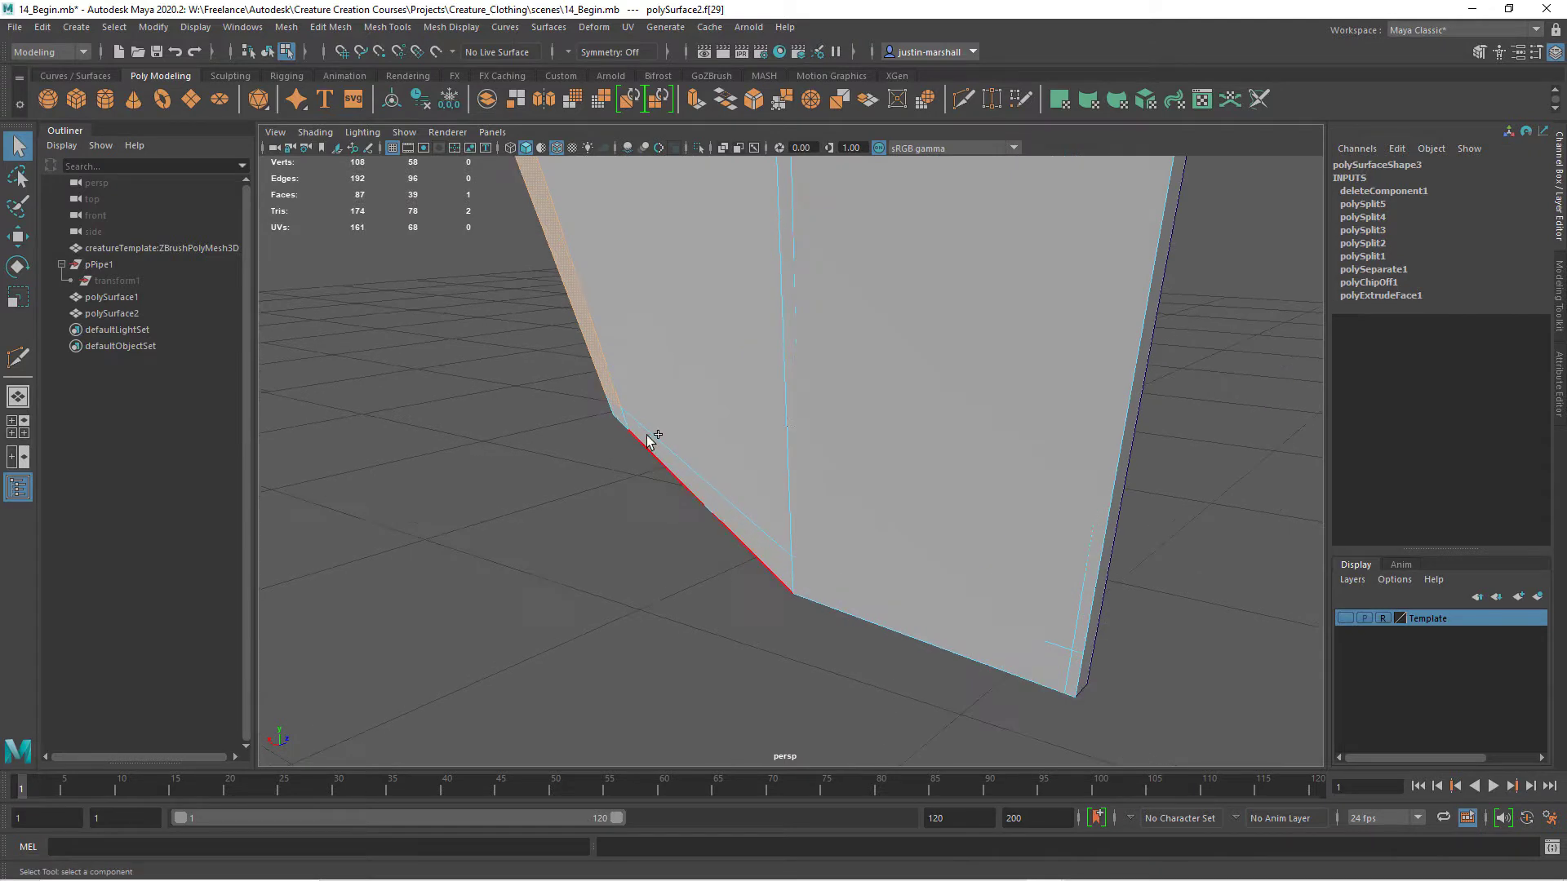
{"action": "left_click", "coordinate": [656, 447], "text": "shift"}
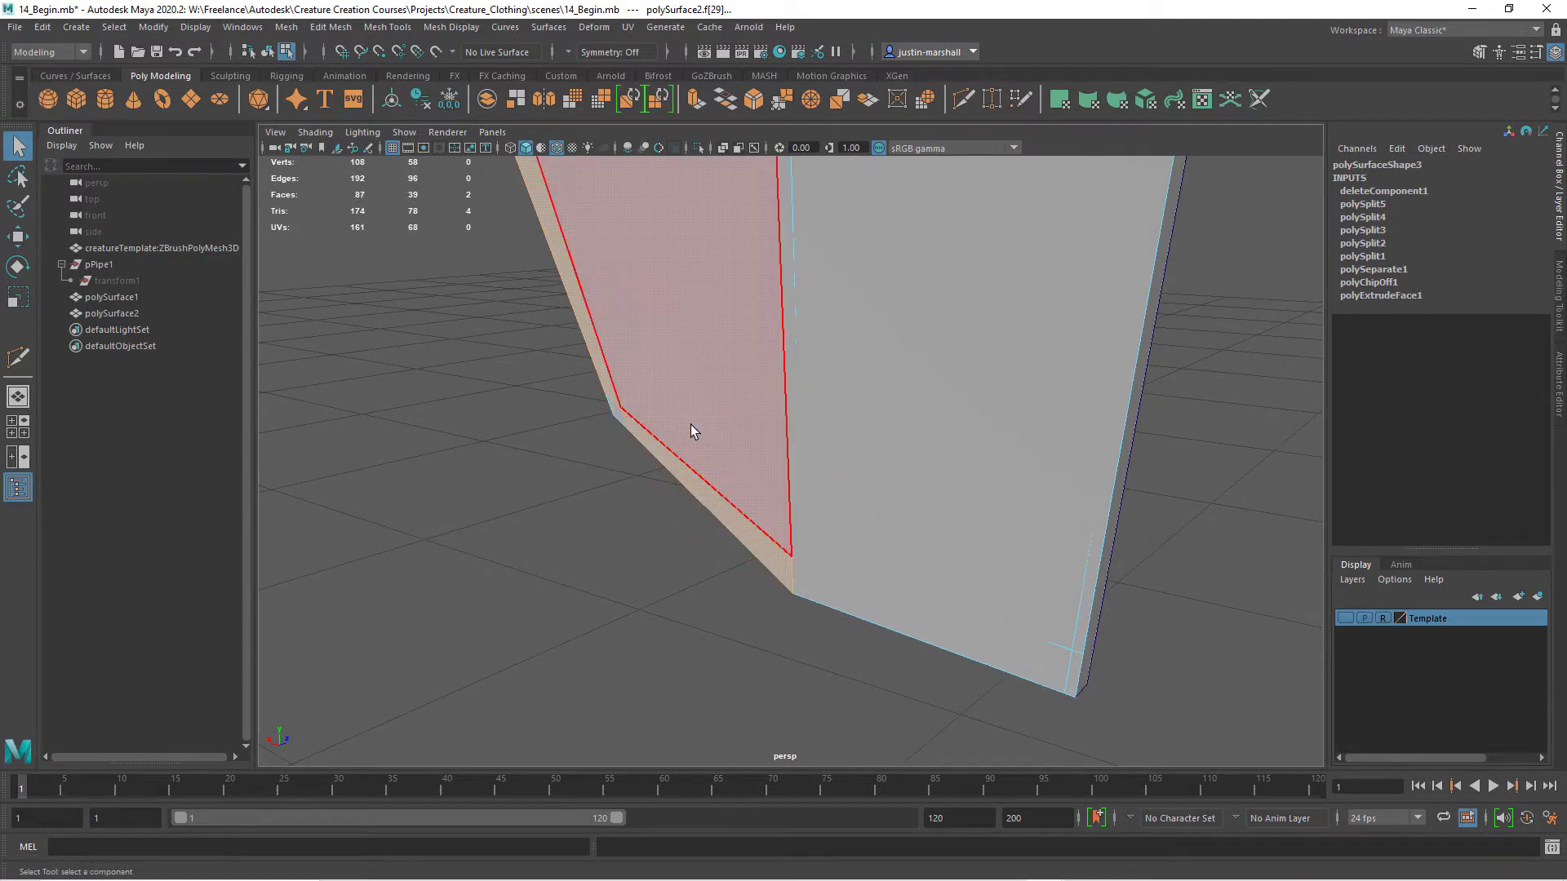
{"action": "key", "text": "Delete"}
Delete the small leftover corner face between the removed border faces on the angled outer edge
{"action": "left_click", "coordinate": [612, 418]}
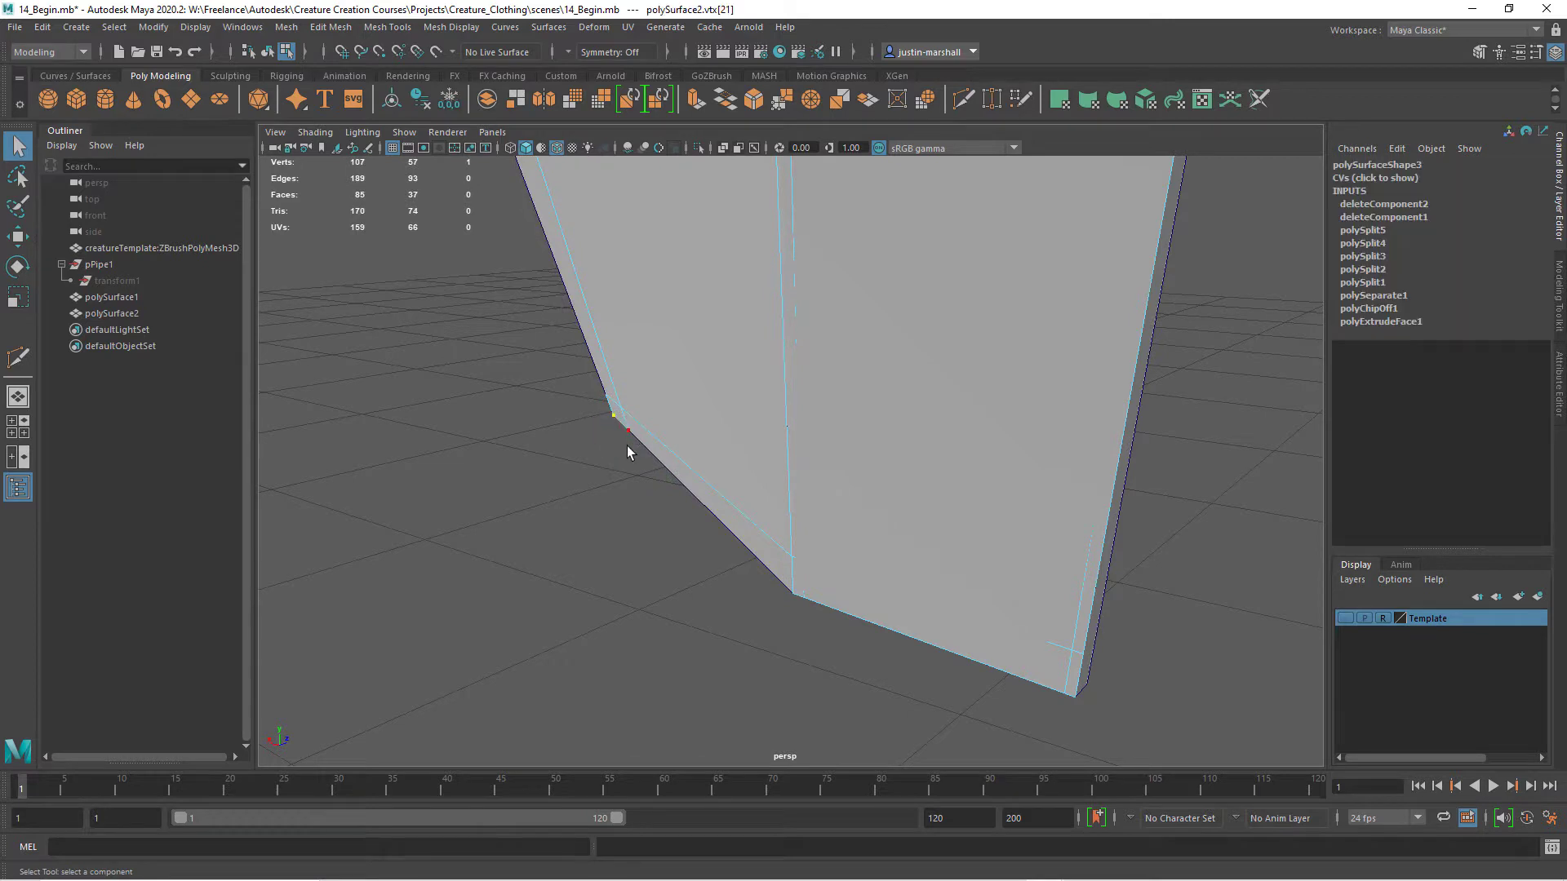
{"action": "right_click_drag", "start_coordinate": [622, 439], "coordinate": [624, 458]}
{"action": "left_click", "coordinate": [616, 412]}
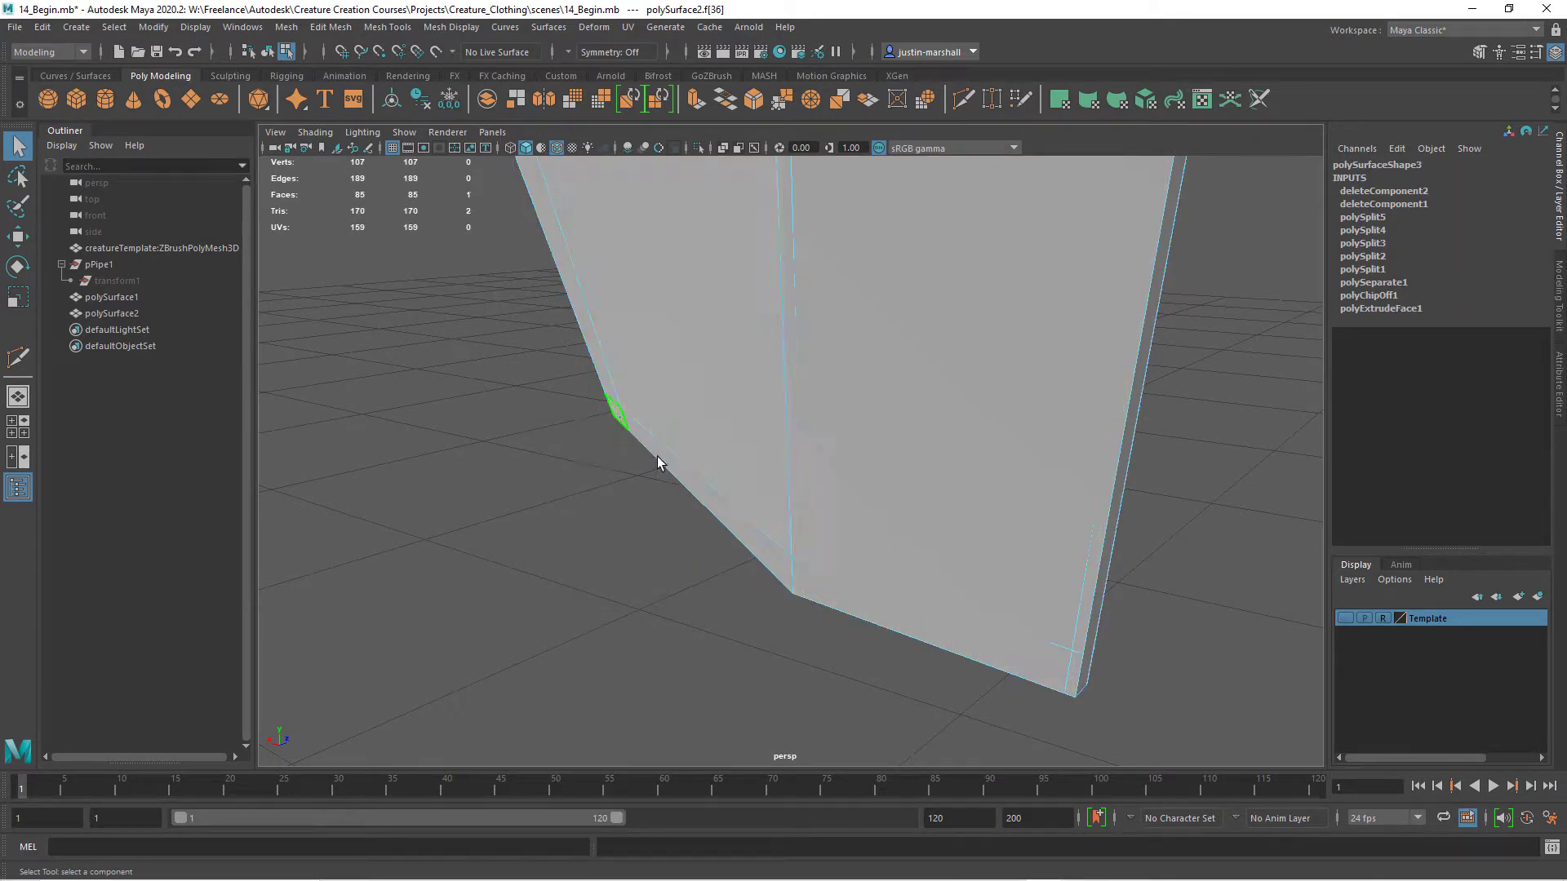
{"action": "key", "text": "Delete"}
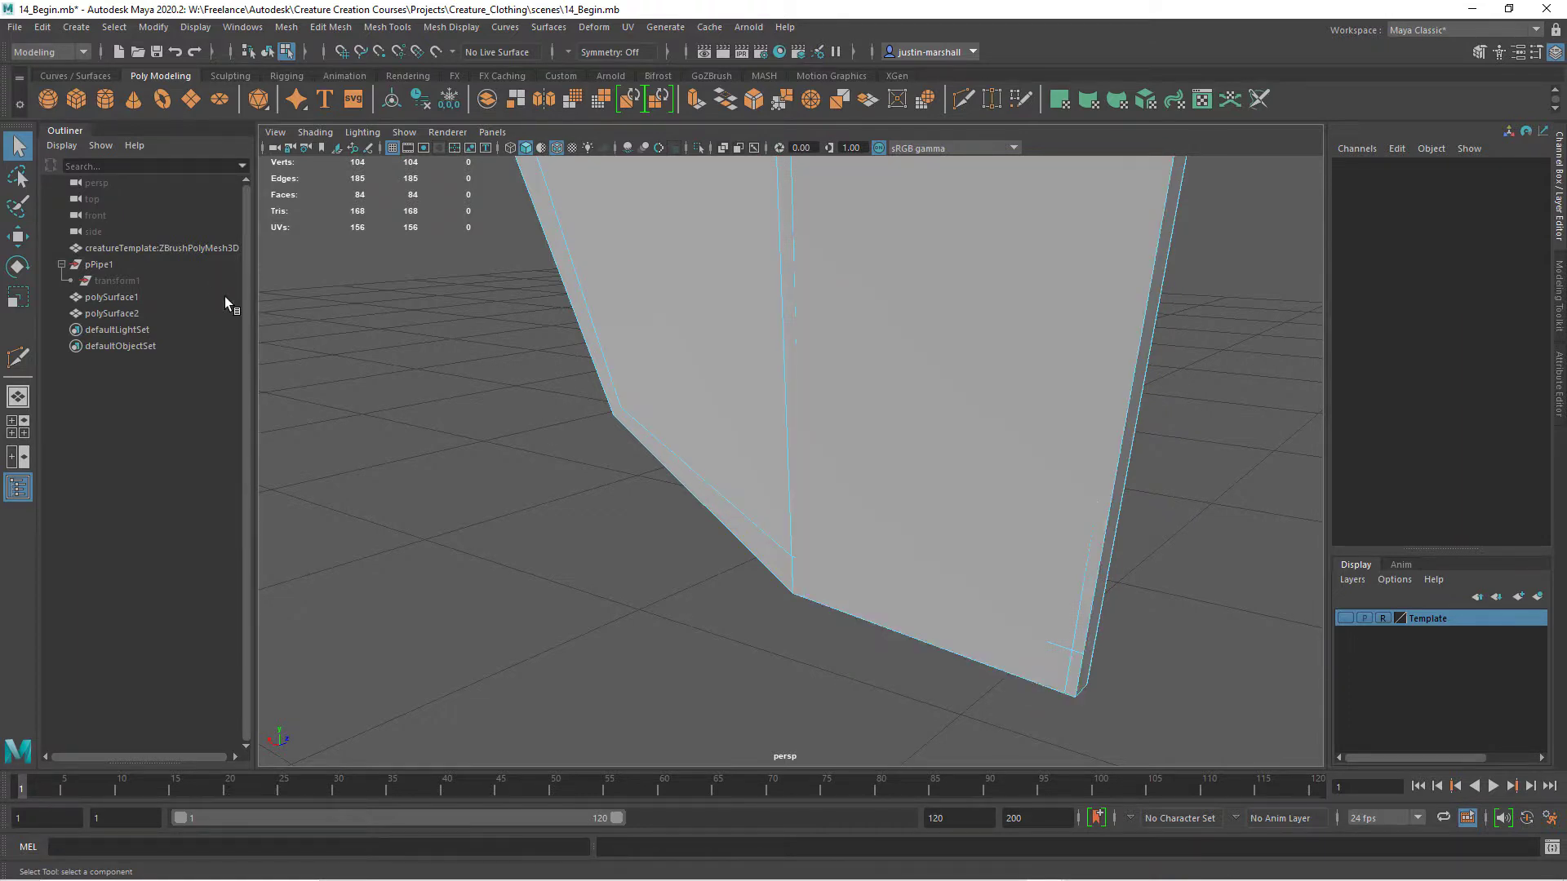
Return to object selection and select only the trimmed inner surface, polySurface2
{"action": "left_click", "coordinate": [267, 51]}
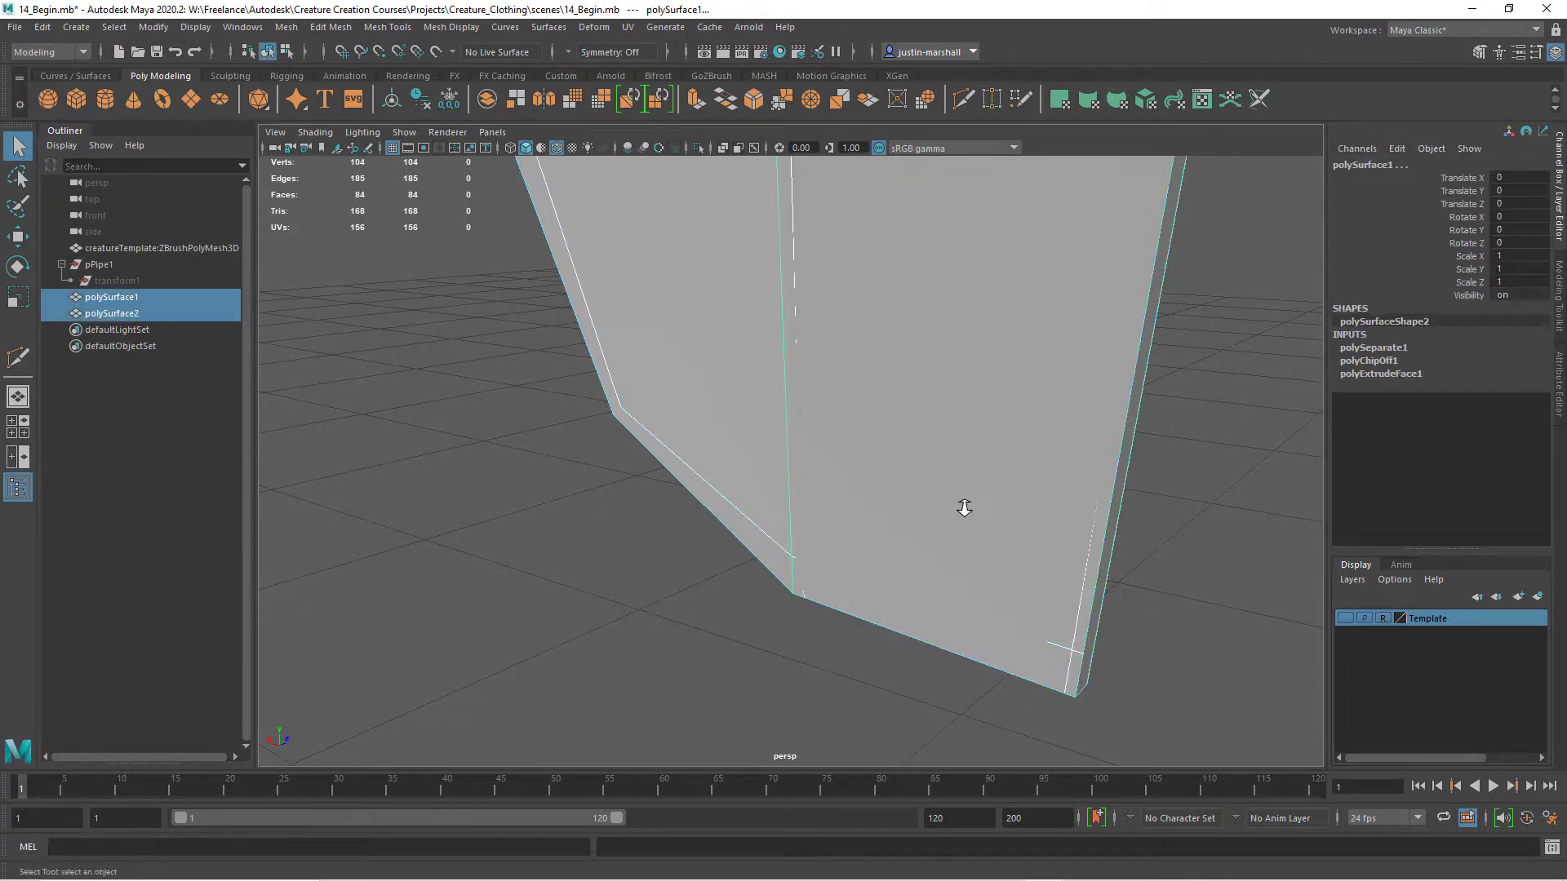
{"action": "right_click_drag", "start_coordinate": [962, 506], "coordinate": [797, 522], "text": "alt"}
{"action": "left_click_drag", "start_coordinate": [798, 523], "coordinate": [580, 409], "text": "alt"}
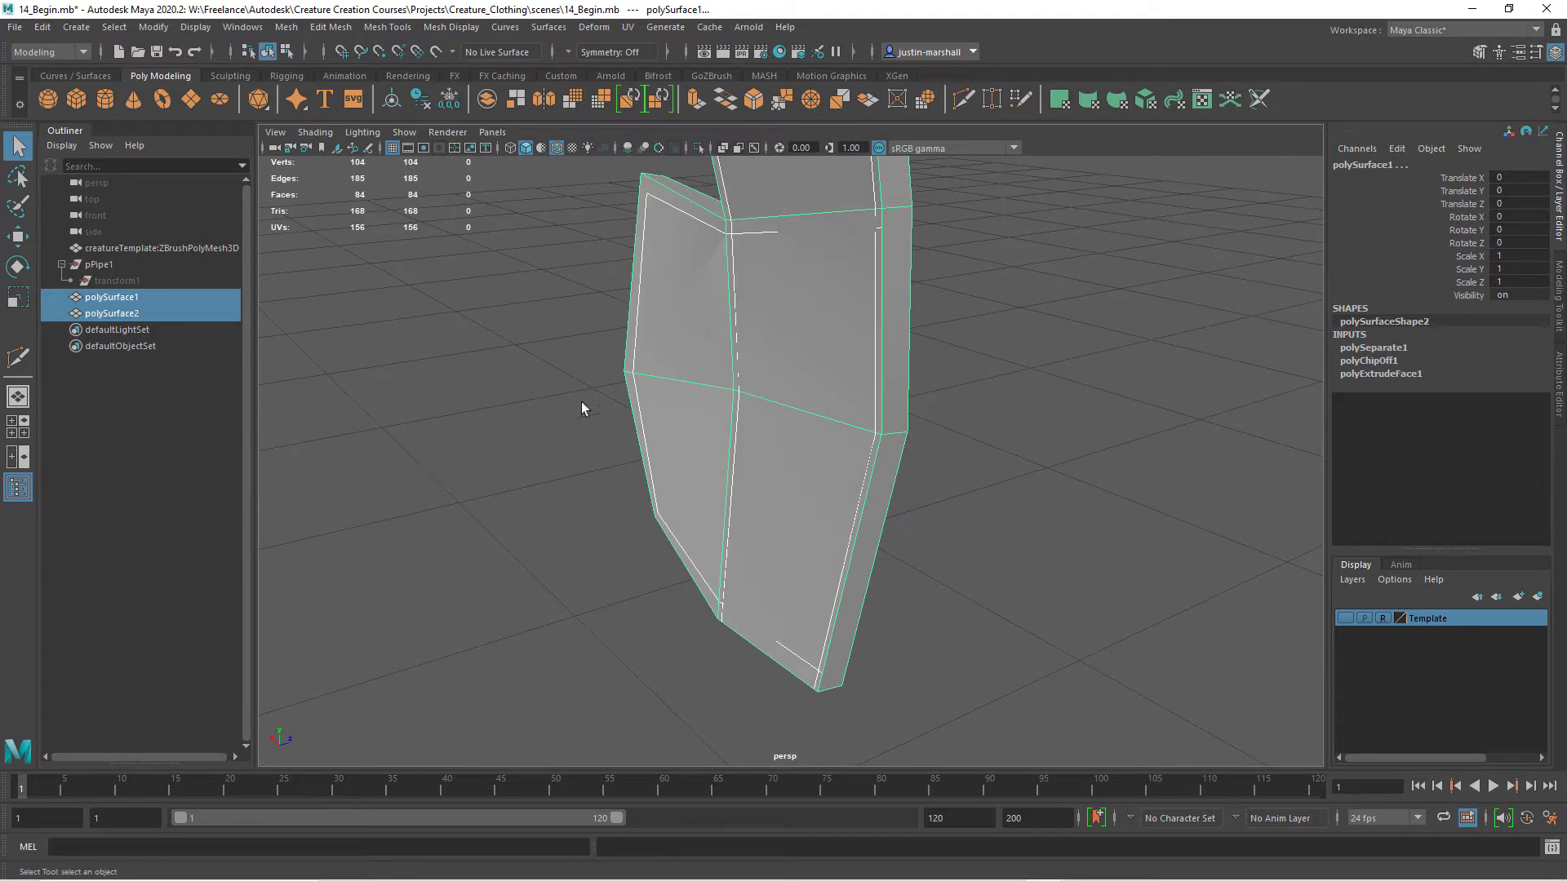
{"action": "left_click", "coordinate": [841, 451]}
{"action": "left_click", "coordinate": [663, 372]}
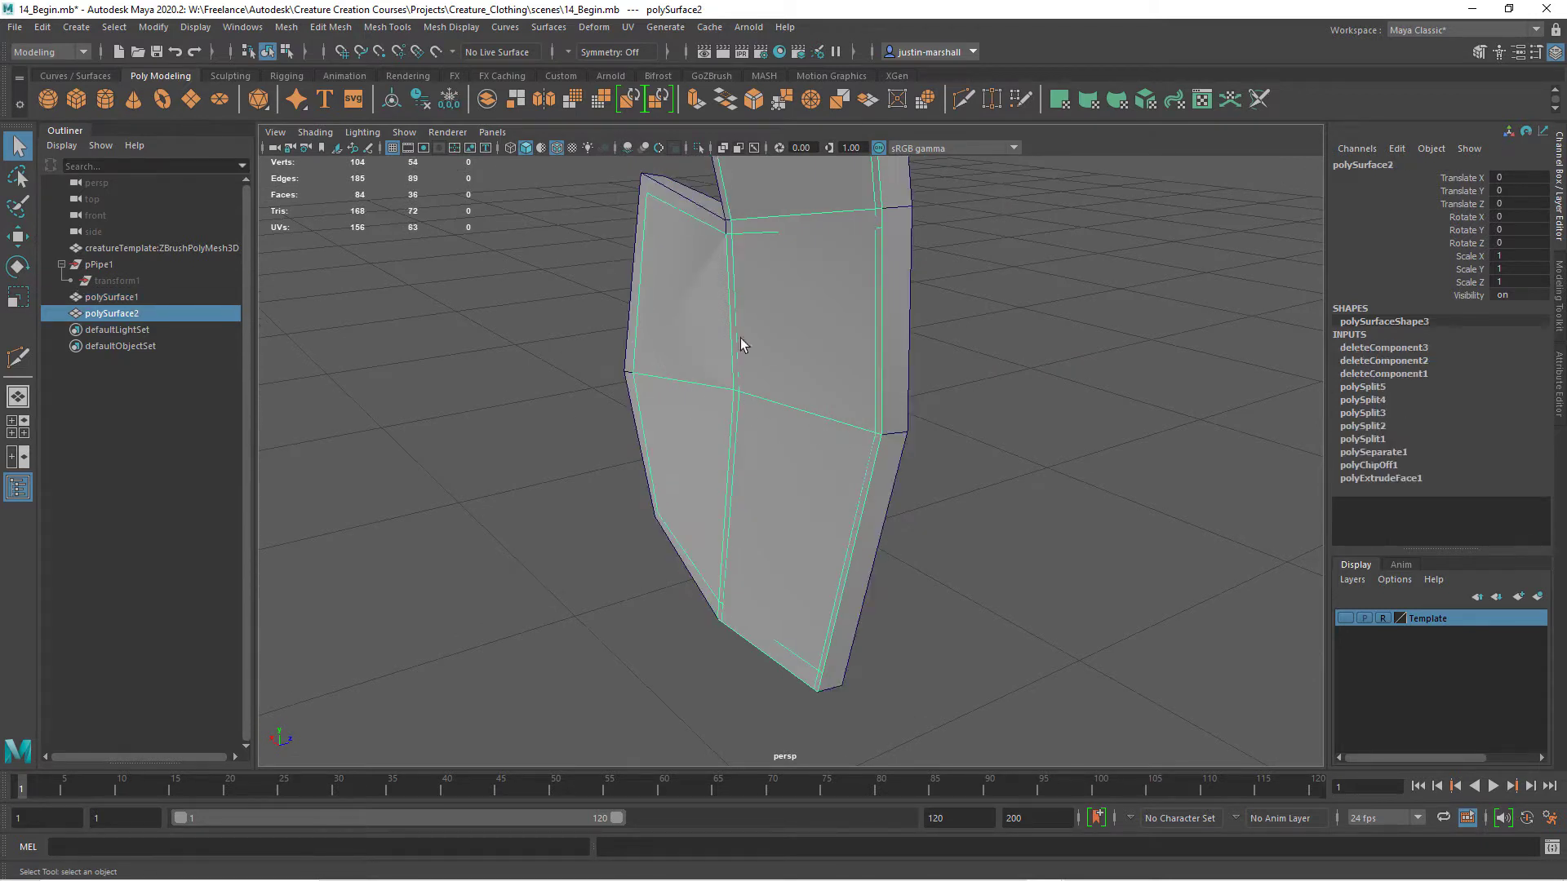
Isolate the trimmed inner surface polySurface2 in the view and delete the narrow border faces along its bottom edge
{"action": "left_click", "coordinate": [404, 132]}
{"action": "mouse_move", "coordinate": [413, 165]}
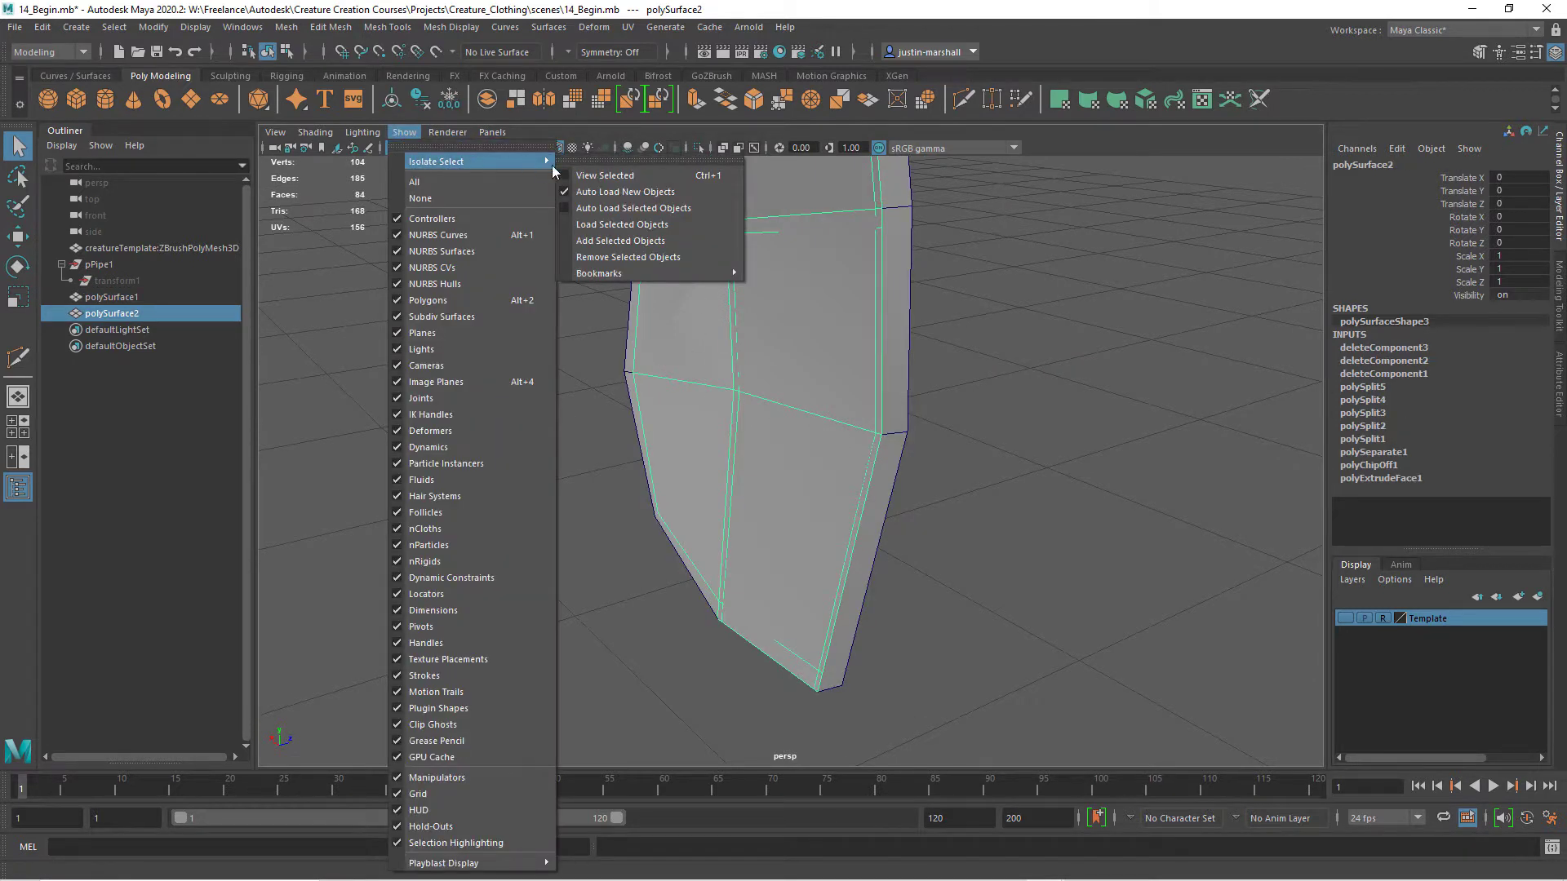
{"action": "left_click", "coordinate": [594, 173]}
{"action": "left_click_drag", "start_coordinate": [830, 339], "coordinate": [762, 609], "text": "alt"}
{"action": "right_click", "coordinate": [763, 414]}
{"action": "left_click", "coordinate": [762, 460]}
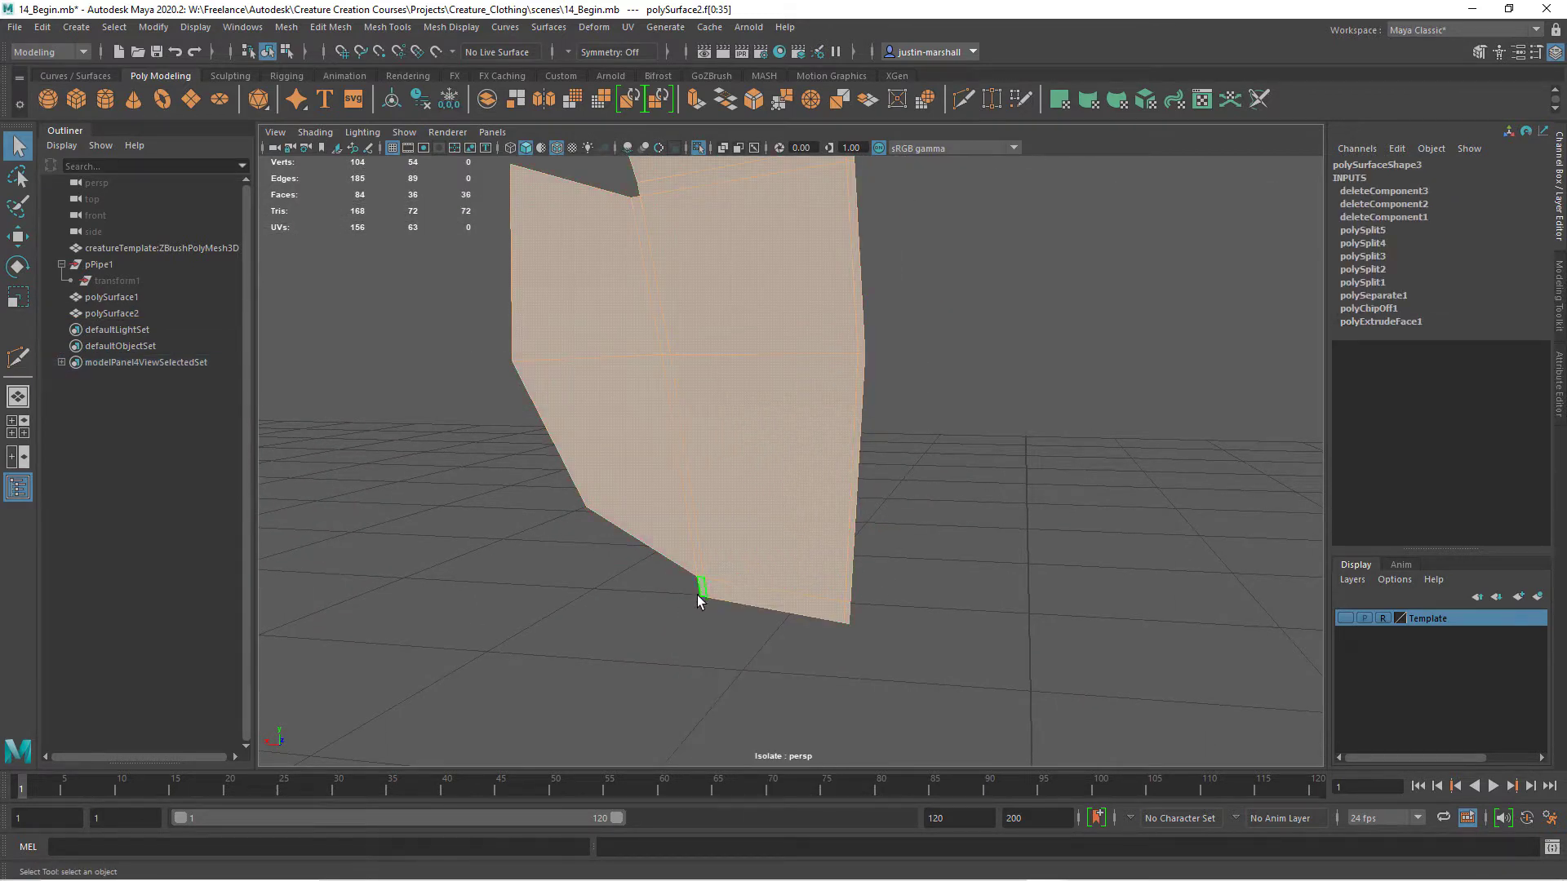
{"action": "key", "text": "Delete"}
{"action": "left_click", "coordinate": [759, 601]}
{"action": "key", "text": "Delete"}
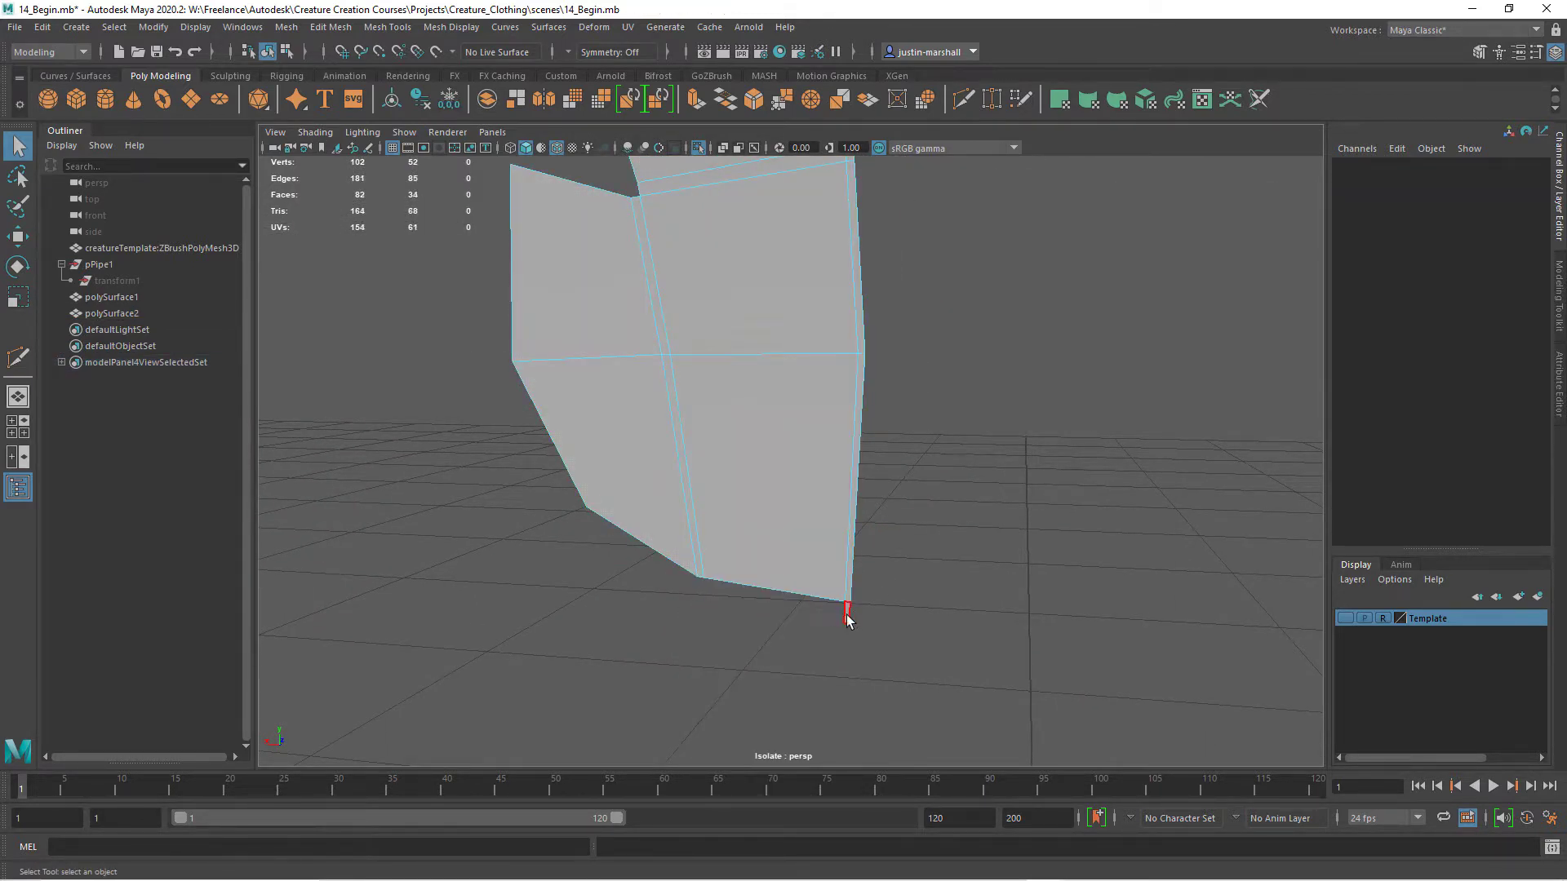
Delete the strip of narrow border faces running from the bottom corner up the strap's outer long edge
{"action": "left_click", "coordinate": [847, 615]}
{"action": "double_click", "coordinate": [849, 604], "text": "shift"}
{"action": "left_click_drag", "start_coordinate": [1031, 490], "coordinate": [785, 576], "text": "alt"}
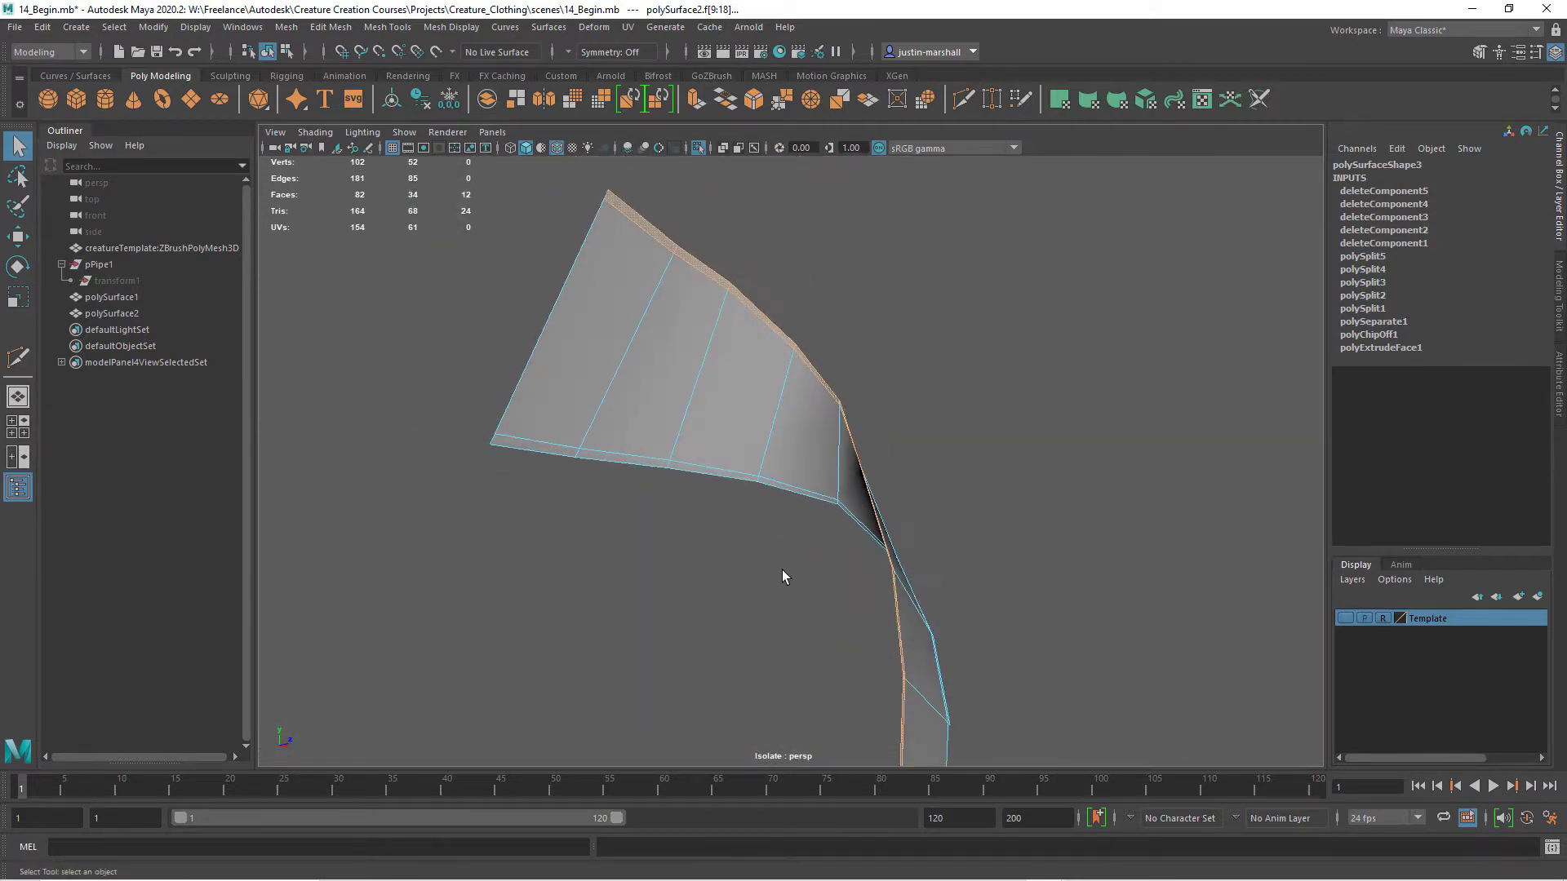
{"action": "key", "text": "Delete"}
Delete the strip of narrow border faces along the strap's opposite, inner long edge down to the notch
{"action": "left_click", "coordinate": [535, 448]}
{"action": "double_click", "coordinate": [604, 455], "text": "shift"}
{"action": "left_click_drag", "start_coordinate": [604, 455], "coordinate": [858, 541], "text": "alt"}
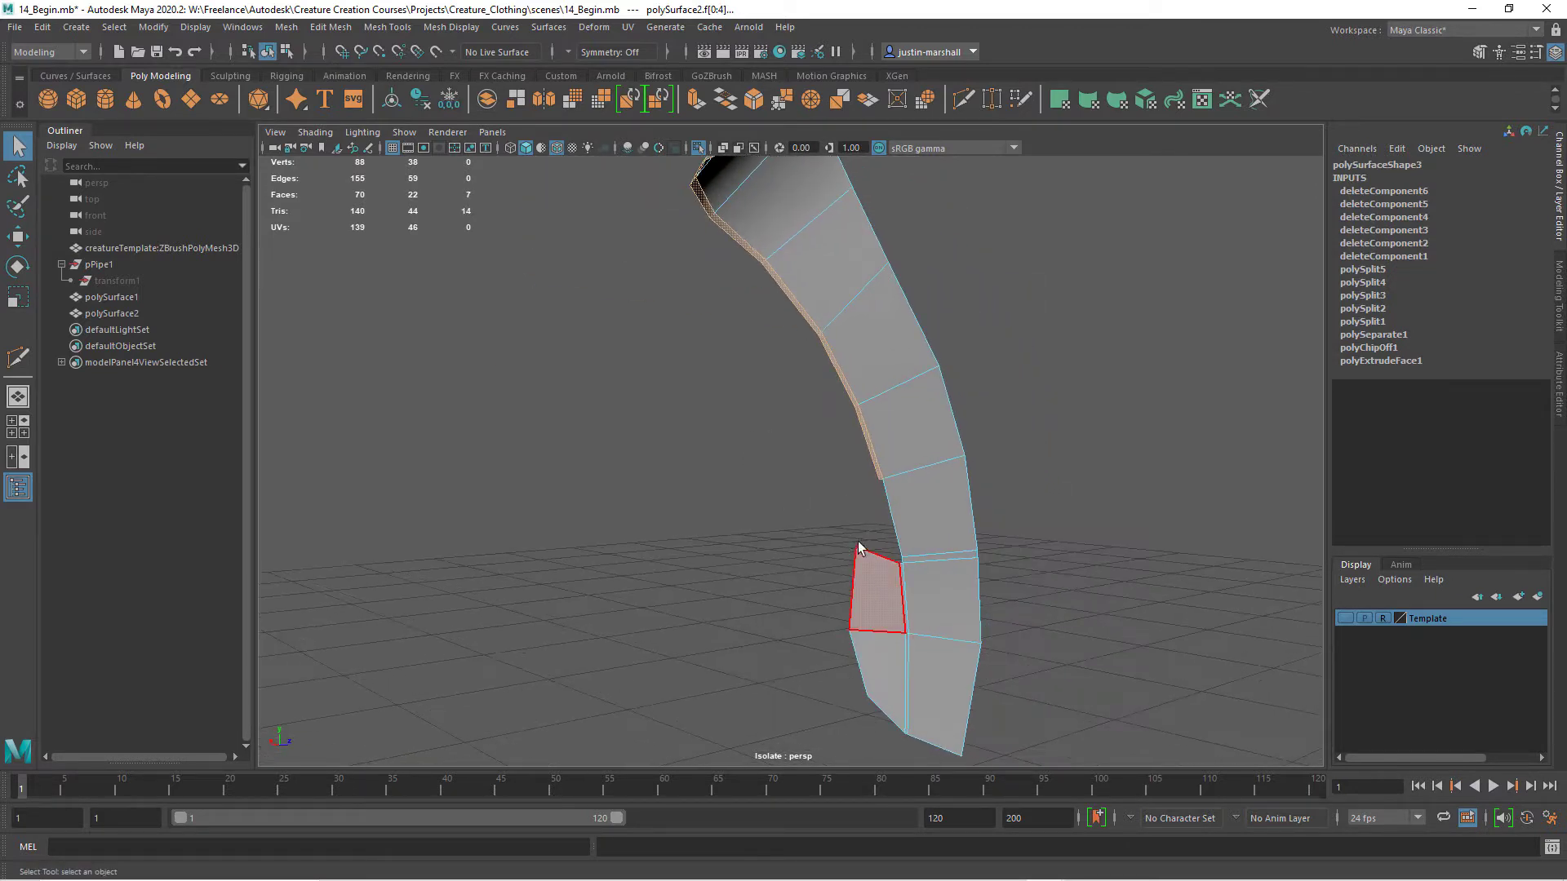
{"action": "key", "text": "Delete"}
Delete the redundant edges from the doubled lines running down and across the surface at the notch corner
{"action": "scroll", "coordinate": [804, 518], "scroll_direction": "up", "scroll_amount": 6}
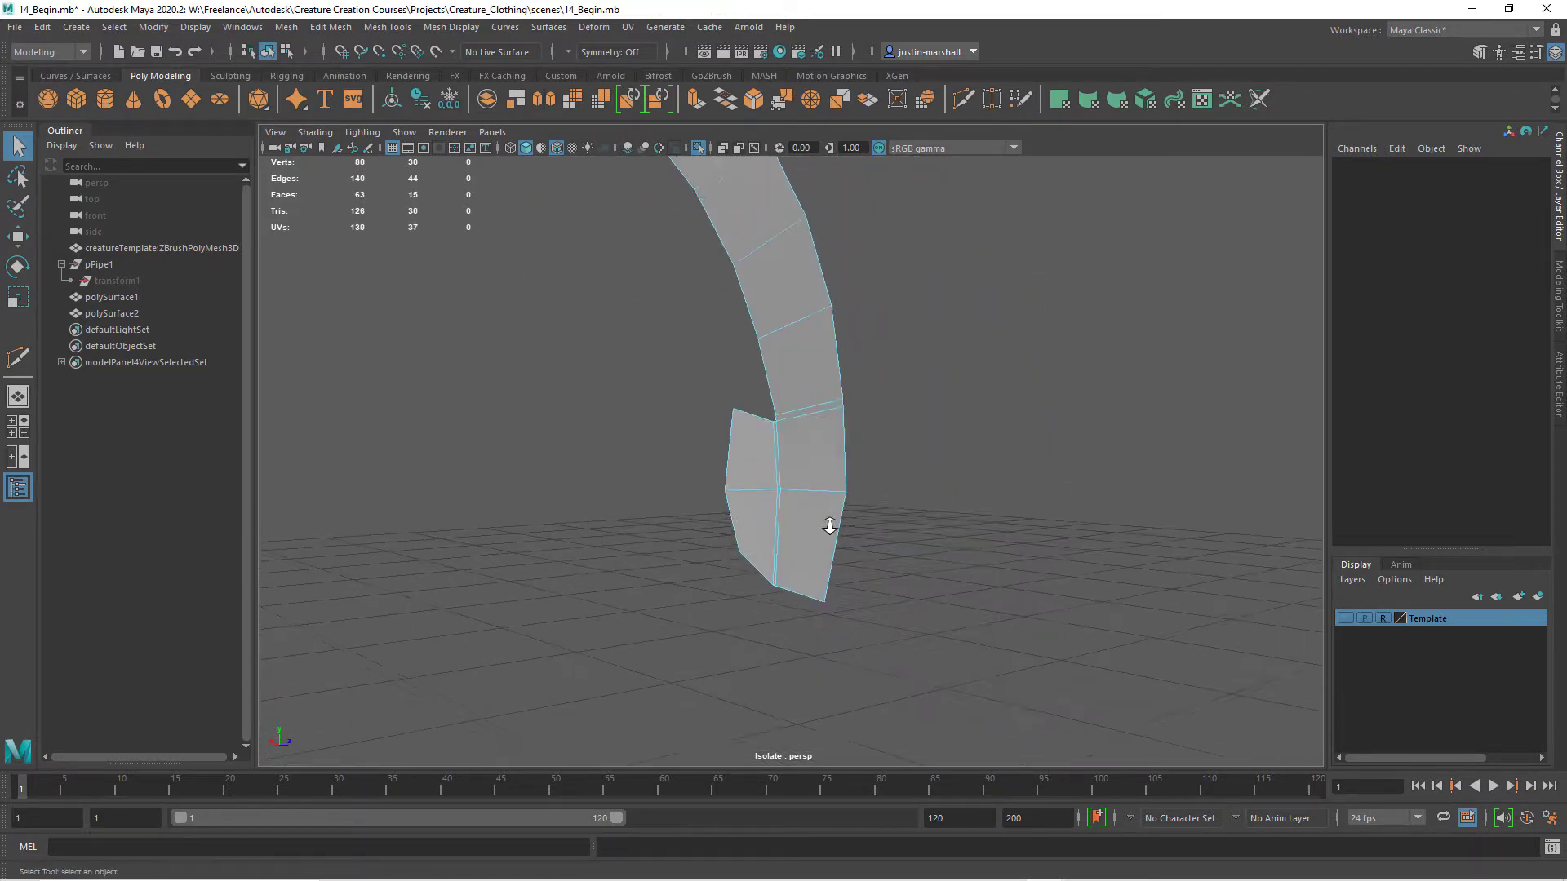
{"action": "left_click_drag", "start_coordinate": [813, 510], "coordinate": [776, 489], "text": "alt"}
{"action": "right_click_drag", "start_coordinate": [769, 412], "coordinate": [769, 367]}
{"action": "double_click", "coordinate": [779, 448]}
{"action": "key", "text": "ctrl+BackSpace"}
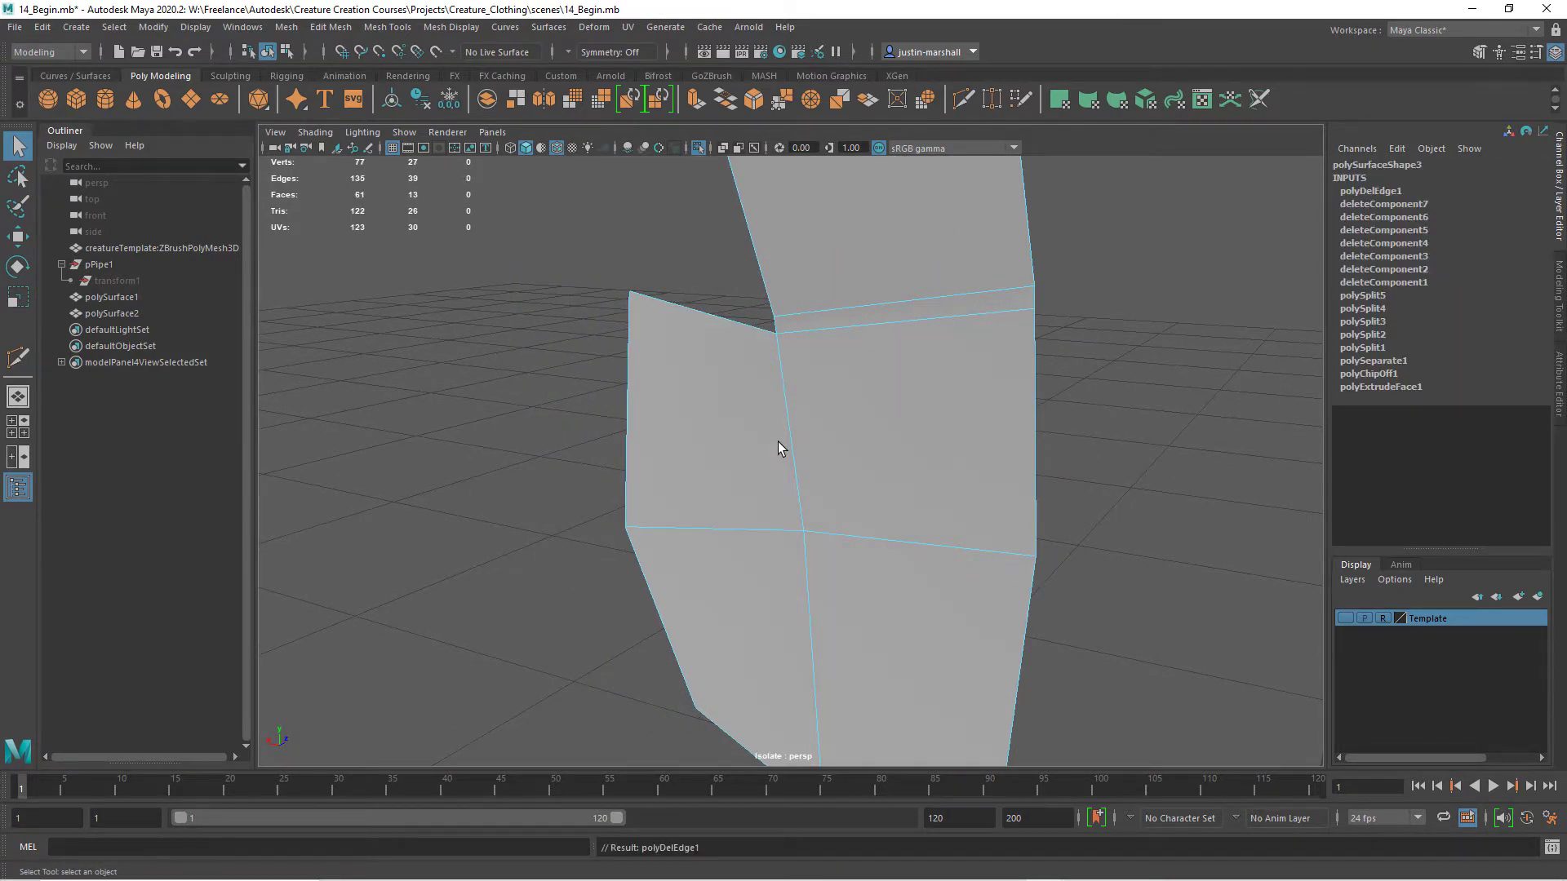
{"action": "left_click", "coordinate": [900, 311]}
{"action": "key", "text": "ctrl+BackSpace"}
{"action": "left_click_drag", "start_coordinate": [1029, 442], "coordinate": [591, 405], "text": "alt"}
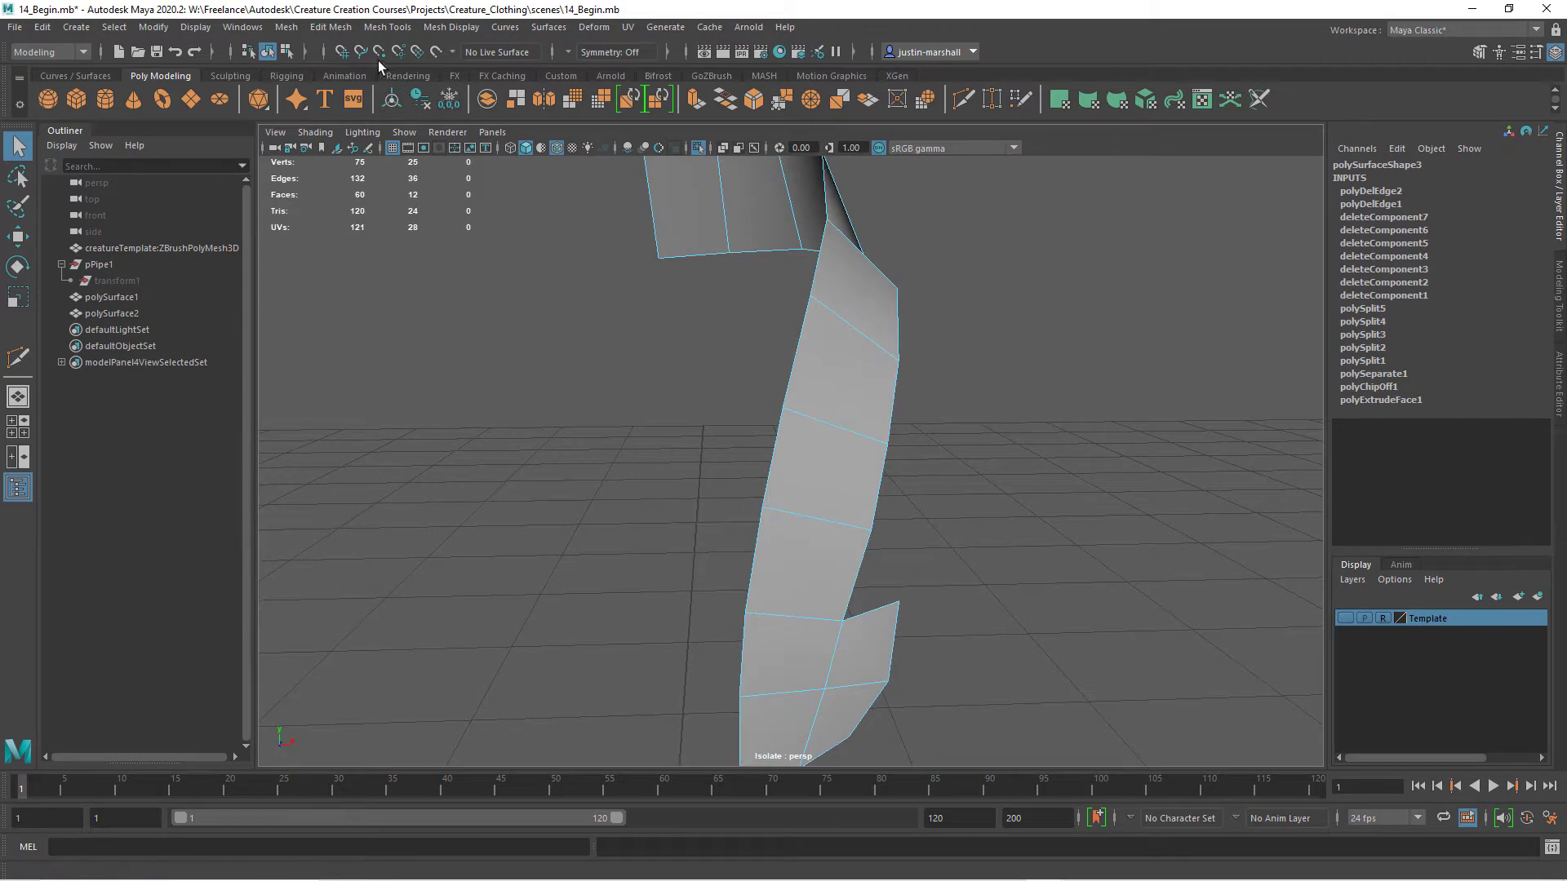
Return to object selection with polySurface2 selected and turn off the isolated view to show the whole strap
{"action": "key", "text": "F8"}
{"action": "left_click", "coordinate": [404, 131]}
{"action": "mouse_move", "coordinate": [441, 162]}
{"action": "left_click", "coordinate": [620, 173]}
{"action": "left_click_drag", "start_coordinate": [746, 357], "coordinate": [975, 402], "text": "alt"}
{"action": "right_click_drag", "start_coordinate": [975, 402], "coordinate": [1074, 415], "text": "alt"}
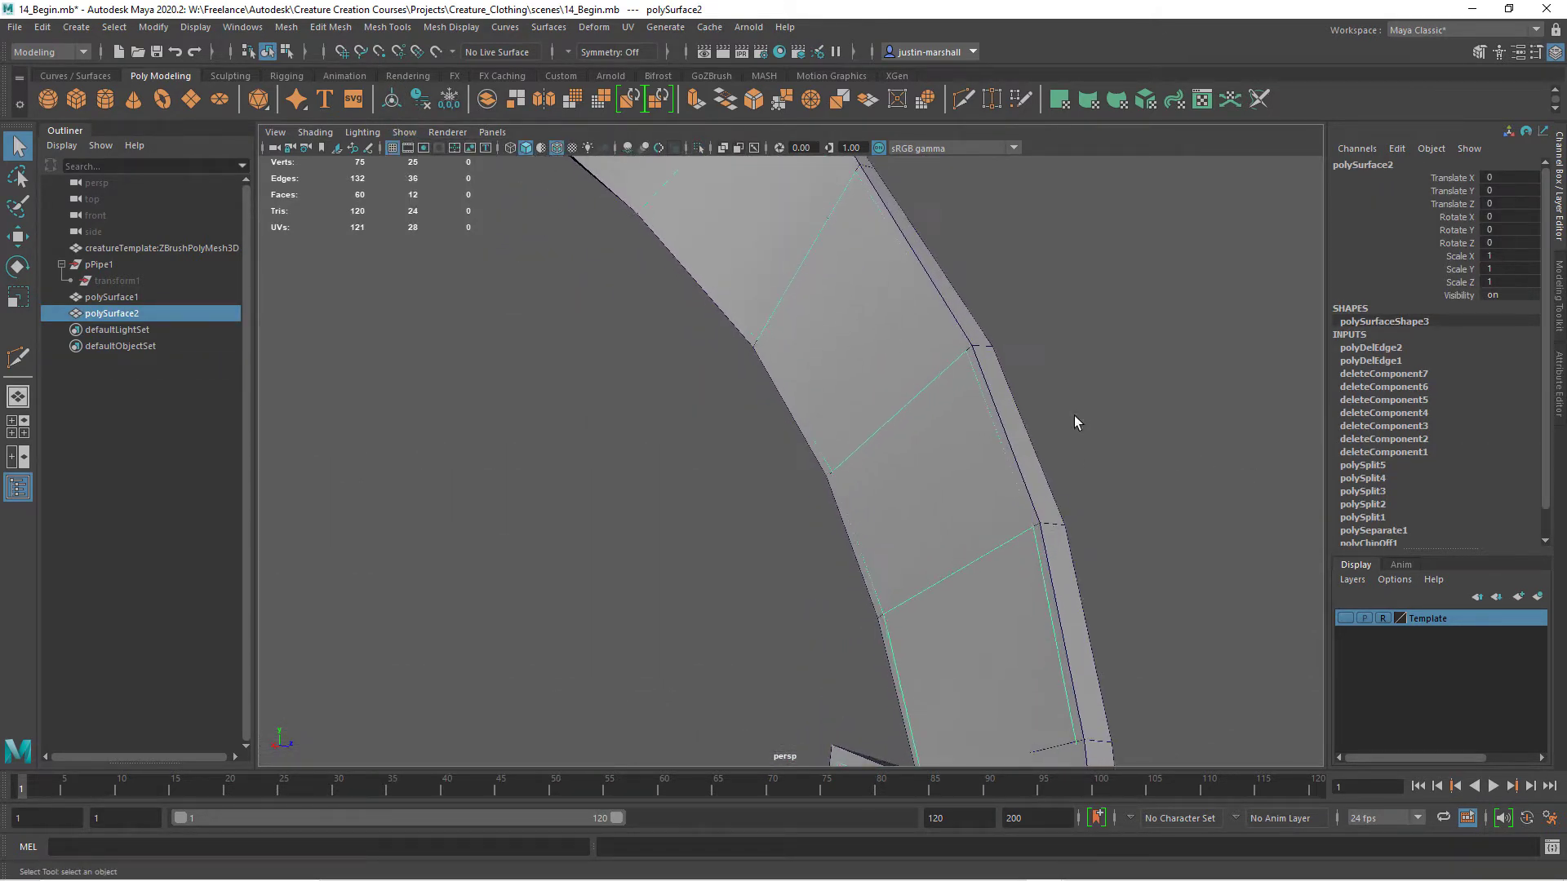
Compare the trimmed inner surface with the thick strap by selecting each and examining their edges along the curve
{"action": "left_click", "coordinate": [996, 375]}
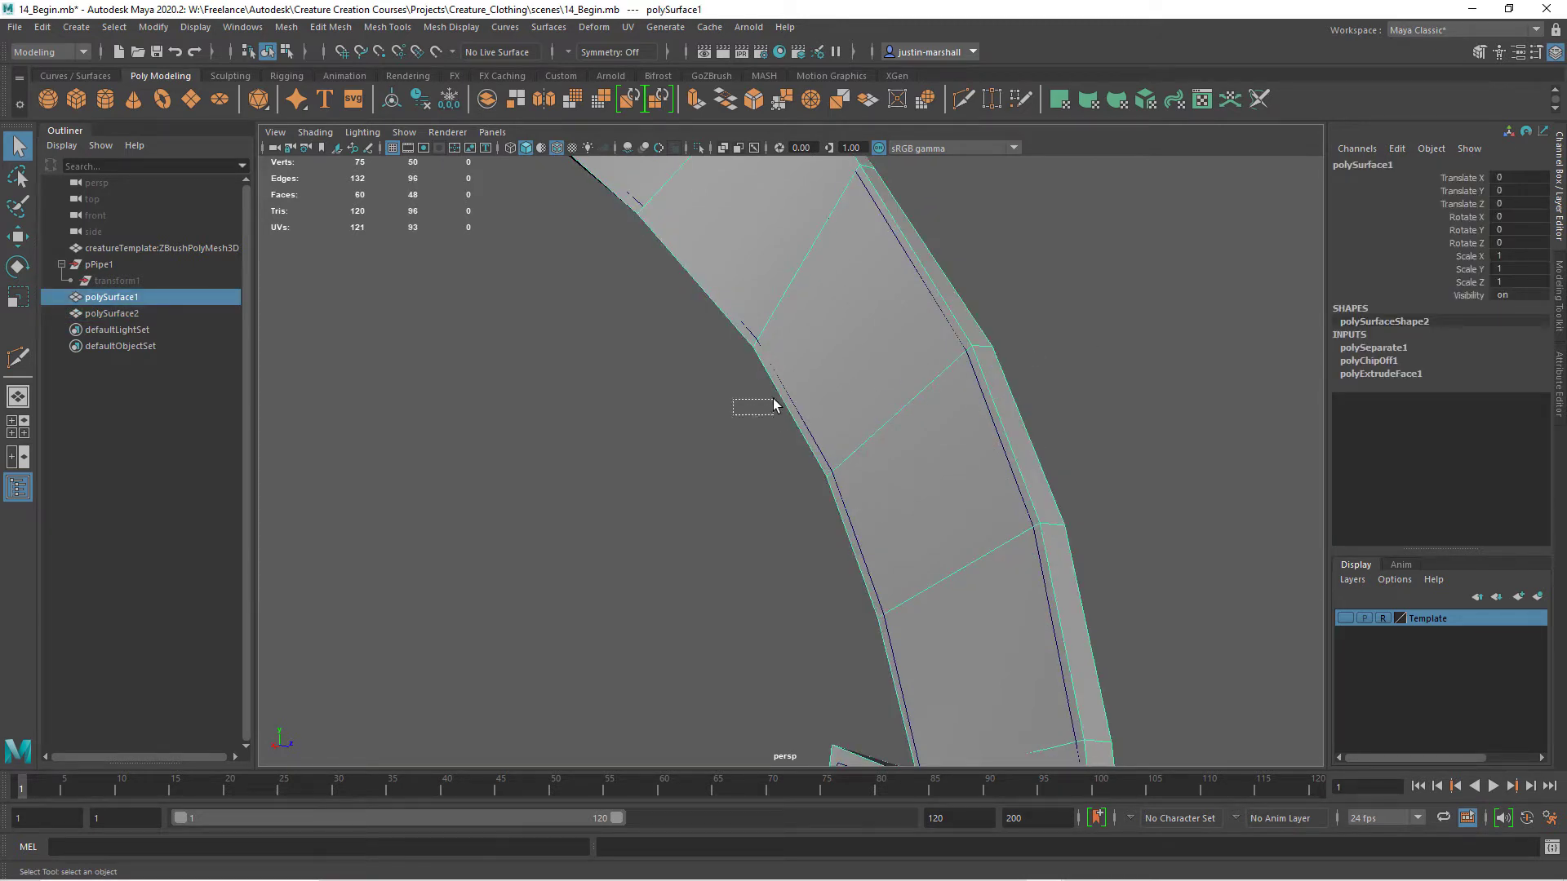
{"action": "left_click", "coordinate": [933, 449], "text": "shift"}
{"action": "left_click", "coordinate": [1031, 435], "text": "ctrl"}
{"action": "right_click_drag", "start_coordinate": [1159, 462], "coordinate": [1040, 466], "text": "alt"}
{"action": "left_click_drag", "start_coordinate": [1040, 465], "coordinate": [772, 383], "text": "alt"}
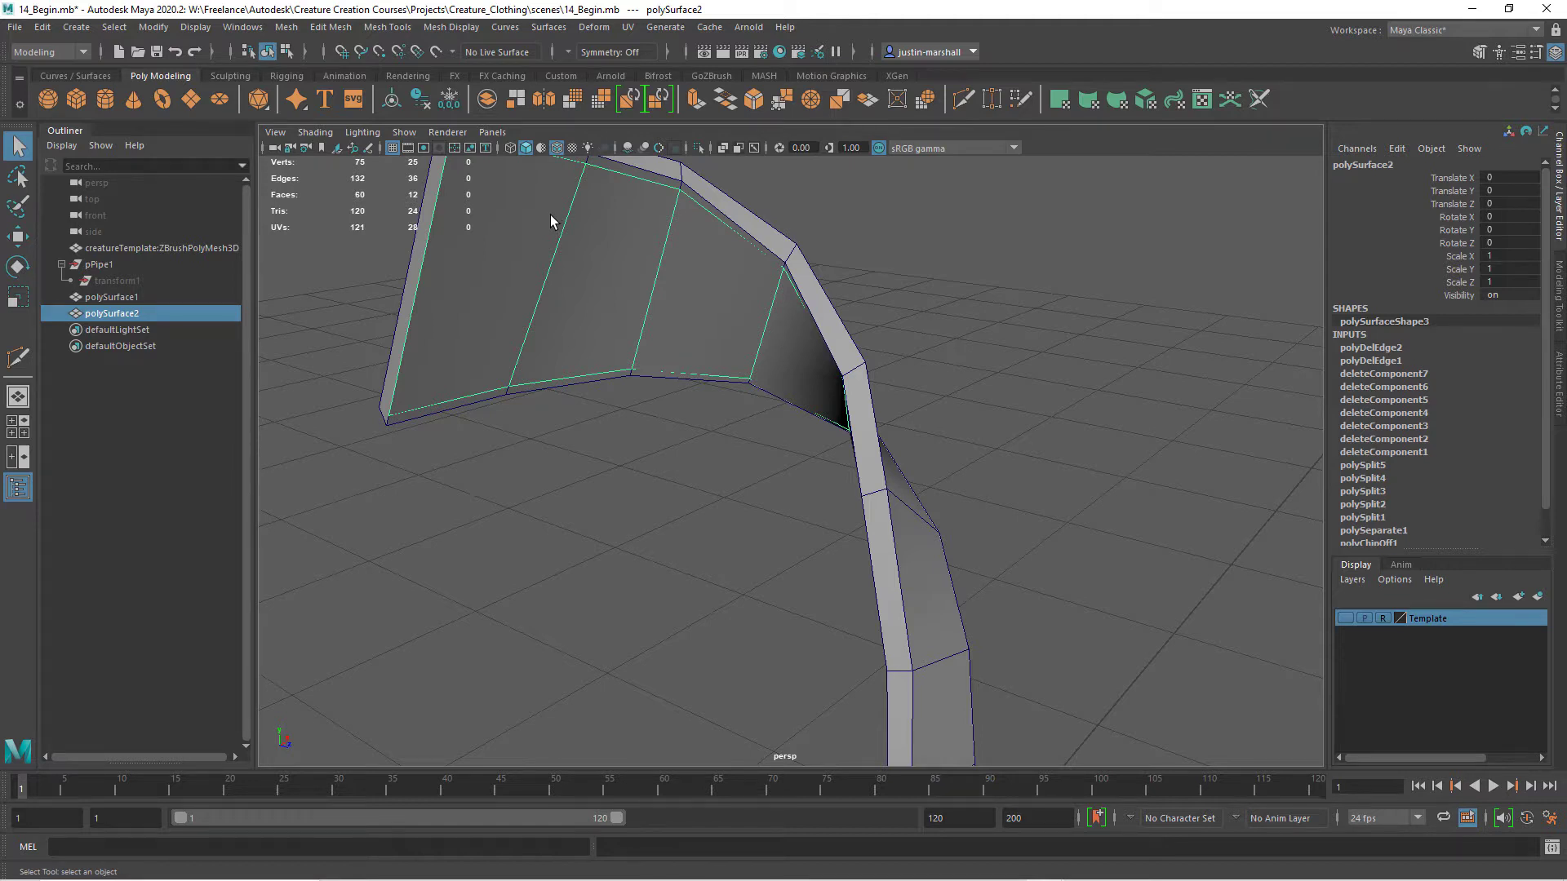
{"action": "left_click_drag", "start_coordinate": [802, 324], "coordinate": [722, 365], "text": "alt"}
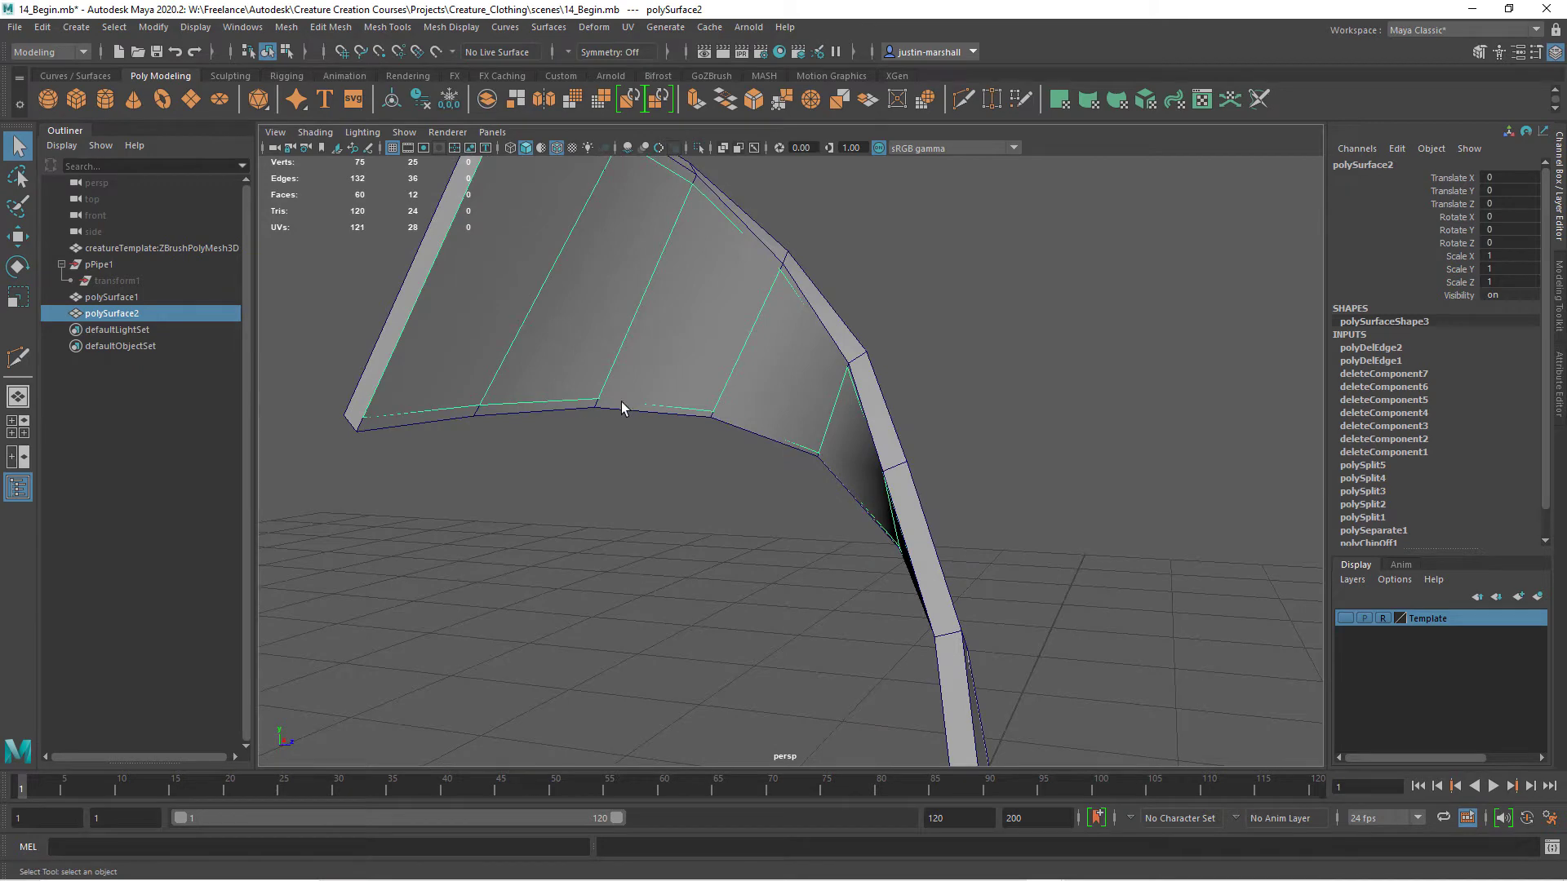
{"action": "left_click_drag", "start_coordinate": [659, 412], "coordinate": [736, 487], "text": "alt"}
{"action": "right_click_drag", "start_coordinate": [737, 487], "coordinate": [790, 462], "text": "alt"}
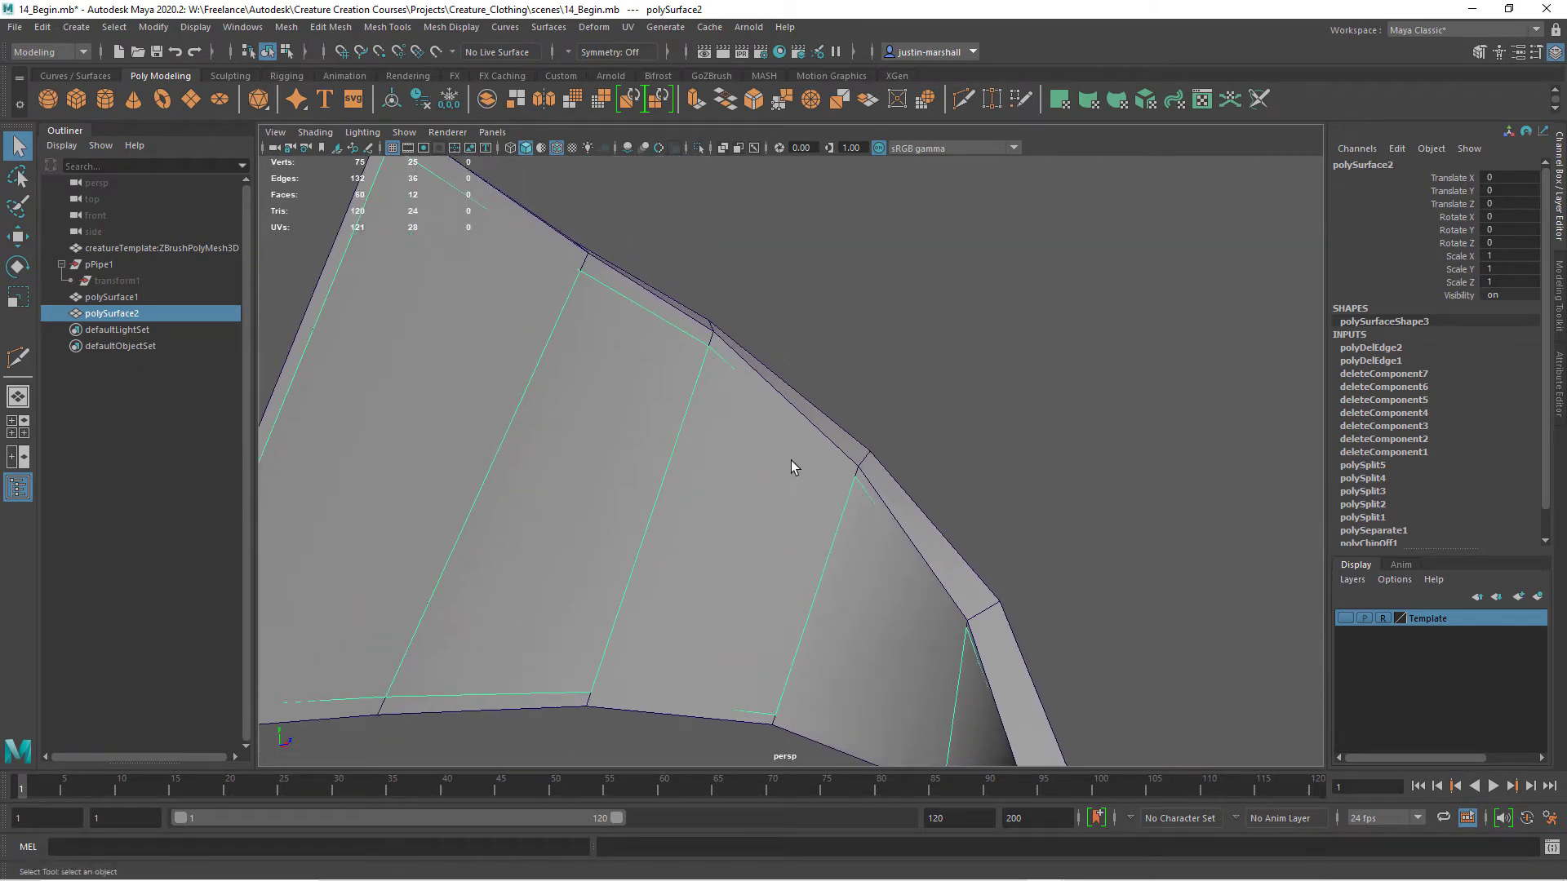
{"action": "left_click_drag", "start_coordinate": [791, 461], "coordinate": [804, 489], "text": "alt"}
Insert an edge loop with the Multi-Cut tool on the inner surface, close to the strap's outer long edge
{"action": "left_click", "coordinate": [964, 99]}
{"action": "left_click_drag", "start_coordinate": [748, 346], "coordinate": [729, 325], "text": "alt"}
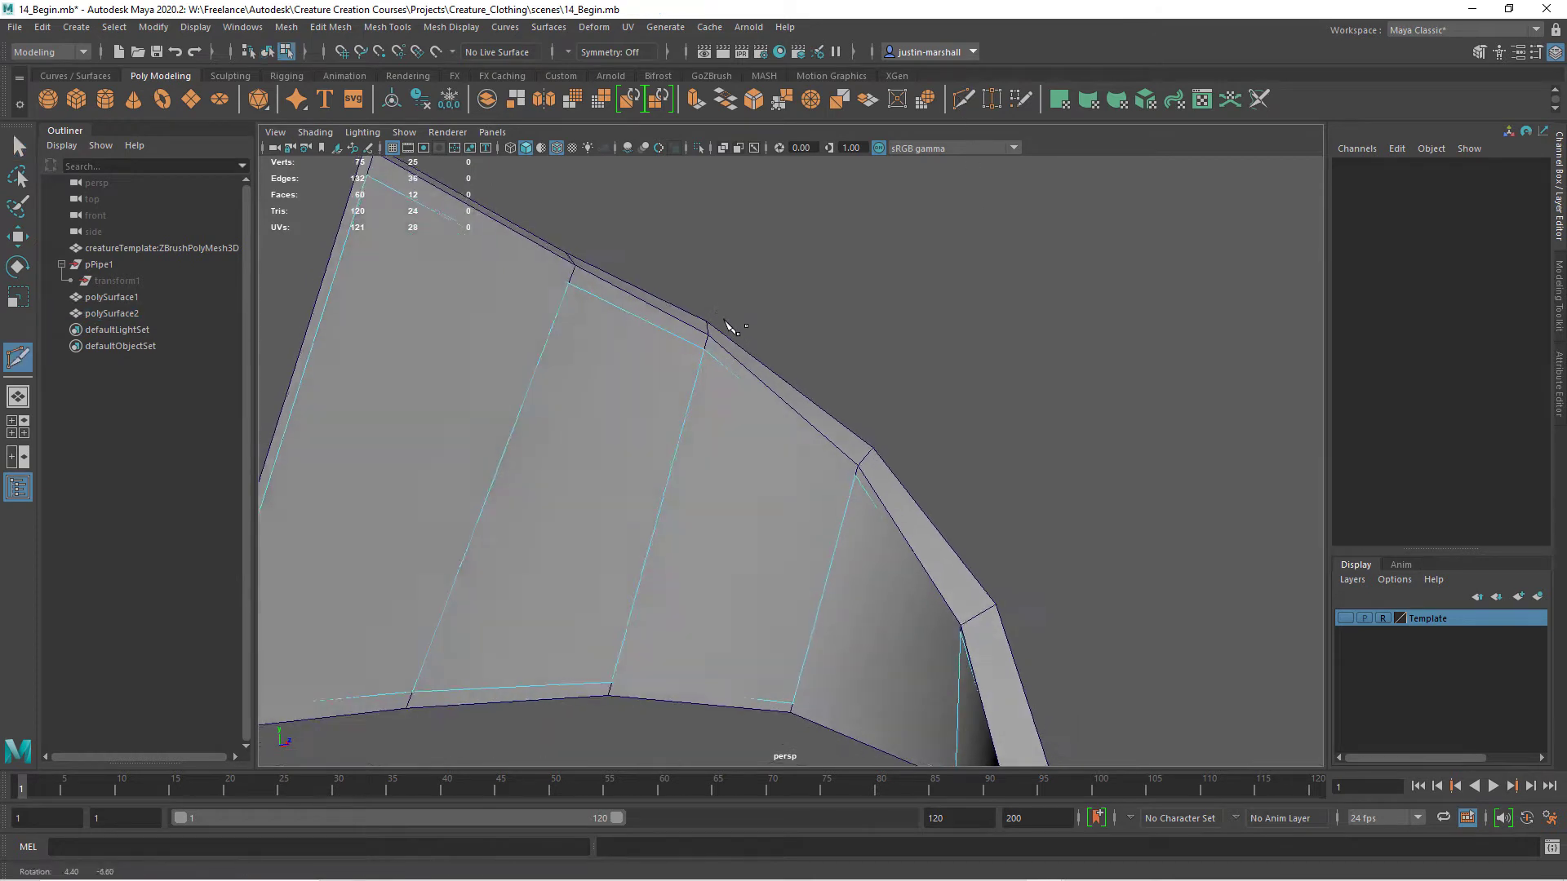
{"action": "middle_click_drag", "start_coordinate": [727, 324], "coordinate": [824, 366], "text": "alt"}
{"action": "right_click_drag", "start_coordinate": [824, 366], "coordinate": [855, 369], "text": "alt"}
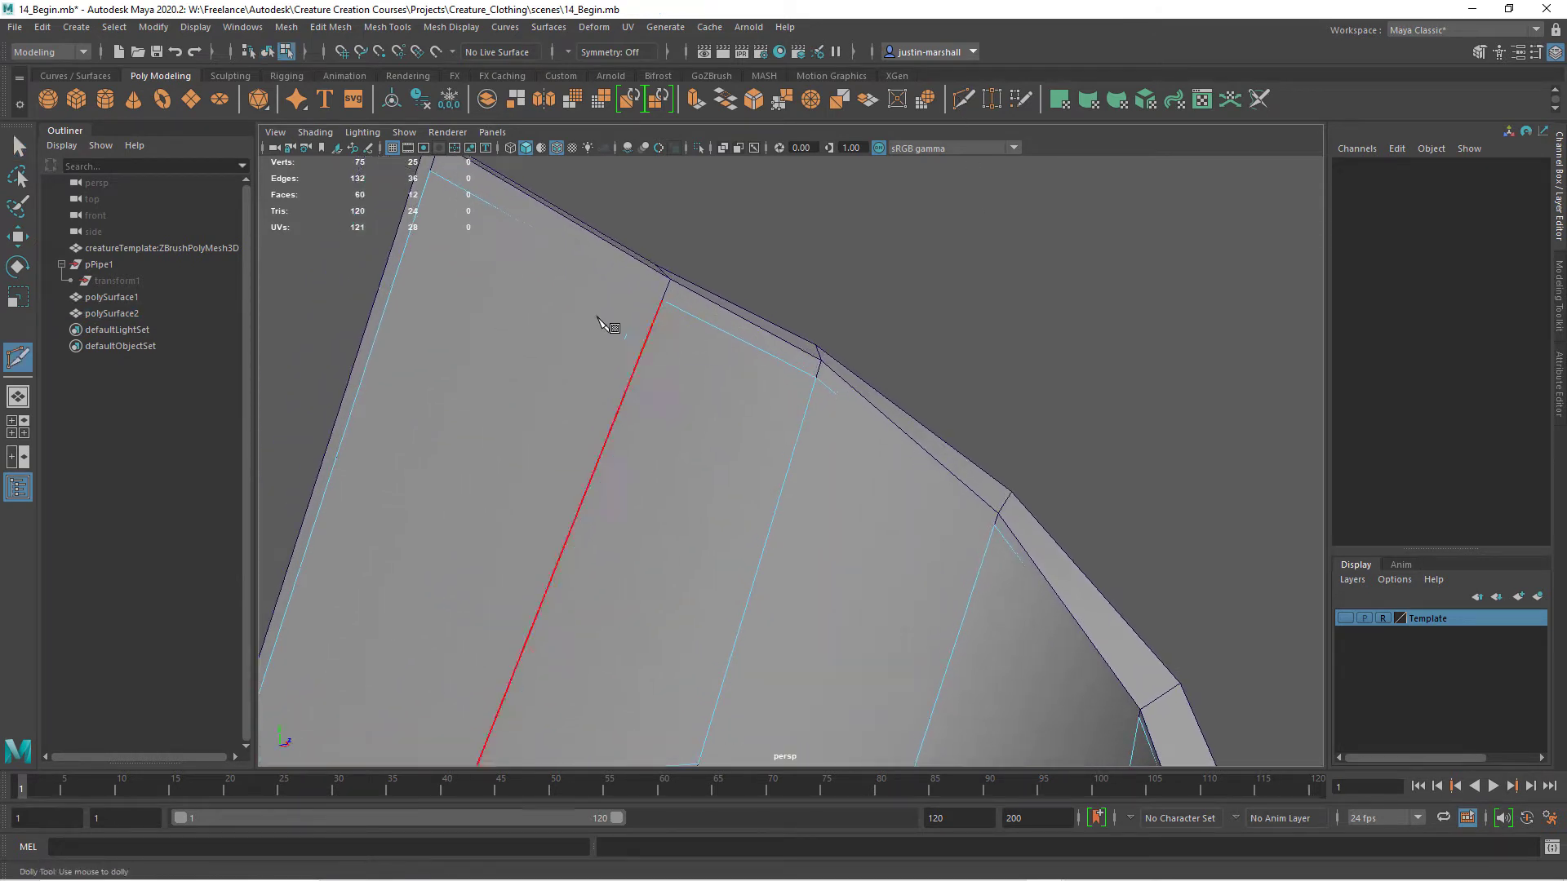
{"action": "left_click", "coordinate": [656, 326], "text": "ctrl"}
Insert further edge loops close to the inner surface's remaining borders, including the opposite long edge, notch, short leg and bottom
{"action": "middle_click_drag", "start_coordinate": [692, 588], "coordinate": [800, 289], "text": "alt"}
{"action": "left_click_drag", "start_coordinate": [799, 289], "coordinate": [744, 314], "text": "alt"}
{"action": "left_click", "coordinate": [662, 368], "text": "ctrl"}
{"action": "left_click_drag", "start_coordinate": [663, 366], "coordinate": [995, 584], "text": "alt"}
{"action": "middle_click_drag", "start_coordinate": [992, 581], "coordinate": [919, 269], "text": "alt"}
{"action": "right_click_drag", "start_coordinate": [919, 270], "coordinate": [1158, 549], "text": "alt"}
{"action": "left_click_drag", "start_coordinate": [1158, 549], "coordinate": [857, 496], "text": "alt"}
{"action": "middle_click_drag", "start_coordinate": [857, 496], "coordinate": [825, 521], "text": "alt"}
{"action": "scroll", "coordinate": [514, 333], "scroll_direction": "up", "scroll_amount": 5}
{"action": "scroll", "coordinate": [658, 424], "scroll_direction": "down", "scroll_amount": 5}
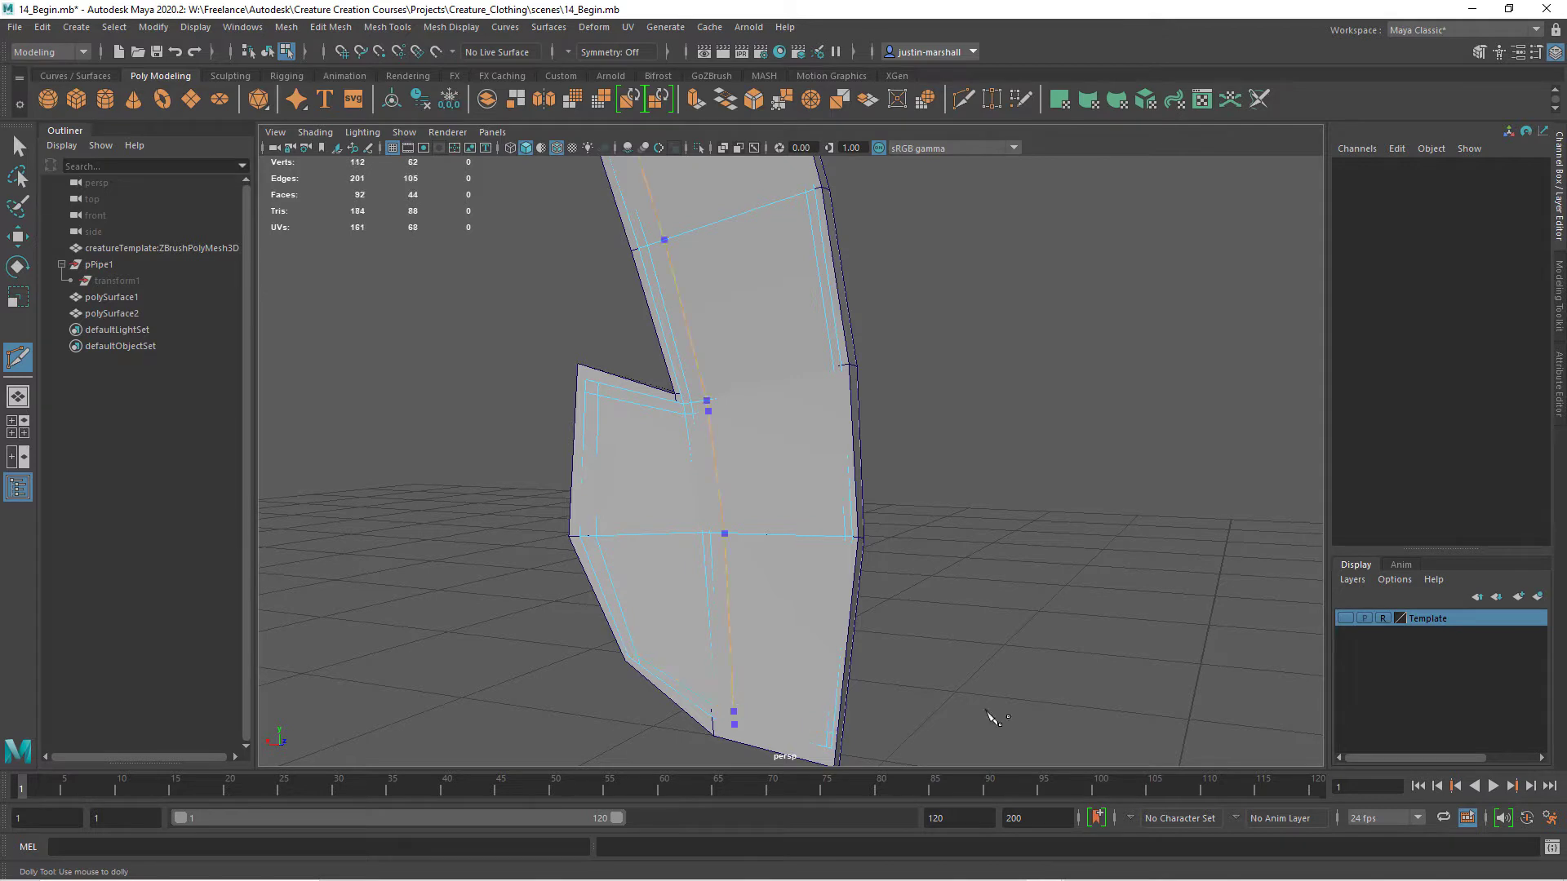
{"action": "middle_click_drag", "start_coordinate": [920, 527], "coordinate": [956, 559], "text": "alt"}
{"action": "key", "text": "q"}
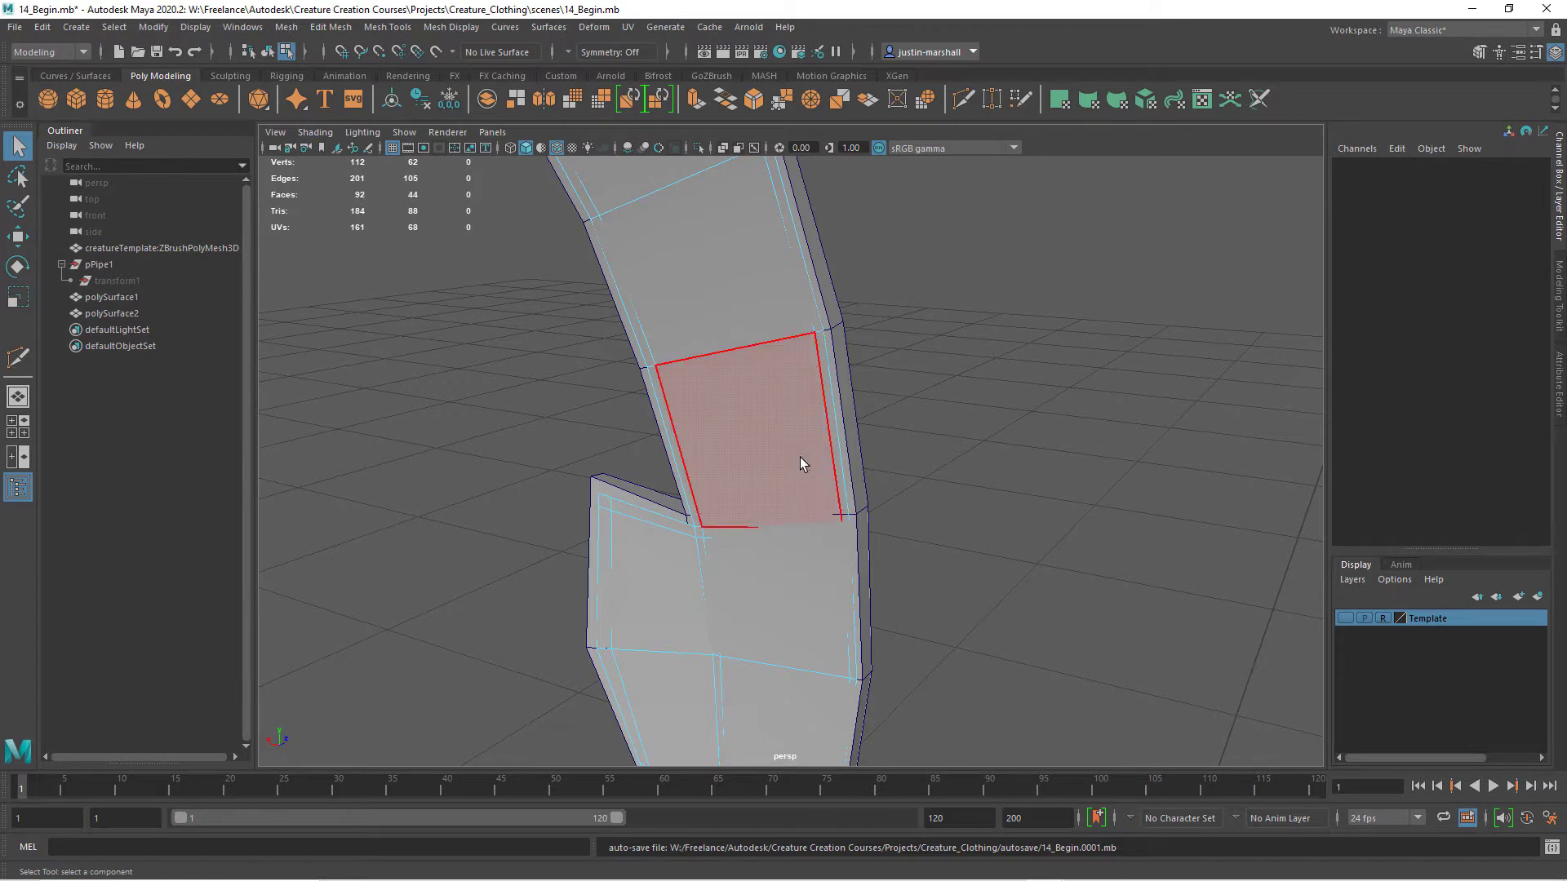
Select the new narrow border faces down the outer side of the short leg beside the notch
{"action": "key", "text": "F8"}
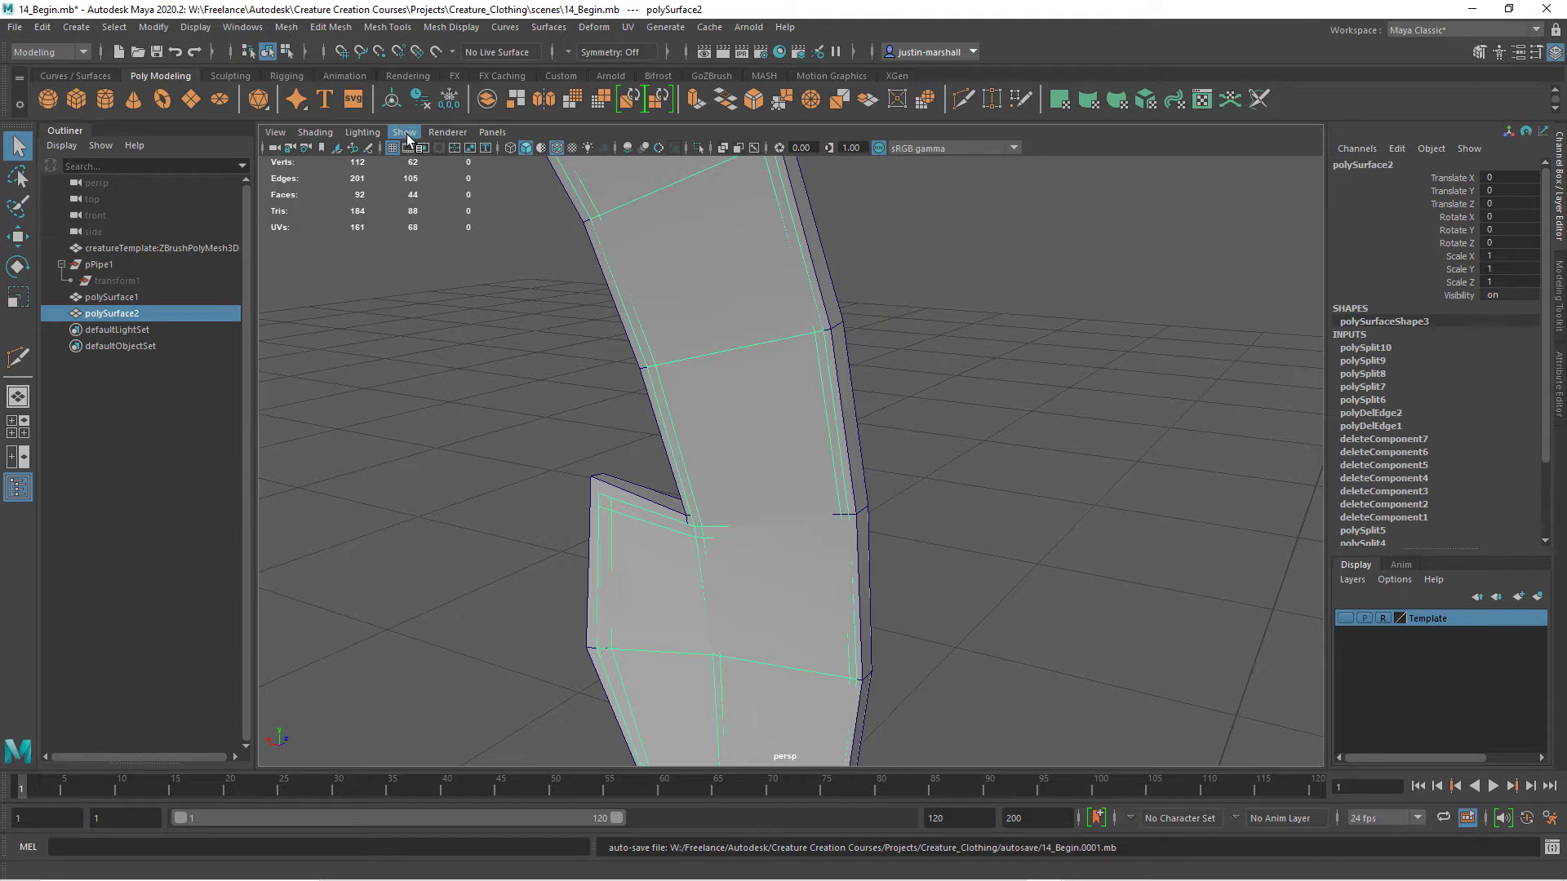
{"action": "right_click_drag", "start_coordinate": [608, 506], "coordinate": [604, 460]}
{"action": "left_click", "coordinate": [603, 503]}
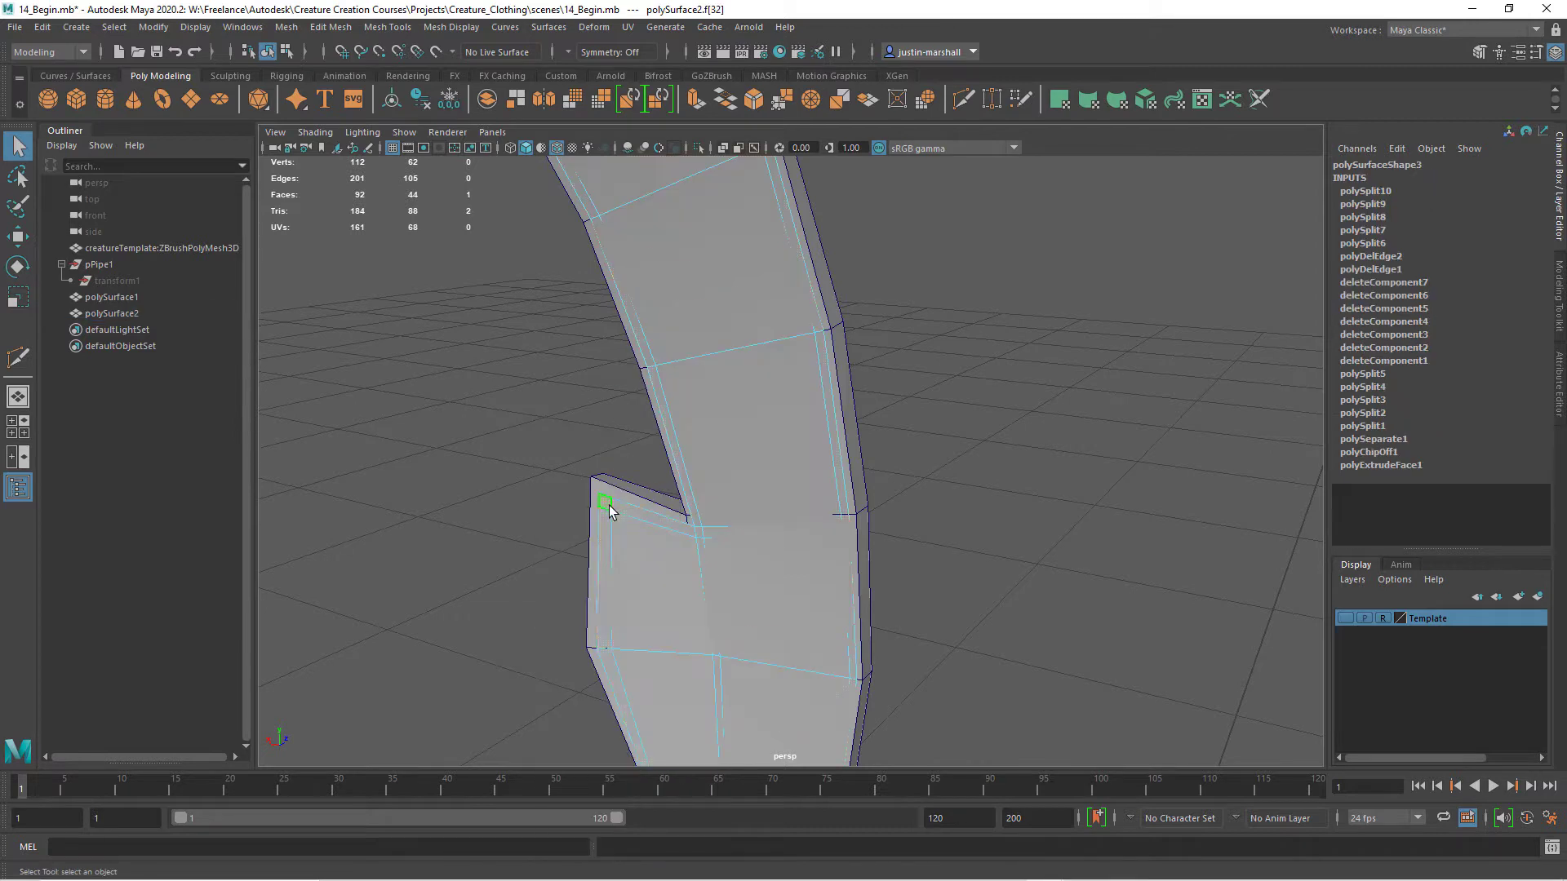
{"action": "left_click_drag", "start_coordinate": [784, 628], "coordinate": [668, 574], "text": "alt"}
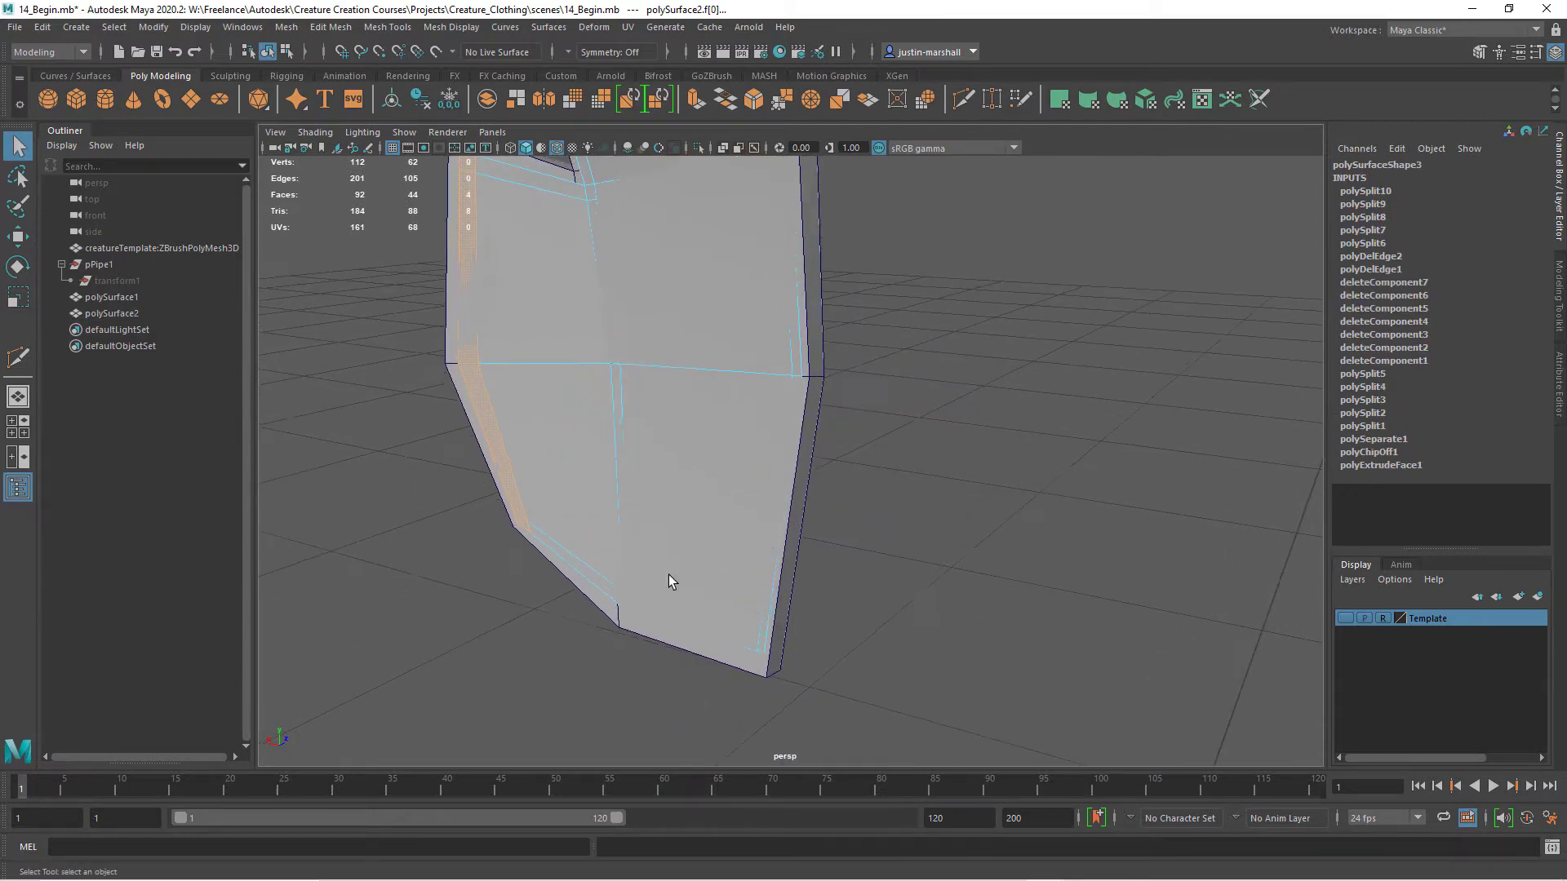
{"action": "key", "text": "ctrl+z"}
Show the scene in wireframe and add the border faces along the bottom and up the outer long edge to the selection
{"action": "left_click", "coordinate": [320, 135]}
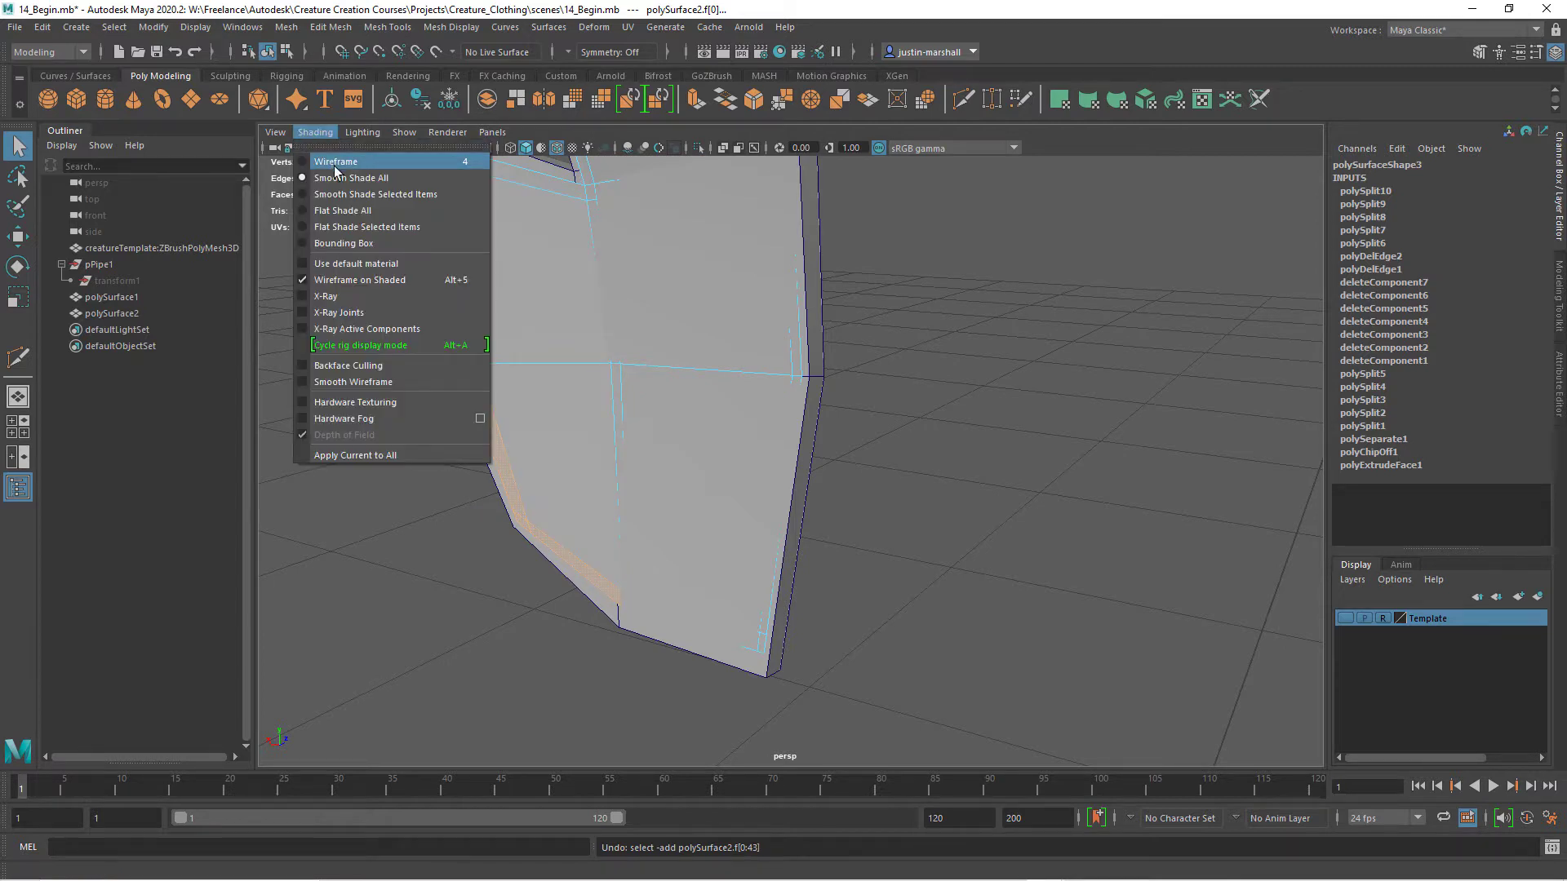
{"action": "left_click", "coordinate": [328, 160]}
{"action": "left_click", "coordinate": [627, 603], "text": "shift"}
{"action": "left_click", "coordinate": [687, 624], "text": "shift"}
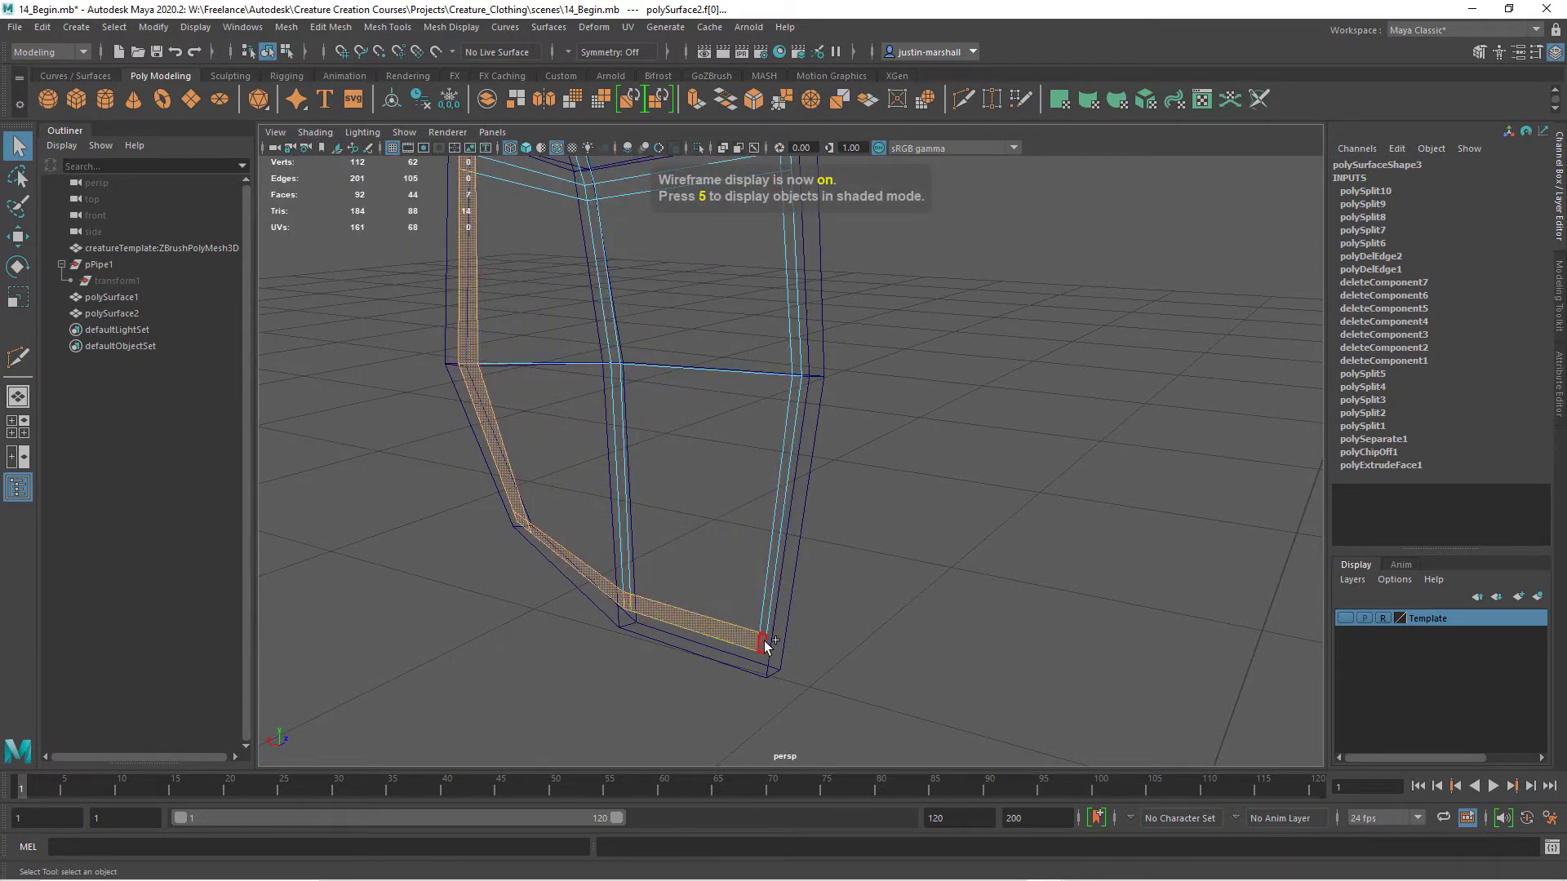
{"action": "double_click", "coordinate": [773, 612], "text": "shift"}
{"action": "middle_click_drag", "start_coordinate": [774, 610], "coordinate": [949, 751], "text": "alt"}
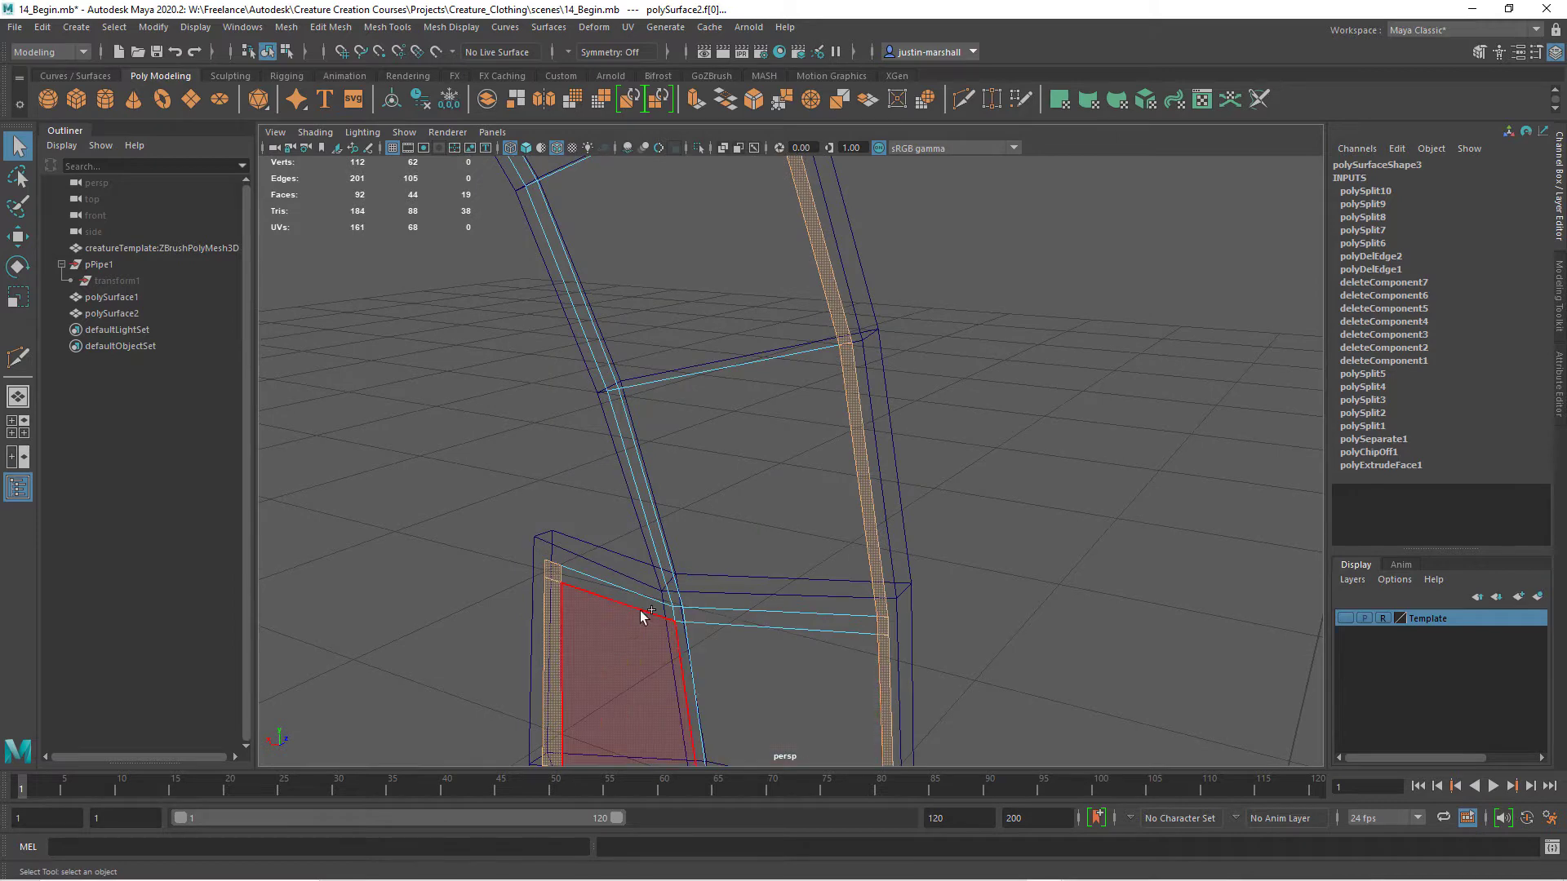
Add the border faces along the notch and up the strap's inner long edge to the selection
{"action": "left_click", "coordinate": [681, 617], "text": "shift"}
{"action": "left_click", "coordinate": [671, 581], "text": "shift"}
{"action": "middle_click_drag", "start_coordinate": [745, 427], "coordinate": [852, 684], "text": "alt"}
{"action": "left_click", "coordinate": [642, 467], "text": "shift"}
Add the remaining border faces around the strap's upper end to the selection and return the viewport to smooth shading
{"action": "left_click_drag", "start_coordinate": [617, 389], "coordinate": [466, 446], "text": "alt"}
{"action": "left_click", "coordinate": [551, 491], "text": "shift"}
{"action": "left_click", "coordinate": [457, 428], "text": "shift"}
{"action": "middle_click_drag", "start_coordinate": [465, 446], "coordinate": [797, 543], "text": "alt"}
{"action": "left_click_drag", "start_coordinate": [798, 543], "coordinate": [705, 458], "text": "shift"}
{"action": "left_click_drag", "start_coordinate": [552, 490], "coordinate": [518, 455], "text": "shift"}
{"action": "left_click_drag", "start_coordinate": [517, 455], "coordinate": [653, 408], "text": "alt"}
{"action": "left_click", "coordinate": [312, 131]}
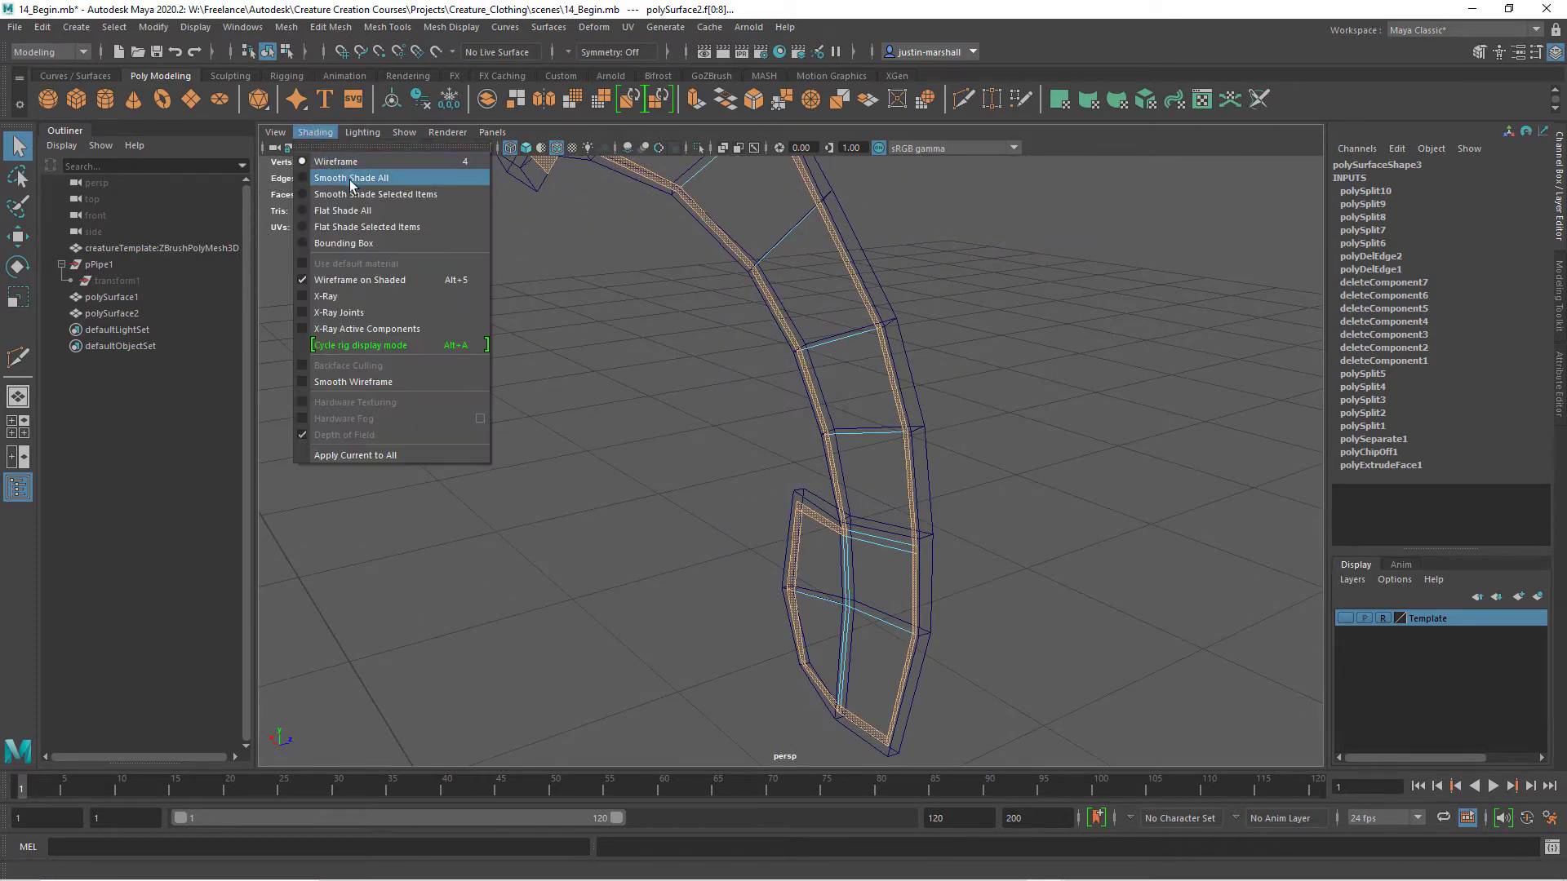
{"action": "left_click", "coordinate": [351, 177]}
{"action": "left_click_drag", "start_coordinate": [694, 481], "coordinate": [825, 453], "text": "alt"}
{"action": "middle_click_drag", "start_coordinate": [825, 453], "coordinate": [748, 605], "text": "alt"}
{"action": "left_click_drag", "start_coordinate": [749, 612], "coordinate": [932, 643], "text": "alt"}
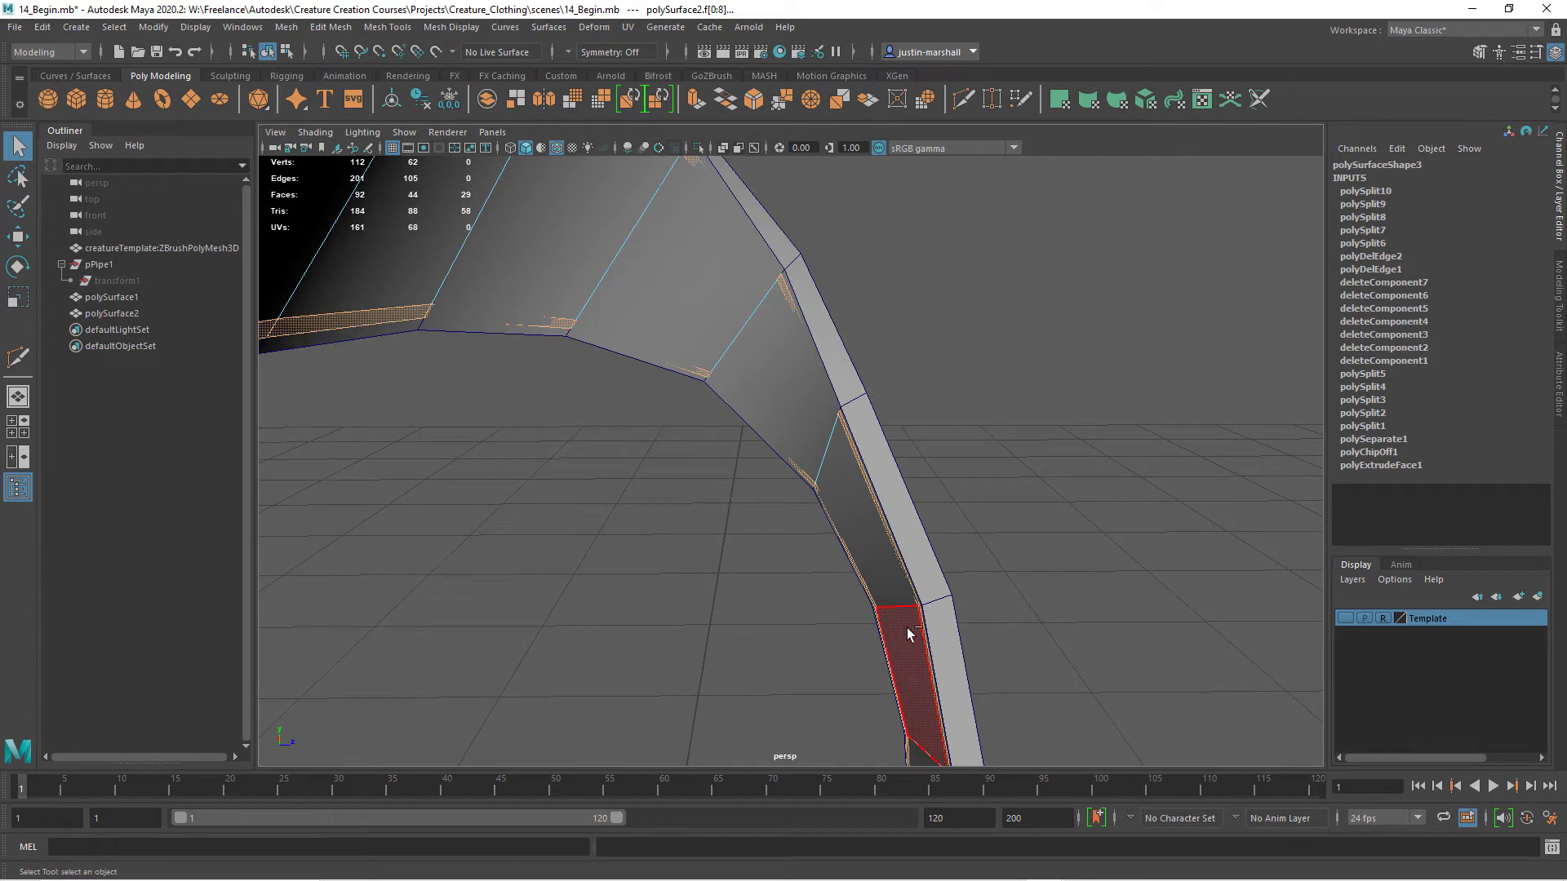
Extrude the selected border faces with a thickness of -0.01 and 1 division
{"action": "key", "text": "ctrl+e"}
{"action": "mouse_move", "coordinate": [927, 576]}
{"action": "left_mouse_down", "text": "alt"}
{"action": "mouse_move", "coordinate": [899, 553]}
{"action": "mouse_move", "coordinate": [910, 563]}
{"action": "left_mouse_up", "text": "alt"}
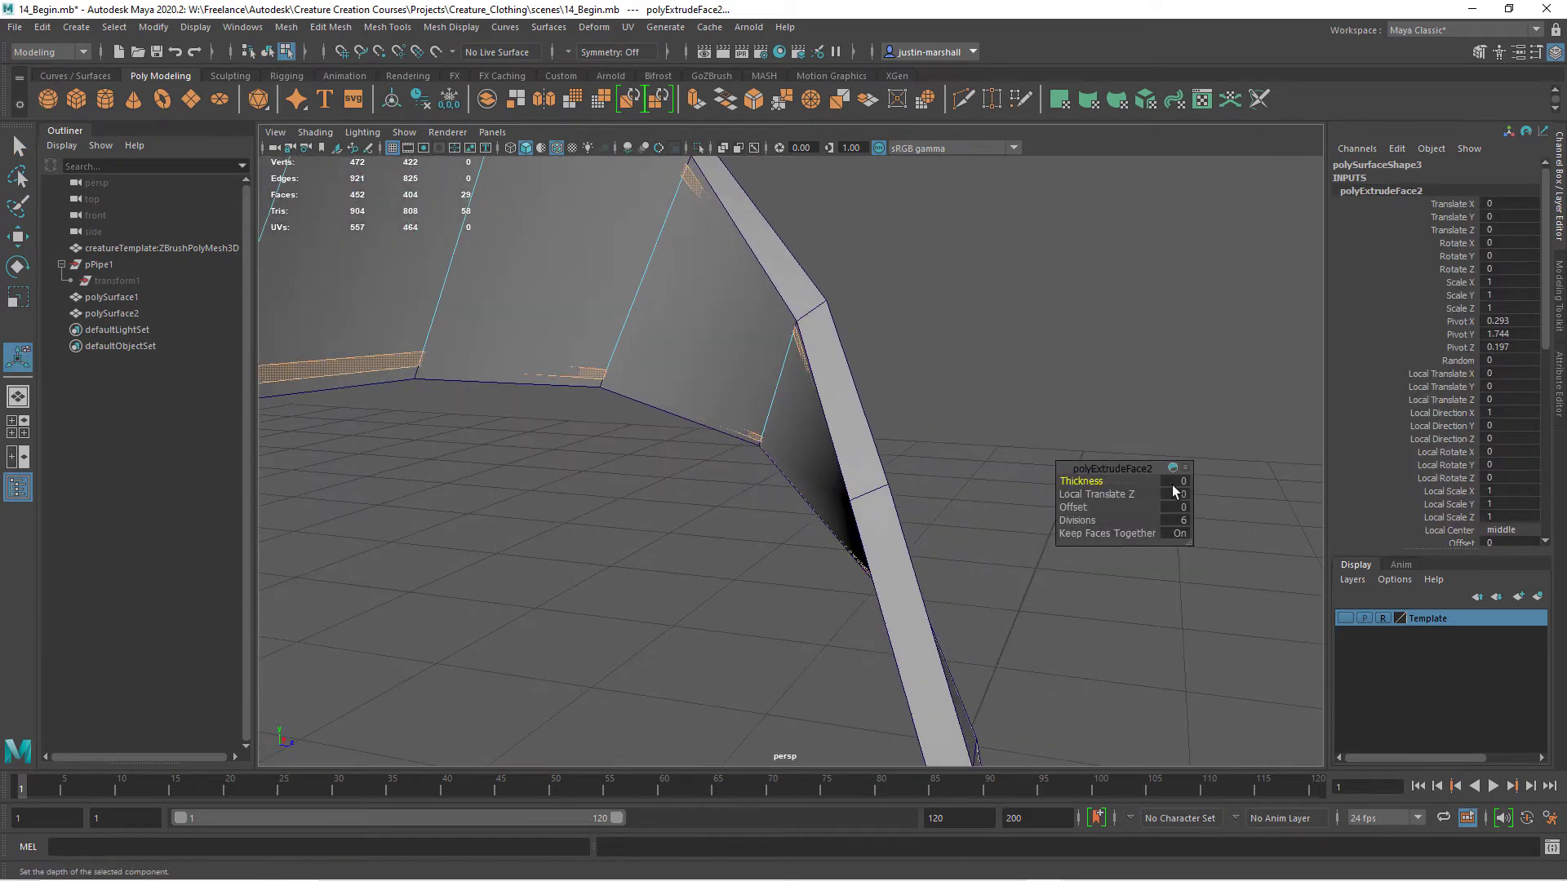
{"action": "left_click_drag", "start_coordinate": [1085, 482], "coordinate": [1087, 482]}
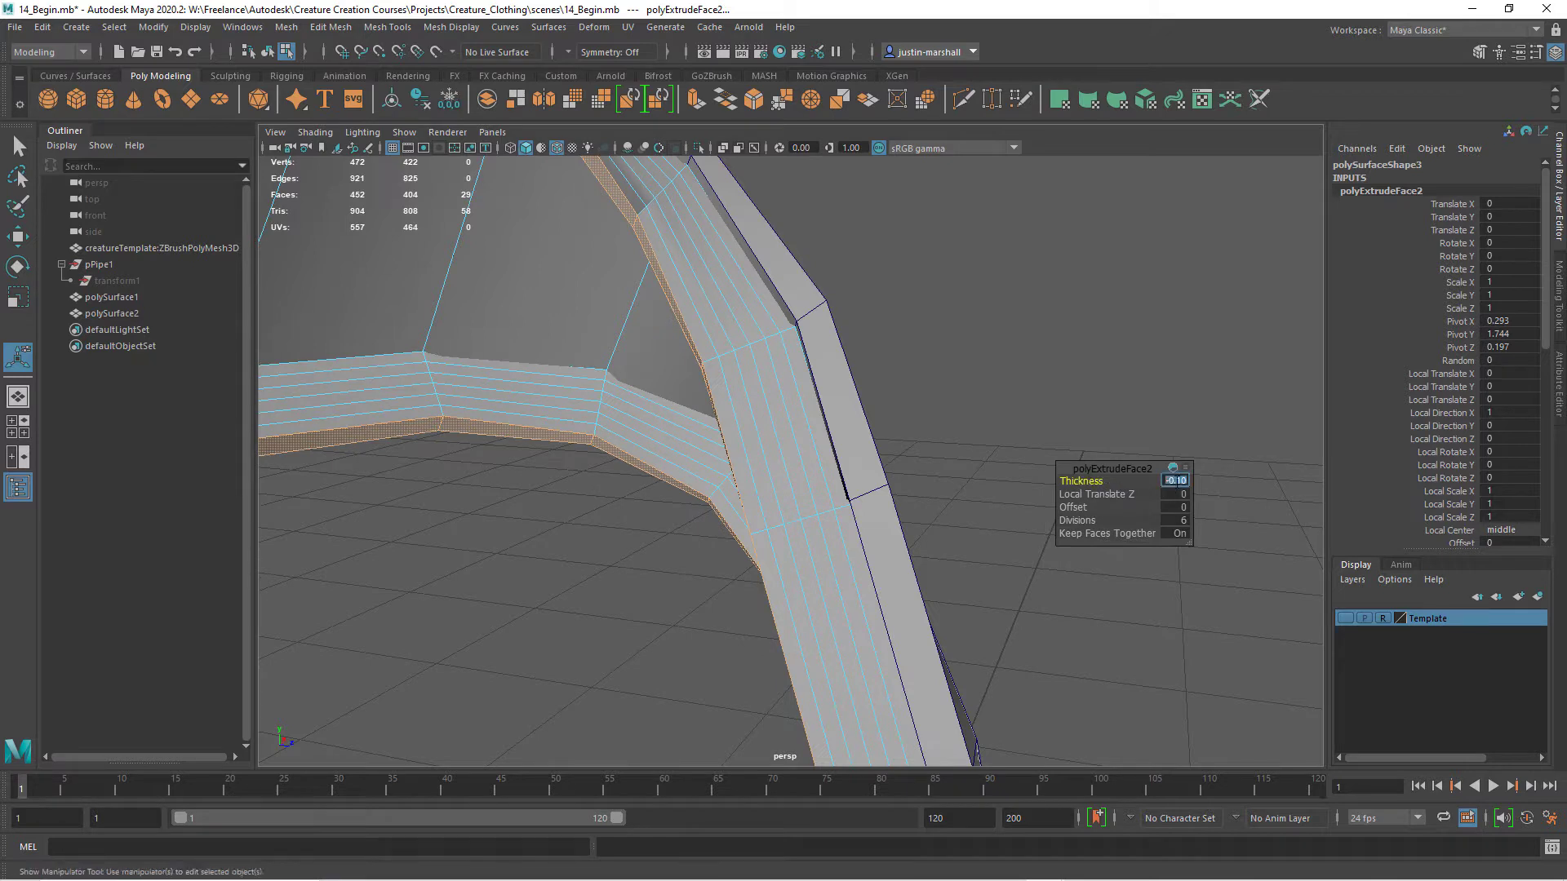
{"action": "type", "text": "-0.01"}
{"action": "key", "text": "Return"}
{"action": "left_click_drag", "start_coordinate": [937, 514], "coordinate": [892, 514], "text": "alt"}
{"action": "left_click_drag", "start_coordinate": [1082, 522], "coordinate": [1017, 525]}
{"action": "left_click_drag", "start_coordinate": [854, 550], "coordinate": [821, 529], "text": "alt"}
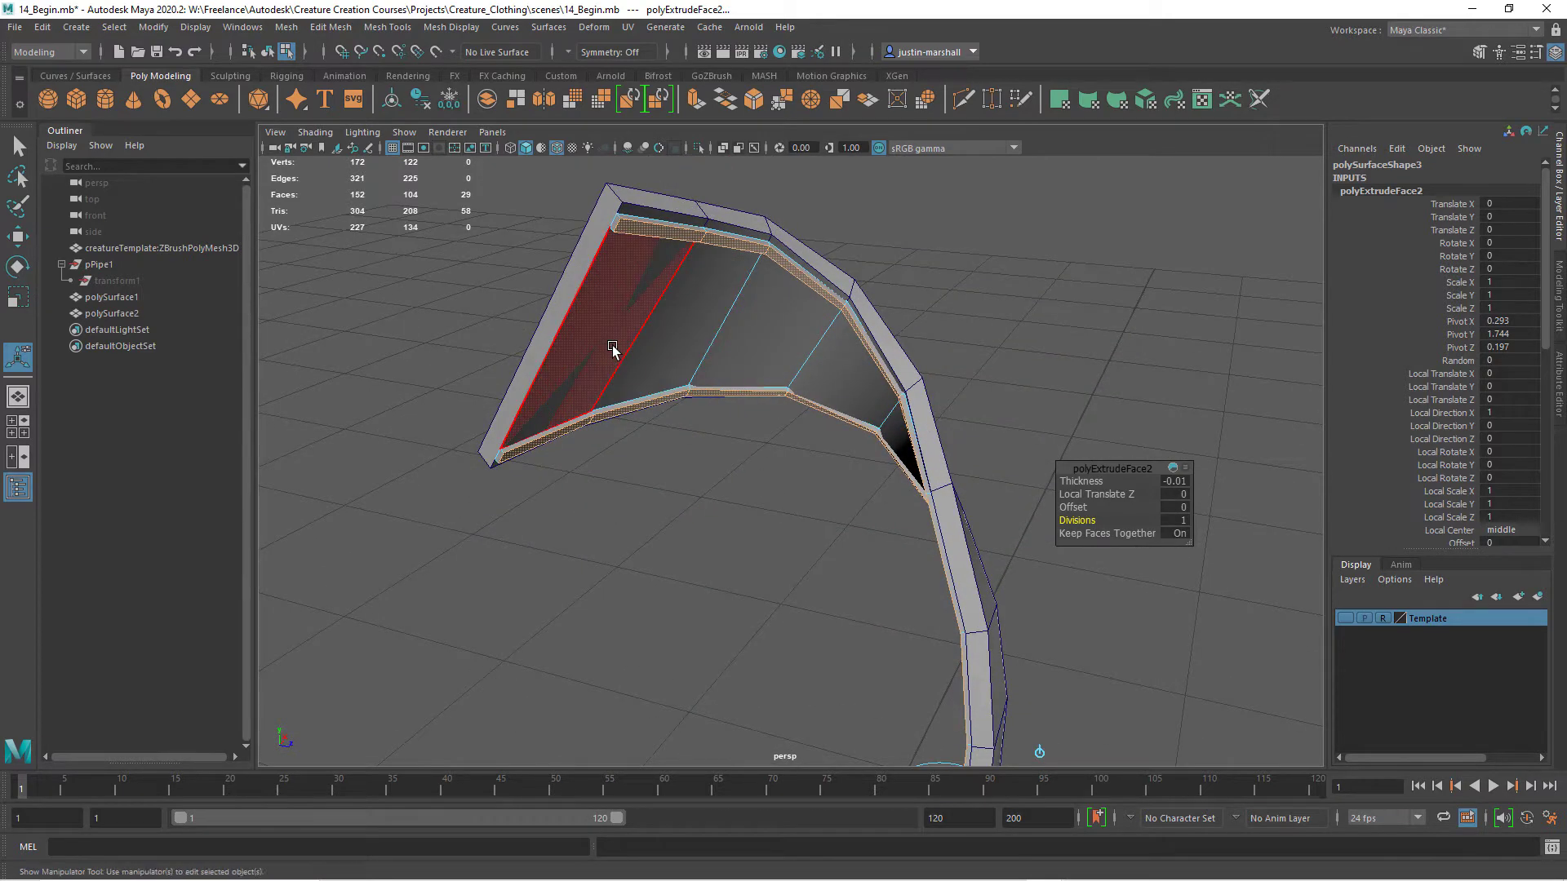
Select the large interior panel faces along the strap and the two panel faces of the short leg
{"action": "double_click", "coordinate": [658, 342]}
{"action": "left_click_drag", "start_coordinate": [874, 595], "coordinate": [1012, 586], "text": "alt"}
{"action": "middle_click_drag", "start_coordinate": [983, 575], "coordinate": [944, 326], "text": "alt"}
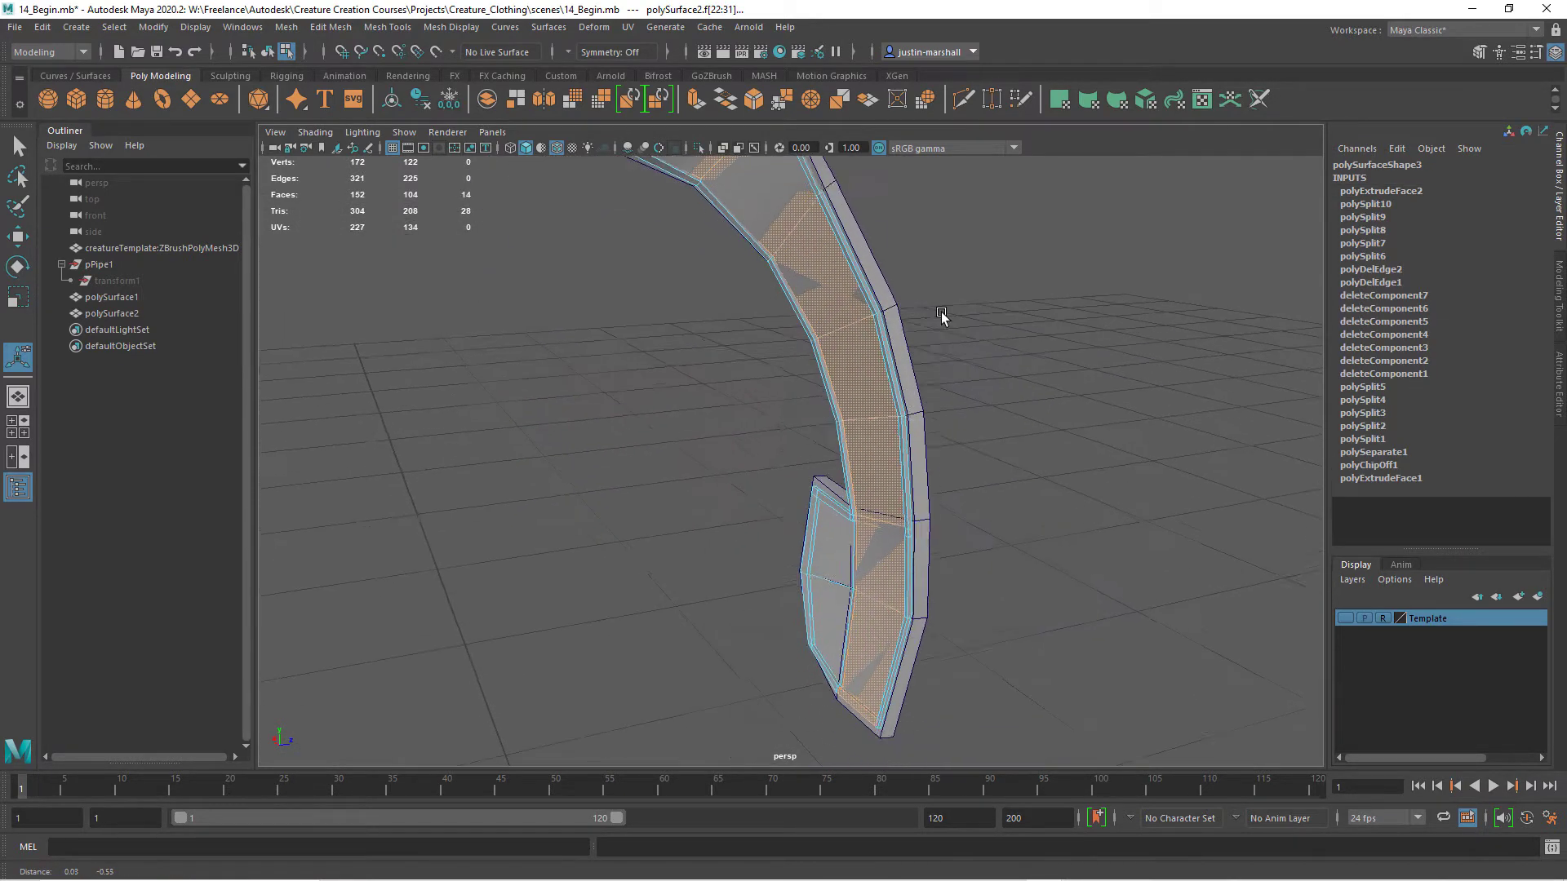
{"action": "left_click_drag", "start_coordinate": [944, 326], "coordinate": [821, 570], "text": "alt"}
{"action": "scroll", "coordinate": [822, 570], "scroll_direction": "up", "scroll_amount": 4}
{"action": "left_click", "coordinate": [660, 602], "text": "shift"}
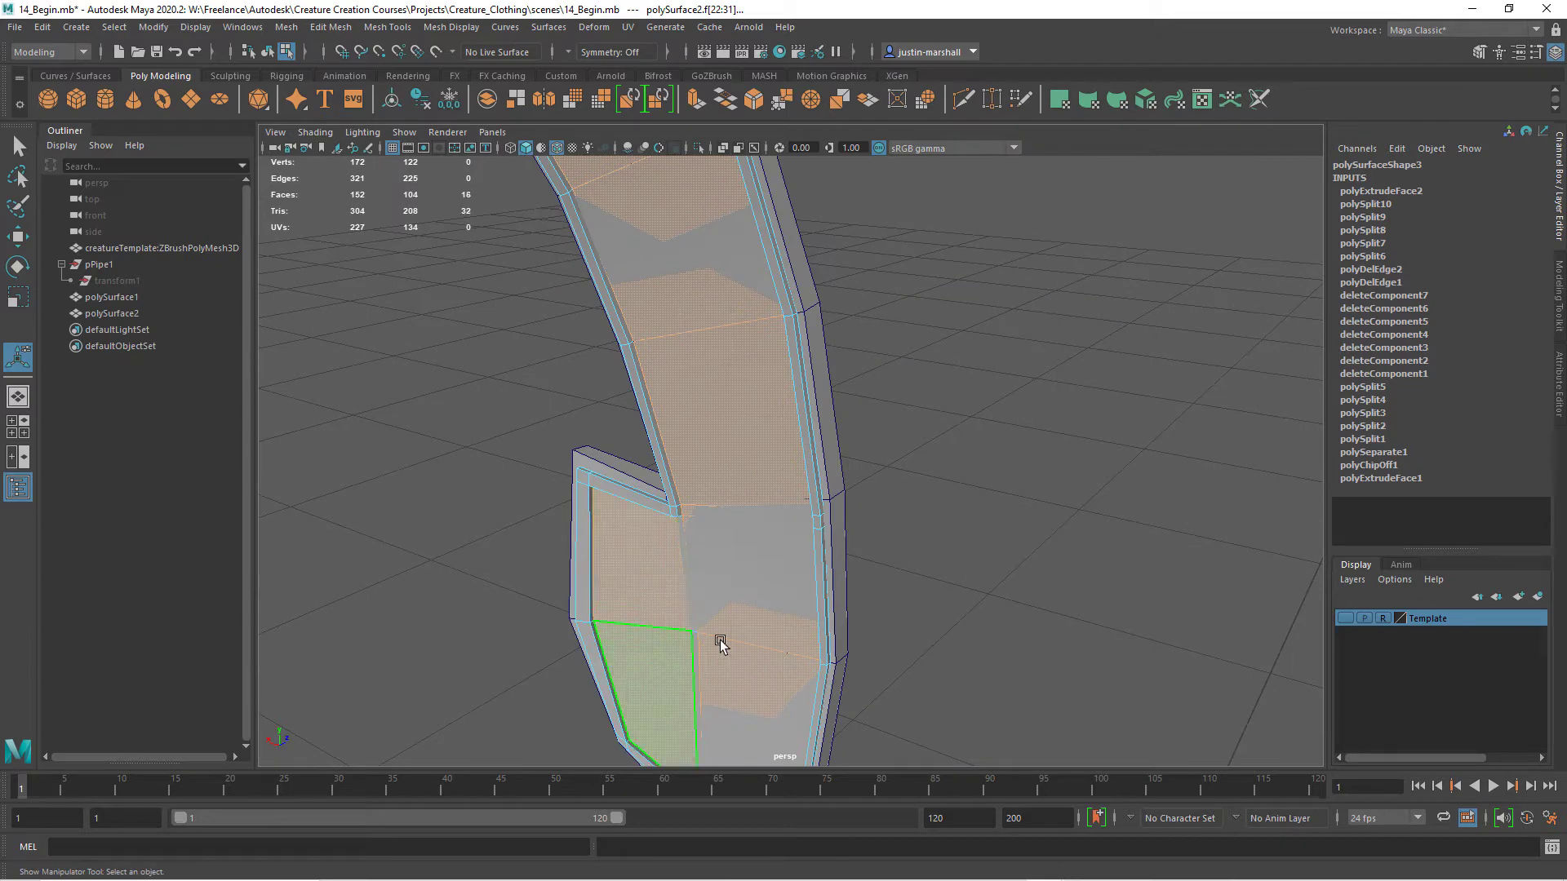
Show the scene in wireframe and remove the bottom border faces from the panel selection
{"action": "middle_click_drag", "start_coordinate": [713, 650], "coordinate": [672, 359], "text": "alt"}
{"action": "scroll", "coordinate": [672, 359], "scroll_direction": "up", "scroll_amount": 4}
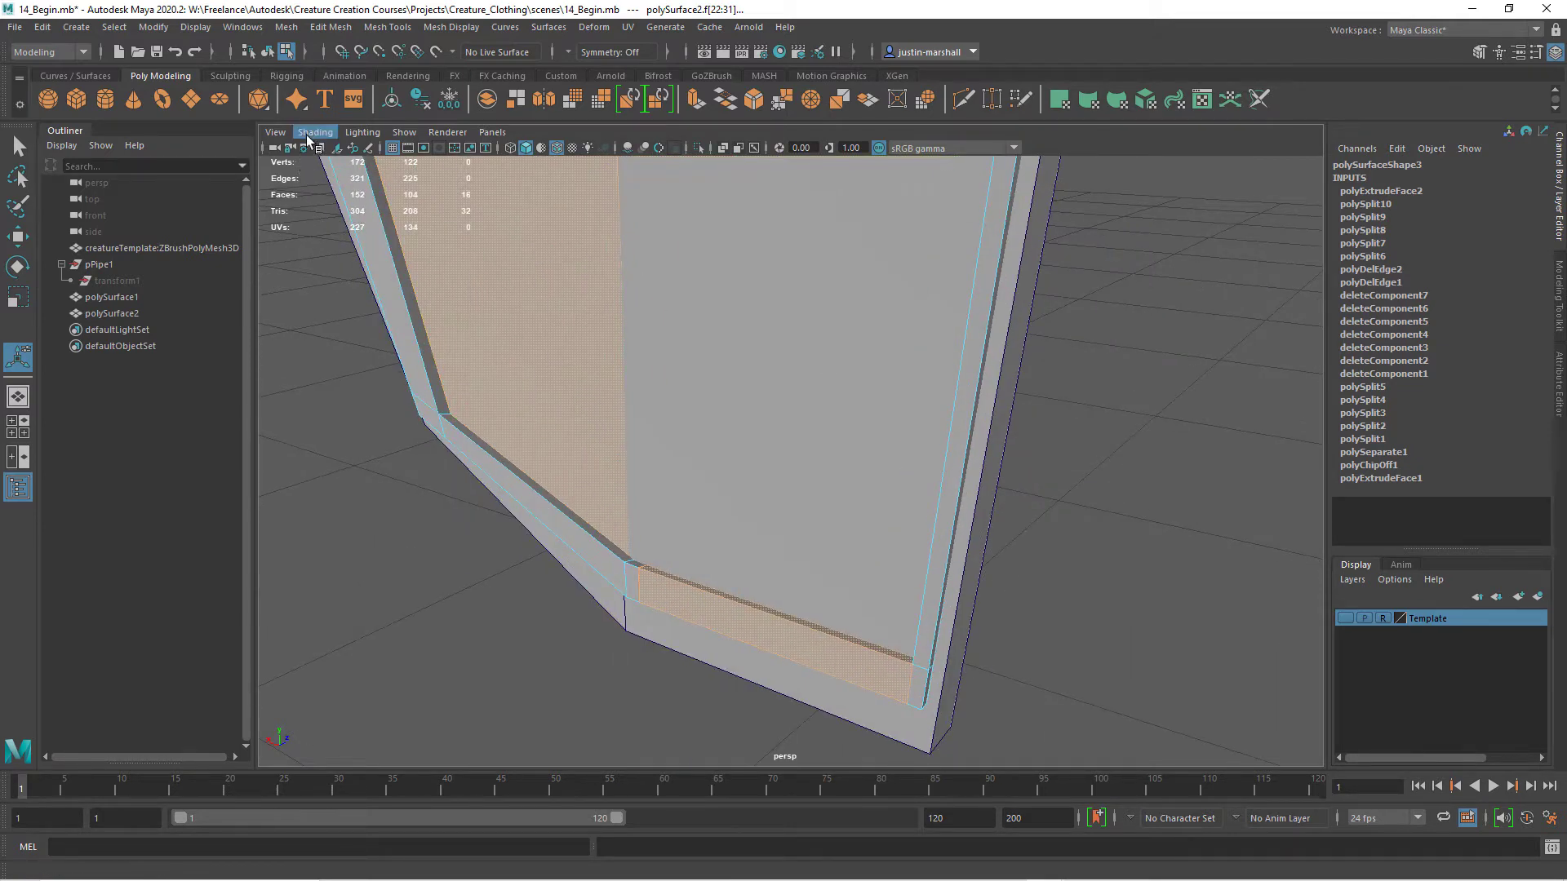
{"action": "left_click", "coordinate": [308, 136]}
{"action": "left_click", "coordinate": [330, 161]}
{"action": "right_click_drag", "start_coordinate": [895, 505], "coordinate": [730, 563], "text": "alt"}
{"action": "left_click_drag", "start_coordinate": [731, 563], "coordinate": [783, 599], "text": "alt"}
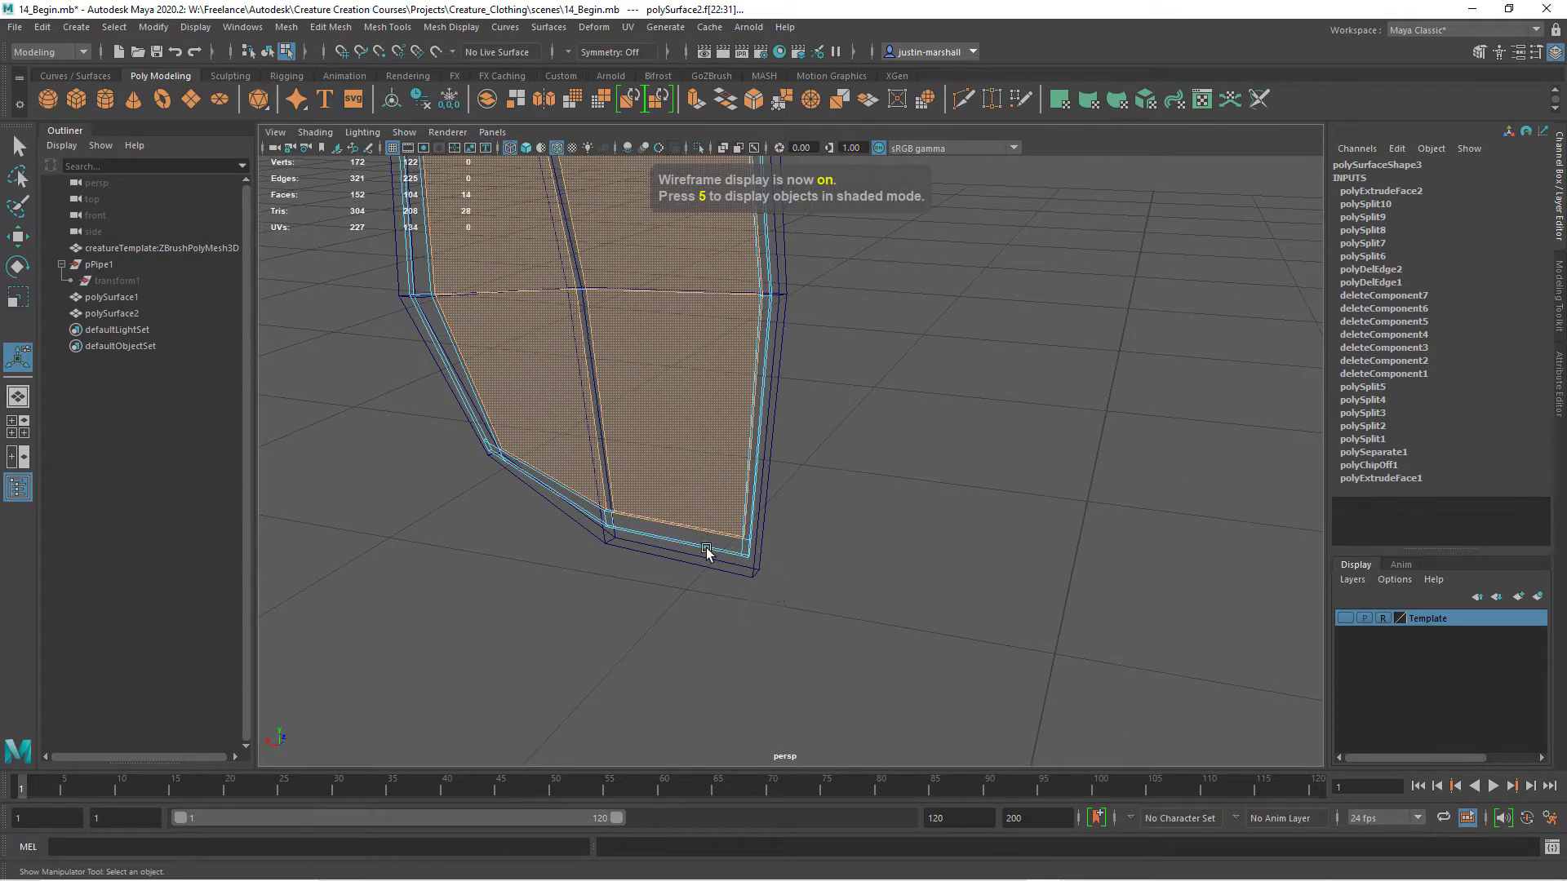
{"action": "left_click_drag", "start_coordinate": [703, 542], "coordinate": [702, 541], "text": "ctrl"}
Add the missing interior face to the panel selection and return the viewport to smooth shading
{"action": "scroll", "coordinate": [772, 591], "scroll_direction": "up", "scroll_amount": 5}
{"action": "scroll", "coordinate": [649, 645], "scroll_direction": "down", "scroll_amount": 5}
{"action": "middle_click_drag", "start_coordinate": [706, 535], "coordinate": [756, 655], "text": "alt"}
{"action": "left_click", "coordinate": [804, 482], "text": "shift"}
{"action": "left_click_drag", "start_coordinate": [804, 482], "coordinate": [948, 616], "text": "alt"}
{"action": "right_click_drag", "start_coordinate": [948, 617], "coordinate": [860, 570], "text": "alt"}
{"action": "middle_click_drag", "start_coordinate": [860, 571], "coordinate": [920, 804], "text": "alt"}
{"action": "left_click_drag", "start_coordinate": [941, 533], "coordinate": [381, 275], "text": "alt"}
{"action": "left_click", "coordinate": [315, 131]}
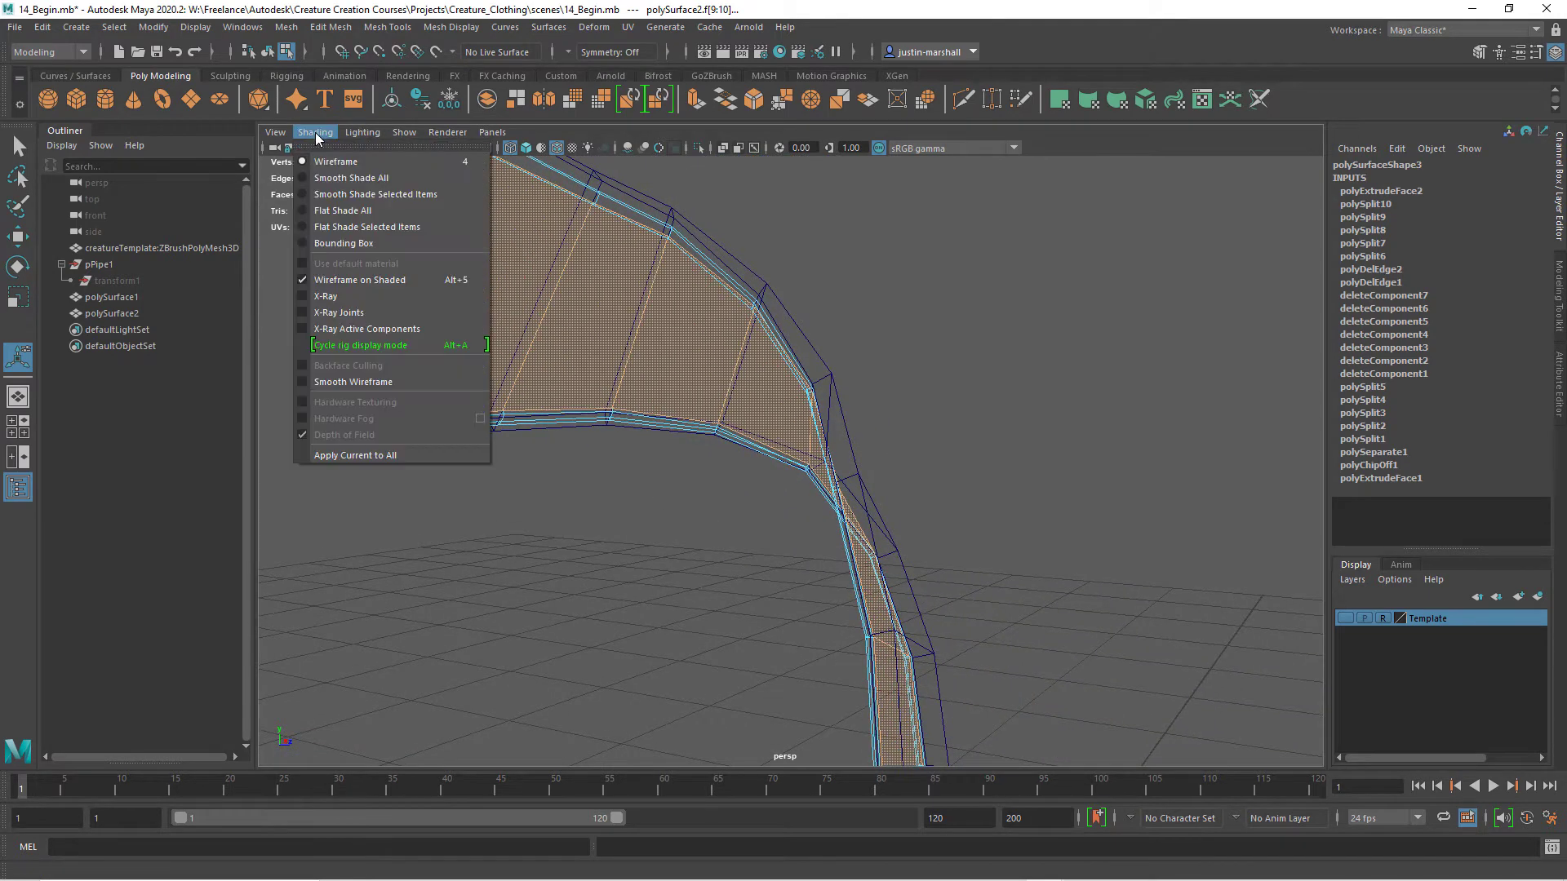
{"action": "left_click", "coordinate": [325, 177]}
Extrude the selected interior panel faces of the lining with a thickness of -0.01 and 1 division
{"action": "middle_click_drag", "start_coordinate": [752, 515], "coordinate": [834, 514], "text": "alt"}
{"action": "key", "text": "ctrl+e"}
{"action": "left_click_drag", "start_coordinate": [901, 584], "coordinate": [1058, 558], "text": "alt"}
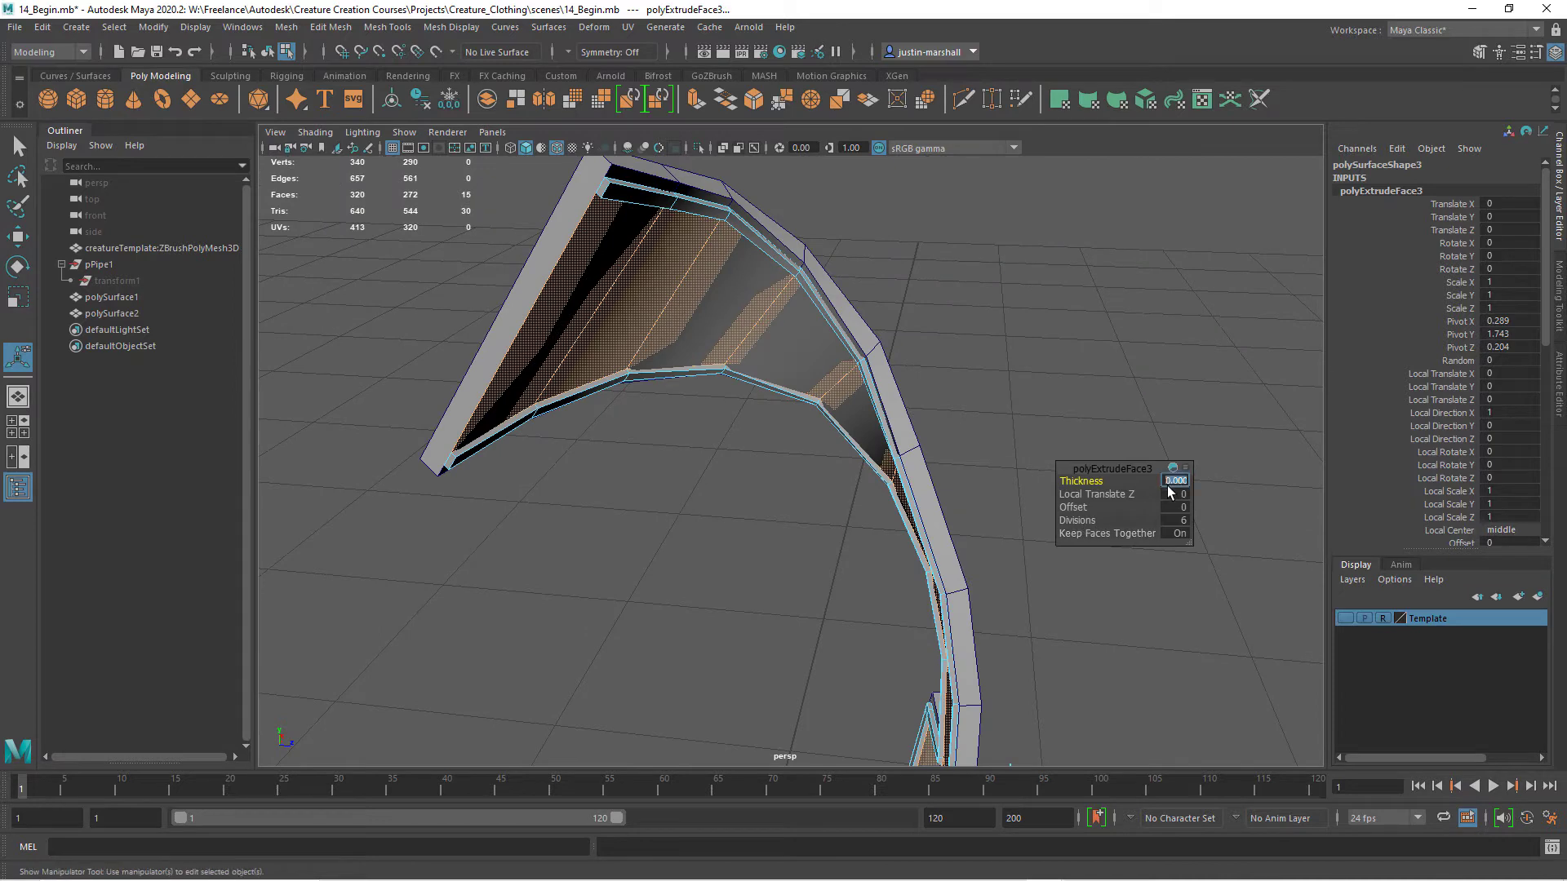
{"action": "key", "text": "Return"}
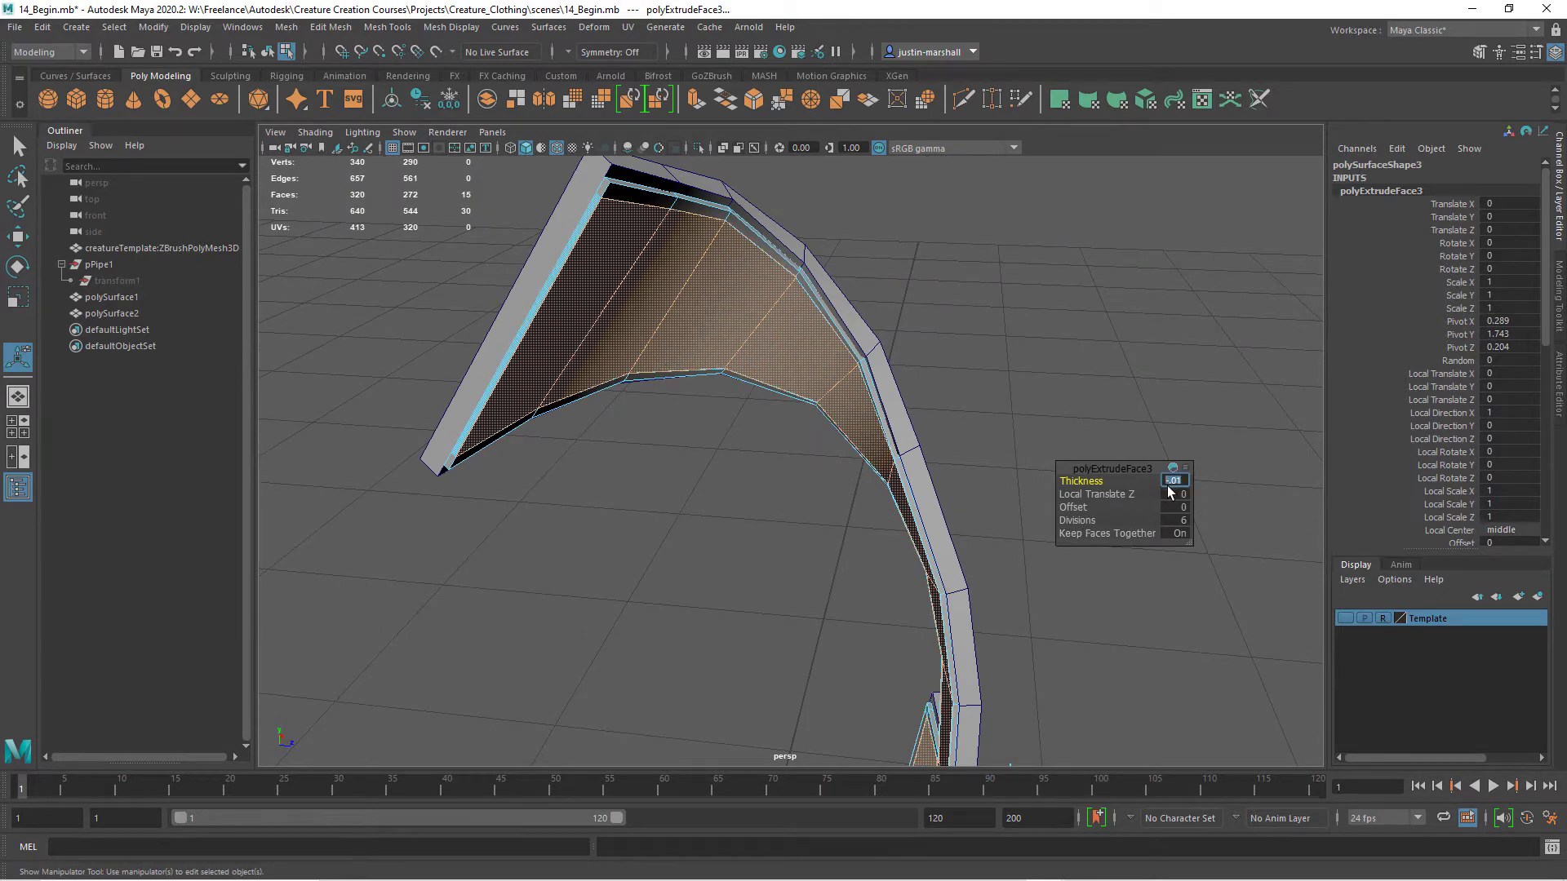
{"action": "left_click_drag", "start_coordinate": [727, 385], "coordinate": [707, 398], "text": "alt"}
{"action": "right_click_drag", "start_coordinate": [706, 398], "coordinate": [776, 424], "text": "alt"}
{"action": "left_click_drag", "start_coordinate": [776, 427], "coordinate": [857, 530], "text": "alt"}
{"action": "left_click_drag", "start_coordinate": [1078, 519], "coordinate": [1003, 531]}
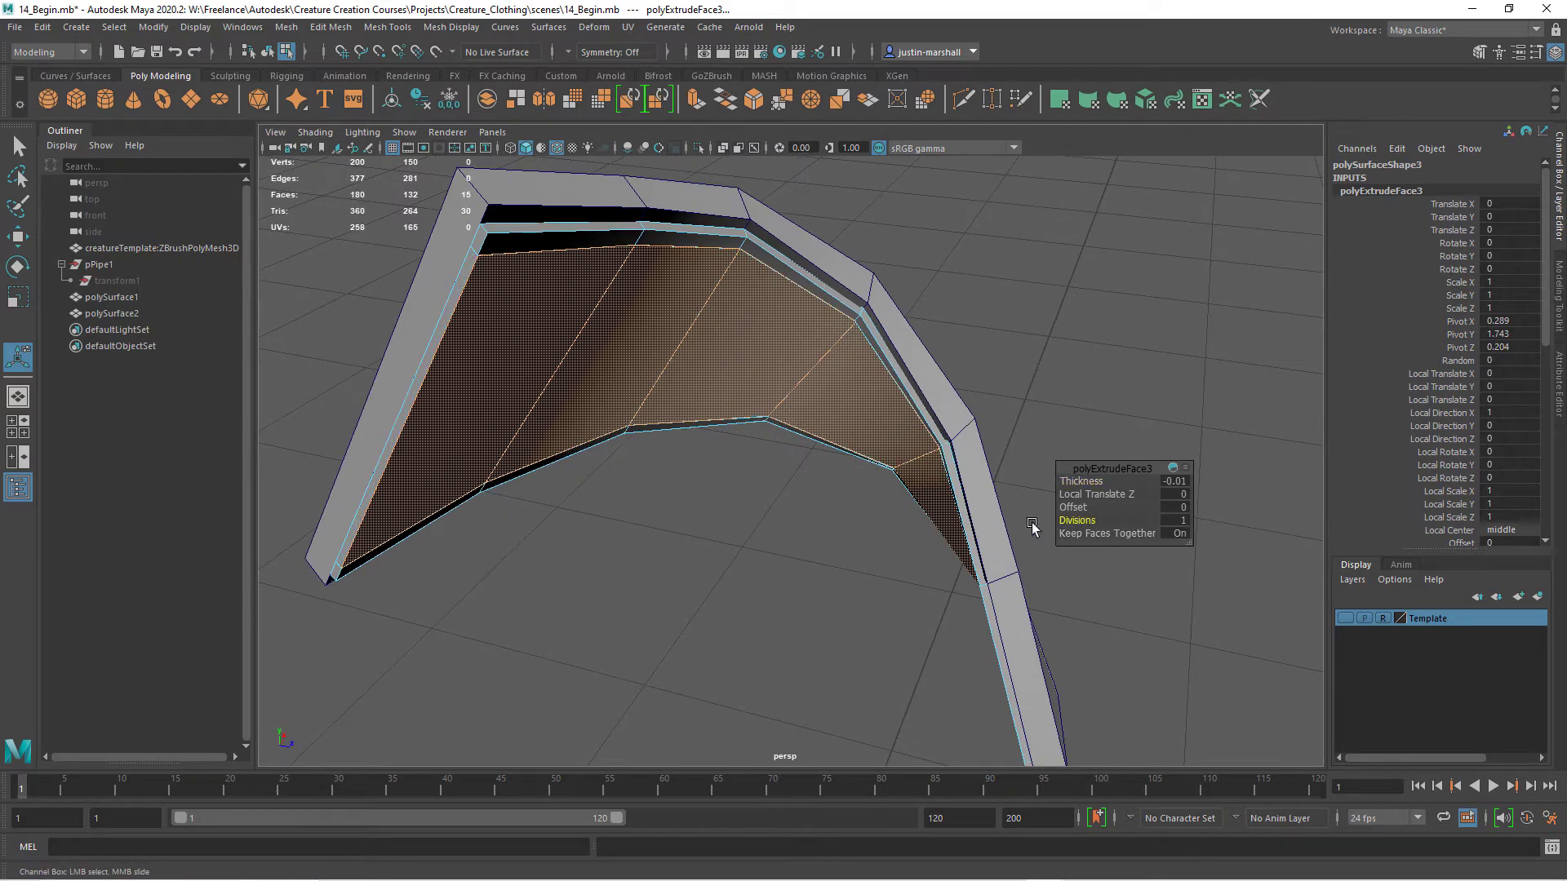
Set the panel extrusion's offset to 0.01 and its thickness to -0.015
{"action": "left_click", "coordinate": [1175, 507]}
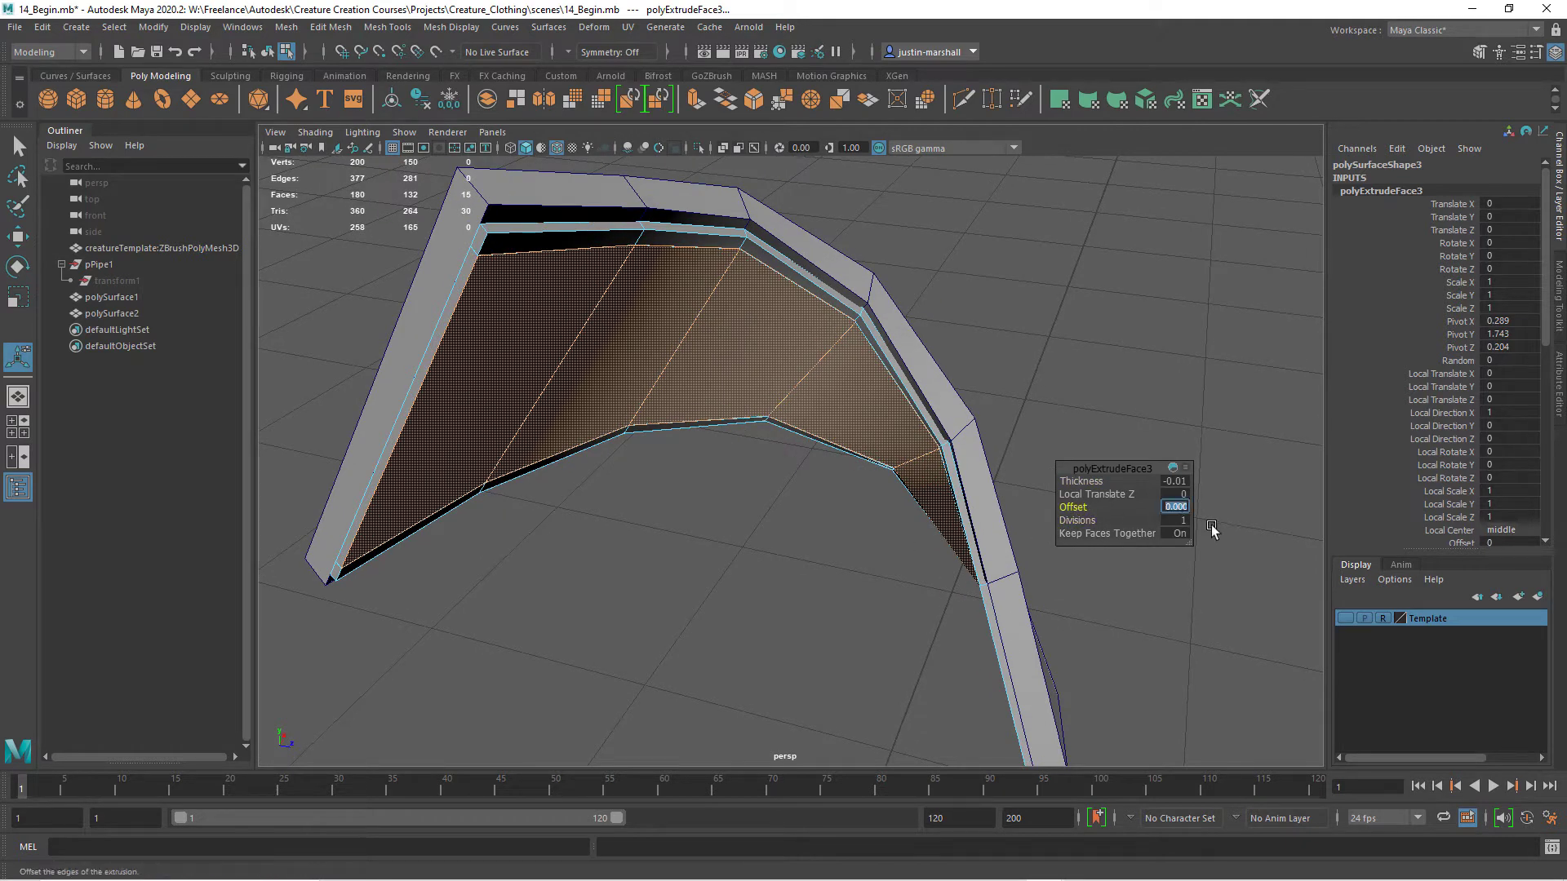
{"action": "type", "text": ".01"}
{"action": "key", "text": "Return"}
{"action": "left_click_drag", "start_coordinate": [853, 450], "coordinate": [853, 497], "text": "alt"}
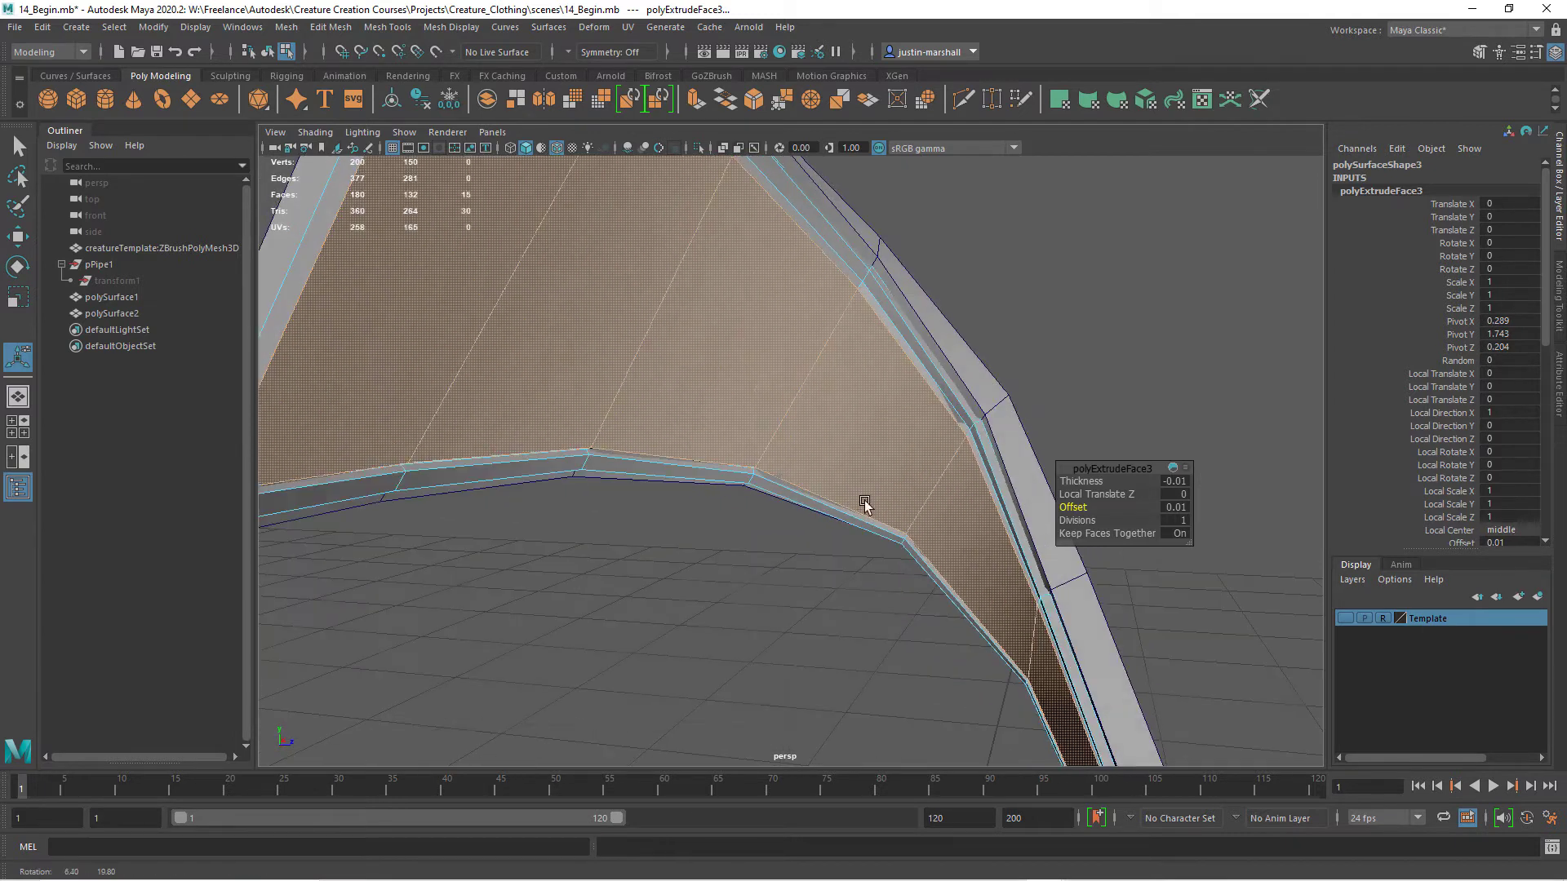
{"action": "left_click", "coordinate": [1173, 482]}
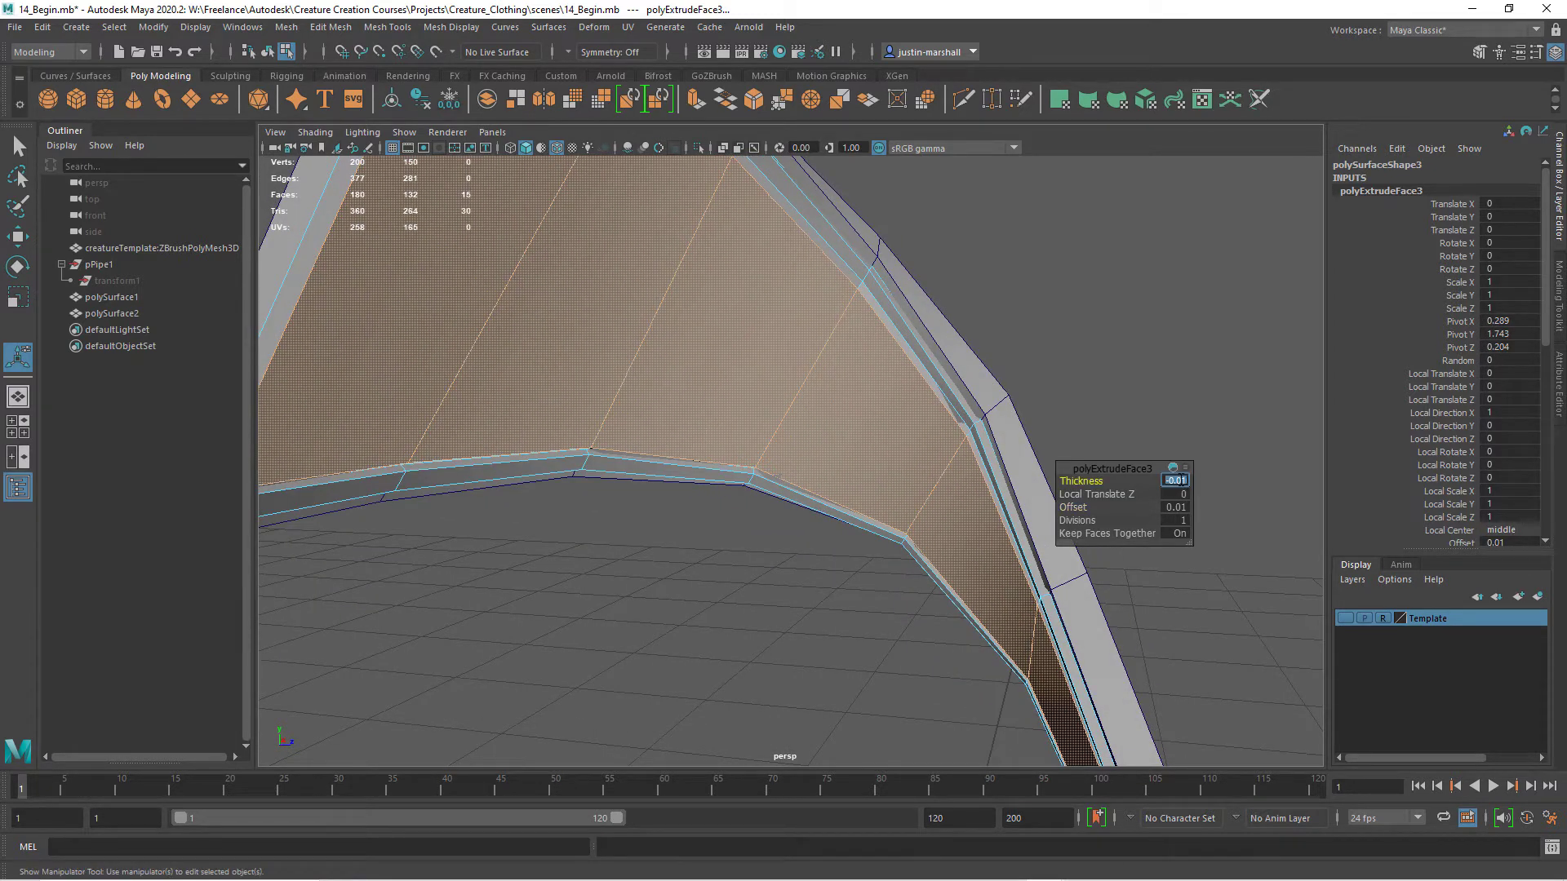
{"action": "type", "text": "01"}
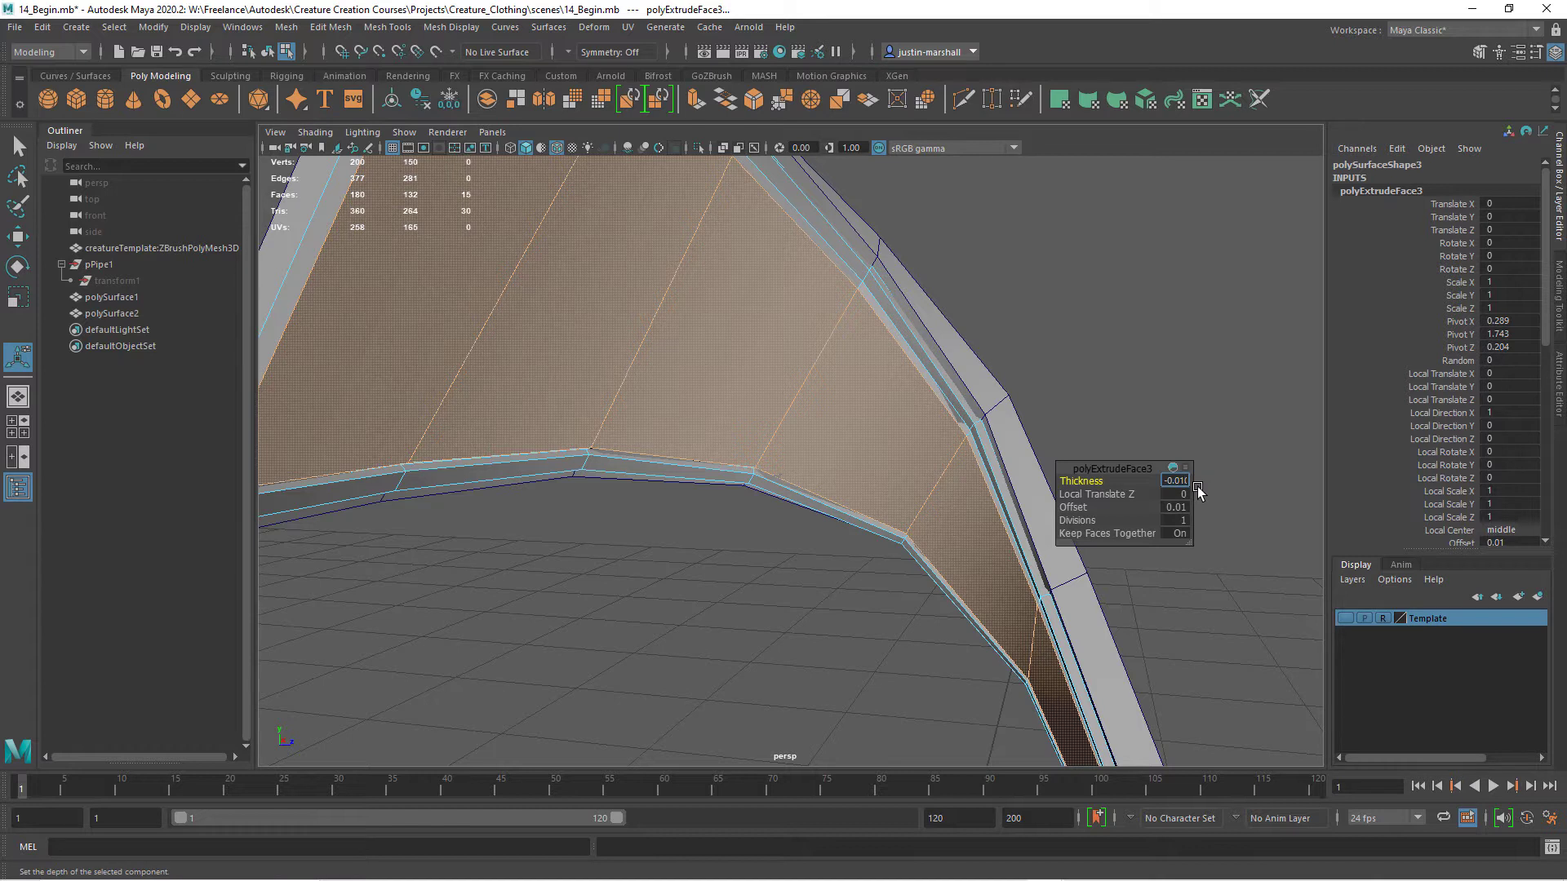
{"action": "type", "text": "5"}
{"action": "key", "text": "Return"}
{"action": "mouse_move", "coordinate": [700, 427]}
{"action": "left_mouse_down", "text": "alt"}
{"action": "mouse_move", "coordinate": [713, 448]}
{"action": "mouse_move", "coordinate": [676, 462]}
{"action": "mouse_move", "coordinate": [687, 452]}
{"action": "left_mouse_up", "text": "alt"}
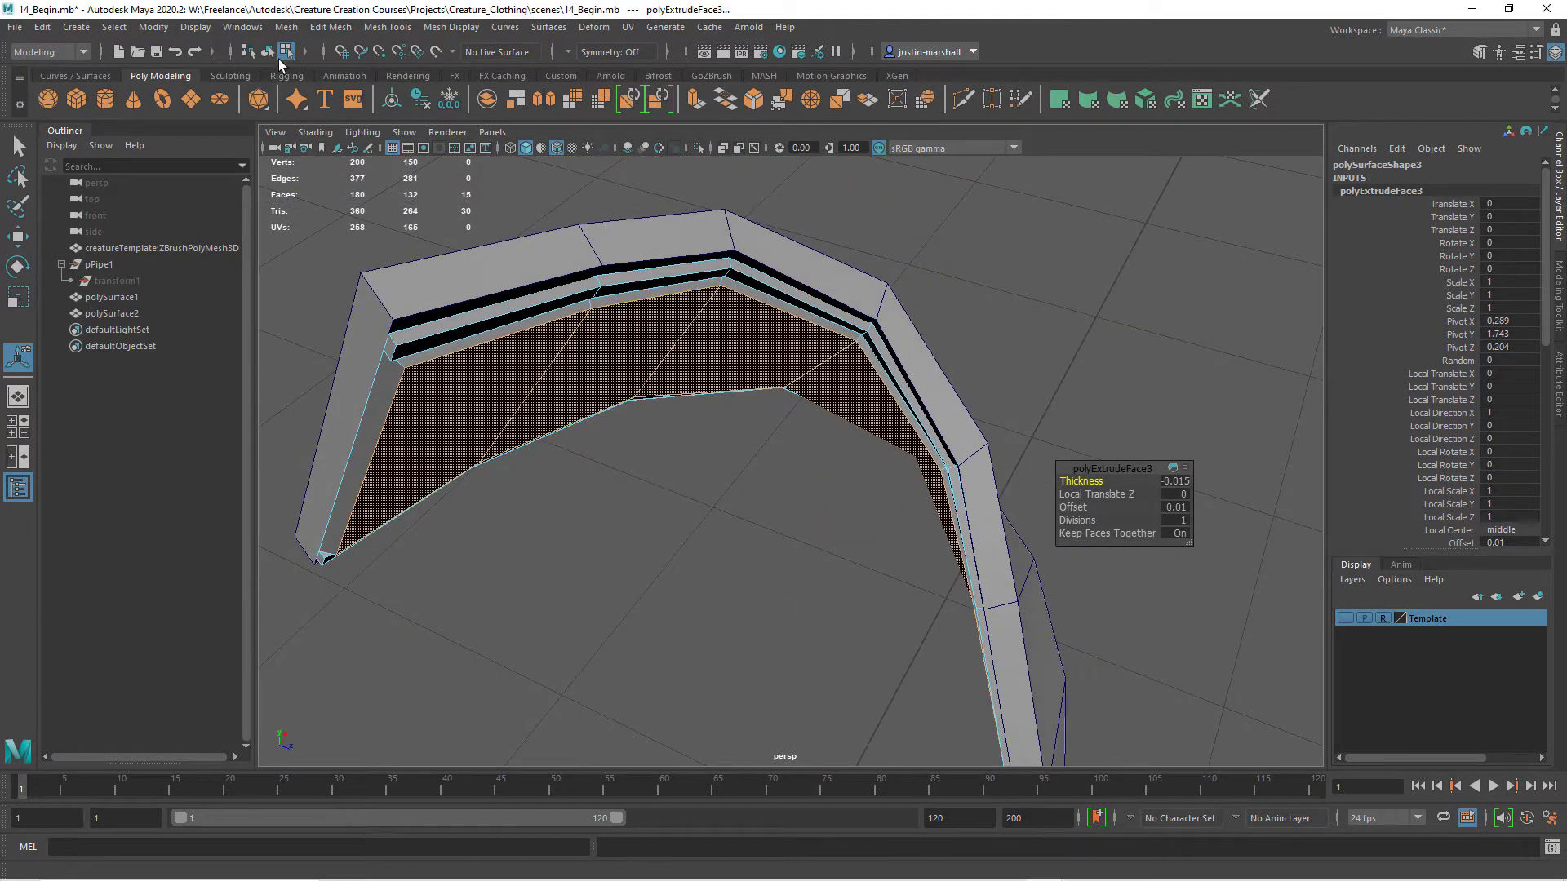
Delete the extruded cap faces on the lining's open end at the centre of the neck
{"action": "left_click", "coordinate": [268, 53]}
{"action": "left_click_drag", "start_coordinate": [614, 501], "coordinate": [581, 434], "text": "alt"}
{"action": "middle_click_drag", "start_coordinate": [580, 433], "coordinate": [631, 472], "text": "alt"}
{"action": "left_click_drag", "start_coordinate": [630, 471], "coordinate": [675, 392], "text": "alt"}
{"action": "right_click_drag", "start_coordinate": [675, 392], "coordinate": [636, 410]}
{"action": "left_click", "coordinate": [637, 406]}
{"action": "key", "text": "Delete"}
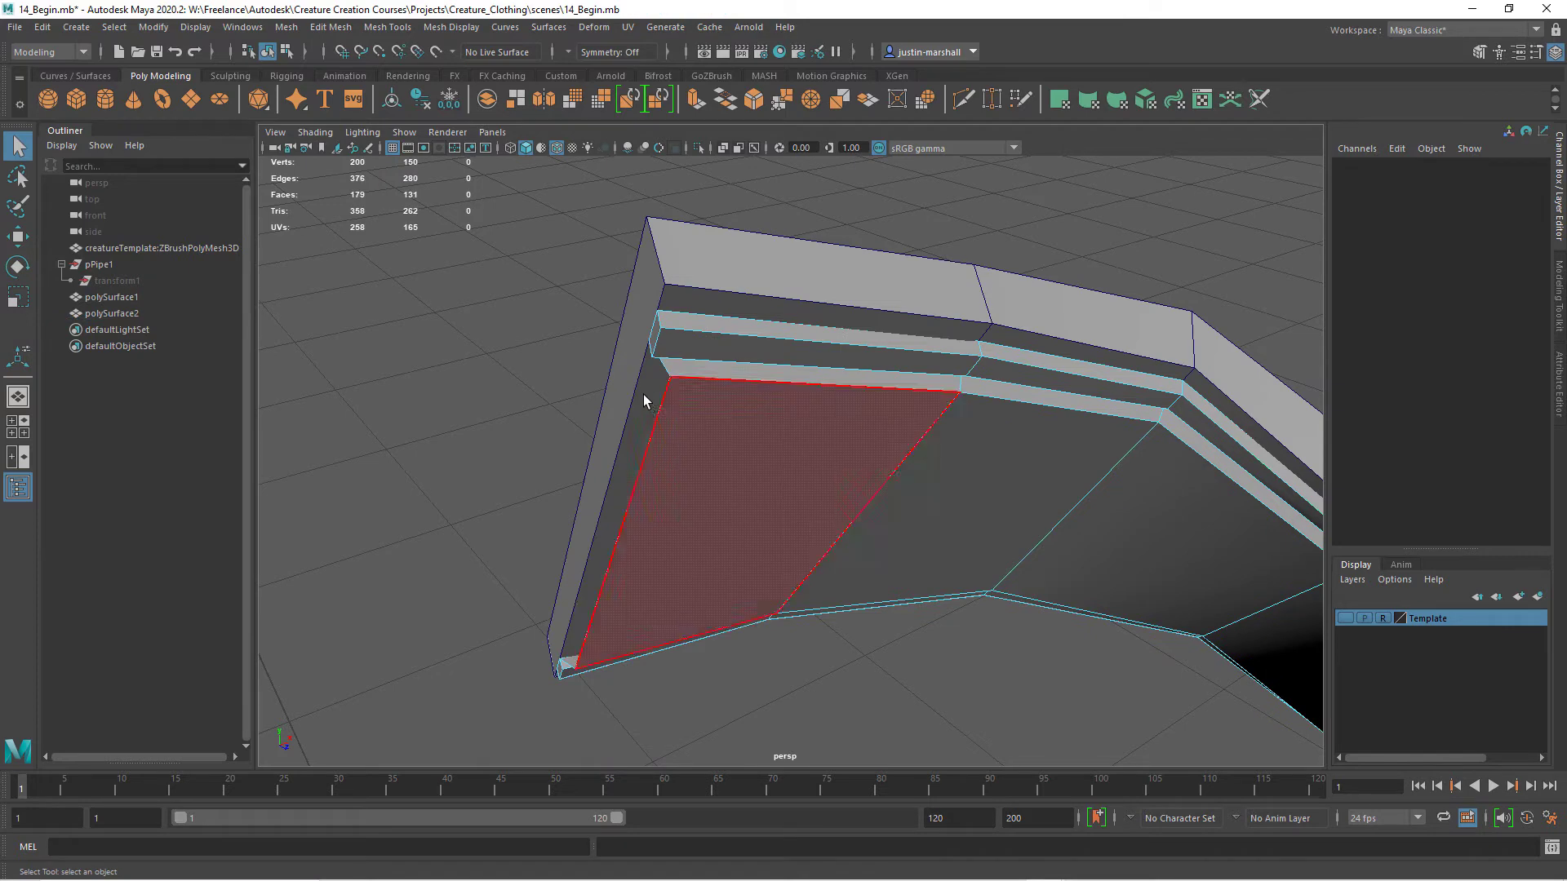
{"action": "left_click", "coordinate": [655, 339]}
{"action": "key", "text": "Delete"}
{"action": "left_click_drag", "start_coordinate": [666, 391], "coordinate": [692, 528], "text": "alt"}
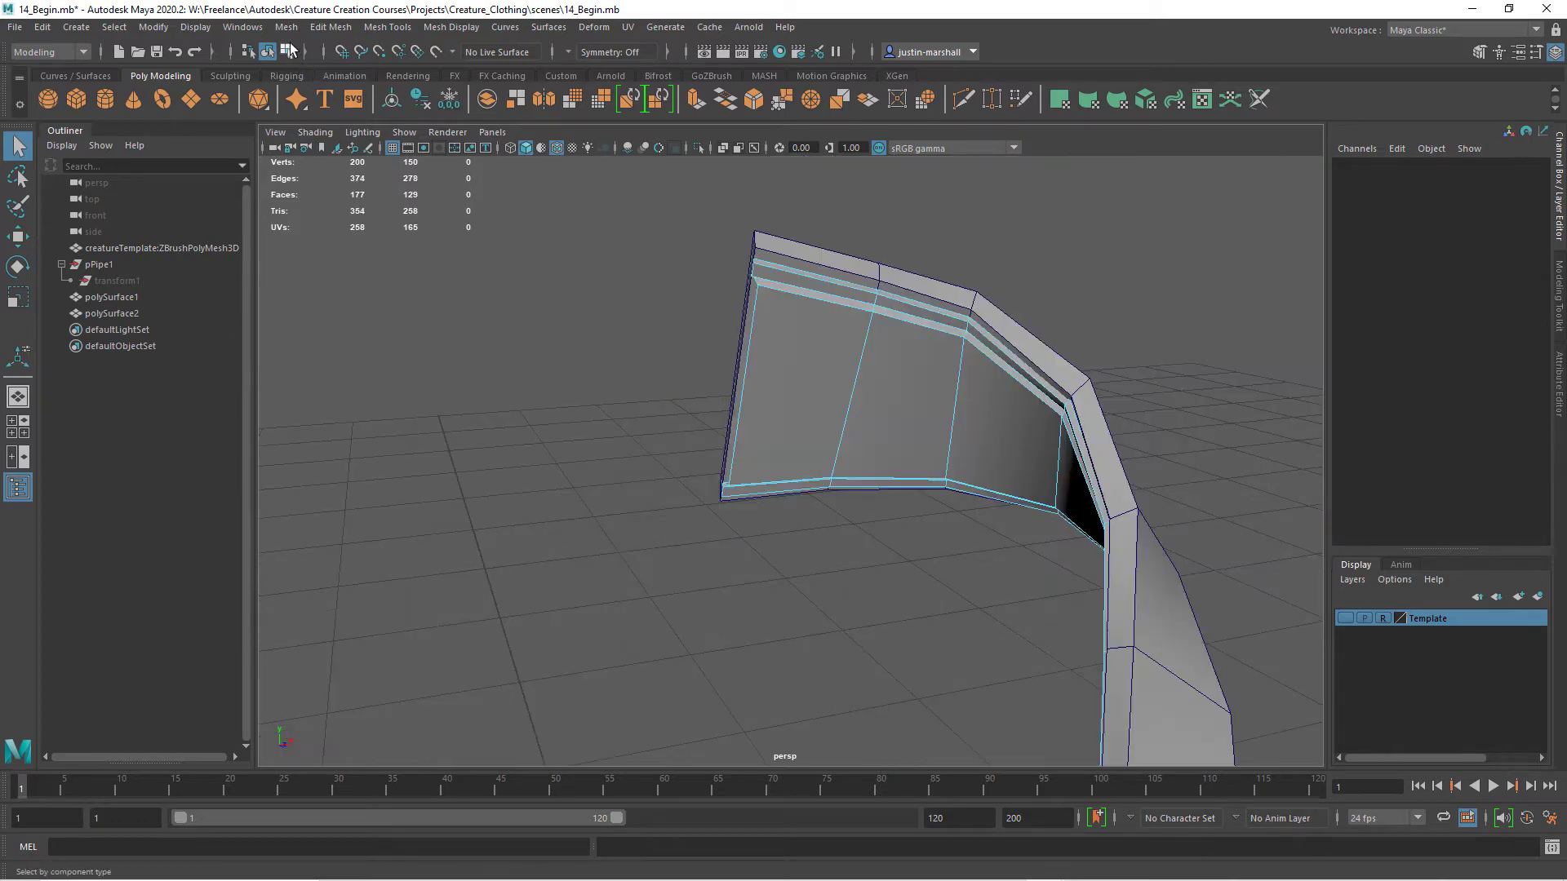
Preview the lining as a smoothed mesh and turn off the wireframe overlay on shaded objects
{"action": "left_click", "coordinate": [266, 52]}
{"action": "left_click_drag", "start_coordinate": [645, 335], "coordinate": [654, 431], "text": "alt"}
{"action": "key", "text": "3"}
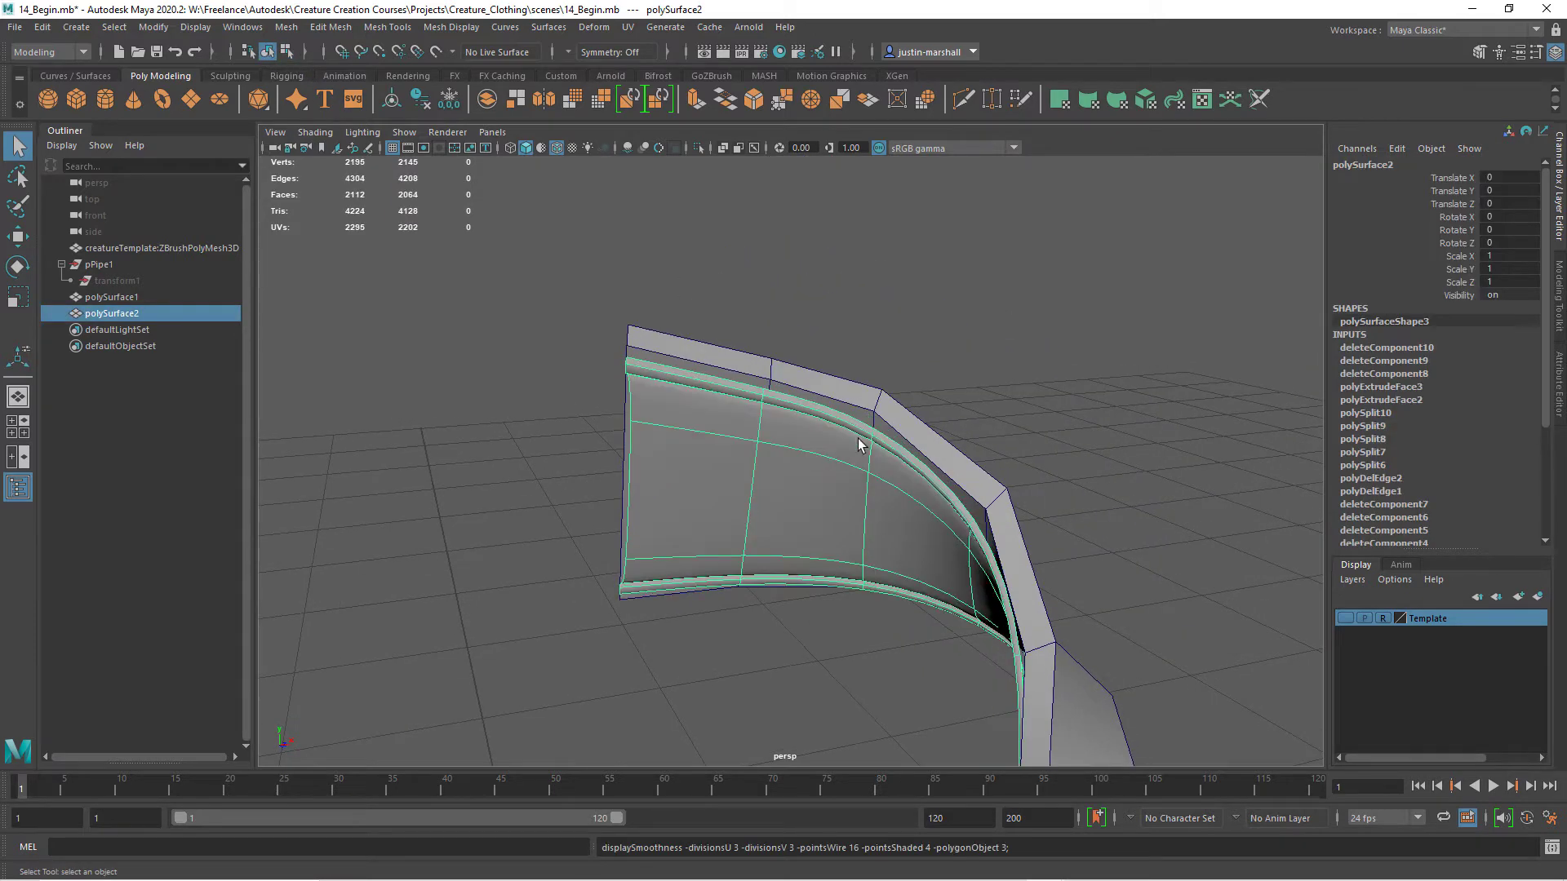
{"action": "left_click", "coordinate": [933, 372]}
{"action": "left_click_drag", "start_coordinate": [933, 372], "coordinate": [883, 462], "text": "alt"}
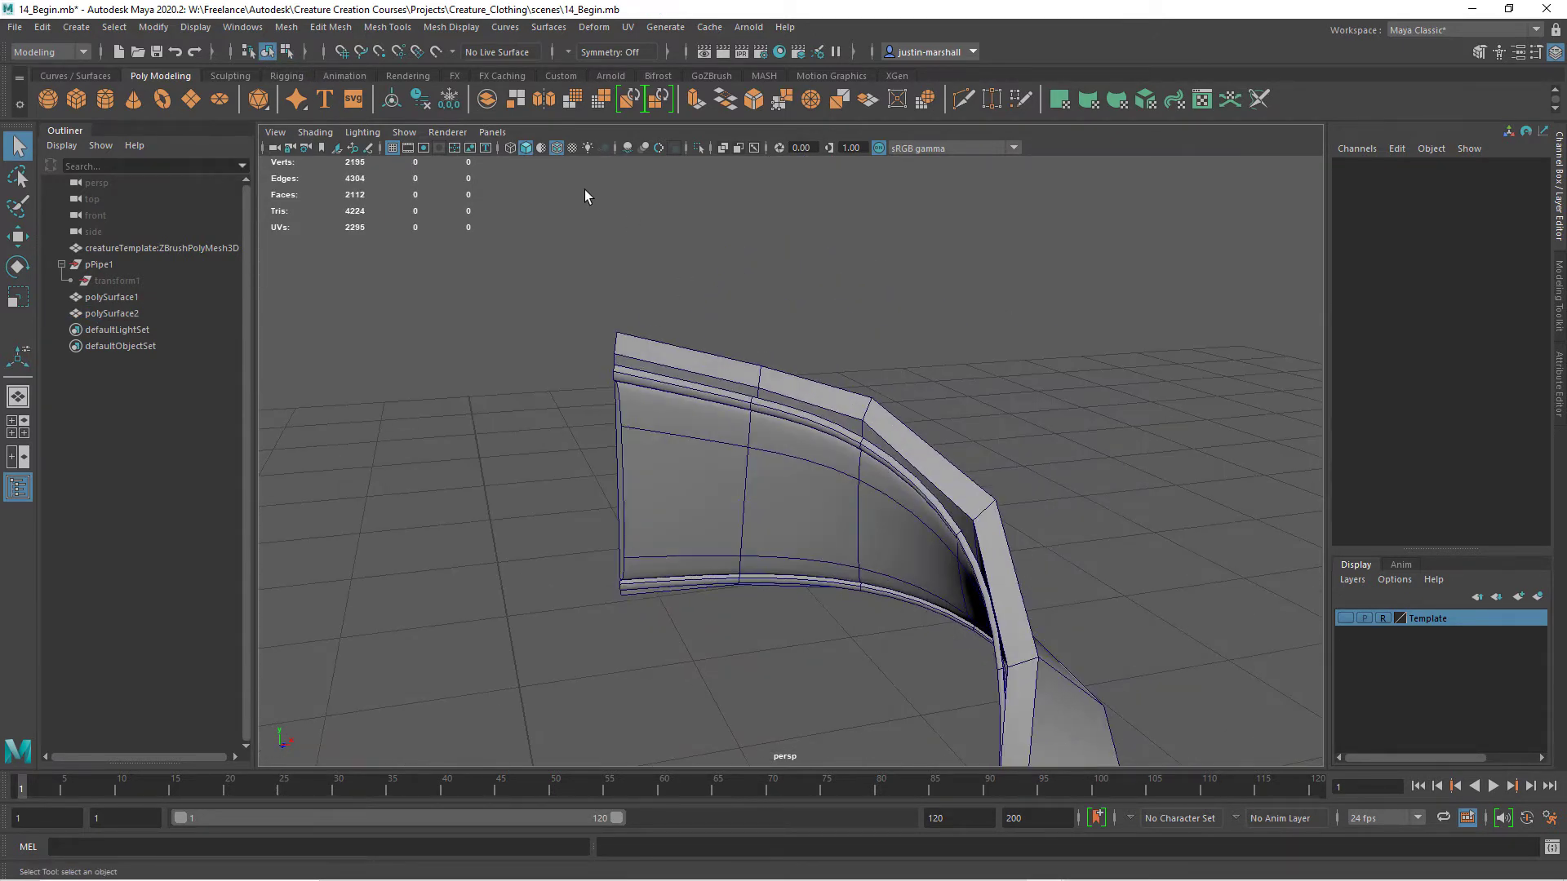
{"action": "left_click", "coordinate": [555, 147]}
{"action": "mouse_move", "coordinate": [839, 378]}
{"action": "right_mouse_down", "text": "alt"}
{"action": "mouse_move", "coordinate": [1027, 434]}
{"action": "mouse_move", "coordinate": [1060, 512]}
{"action": "right_mouse_up", "text": "alt"}
Preview the outer strap as a smoothed mesh and return both strap meshes to unsmoothed display
{"action": "left_click", "coordinate": [1072, 507]}
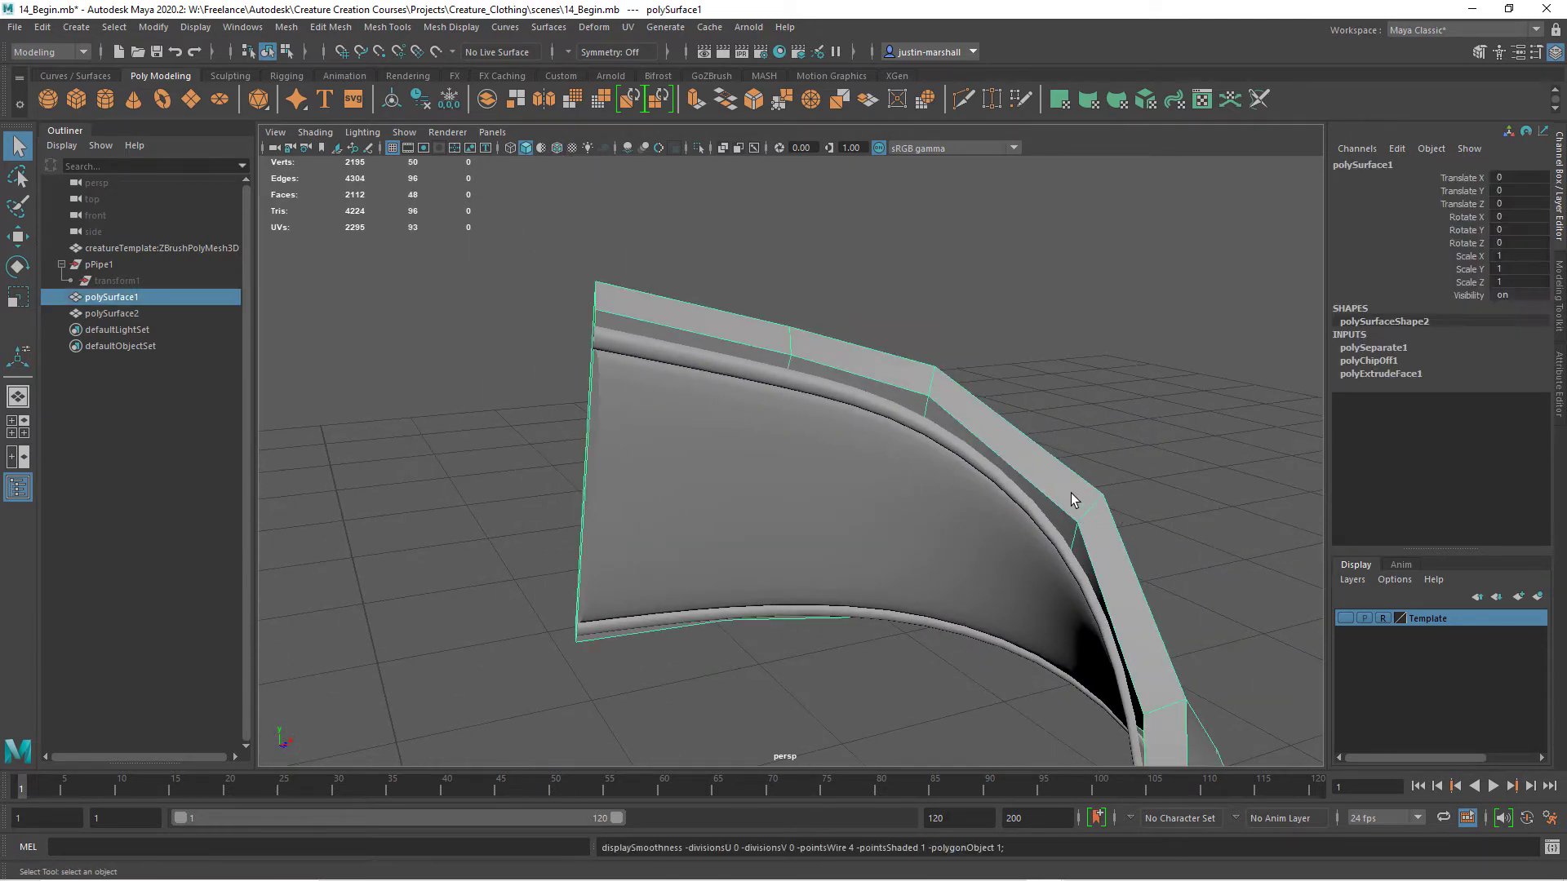
{"action": "key", "text": "3"}
{"action": "left_click_drag", "start_coordinate": [1077, 433], "coordinate": [919, 520], "text": "alt"}
{"action": "key", "text": "1"}
{"action": "left_click", "coordinate": [788, 489]}
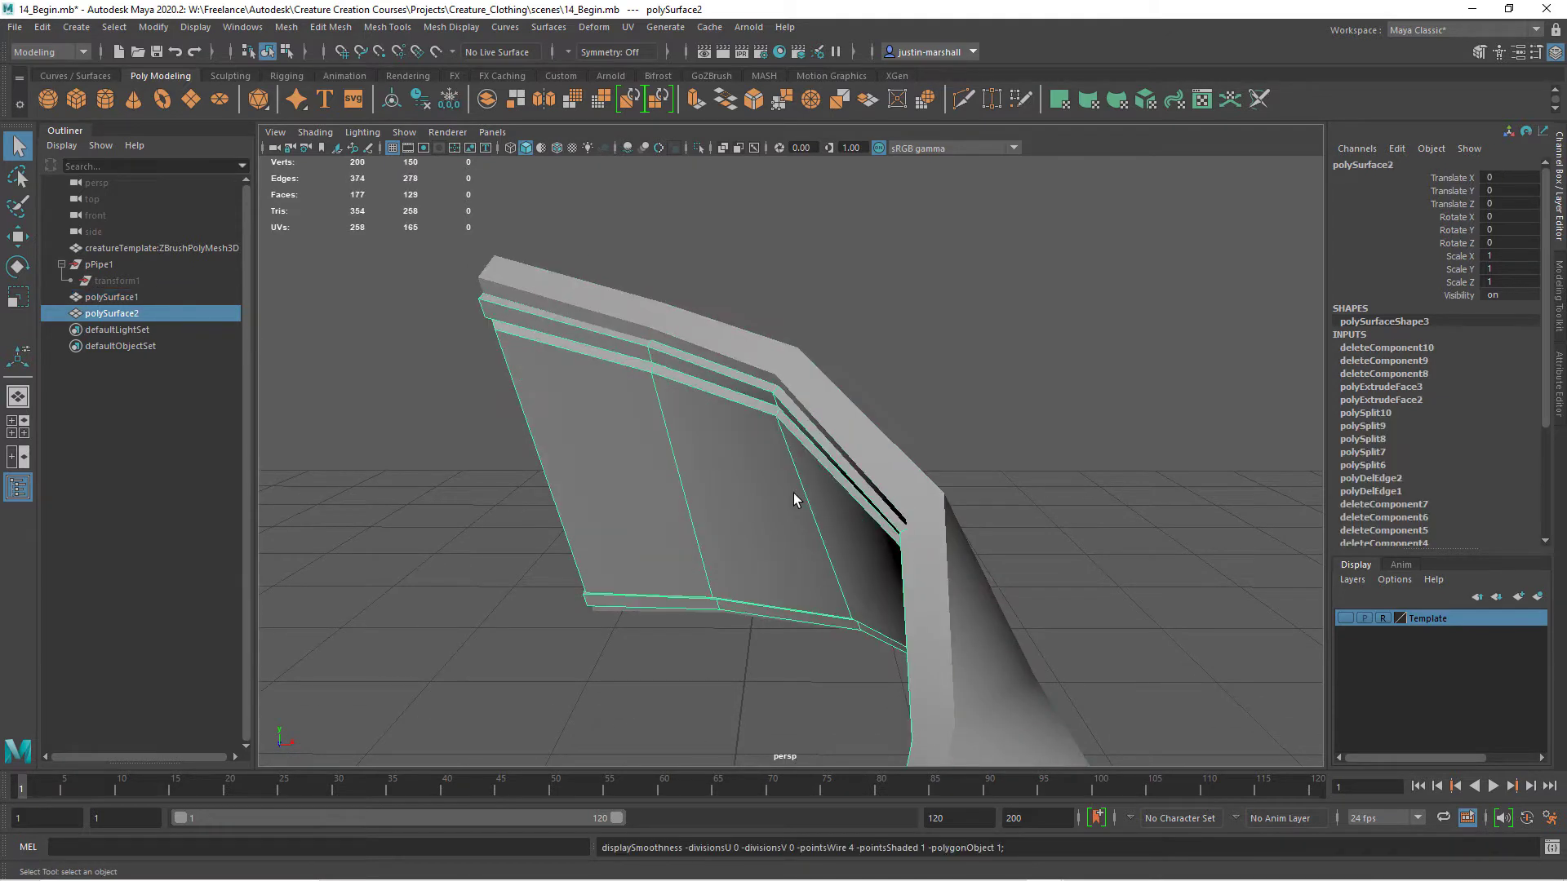
Select the border edges running along the back side of the lining in wireframe and return to smooth shading
{"action": "left_click_drag", "start_coordinate": [771, 506], "coordinate": [824, 414], "text": "alt"}
{"action": "right_click_drag", "start_coordinate": [892, 519], "coordinate": [845, 378], "text": "alt"}
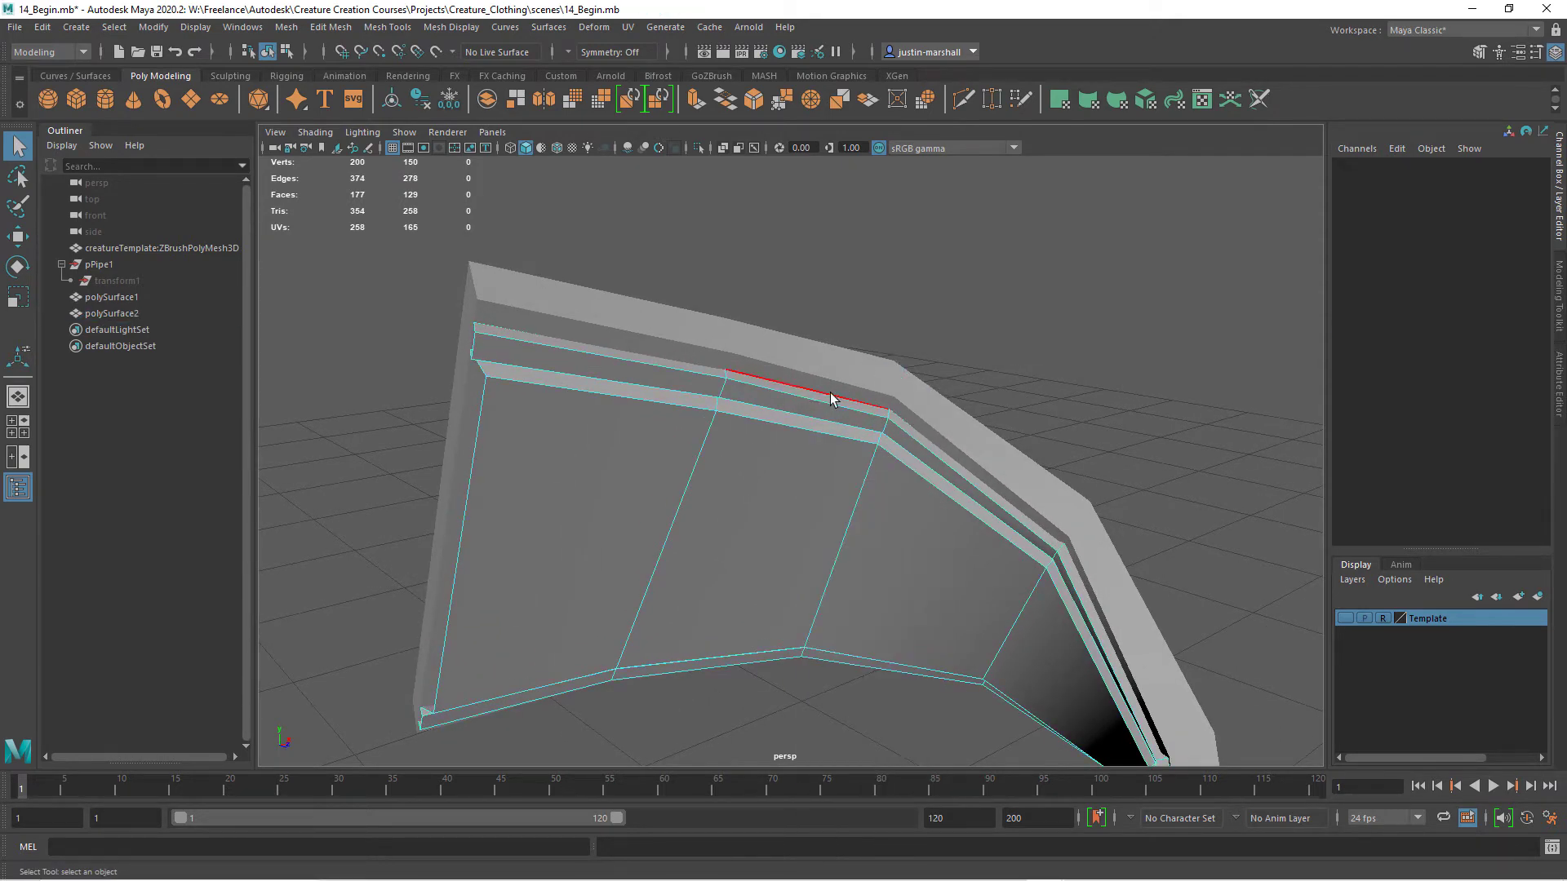
{"action": "double_click", "coordinate": [831, 398]}
{"action": "left_click_drag", "start_coordinate": [776, 600], "coordinate": [546, 384], "text": "alt"}
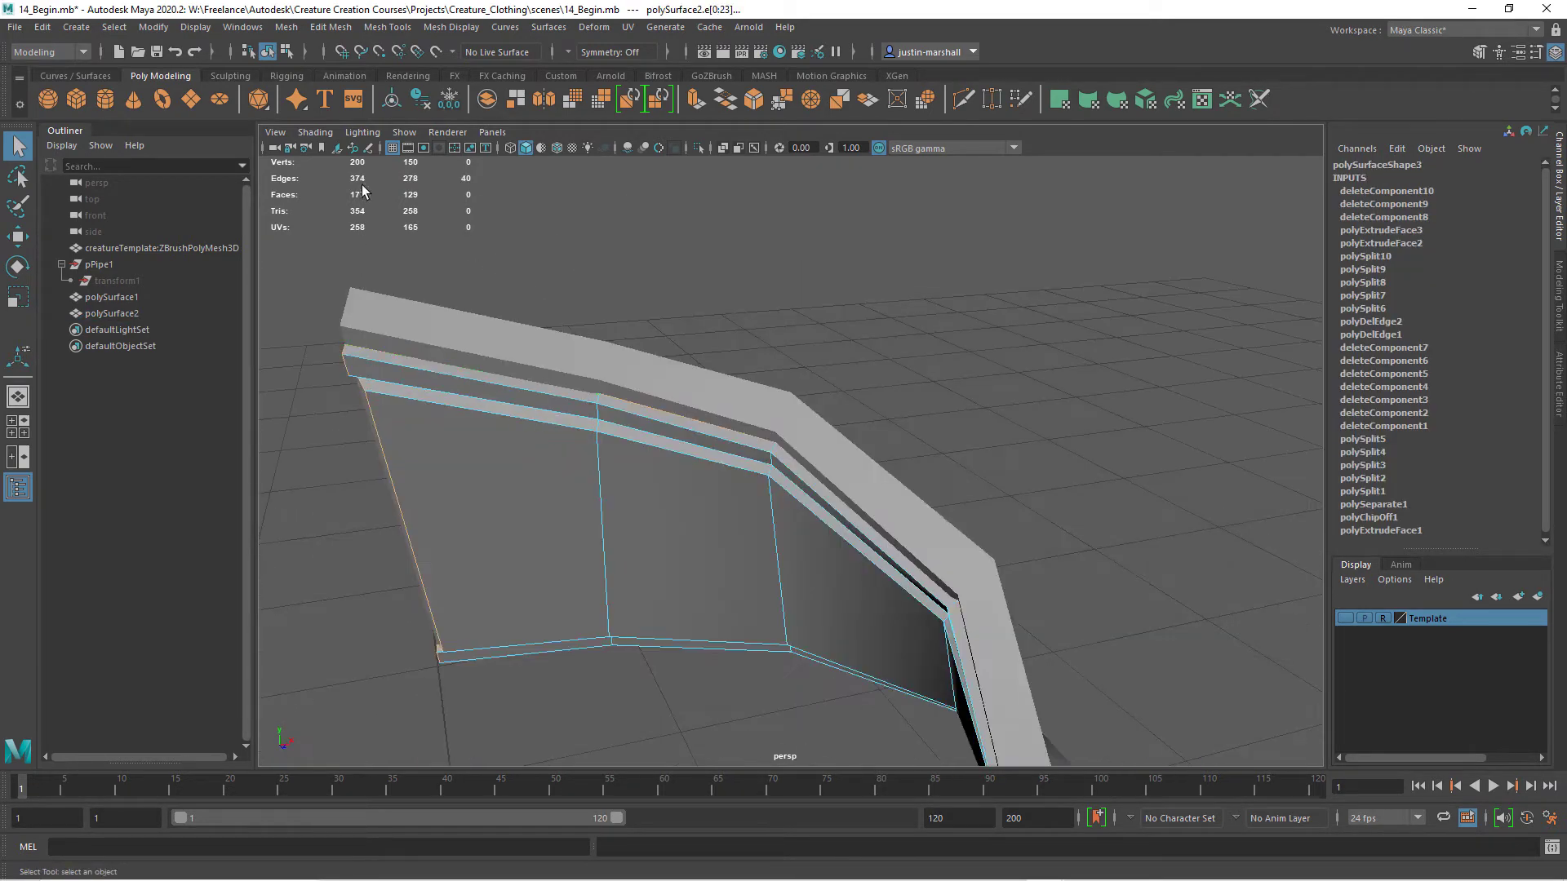
{"action": "left_click", "coordinate": [329, 135]}
{"action": "left_click", "coordinate": [334, 161]}
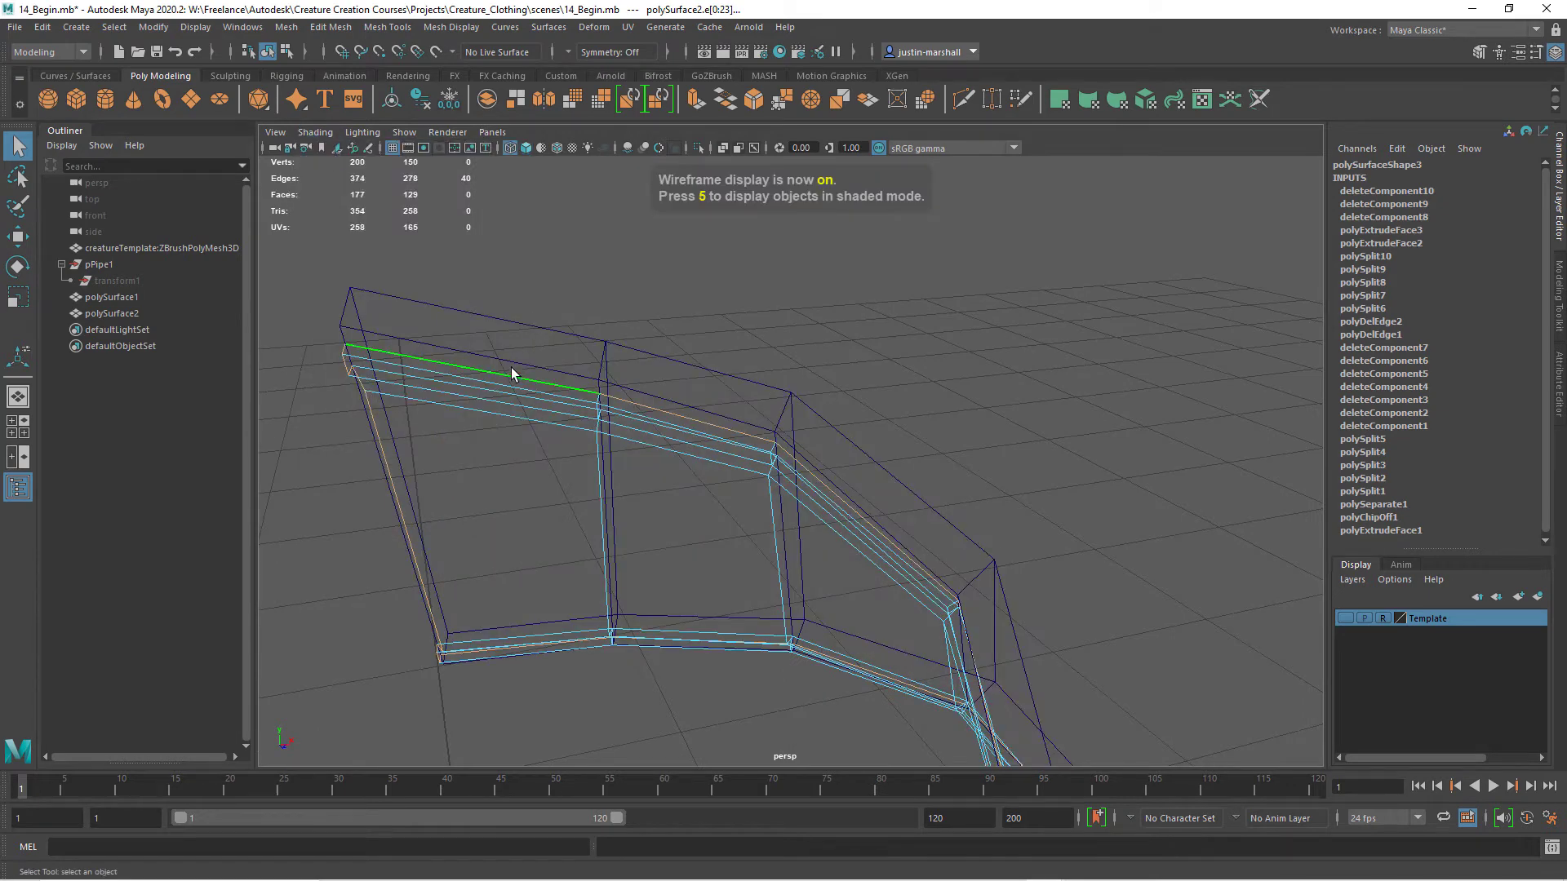
{"action": "left_click_drag", "start_coordinate": [585, 397], "coordinate": [966, 571], "text": "alt"}
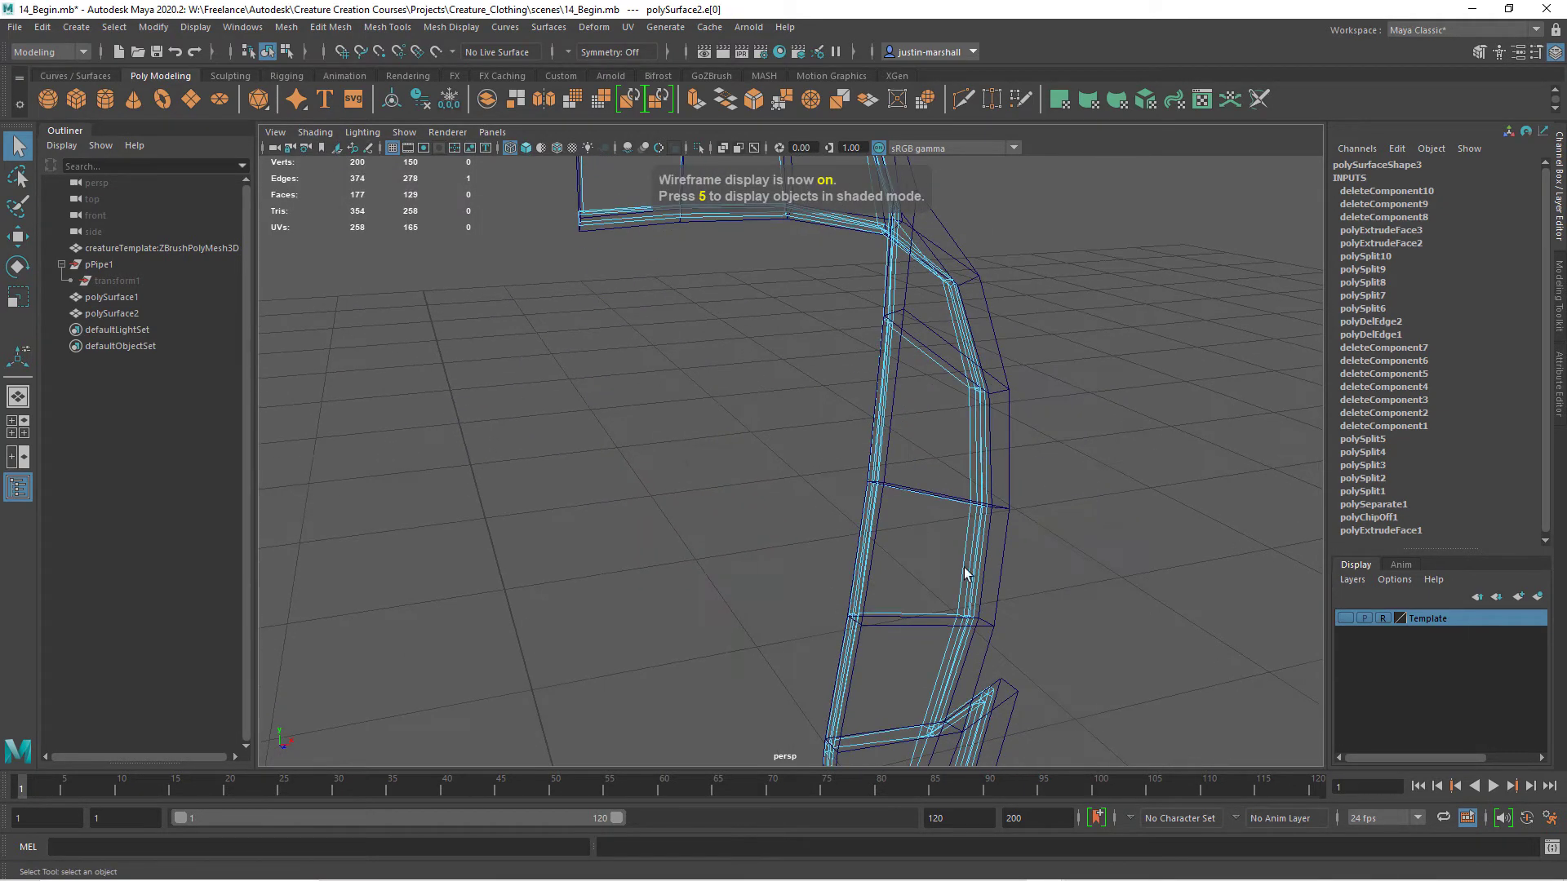
{"action": "right_click_drag", "start_coordinate": [965, 570], "coordinate": [1102, 576], "text": "alt"}
{"action": "left_click_drag", "start_coordinate": [1103, 576], "coordinate": [652, 490], "text": "alt"}
{"action": "double_click", "coordinate": [574, 444]}
{"action": "mouse_move", "coordinate": [577, 448]}
{"action": "left_mouse_down", "text": "alt"}
{"action": "mouse_move", "coordinate": [623, 465]}
{"action": "mouse_move", "coordinate": [797, 689]}
{"action": "mouse_move", "coordinate": [734, 597]}
{"action": "mouse_move", "coordinate": [667, 562]}
{"action": "mouse_move", "coordinate": [709, 422]}
{"action": "left_mouse_up", "text": "alt"}
{"action": "key", "text": "5"}
{"action": "key", "text": "w"}
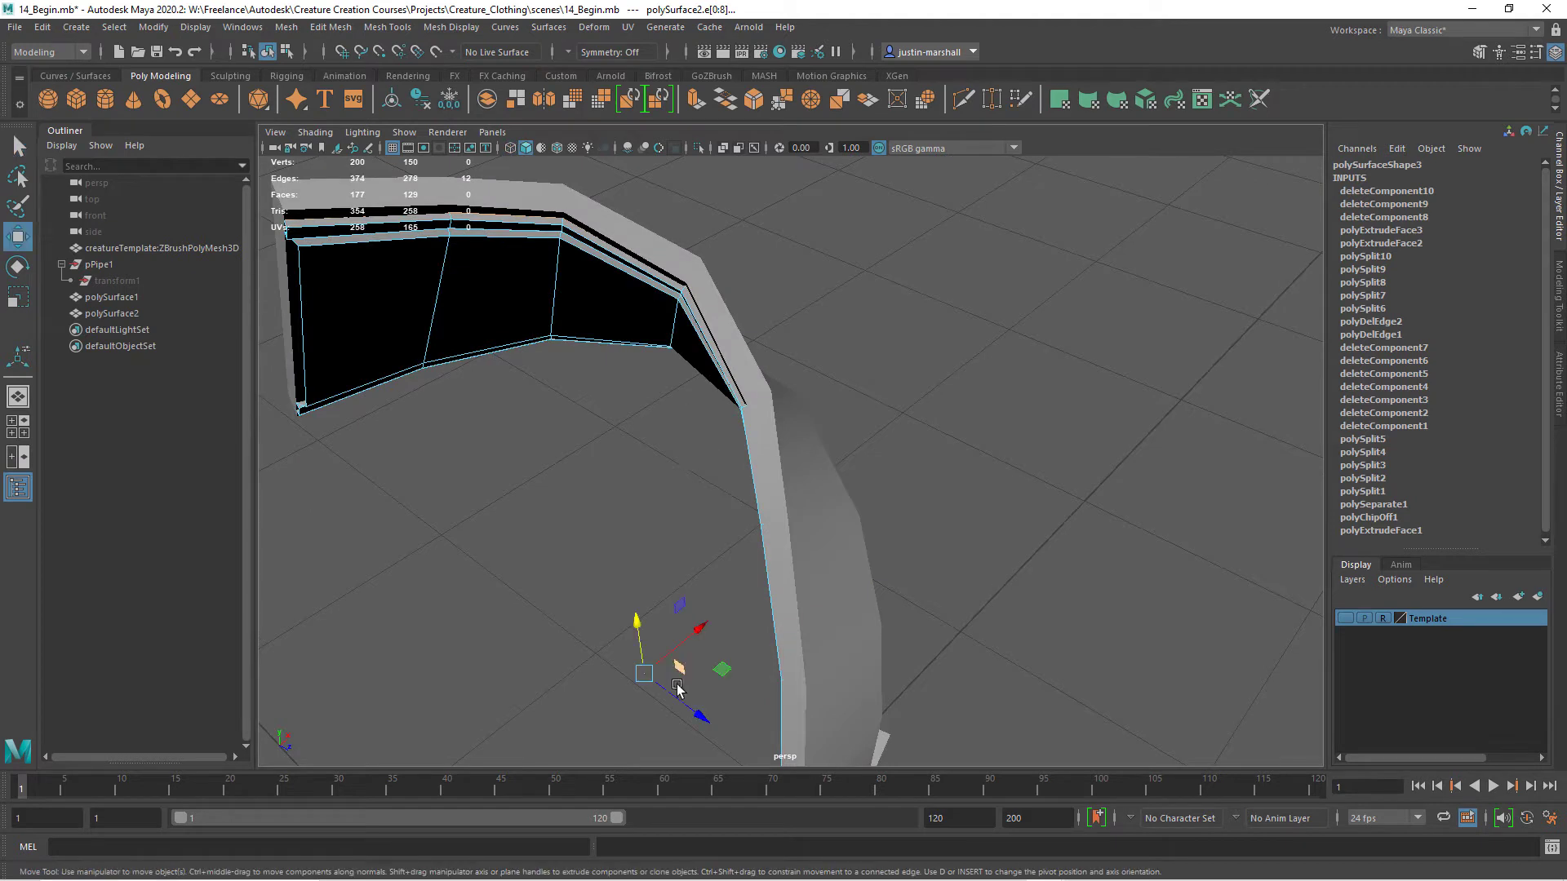
Move the selected lining edges slightly to adjust their fit against the outer strap
{"action": "left_click_drag", "start_coordinate": [680, 663], "coordinate": [710, 721]}
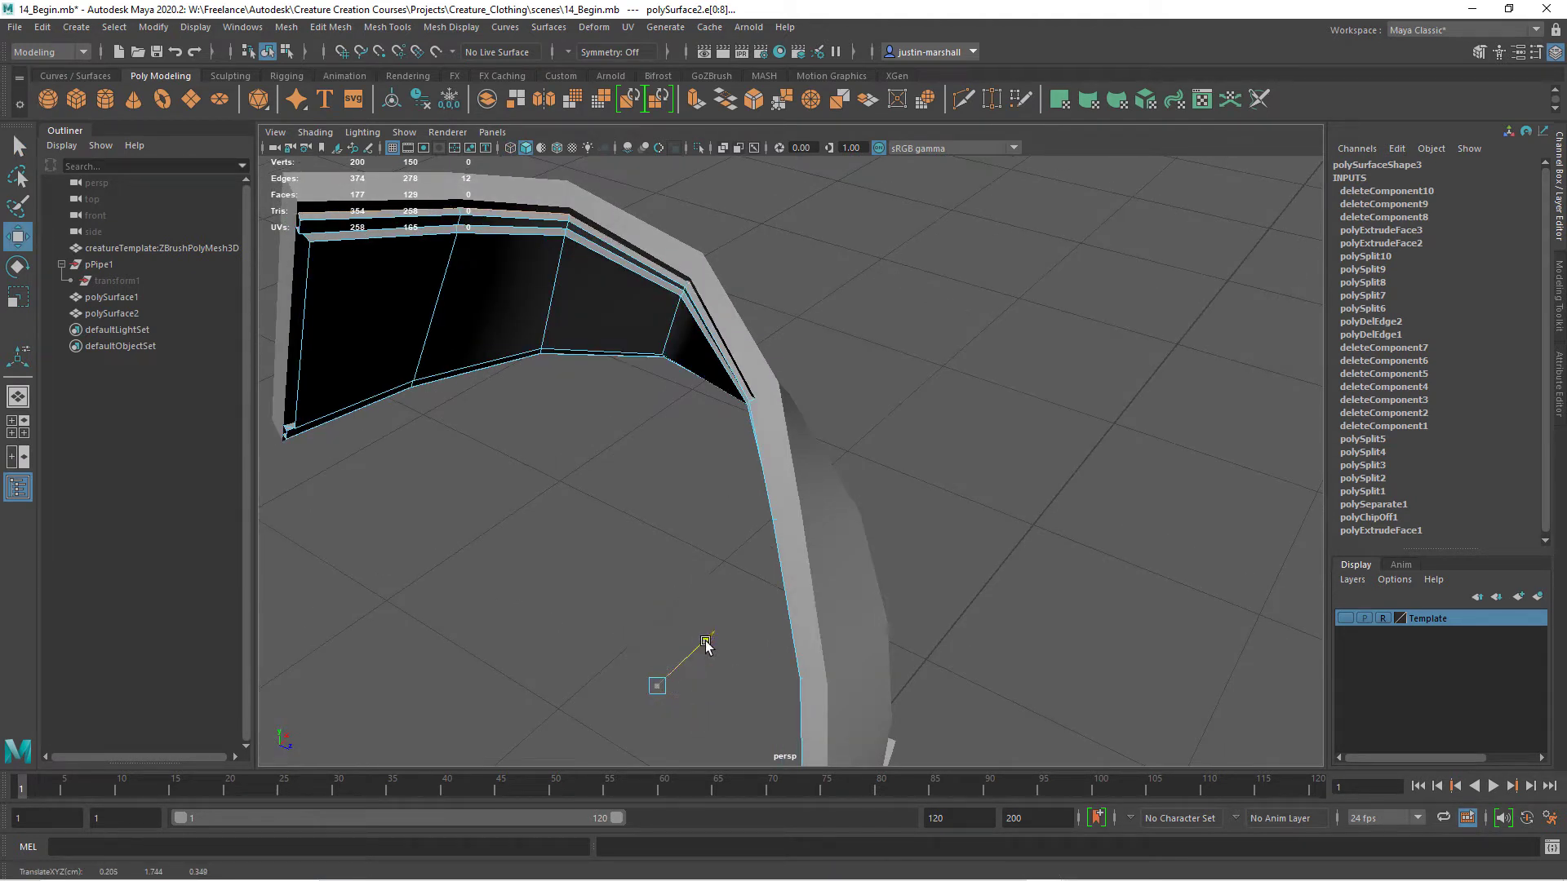
{"action": "left_click_drag", "start_coordinate": [648, 628], "coordinate": [652, 629]}
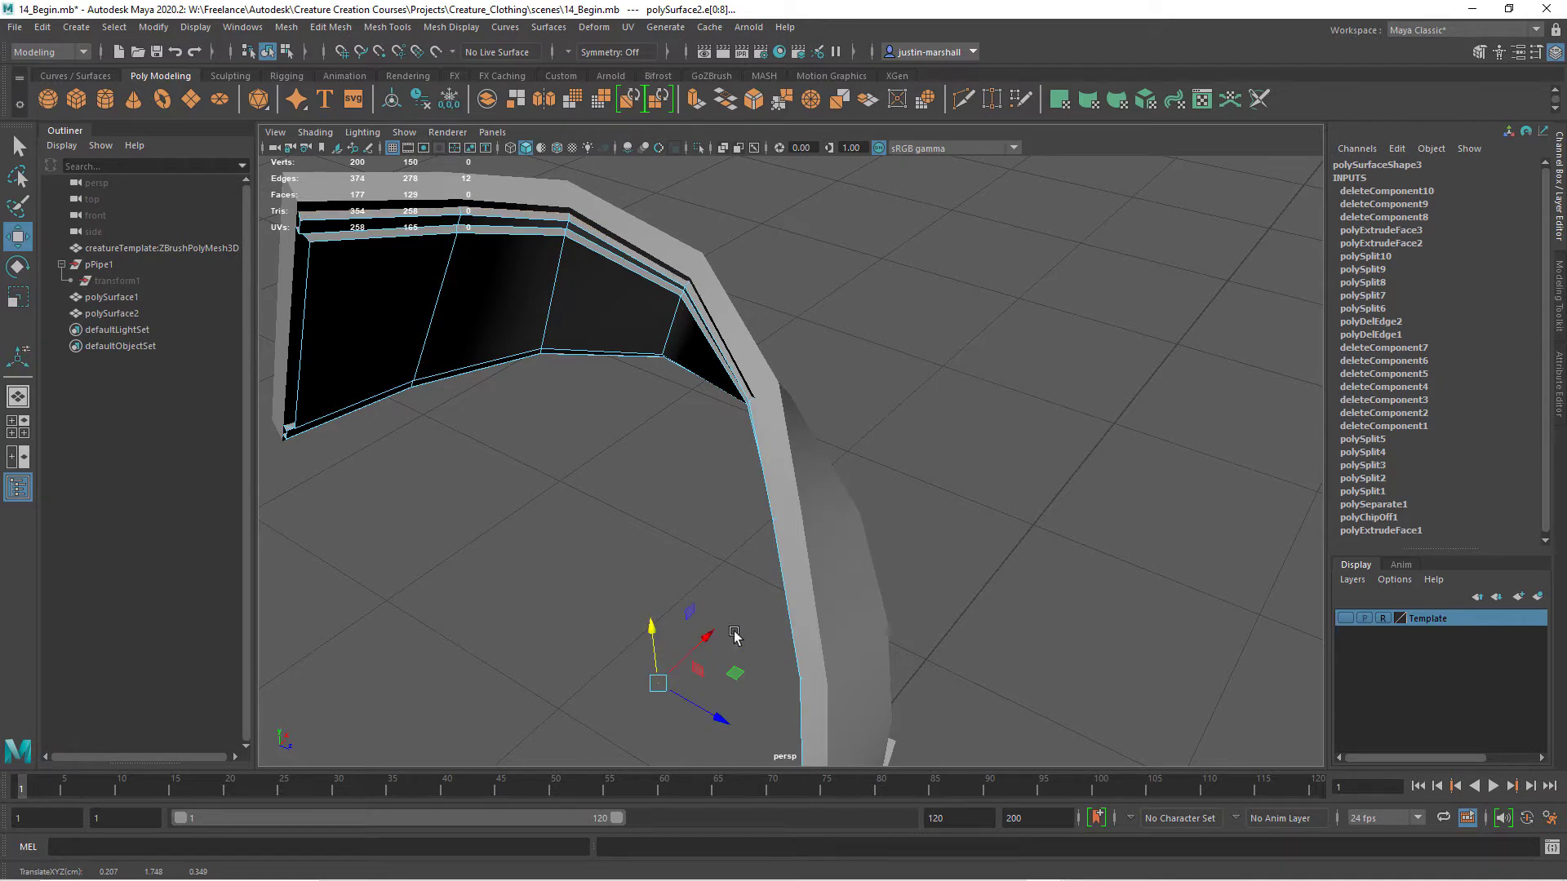
{"action": "right_click_drag", "start_coordinate": [721, 637], "coordinate": [759, 619], "text": "alt"}
{"action": "left_click_drag", "start_coordinate": [759, 619], "coordinate": [1026, 522], "text": "alt"}
{"action": "middle_click_drag", "start_coordinate": [868, 531], "coordinate": [869, 539], "text": "alt"}
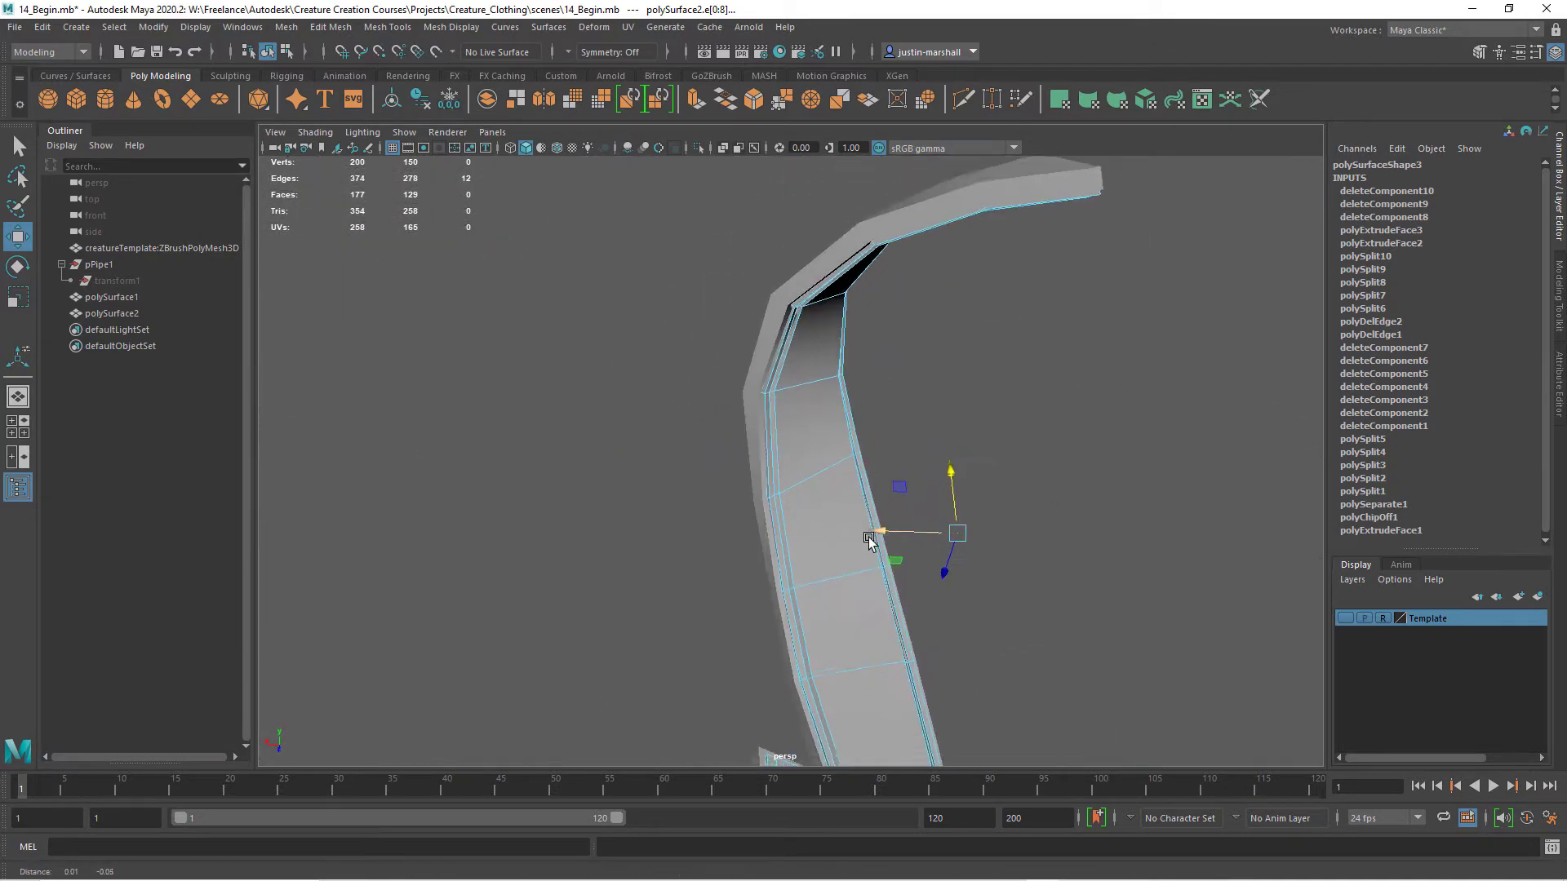
{"action": "left_click_drag", "start_coordinate": [869, 539], "coordinate": [719, 522], "text": "alt"}
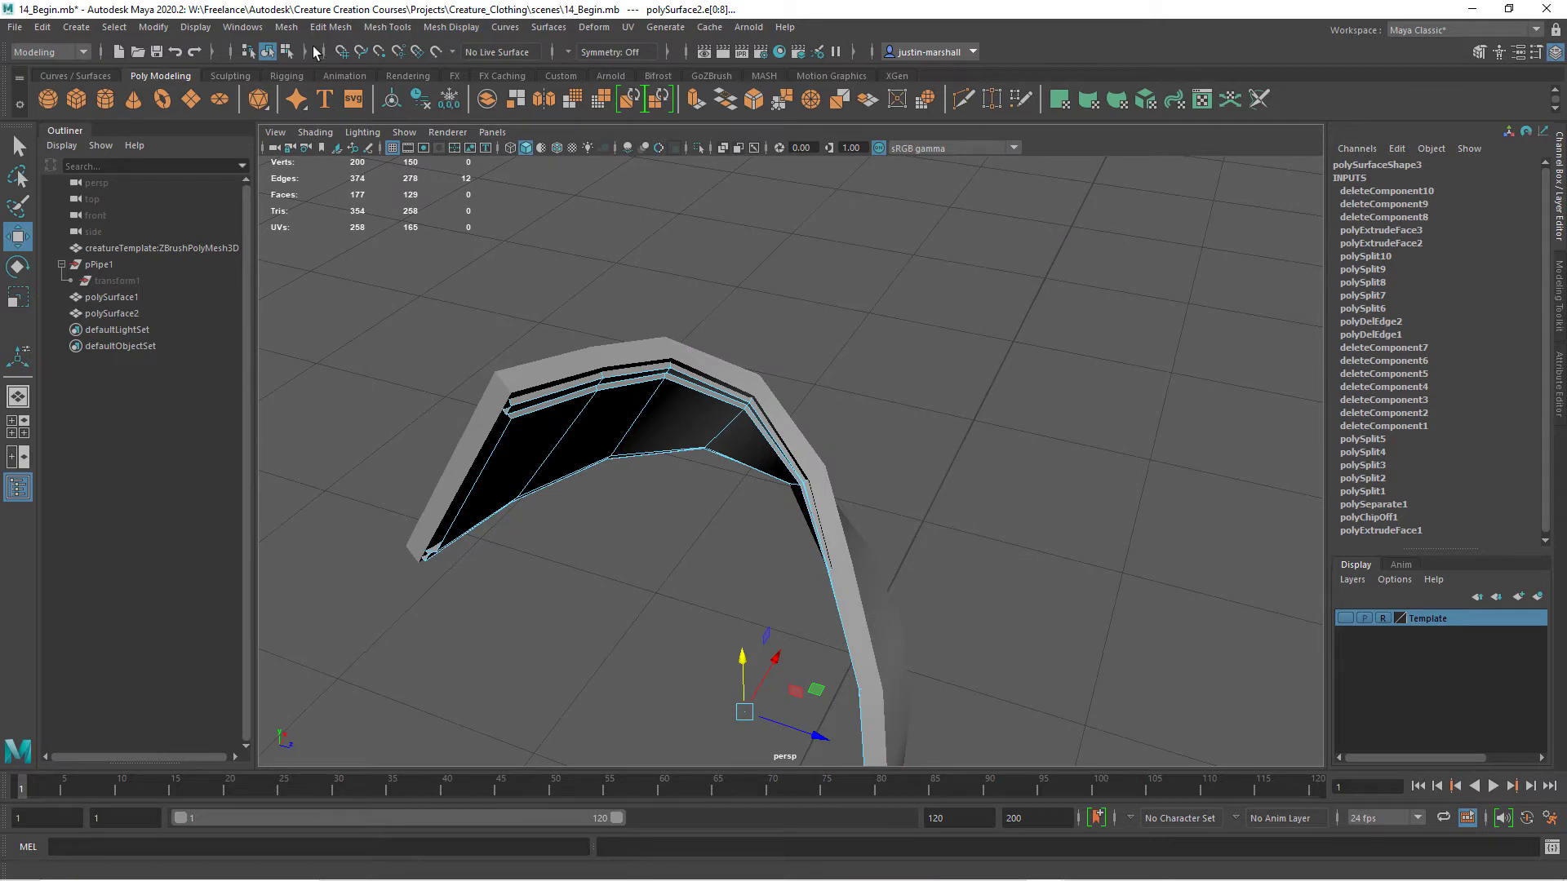
Delete the cap face on the outer strap's open end at the centre of the neck
{"action": "left_click", "coordinate": [539, 376]}
{"action": "key", "text": "F8"}
{"action": "left_click", "coordinate": [567, 359]}
{"action": "left_click_drag", "start_coordinate": [567, 359], "coordinate": [601, 350], "text": "alt"}
{"action": "right_click_drag", "start_coordinate": [609, 348], "coordinate": [604, 397]}
{"action": "left_click", "coordinate": [558, 397]}
{"action": "key", "text": "Delete"}
{"action": "left_click_drag", "start_coordinate": [718, 464], "coordinate": [683, 476], "text": "alt"}
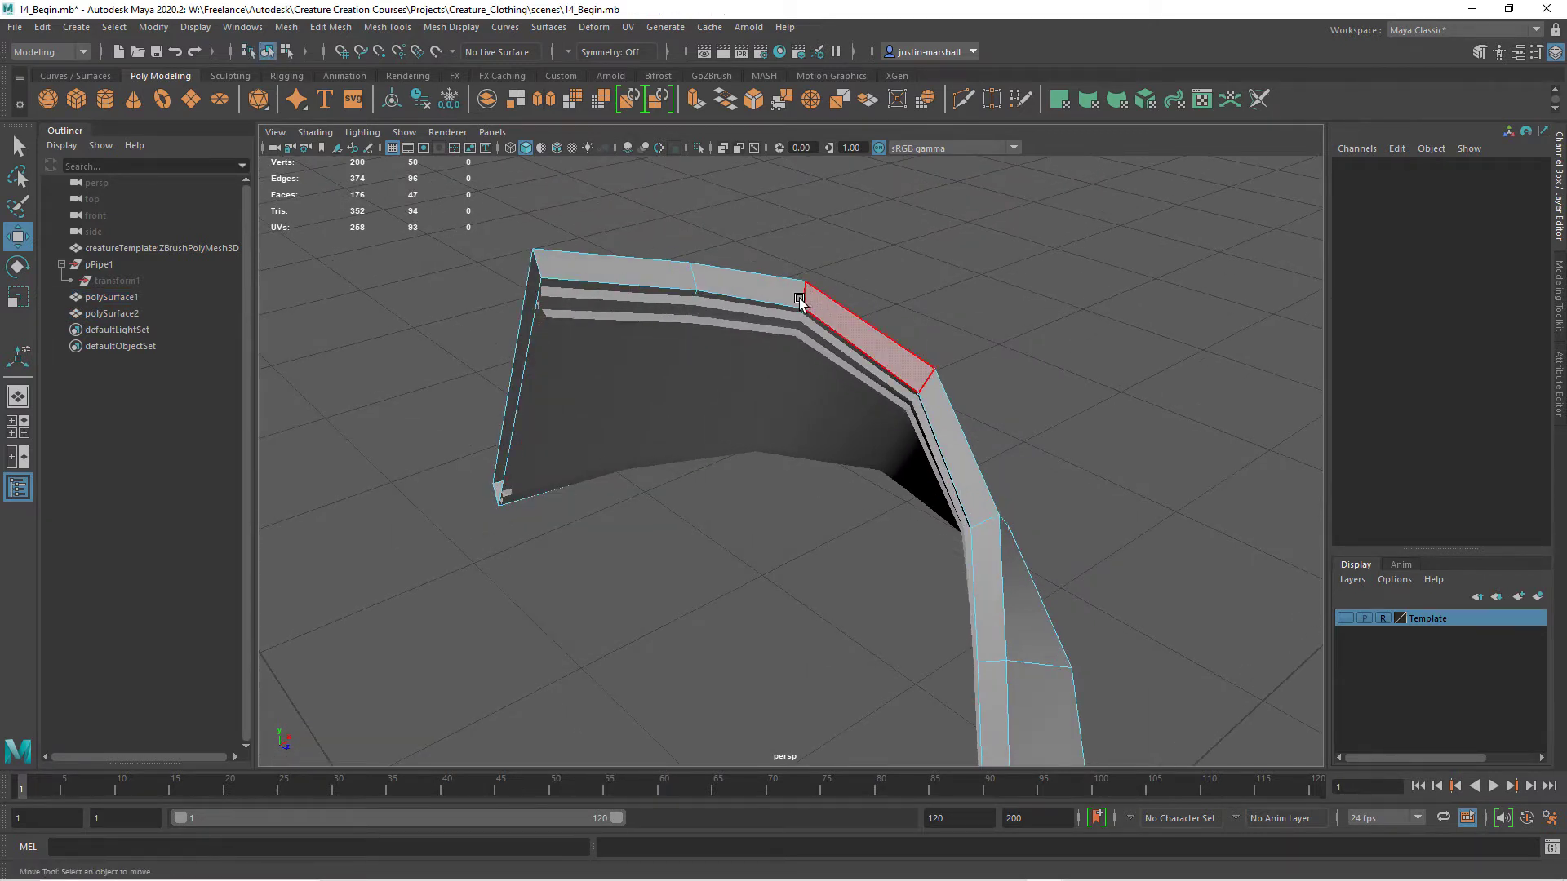
Mirror the outer strap across the world X axis in the negative direction, combining with the original and merging border vertices
{"action": "left_click", "coordinate": [273, 52]}
{"action": "mouse_move", "coordinate": [849, 440]}
{"action": "left_mouse_down", "text": "alt"}
{"action": "mouse_move", "coordinate": [879, 438]}
{"action": "mouse_move", "coordinate": [686, 437]}
{"action": "mouse_move", "coordinate": [920, 425]}
{"action": "mouse_move", "coordinate": [867, 427]}
{"action": "left_mouse_up", "text": "alt"}
{"action": "left_click", "coordinate": [286, 27]}
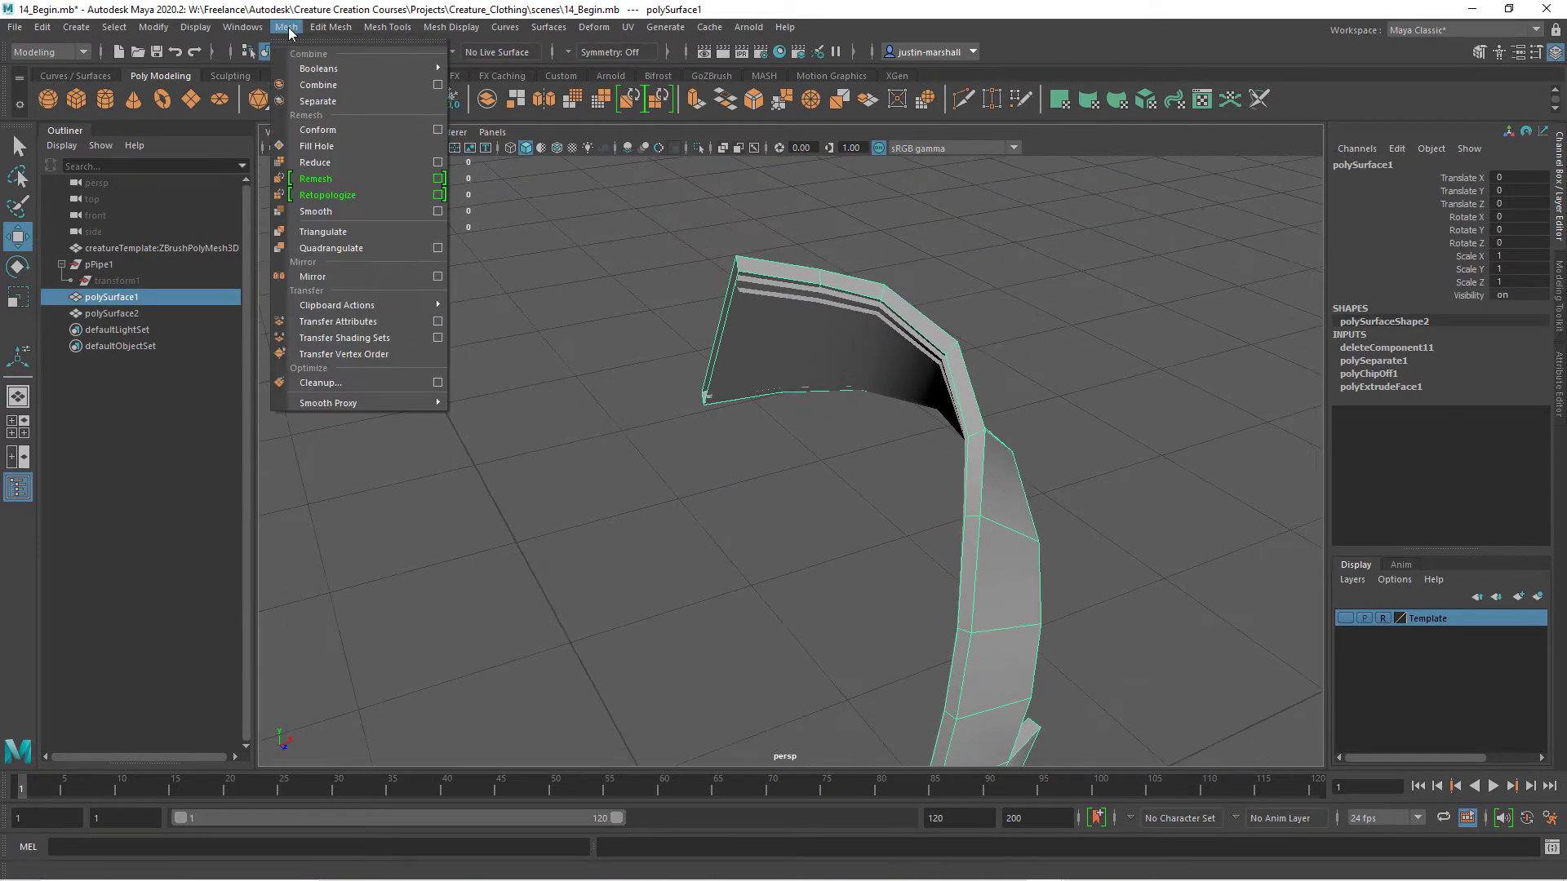
{"action": "left_click", "coordinate": [440, 275]}
{"action": "left_click_drag", "start_coordinate": [832, 344], "coordinate": [655, 342], "text": "alt"}
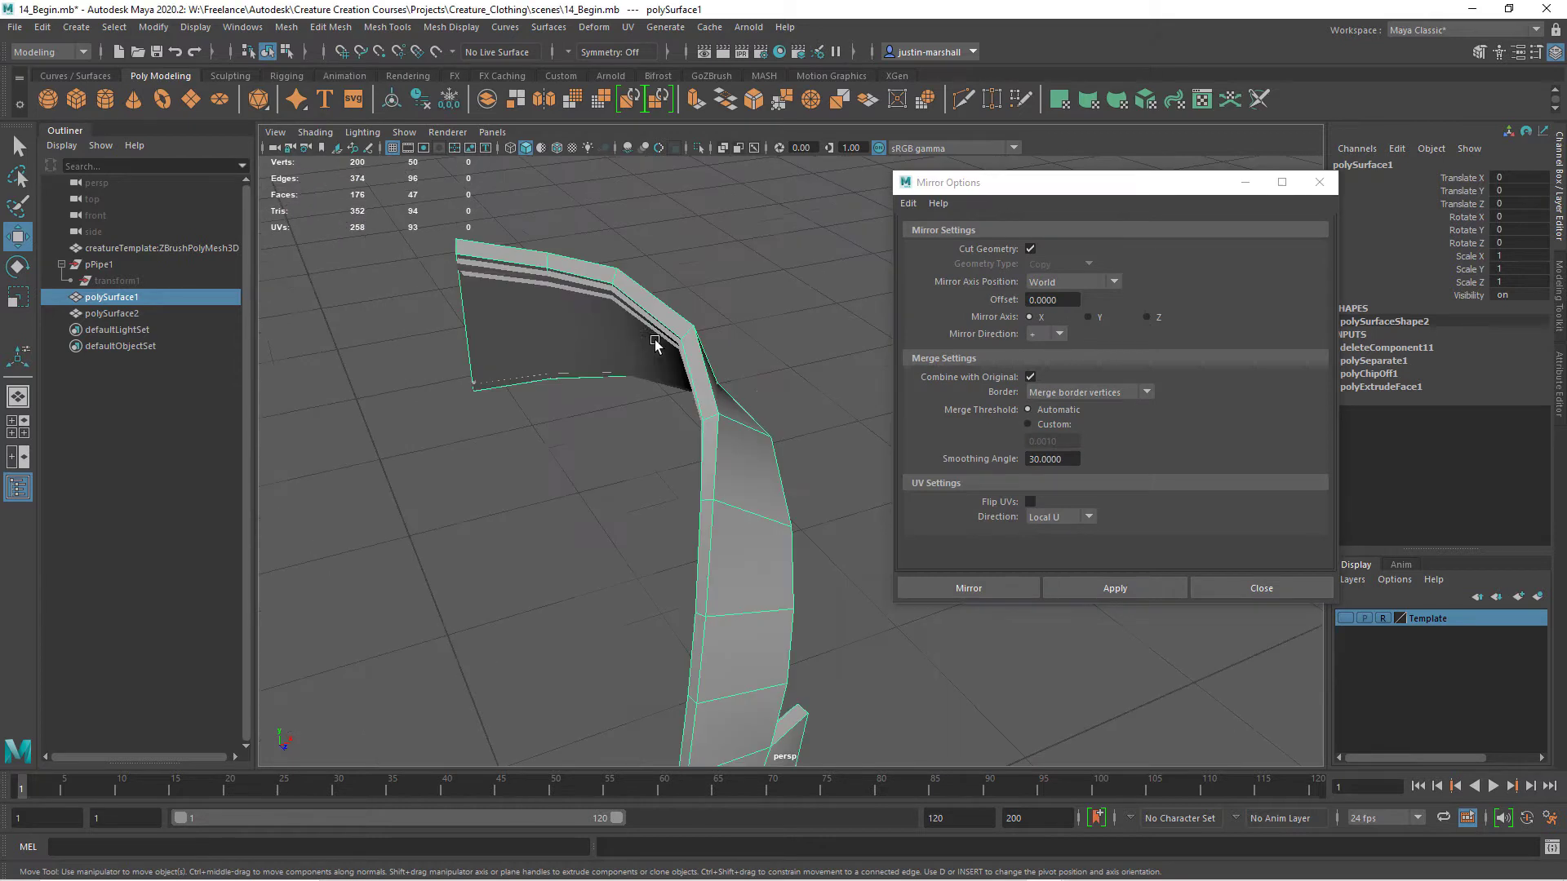
{"action": "left_click", "coordinate": [1058, 335]}
{"action": "left_click", "coordinate": [1056, 367]}
{"action": "left_click_drag", "start_coordinate": [829, 404], "coordinate": [816, 437], "text": "alt"}
{"action": "left_click", "coordinate": [1011, 589]}
{"action": "left_click_drag", "start_coordinate": [767, 318], "coordinate": [1296, 611], "text": "alt"}
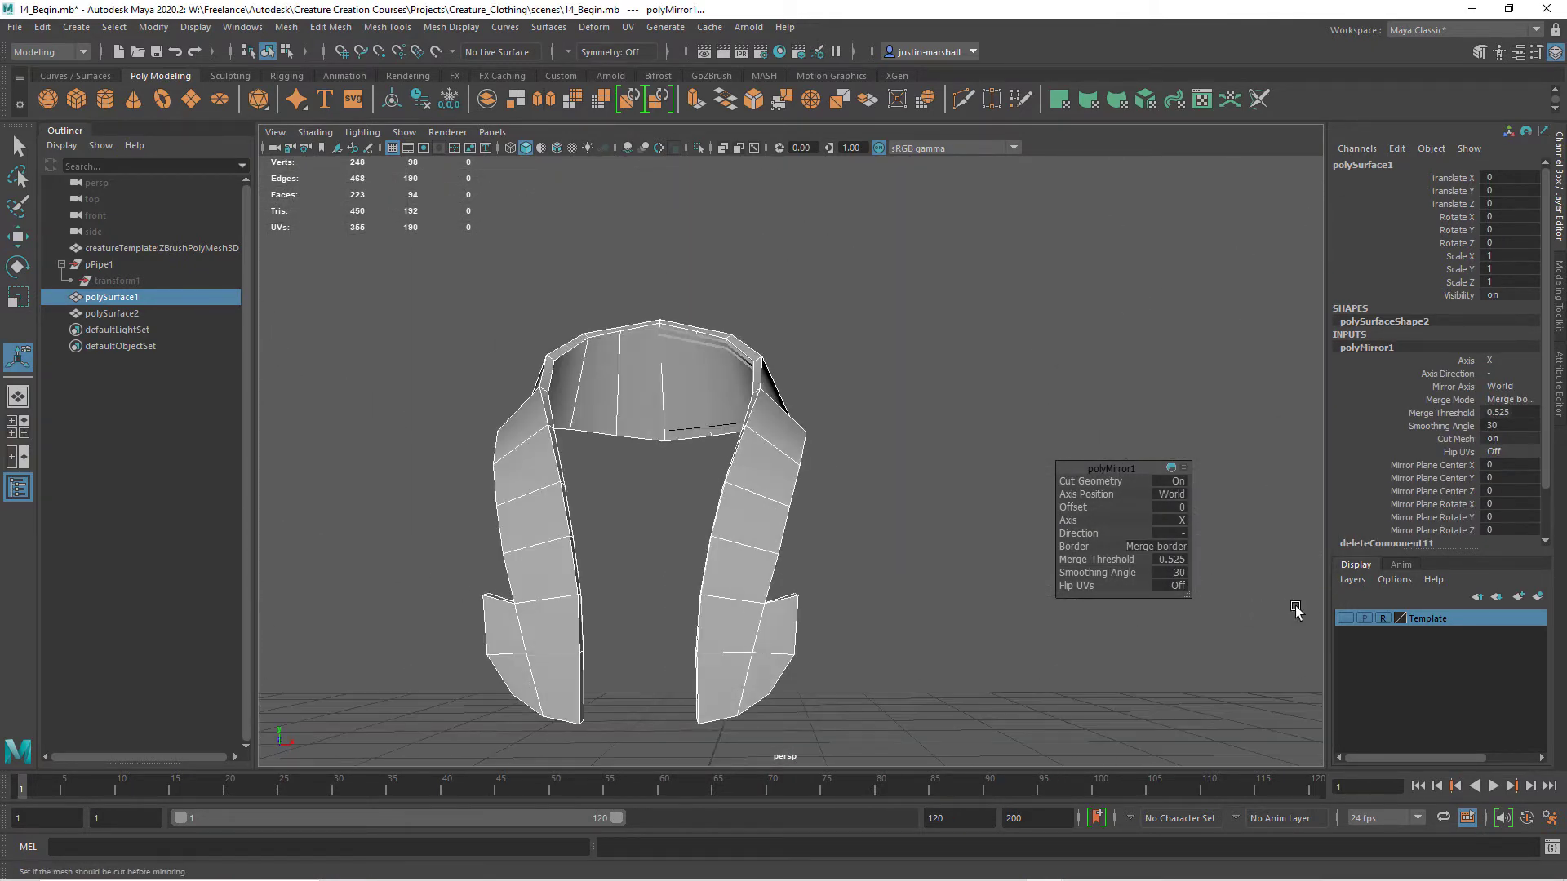
Show the Template layer to view the mirrored strap on the creature, and select the inner lining
{"action": "left_click", "coordinate": [1342, 619]}
{"action": "left_click_drag", "start_coordinate": [810, 429], "coordinate": [775, 445], "text": "alt"}
{"action": "scroll", "coordinate": [775, 408], "scroll_direction": "up", "scroll_amount": 4}
{"action": "left_click", "coordinate": [742, 340]}
{"action": "left_click_drag", "start_coordinate": [740, 372], "coordinate": [841, 377], "text": "alt"}
Display the front view in wireframe and hide the Template layer
{"action": "key", "text": "space"}
{"action": "key", "text": "space"}
{"action": "left_click", "coordinate": [315, 132]}
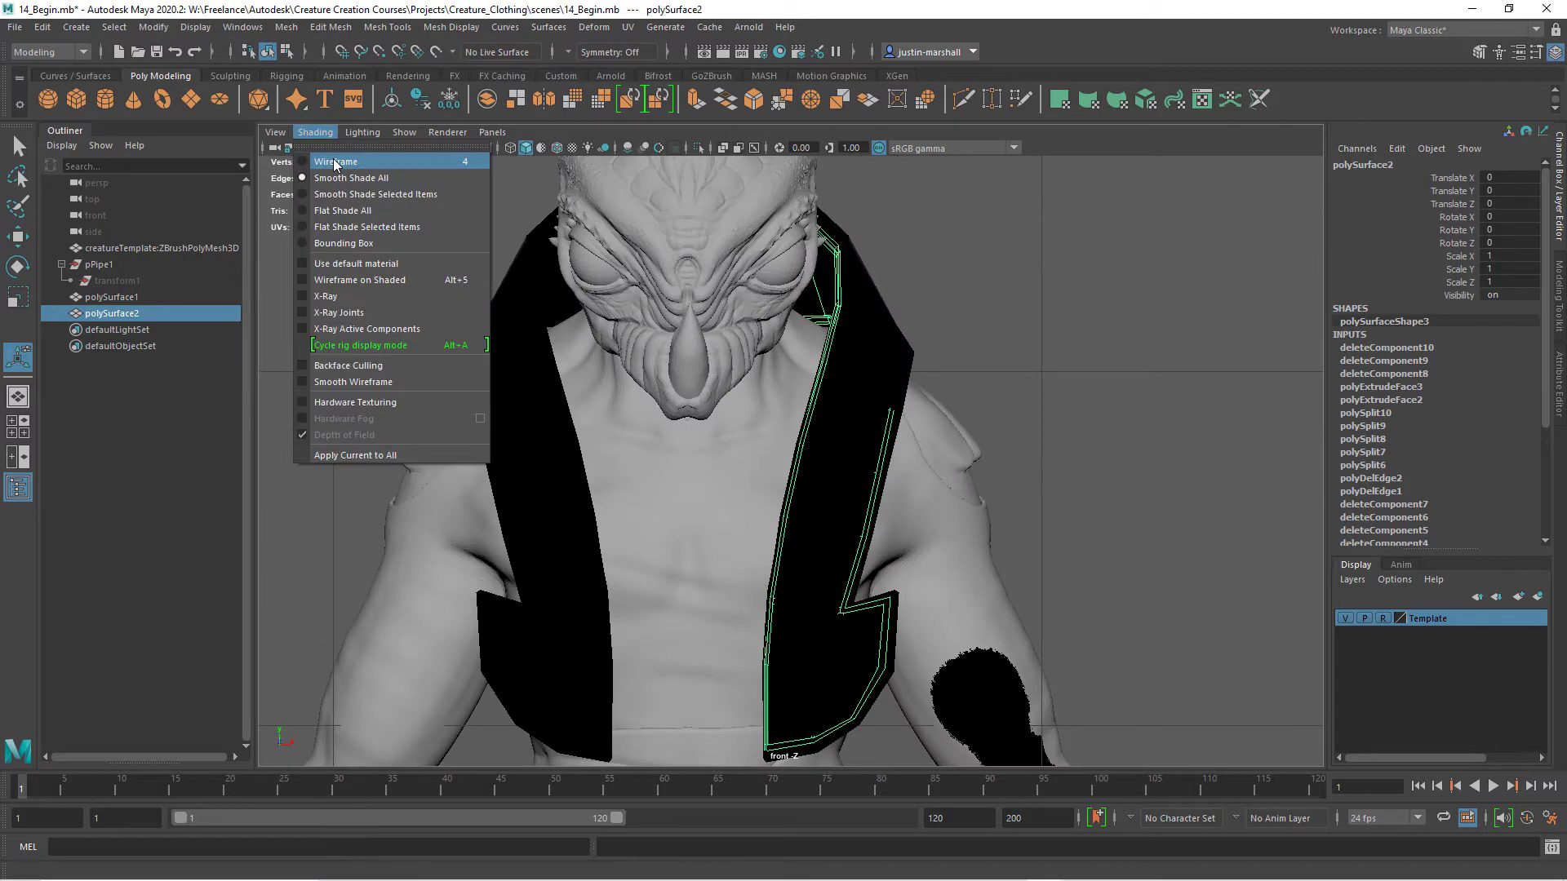
{"action": "left_click", "coordinate": [336, 160]}
{"action": "scroll", "coordinate": [786, 370], "scroll_direction": "up", "scroll_amount": 1}
{"action": "left_click", "coordinate": [1343, 619]}
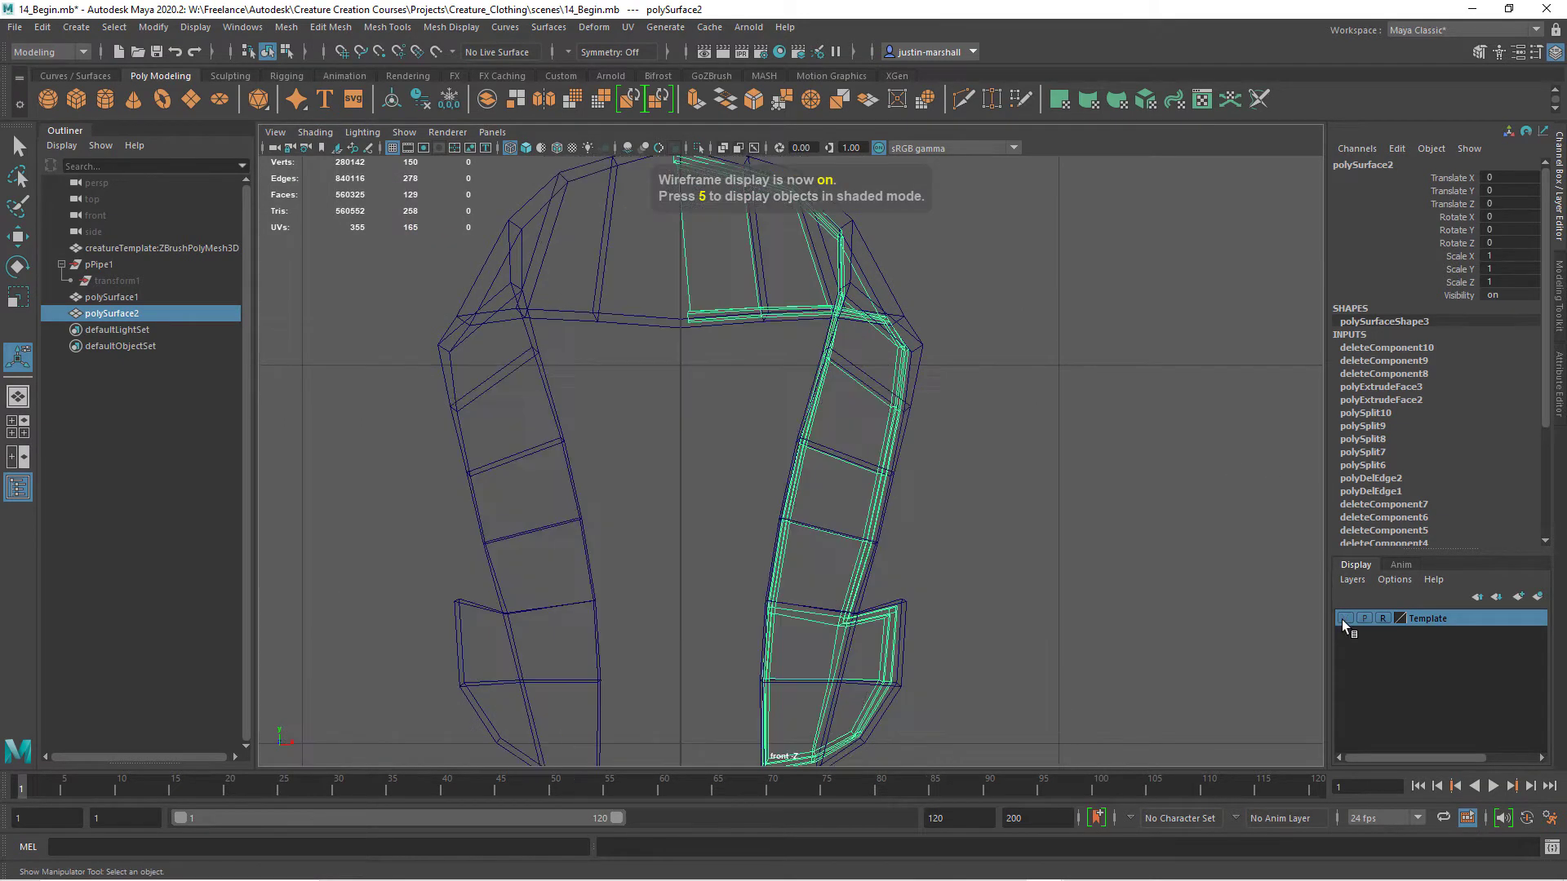
Snap the lining's open-end vertices onto the world centre line along X, with Retain component spacing off
{"action": "middle_click_drag", "start_coordinate": [738, 317], "coordinate": [803, 470], "text": "alt"}
{"action": "scroll", "coordinate": [803, 470], "scroll_direction": "up", "scroll_amount": 1}
{"action": "mouse_move", "coordinate": [684, 309]}
{"action": "right_mouse_down"}
{"action": "mouse_move", "coordinate": [638, 309]}
{"action": "mouse_move", "coordinate": [661, 297]}
{"action": "right_mouse_up"}
{"action": "left_click_drag", "start_coordinate": [625, 262], "coordinate": [707, 581]}
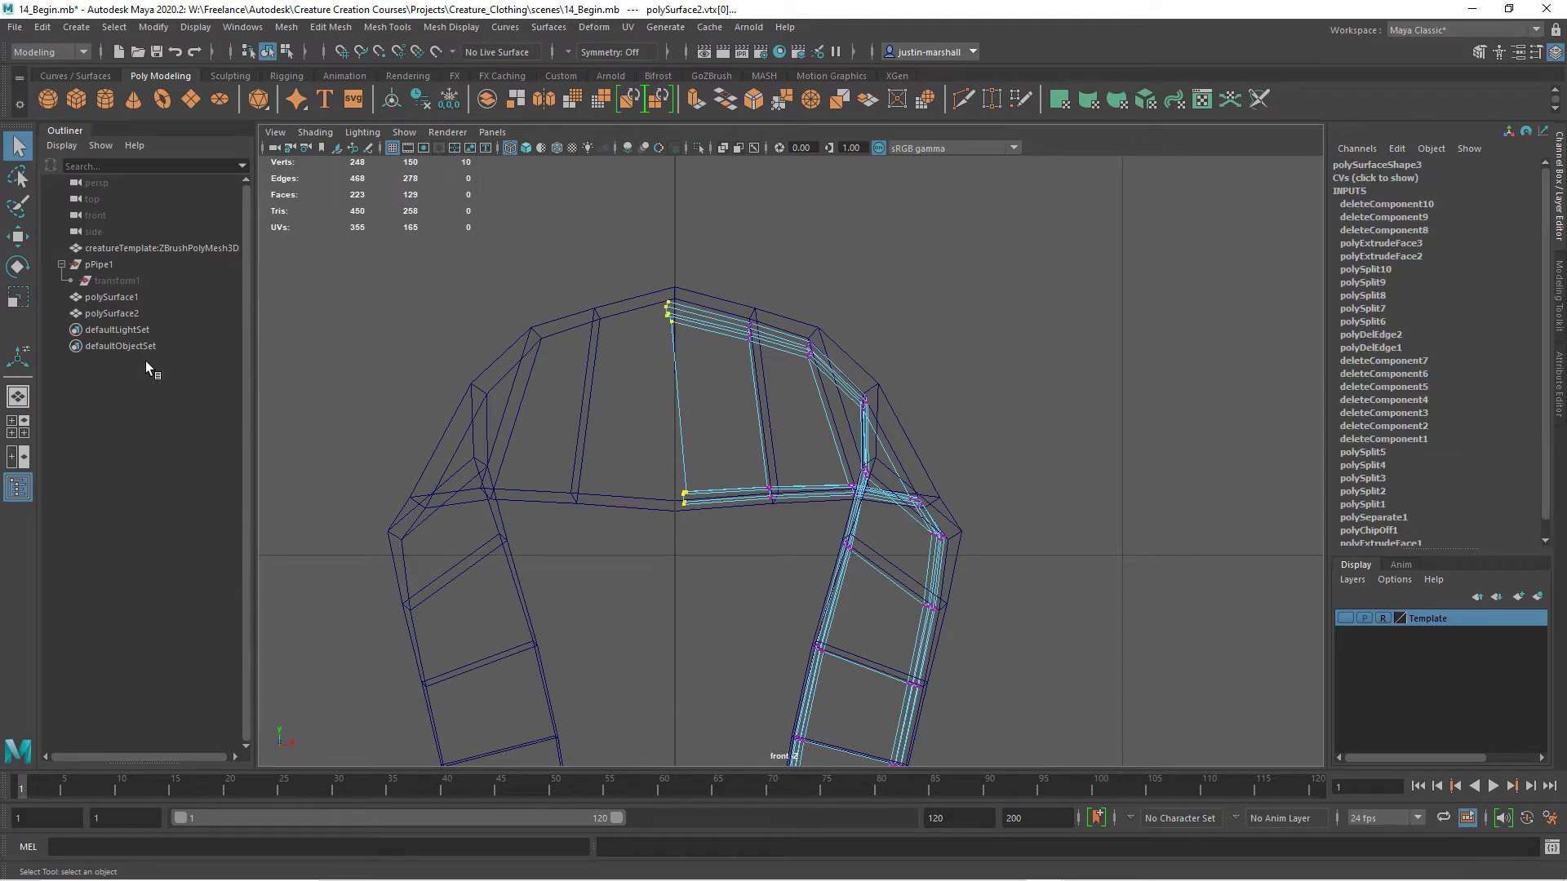
{"action": "double_click", "coordinate": [18, 237]}
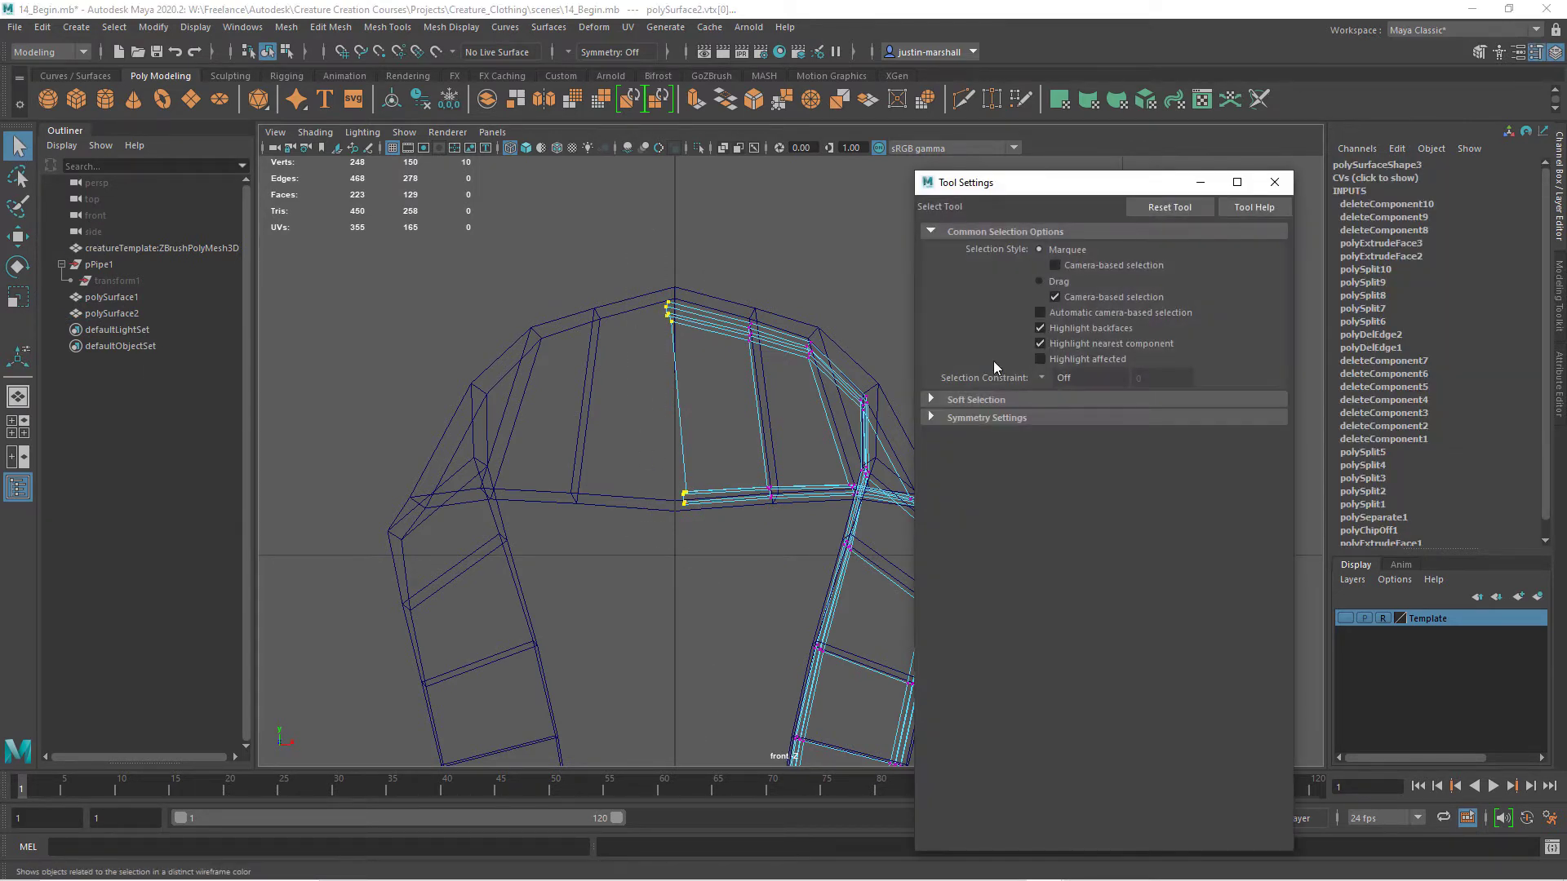
{"action": "left_click", "coordinate": [977, 537]}
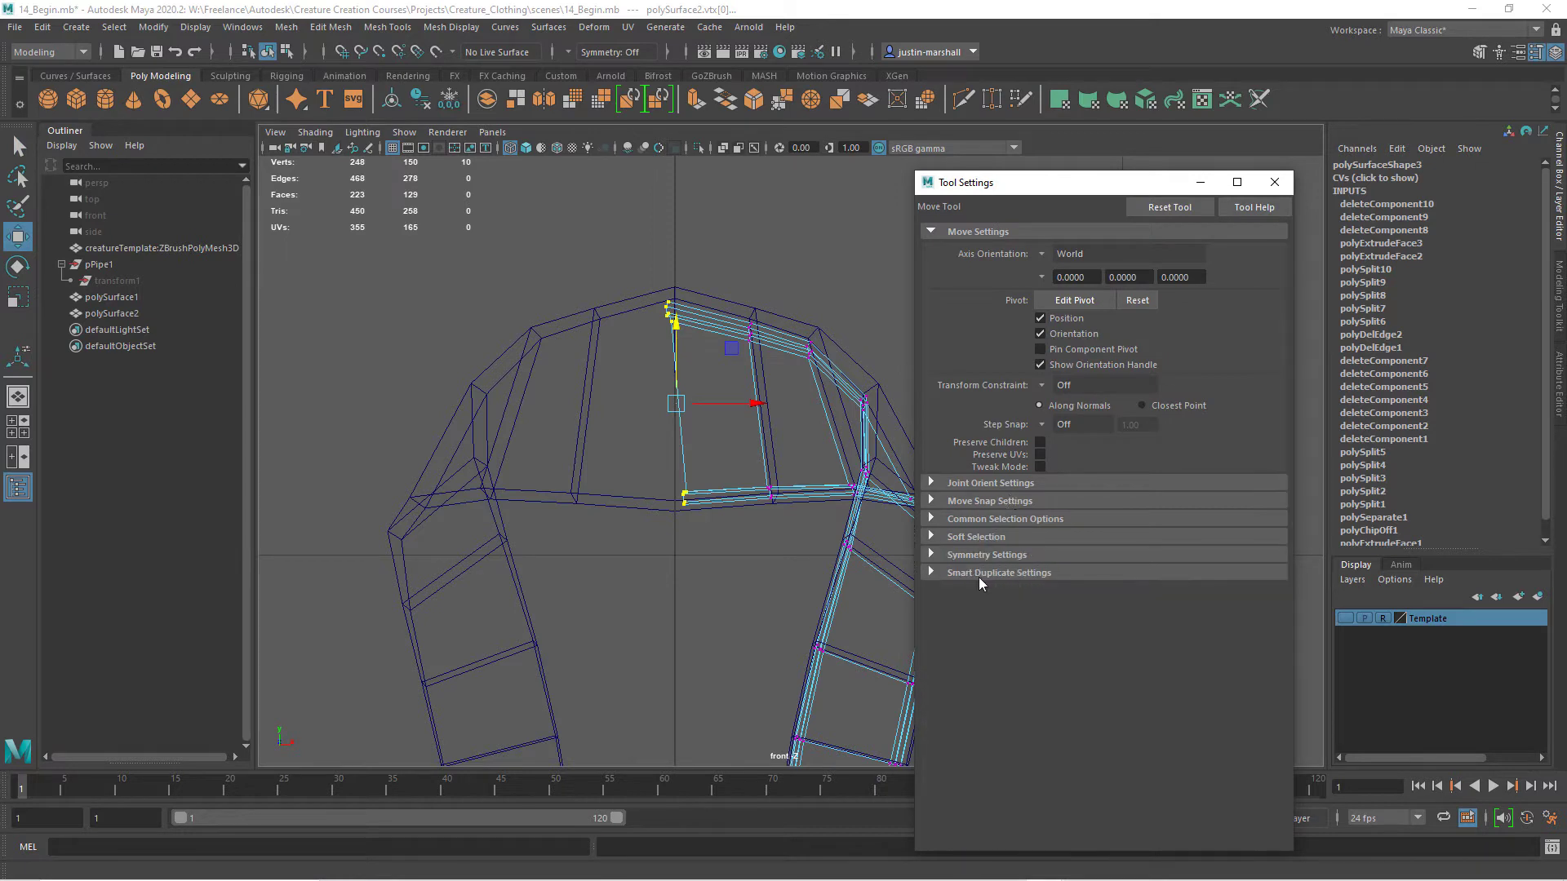
{"action": "left_click", "coordinate": [992, 501]}
{"action": "middle_click_drag", "start_coordinate": [752, 568], "coordinate": [704, 606], "text": "alt"}
{"action": "right_click_drag", "start_coordinate": [704, 605], "coordinate": [808, 600], "text": "alt"}
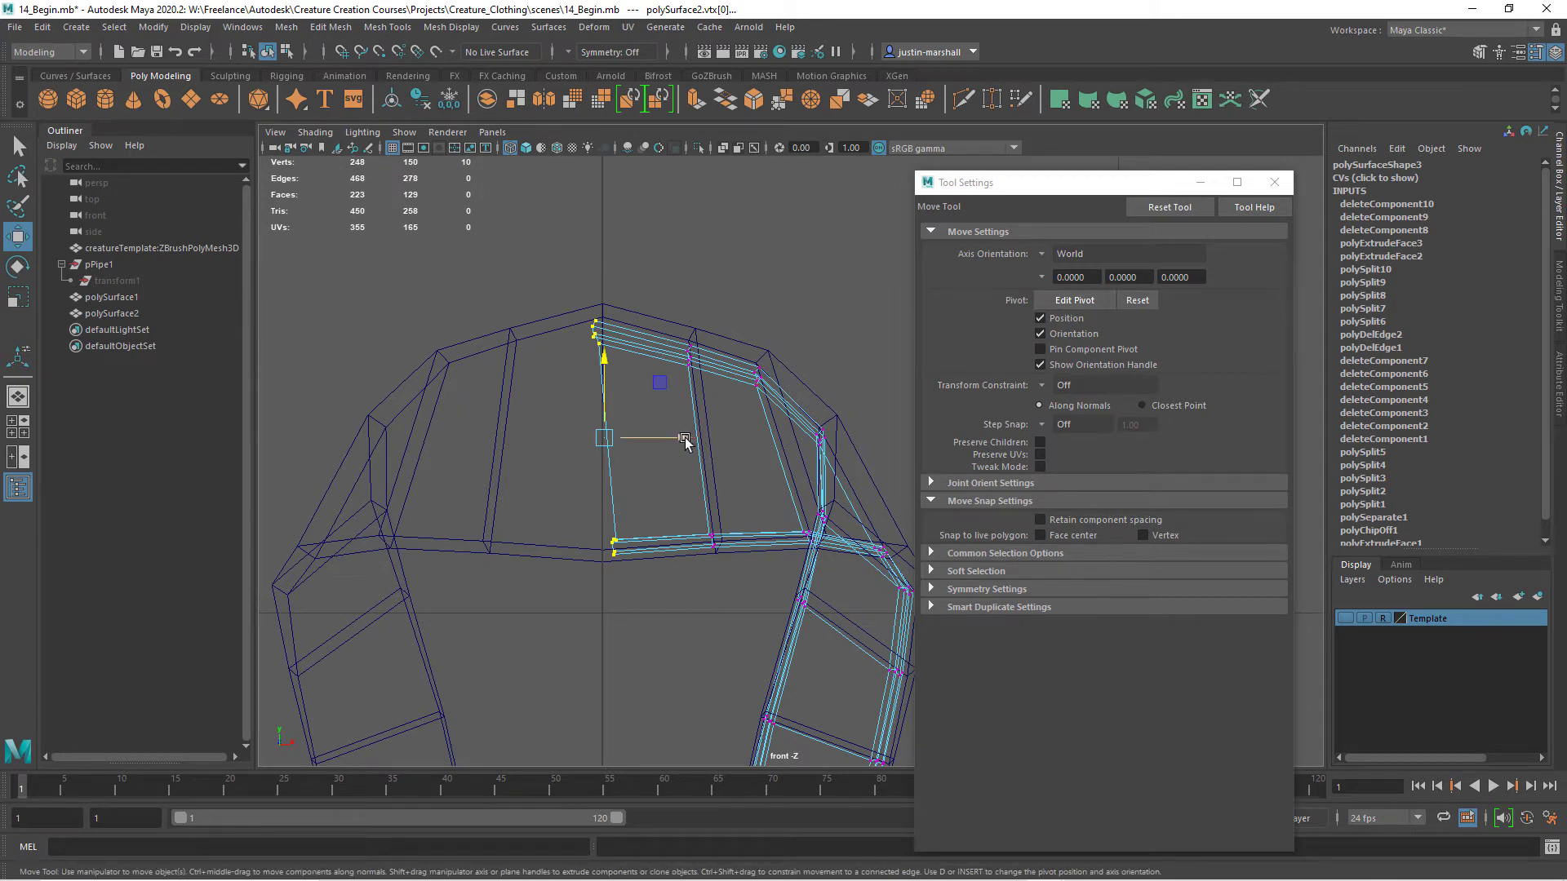
{"action": "left_click_drag", "start_coordinate": [682, 441], "coordinate": [693, 441]}
{"action": "left_click", "coordinate": [1274, 182]}
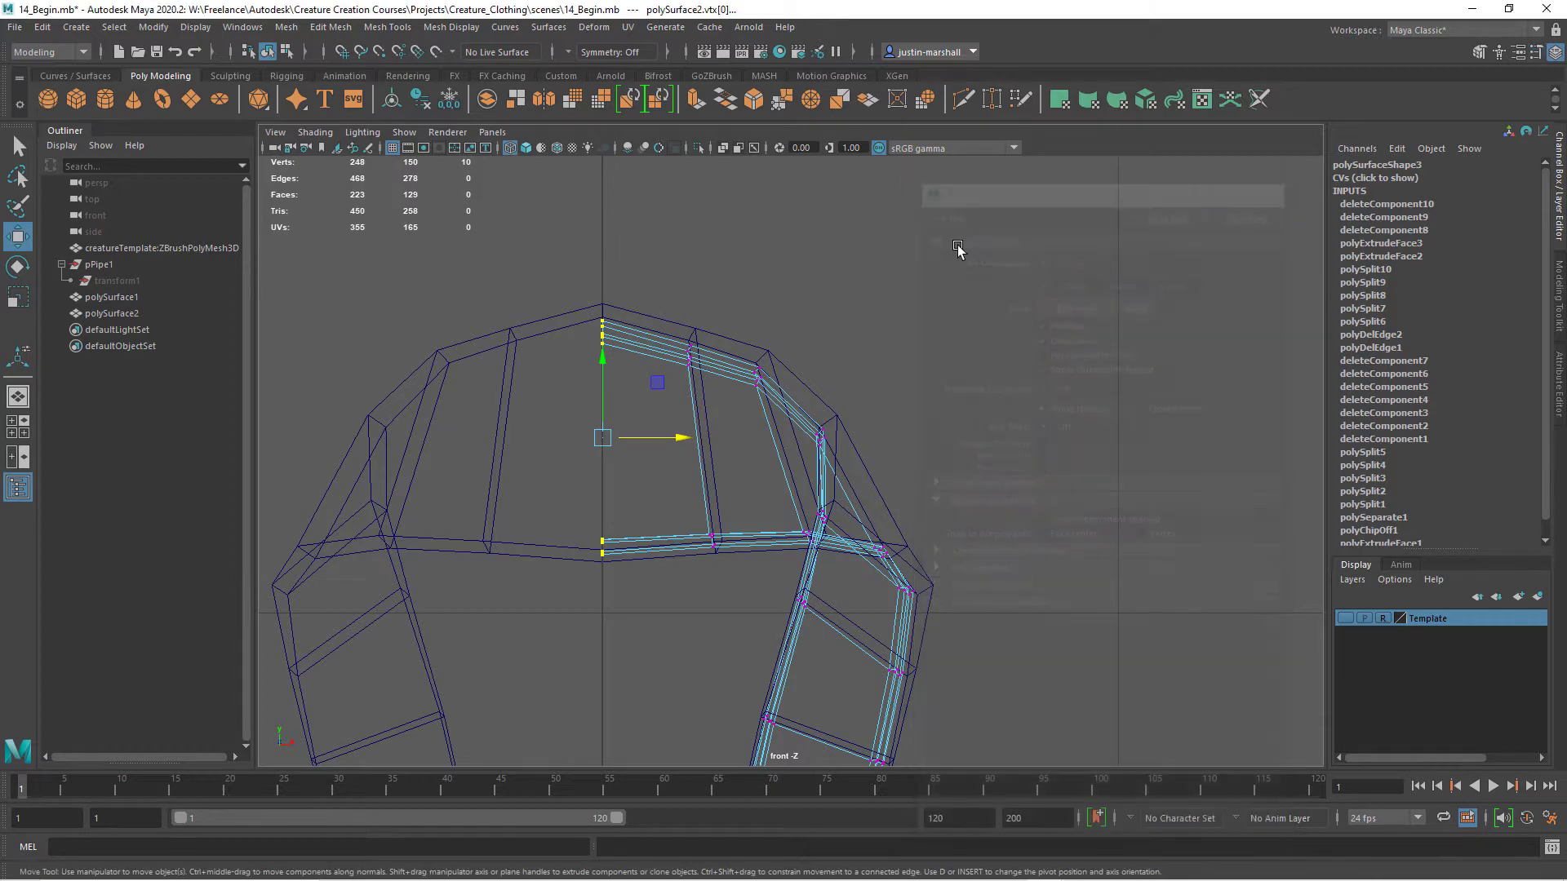
Mirror the inner lining across the world X axis in the negative direction, merging border vertices with a merge threshold of 0.1
{"action": "key", "text": "F8"}
{"action": "key", "text": "space"}
{"action": "key", "text": "space"}
{"action": "left_click_drag", "start_coordinate": [594, 315], "coordinate": [457, 302], "text": "alt"}
{"action": "left_click", "coordinate": [286, 27]}
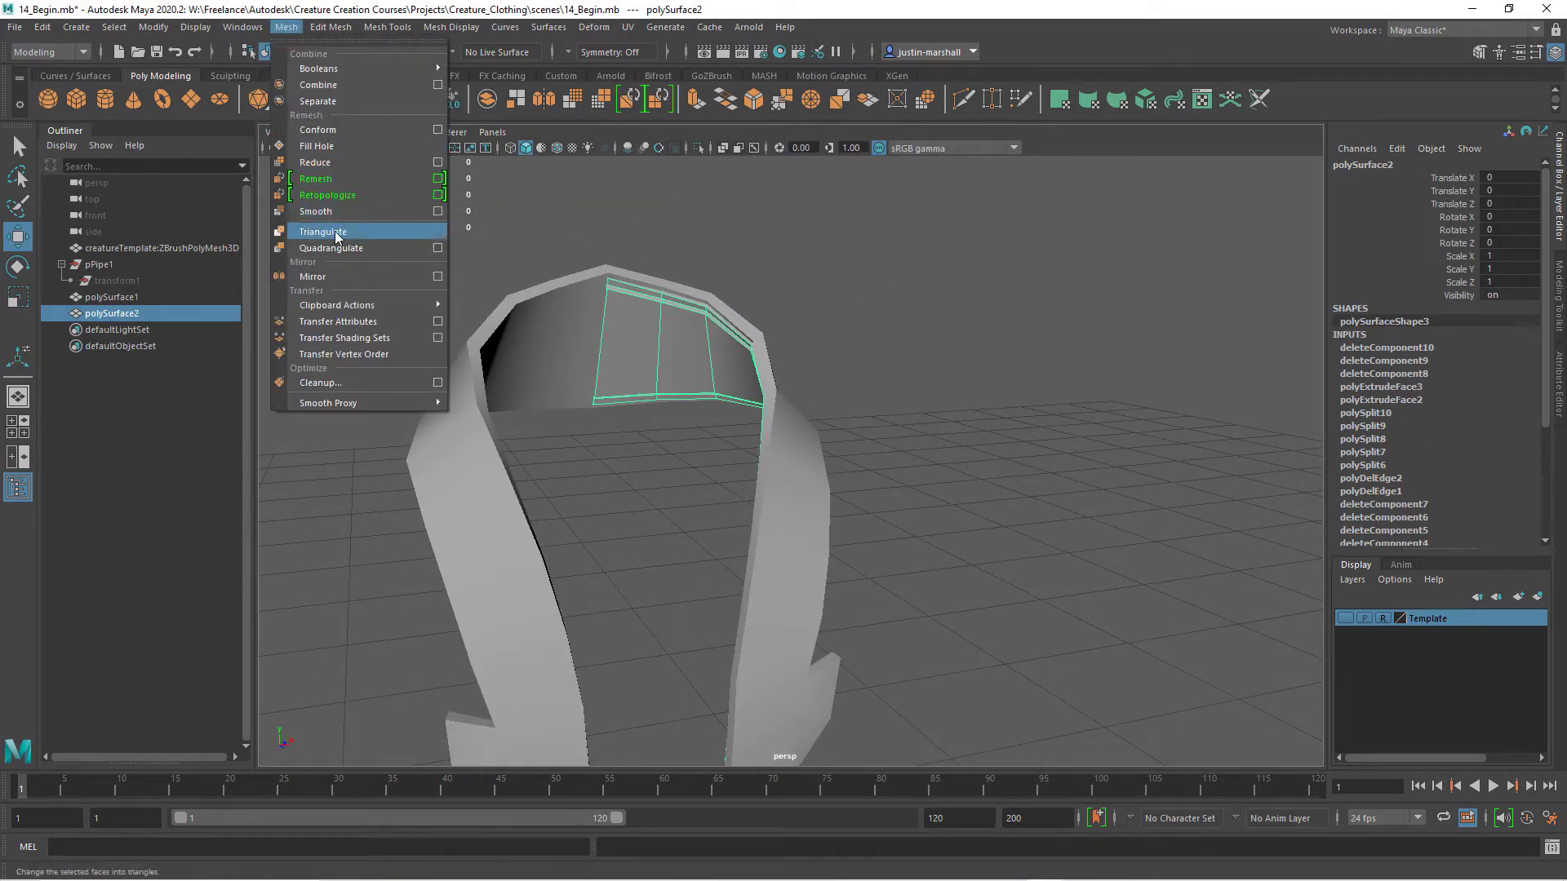
{"action": "left_click", "coordinate": [333, 274]}
{"action": "scroll", "coordinate": [816, 489], "scroll_direction": "up", "scroll_amount": 3}
{"action": "left_click", "coordinate": [1165, 560]}
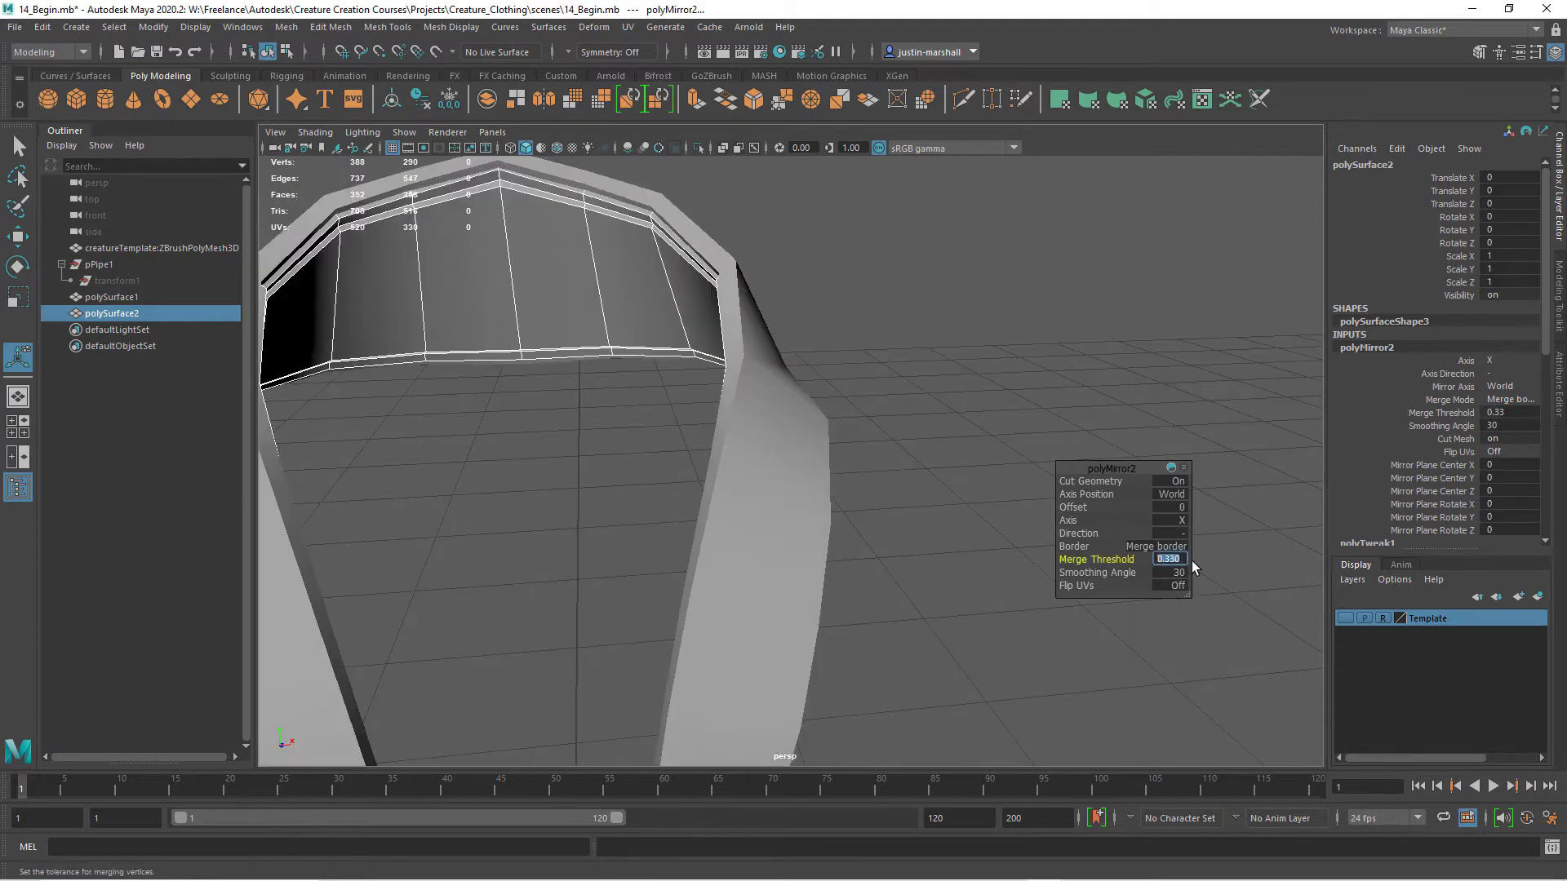
{"action": "type", "text": ".1"}
{"action": "key", "text": "Return"}
Return to object selection and turn off two-sided lighting in the perspective view to check which way the surfaces face
{"action": "left_click_drag", "start_coordinate": [803, 531], "coordinate": [587, 433], "text": "alt"}
{"action": "scroll", "coordinate": [605, 472], "scroll_direction": "down", "scroll_amount": 3}
{"action": "left_click", "coordinate": [287, 52]}
{"action": "left_click", "coordinate": [253, 52]}
{"action": "scroll", "coordinate": [580, 367], "scroll_direction": "down", "scroll_amount": 2}
{"action": "left_click", "coordinate": [405, 133]}
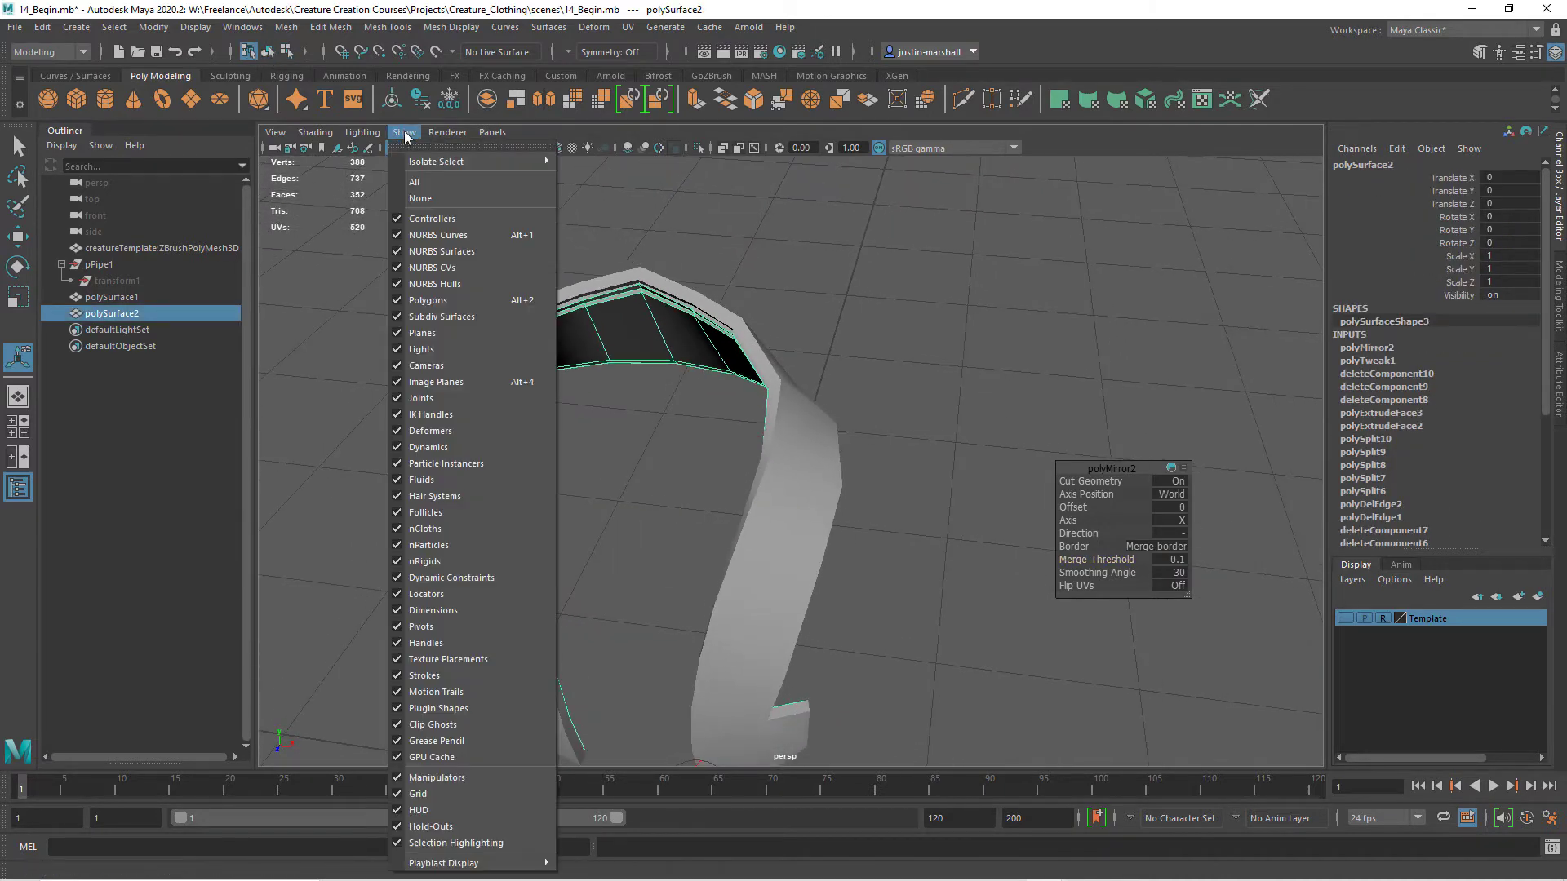
{"action": "mouse_move", "coordinate": [369, 139]}
{"action": "left_click", "coordinate": [383, 247]}
{"action": "left_click_drag", "start_coordinate": [647, 393], "coordinate": [693, 350], "text": "alt"}
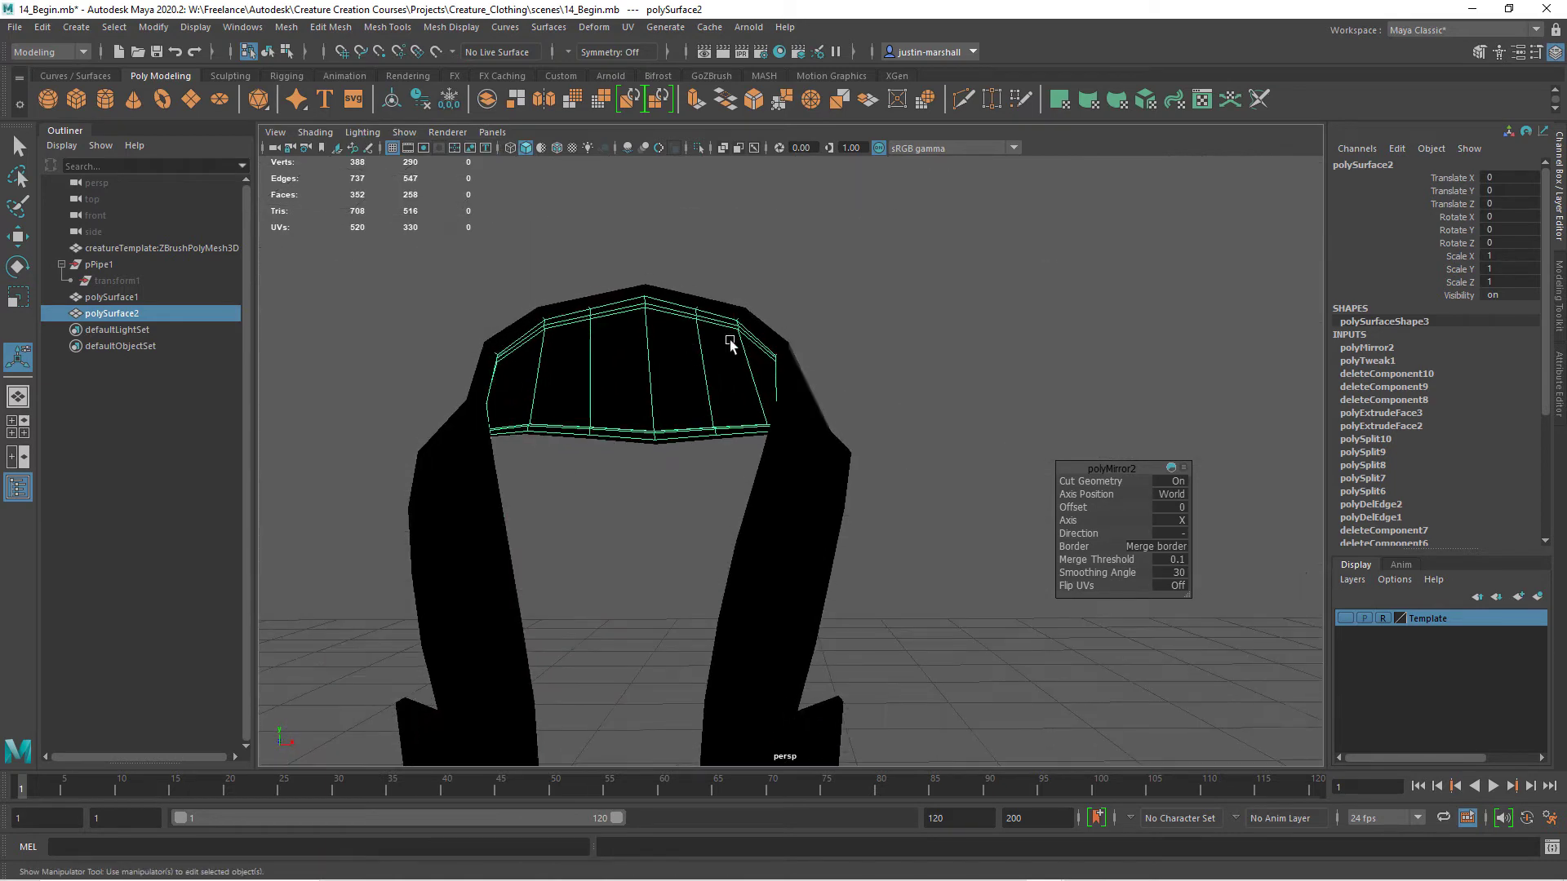
Reverse the normals of both the inner lining and the outer strap, and show the Template layer again
{"action": "left_click", "coordinate": [621, 465]}
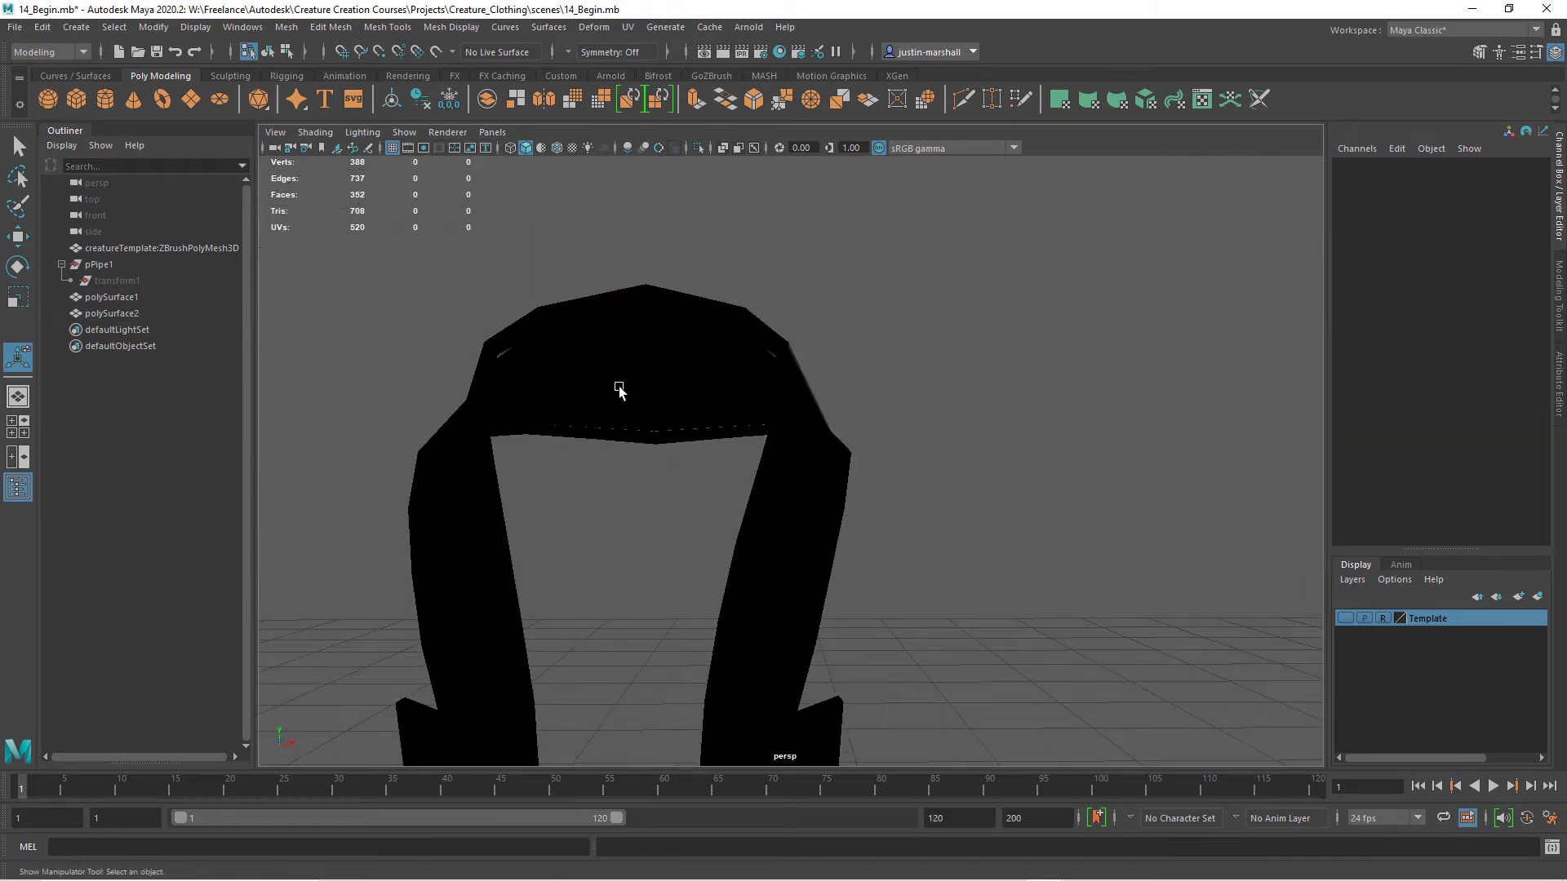
{"action": "left_click", "coordinate": [663, 371]}
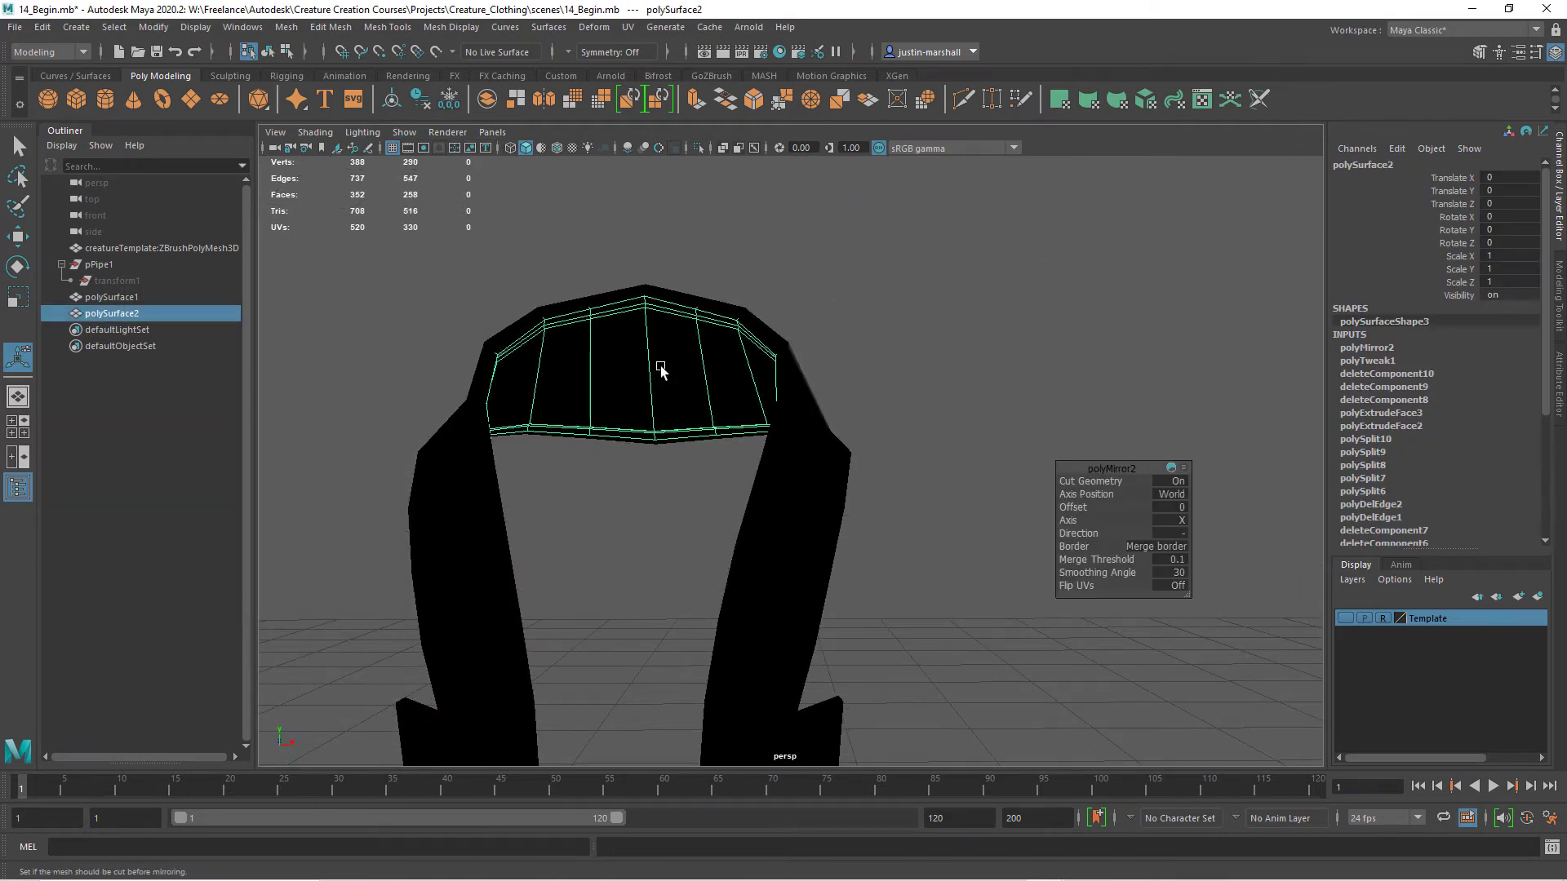
{"action": "left_click", "coordinate": [452, 27]}
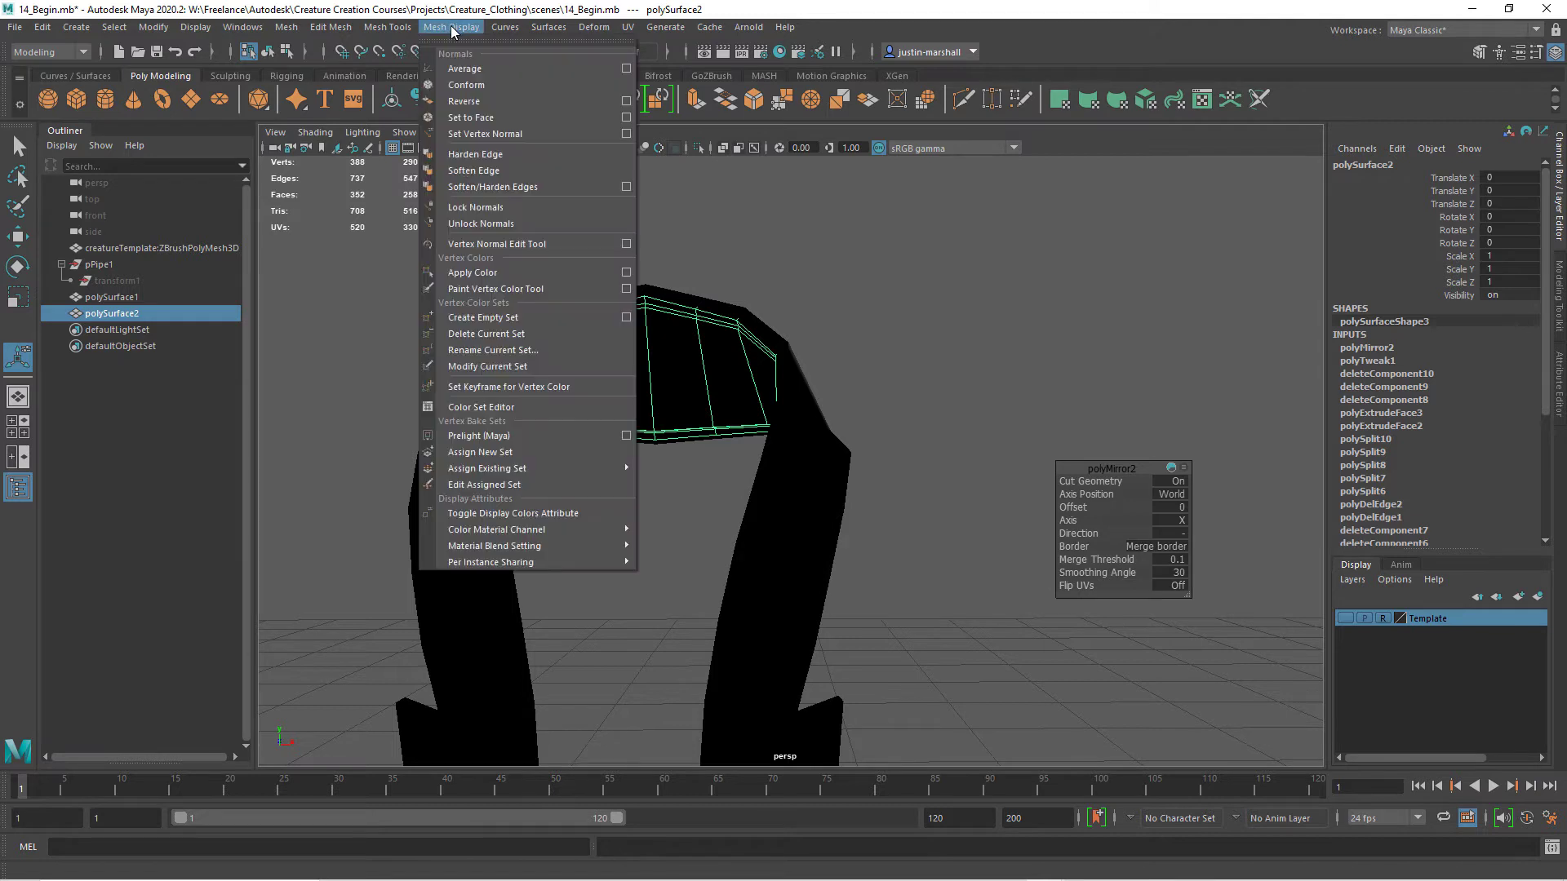
{"action": "left_click", "coordinate": [491, 104]}
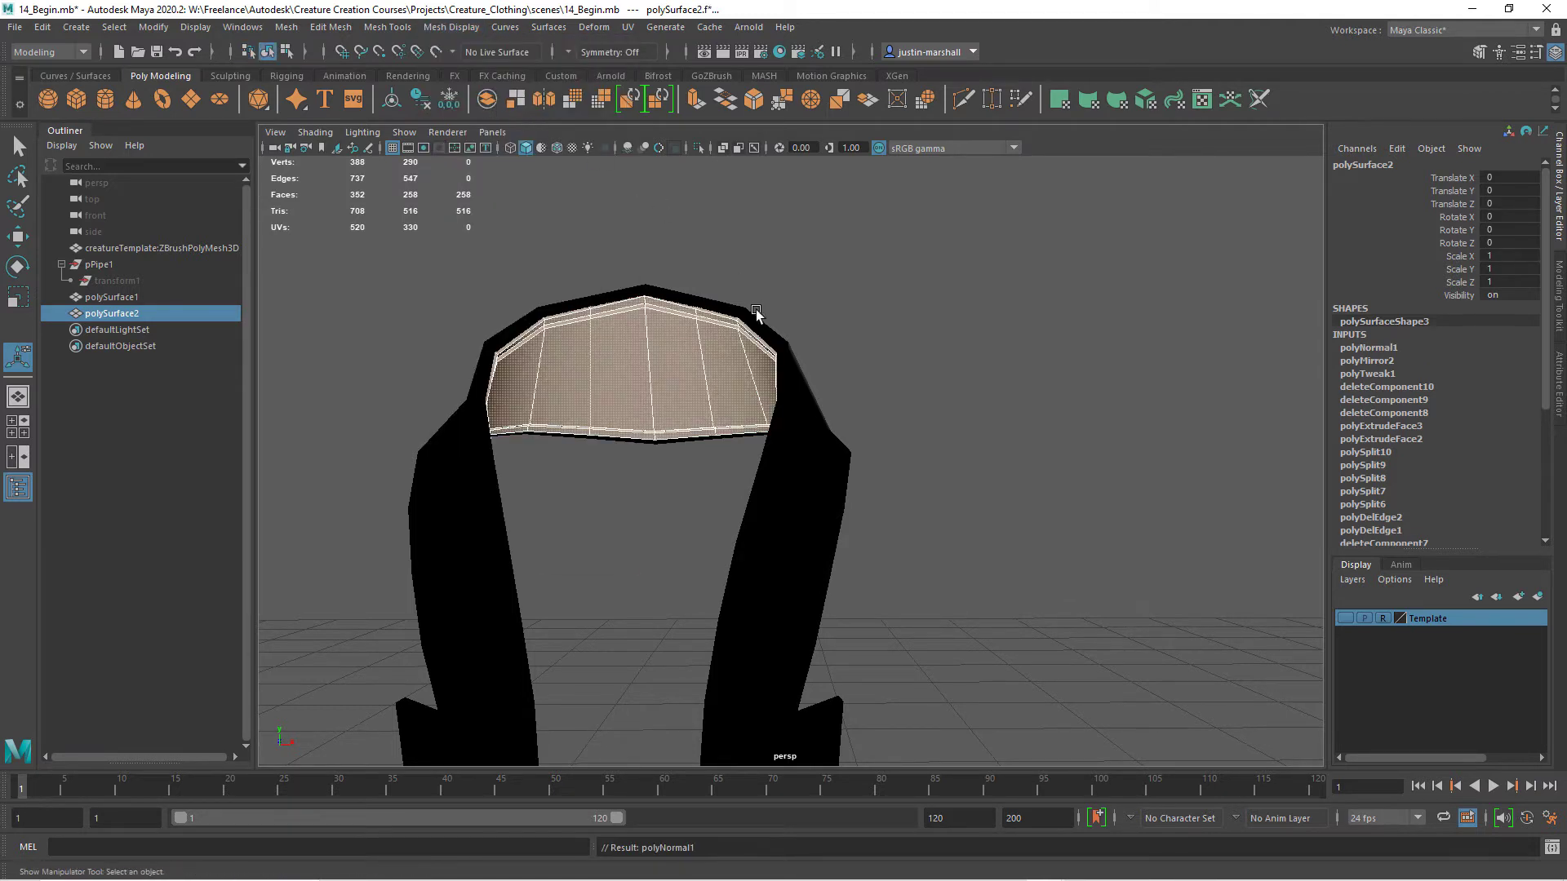
{"action": "left_click", "coordinate": [769, 327]}
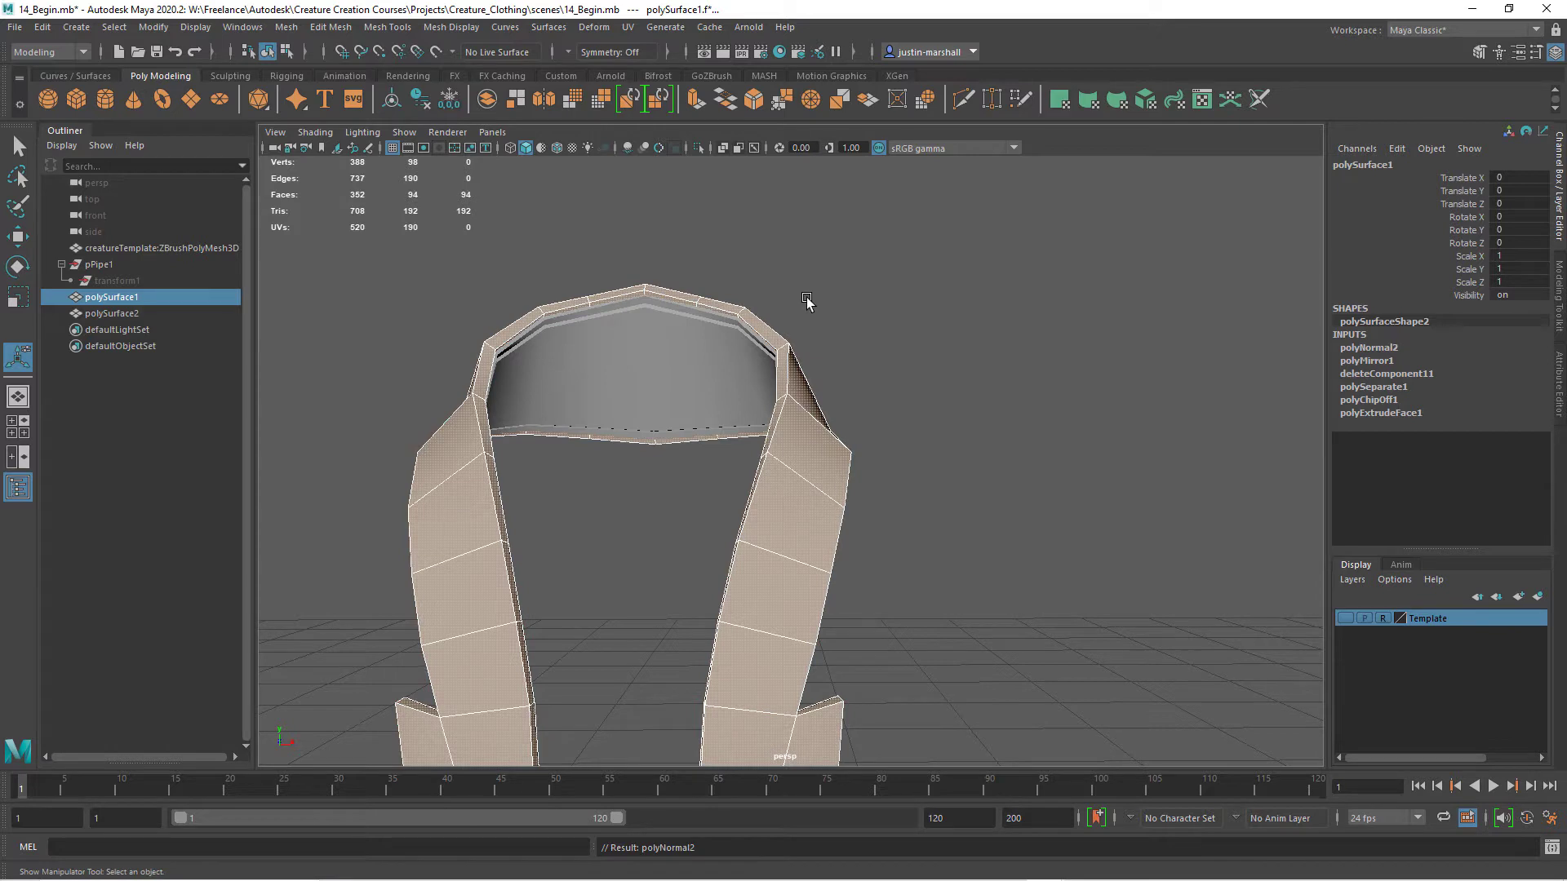
{"action": "left_click", "coordinate": [850, 385]}
{"action": "left_click_drag", "start_coordinate": [850, 384], "coordinate": [761, 422], "text": "alt"}
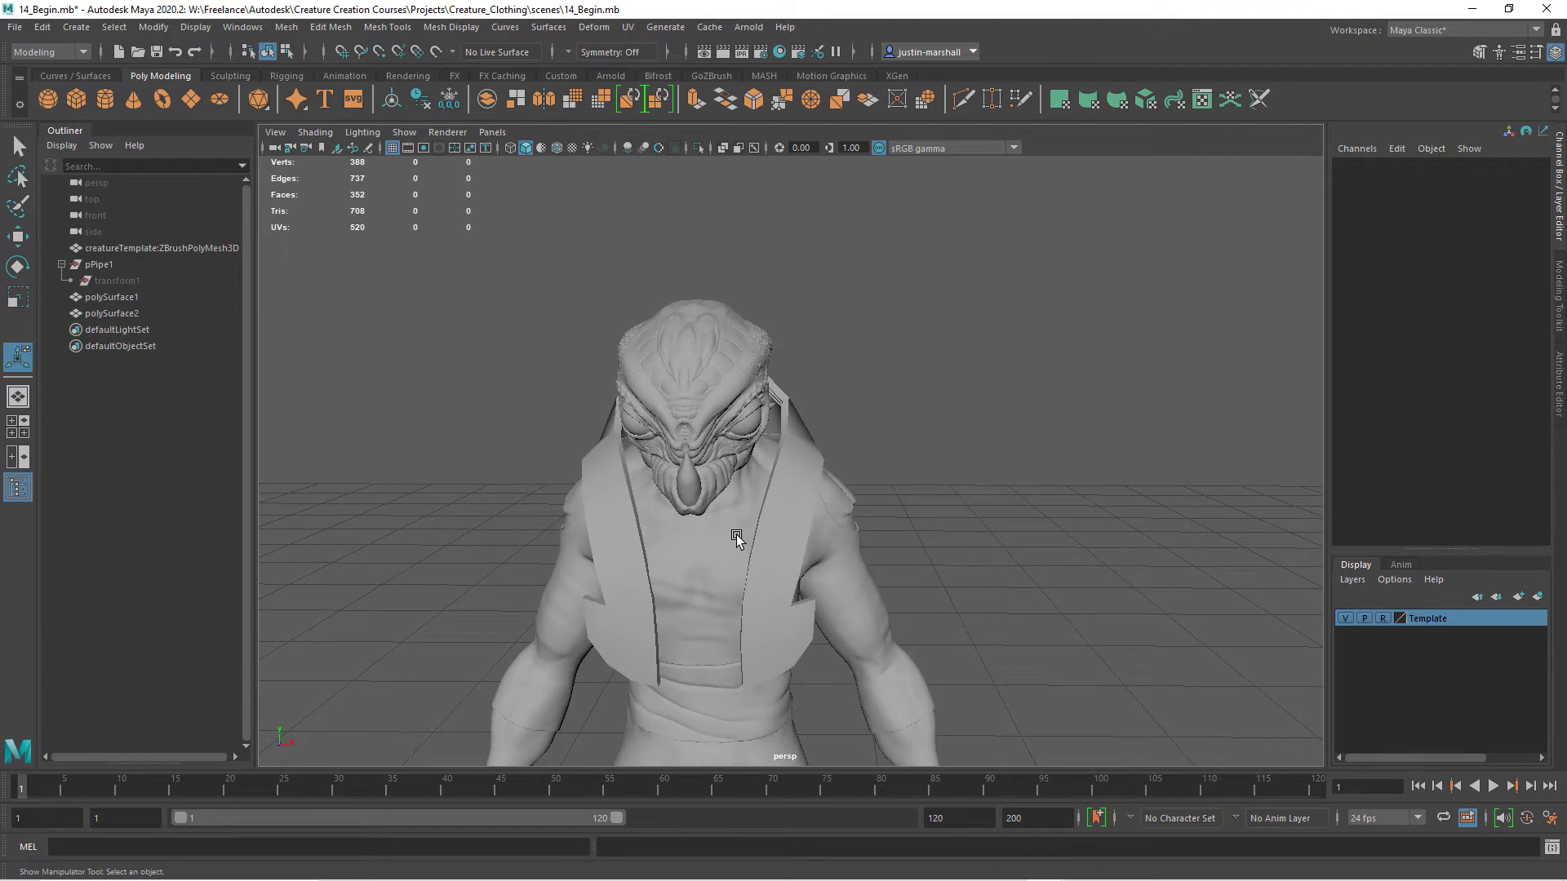
Select the outer strap and set the Move tool's symmetry to World X
{"action": "left_click", "coordinate": [779, 547]}
{"action": "scroll", "coordinate": [799, 484], "scroll_direction": "up", "scroll_amount": 5}
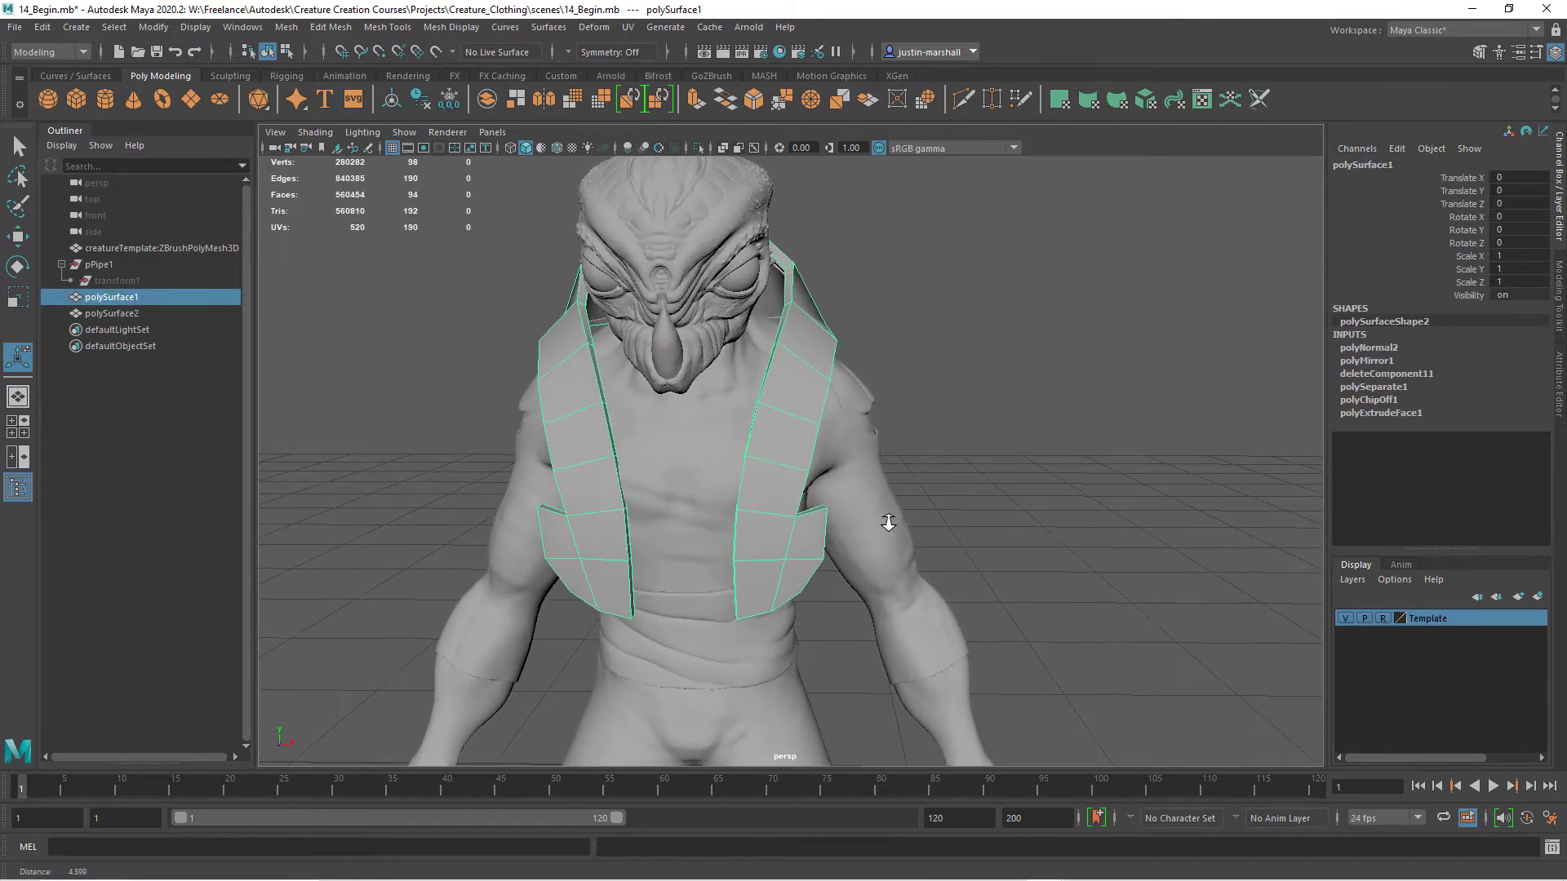
{"action": "left_click_drag", "start_coordinate": [765, 471], "coordinate": [790, 477], "text": "alt"}
{"action": "double_click", "coordinate": [17, 236]}
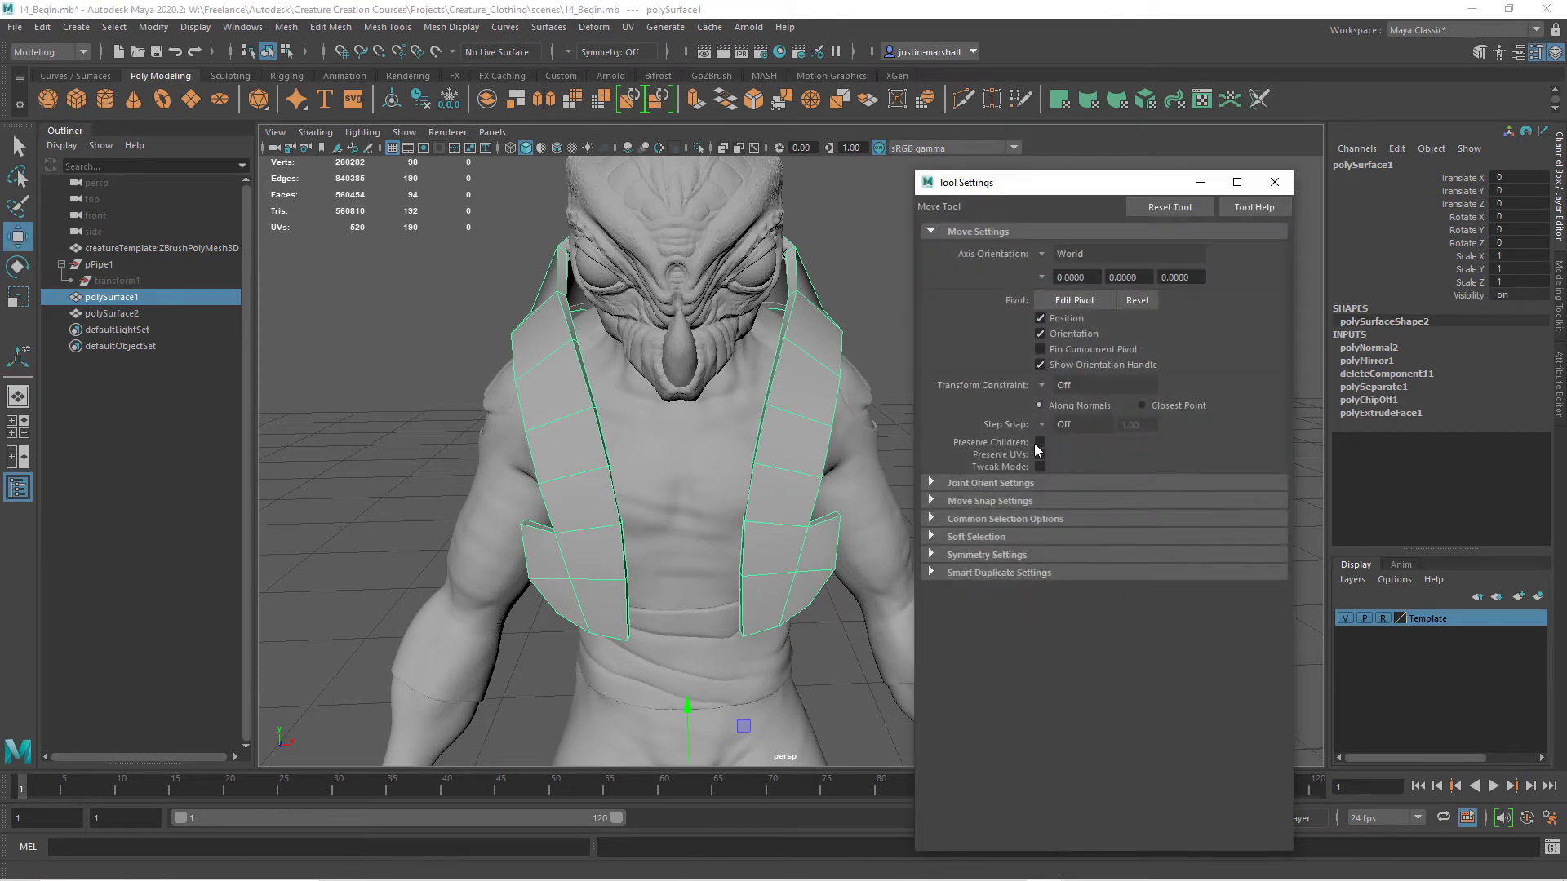
{"action": "left_click", "coordinate": [995, 553]}
{"action": "left_click", "coordinate": [1041, 574]}
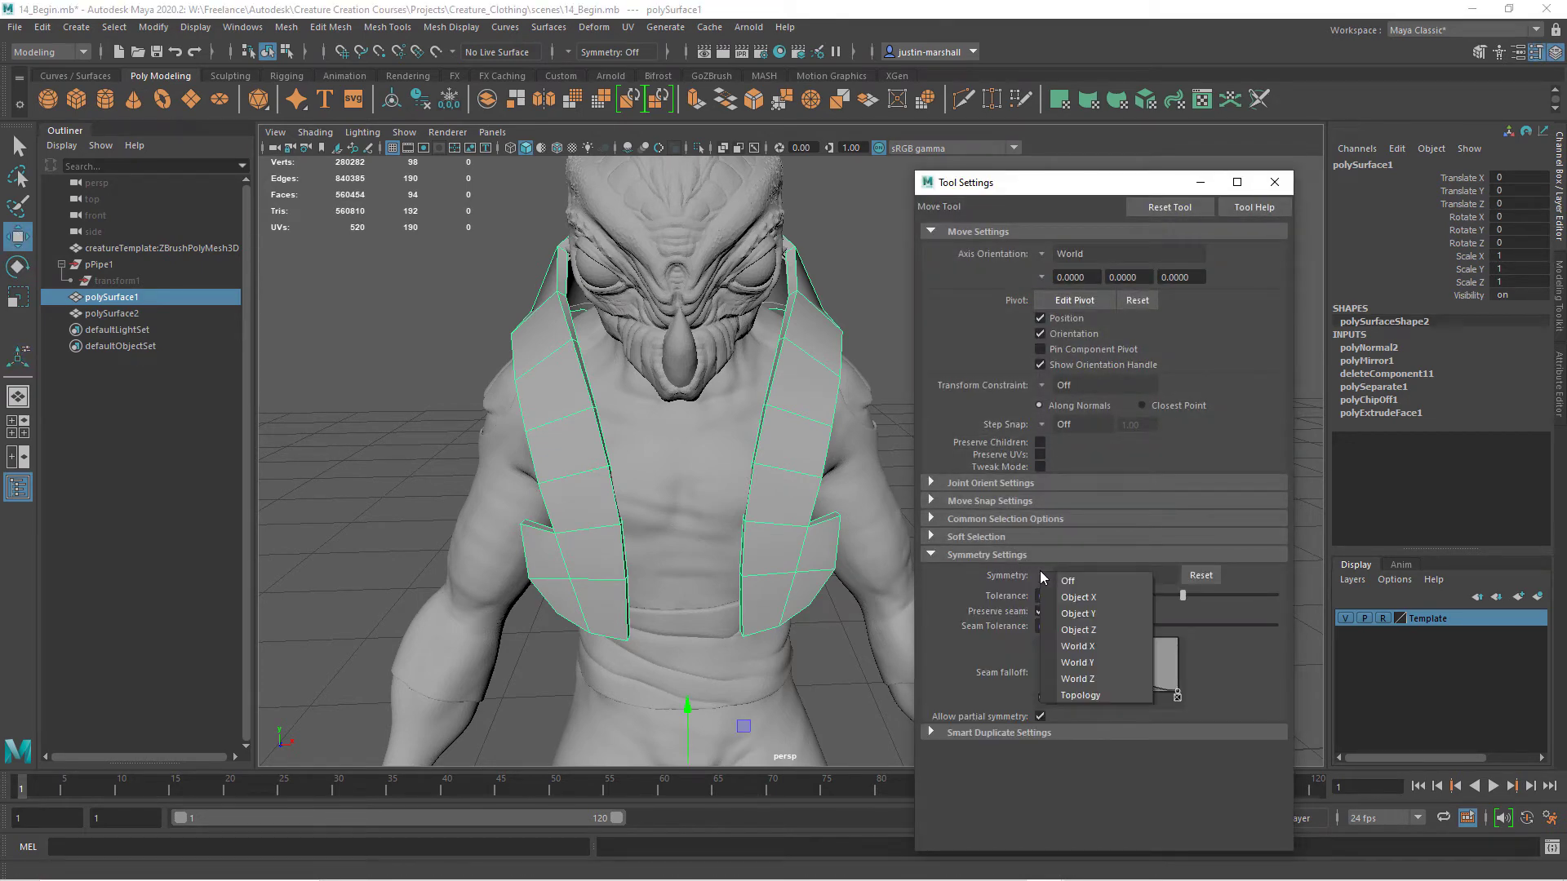
{"action": "left_click", "coordinate": [1077, 645]}
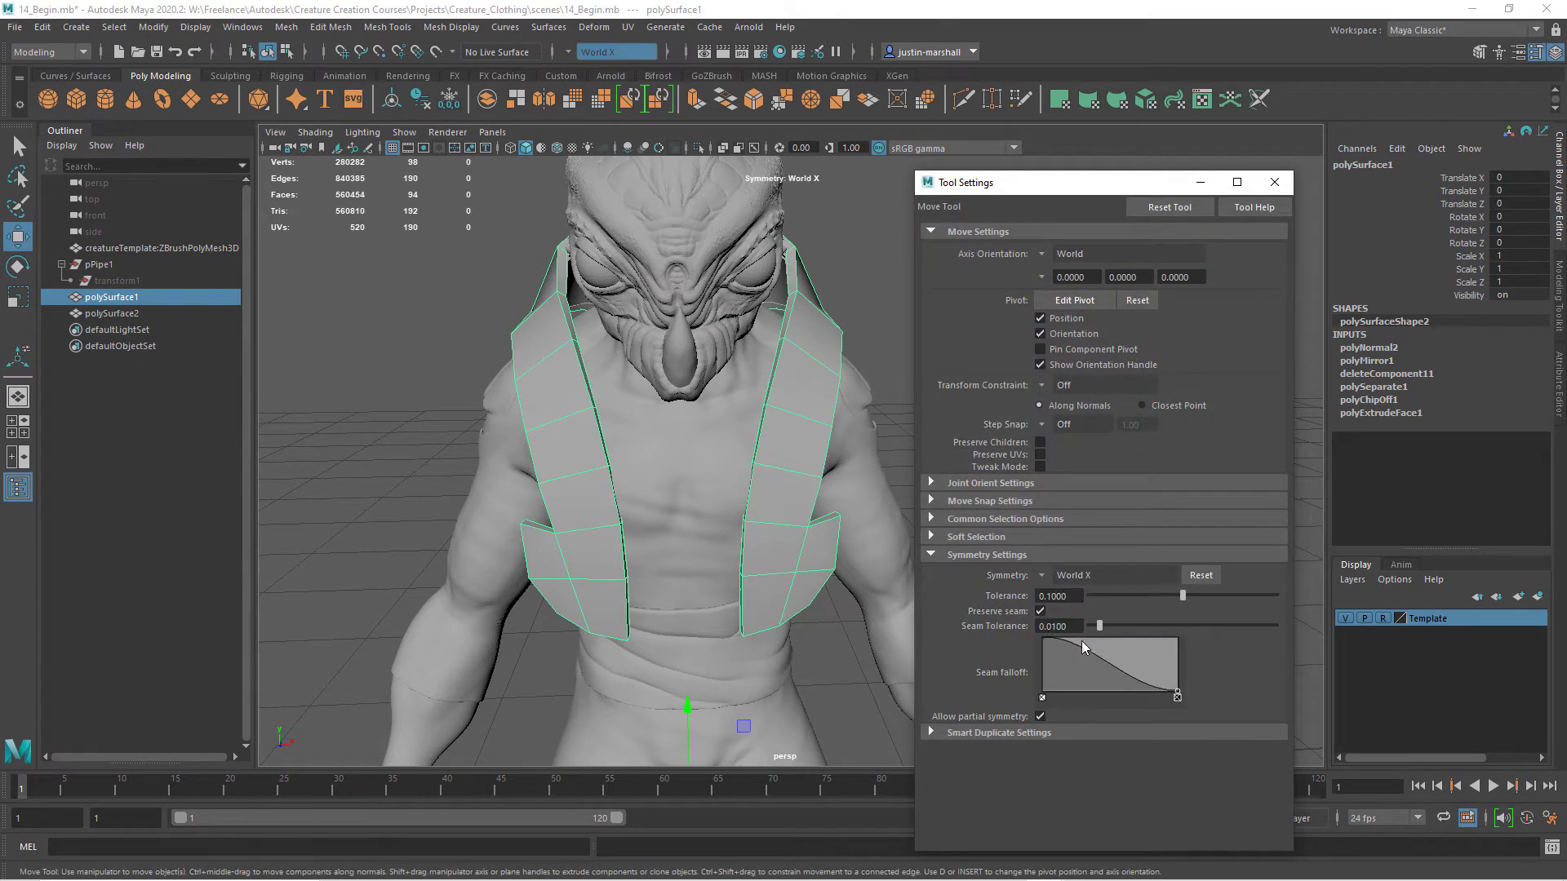
Select the outer strap's lower chest vertices and move them inward along X, towards the creature's centre
{"action": "left_click_drag", "start_coordinate": [787, 454], "coordinate": [748, 454], "text": "alt"}
{"action": "right_click_drag", "start_coordinate": [748, 454], "coordinate": [712, 439]}
{"action": "left_click_drag", "start_coordinate": [713, 441], "coordinate": [695, 408], "text": "alt"}
{"action": "left_click_drag", "start_coordinate": [831, 410], "coordinate": [666, 711]}
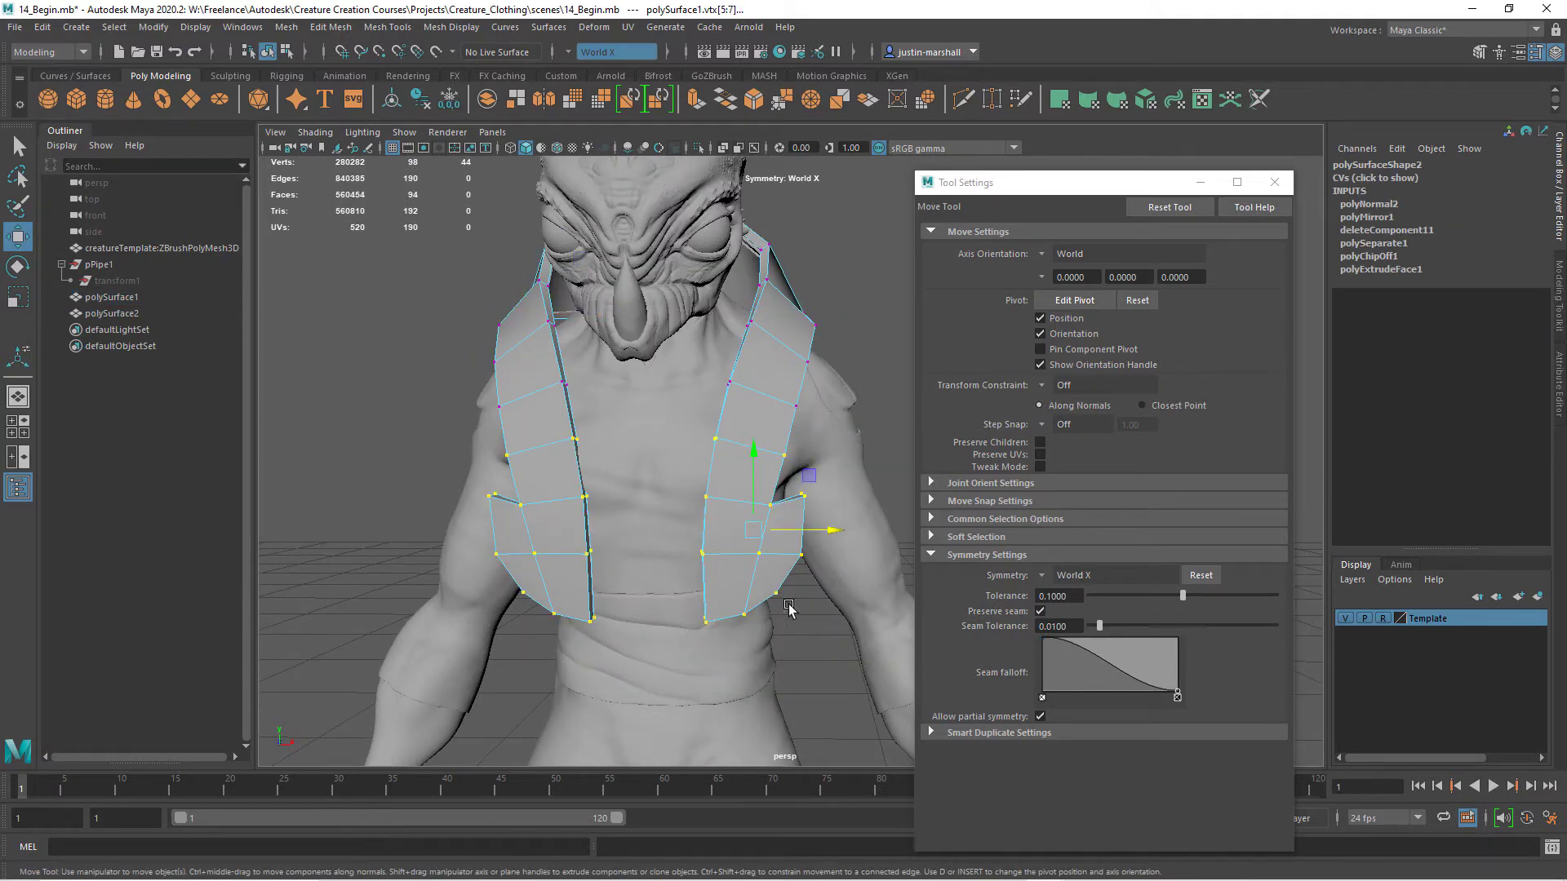
{"action": "left_click_drag", "start_coordinate": [833, 539], "coordinate": [813, 536]}
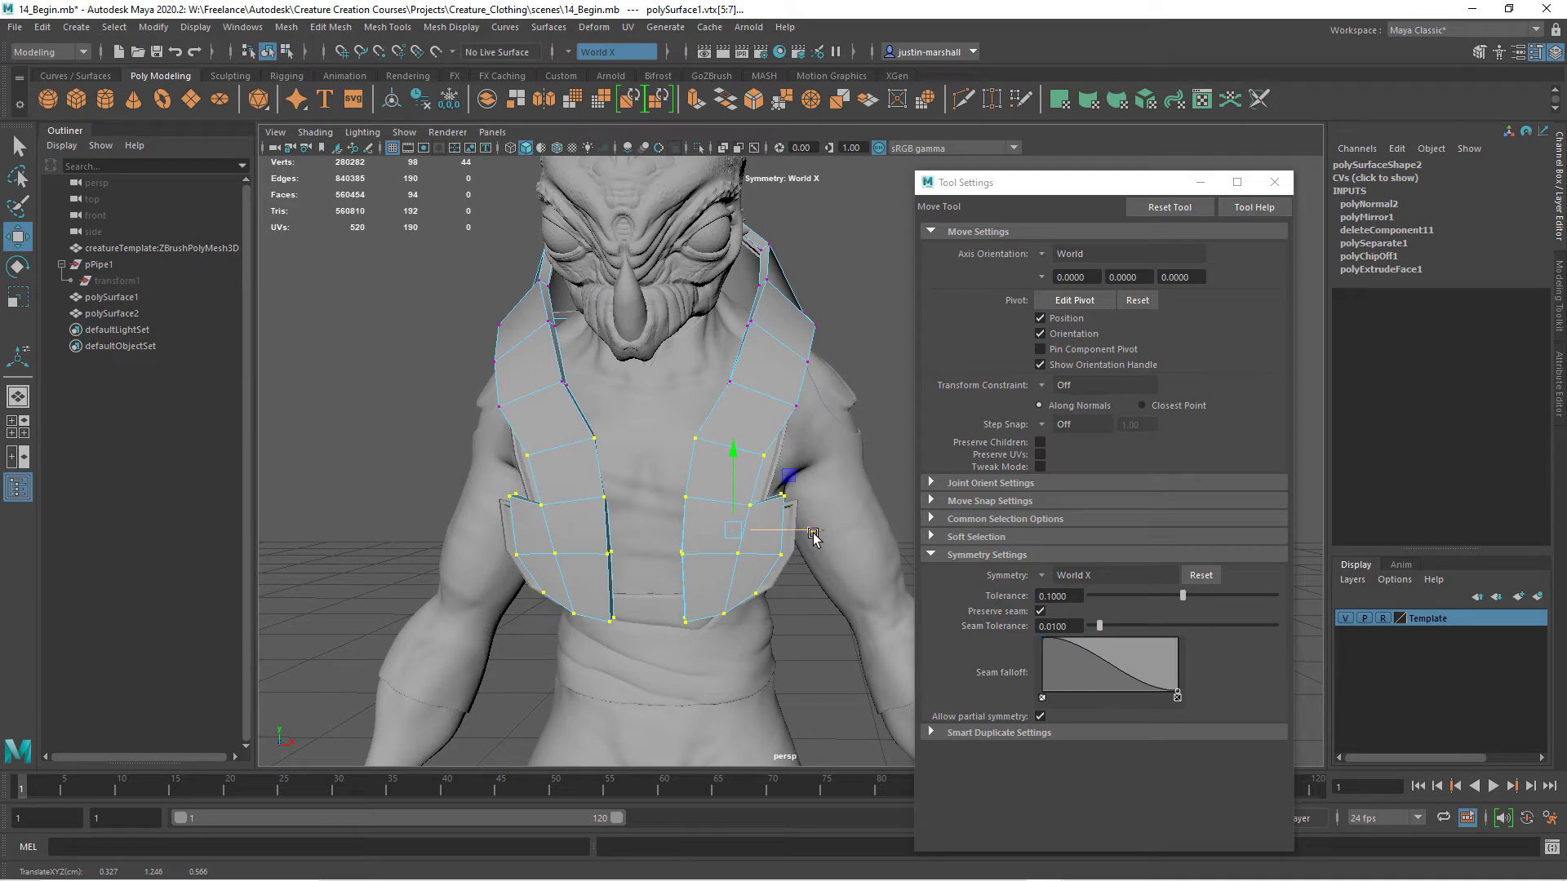
{"action": "left_click_drag", "start_coordinate": [814, 535], "coordinate": [812, 534]}
Select the outer strap's upper chest row of vertices and shift it slightly inward along X
{"action": "left_click_drag", "start_coordinate": [798, 369], "coordinate": [712, 435], "text": "alt"}
{"action": "left_click_drag", "start_coordinate": [846, 420], "coordinate": [836, 419]}
{"action": "mouse_move", "coordinate": [788, 483]}
{"action": "left_mouse_down", "text": "alt"}
{"action": "mouse_move", "coordinate": [797, 461]}
{"action": "mouse_move", "coordinate": [768, 462]}
{"action": "left_mouse_up", "text": "alt"}
{"action": "middle_click_drag", "start_coordinate": [733, 509], "coordinate": [709, 459], "text": "alt"}
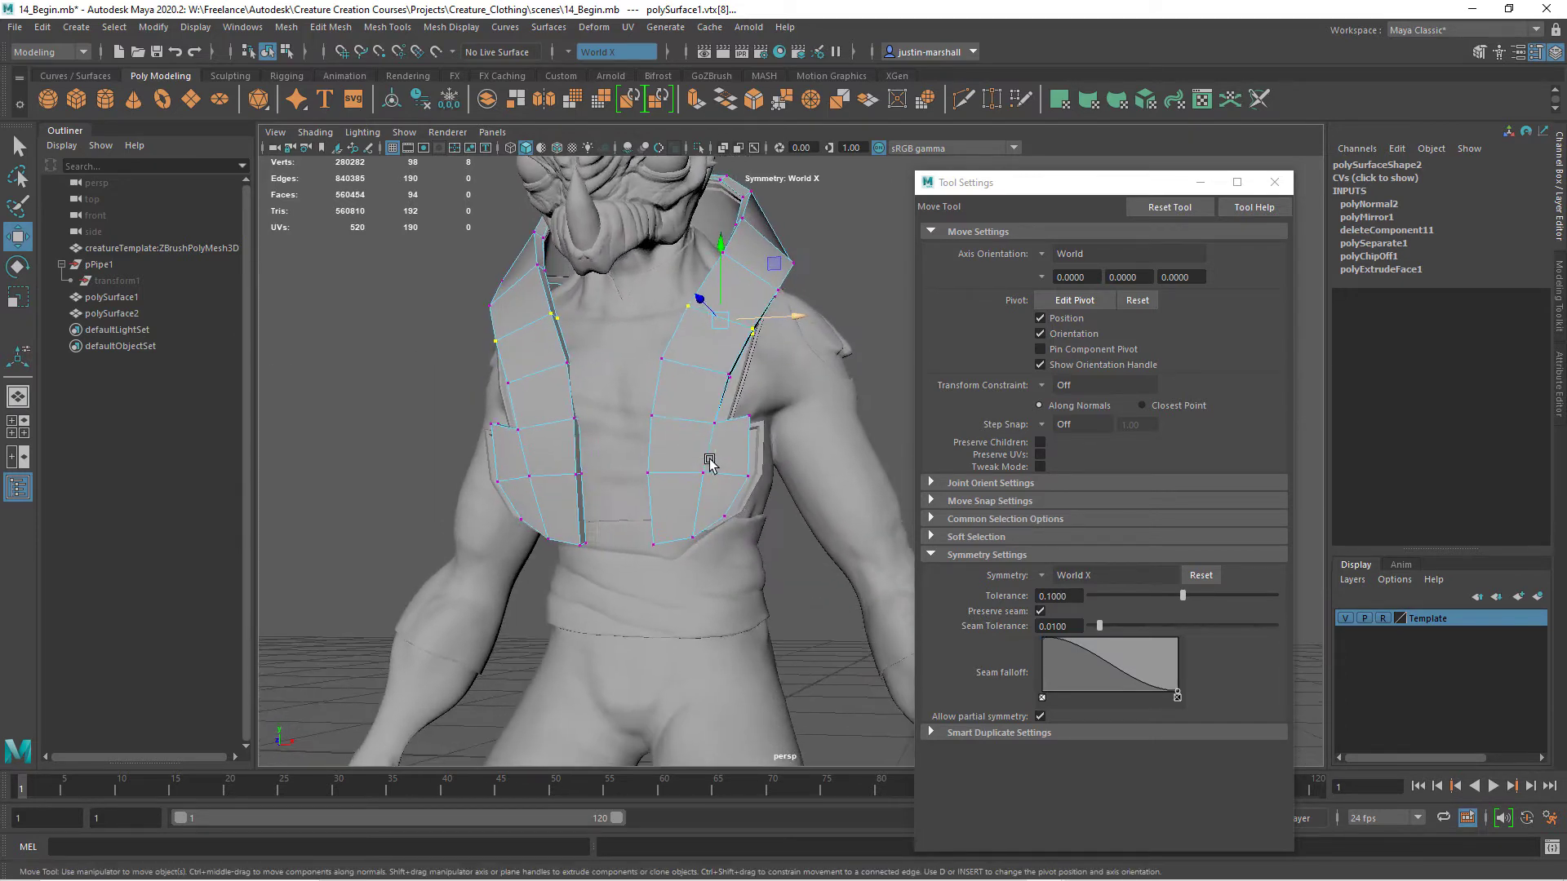
{"action": "left_click_drag", "start_coordinate": [719, 479], "coordinate": [706, 475], "text": "alt"}
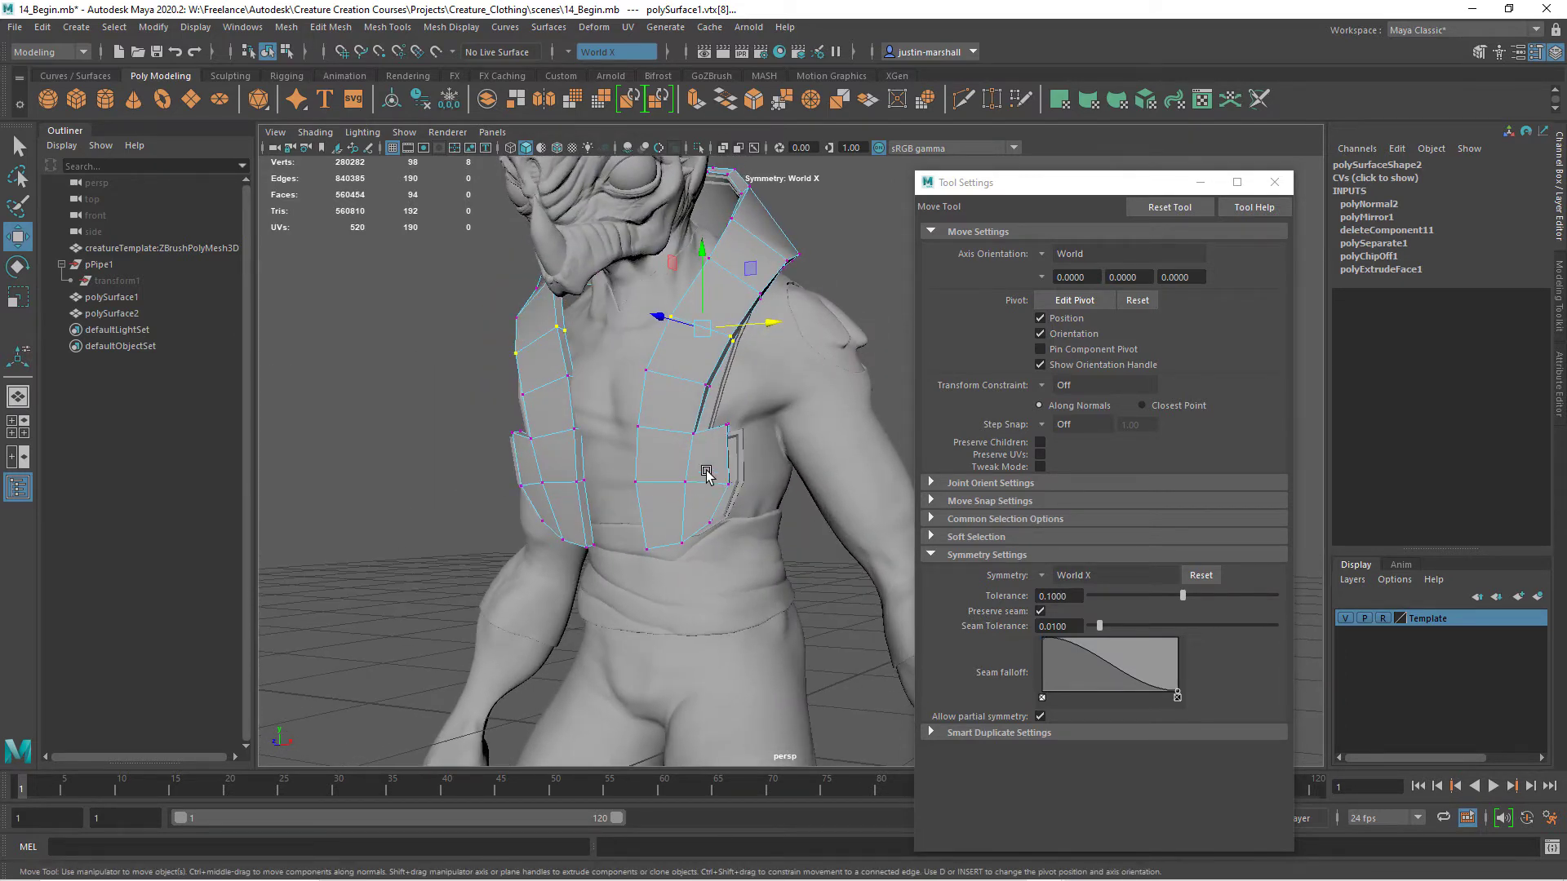
Select the lining's lower vertices and move them along X to fit beneath the outer strap, with wireframe on shaded displayed
{"action": "key", "text": "F8"}
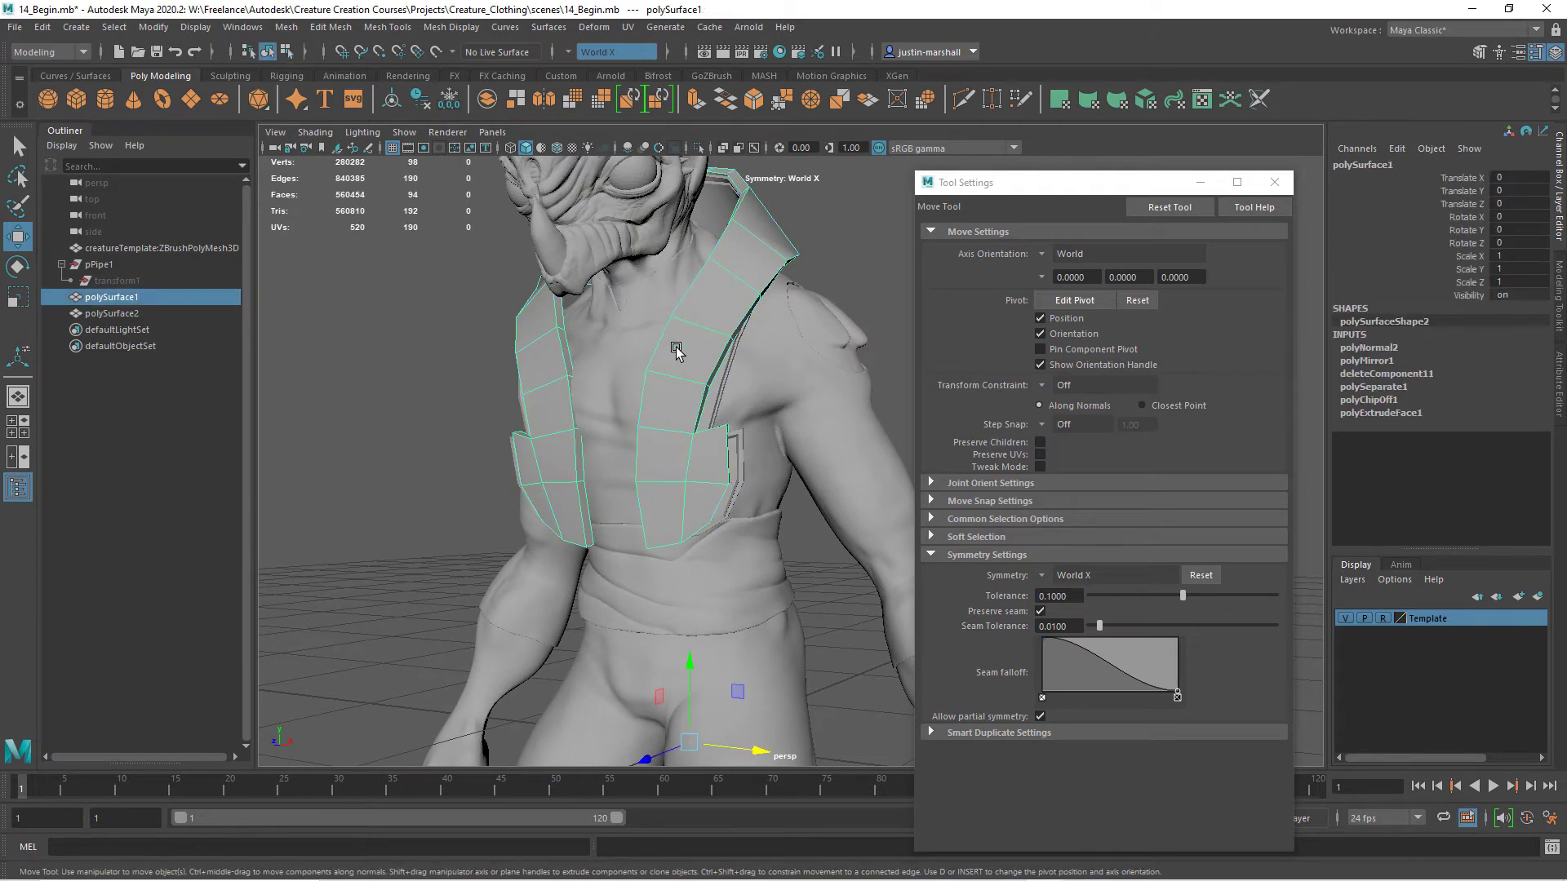
{"action": "left_click", "coordinate": [720, 388]}
{"action": "right_click_drag", "start_coordinate": [721, 383], "coordinate": [669, 383]}
{"action": "left_click_drag", "start_coordinate": [673, 385], "coordinate": [555, 630], "text": "alt"}
{"action": "scroll", "coordinate": [743, 503], "scroll_direction": "up", "scroll_amount": 3}
{"action": "mouse_move", "coordinate": [743, 503]}
{"action": "left_mouse_down", "text": "alt"}
{"action": "mouse_move", "coordinate": [741, 540]}
{"action": "mouse_move", "coordinate": [744, 490]}
{"action": "mouse_move", "coordinate": [552, 482]}
{"action": "mouse_move", "coordinate": [664, 483]}
{"action": "mouse_move", "coordinate": [695, 428]}
{"action": "left_mouse_up", "text": "alt"}
{"action": "left_click", "coordinate": [557, 148]}
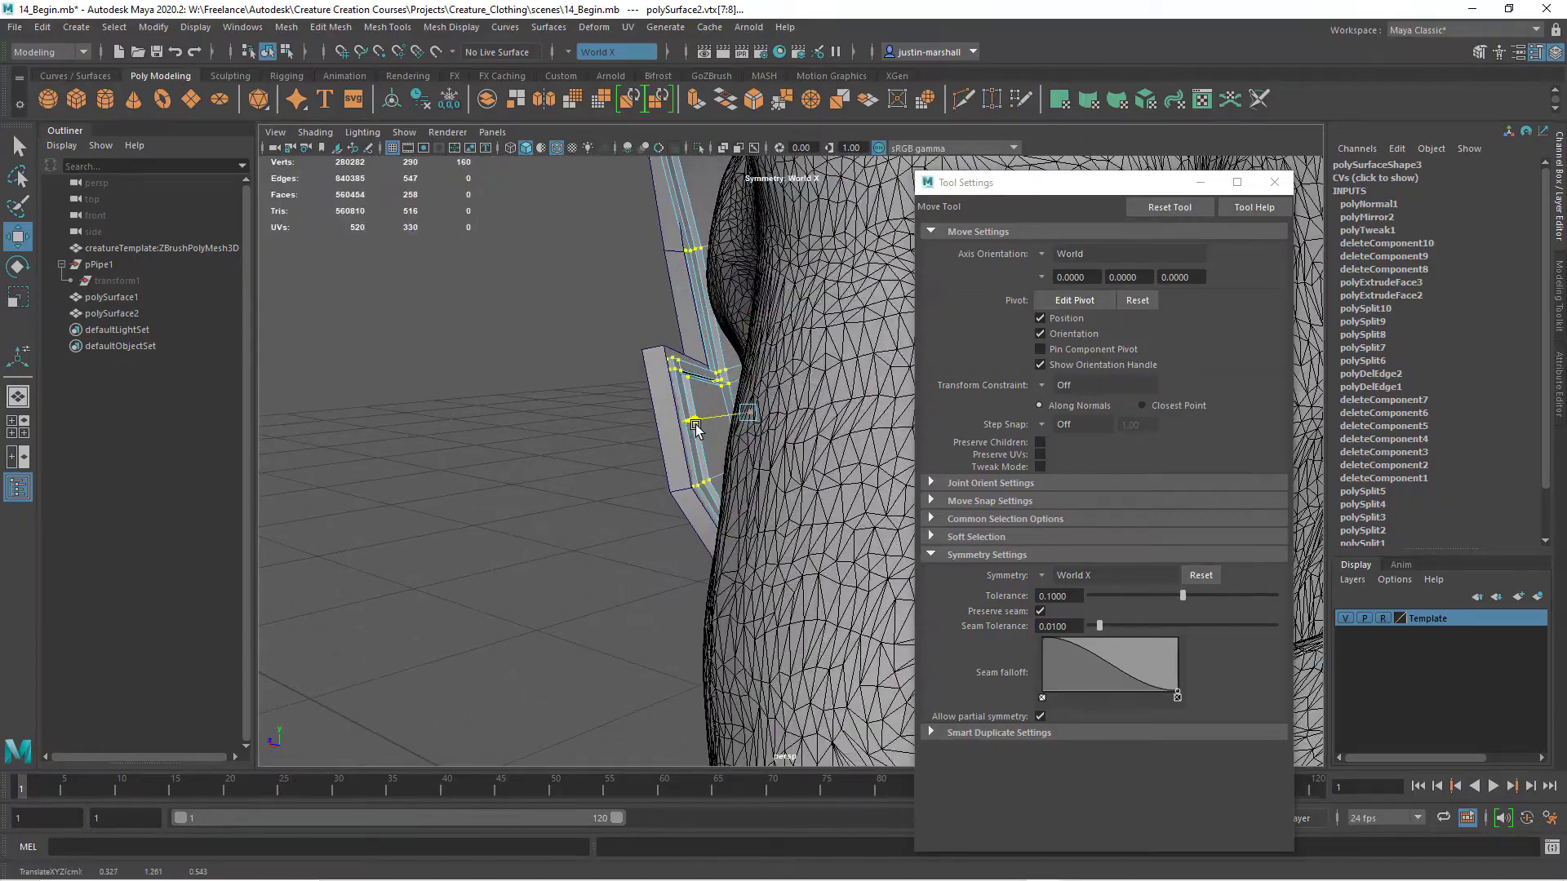
{"action": "mouse_move", "coordinate": [638, 476]}
{"action": "left_mouse_down", "text": "alt"}
{"action": "mouse_move", "coordinate": [653, 482]}
{"action": "mouse_move", "coordinate": [659, 455]}
{"action": "mouse_move", "coordinate": [665, 468]}
{"action": "left_mouse_up", "text": "alt"}
{"action": "left_click_drag", "start_coordinate": [785, 496], "coordinate": [843, 571]}
{"action": "middle_click_drag", "start_coordinate": [836, 543], "coordinate": [689, 511], "text": "alt"}
{"action": "left_click_drag", "start_coordinate": [689, 511], "coordinate": [641, 492], "text": "alt"}
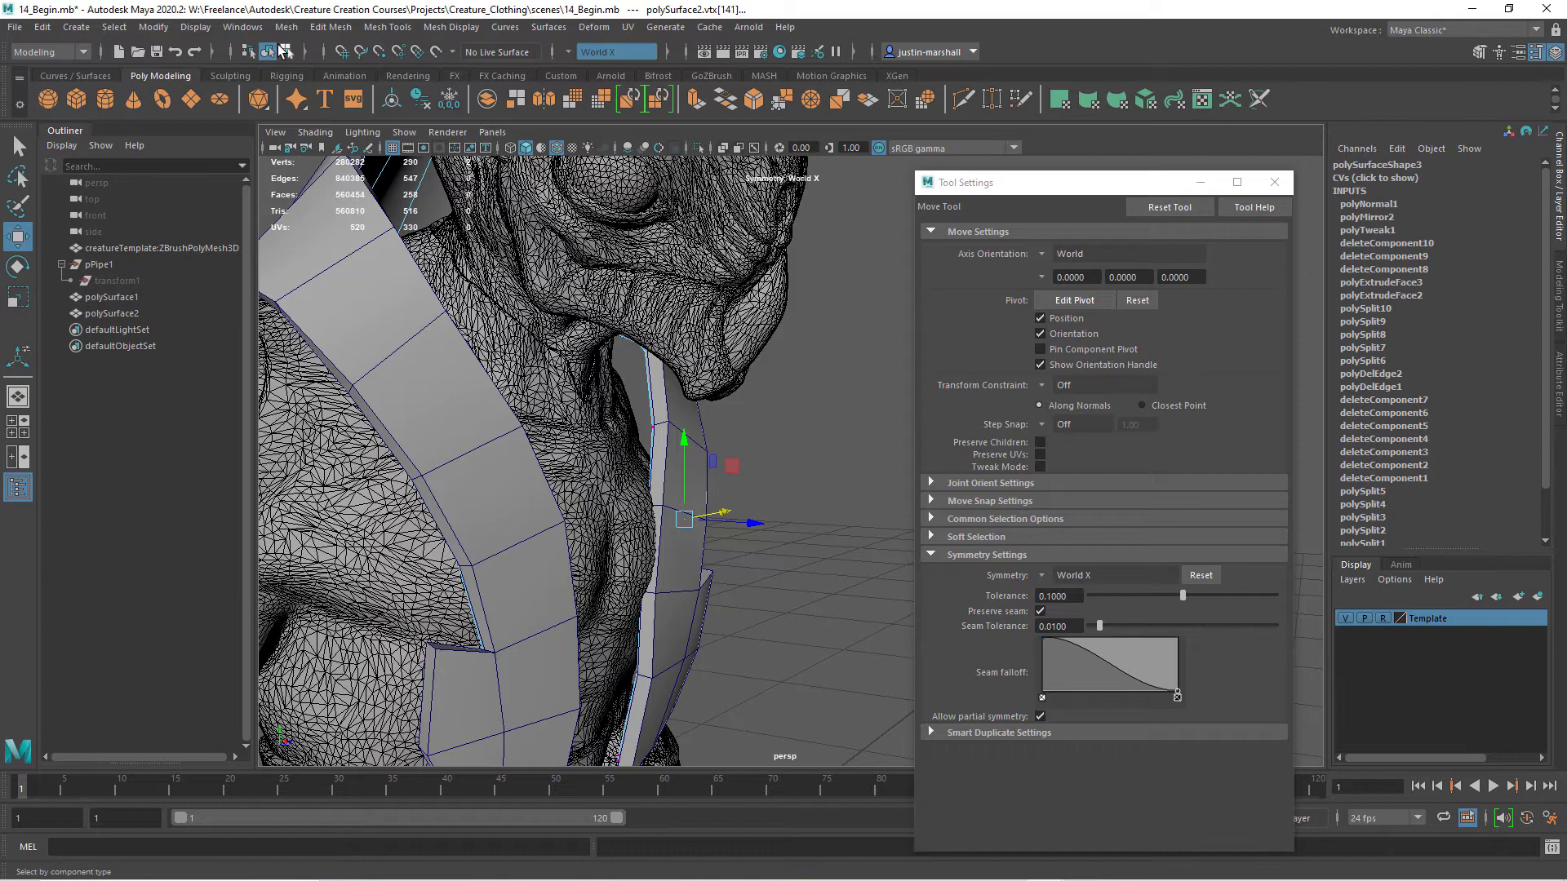
Turn on Soft Select with a Surface falloff radius of 1.00 and move the outer strap's mid-chest vertices forward along Z
{"action": "left_click", "coordinate": [269, 52]}
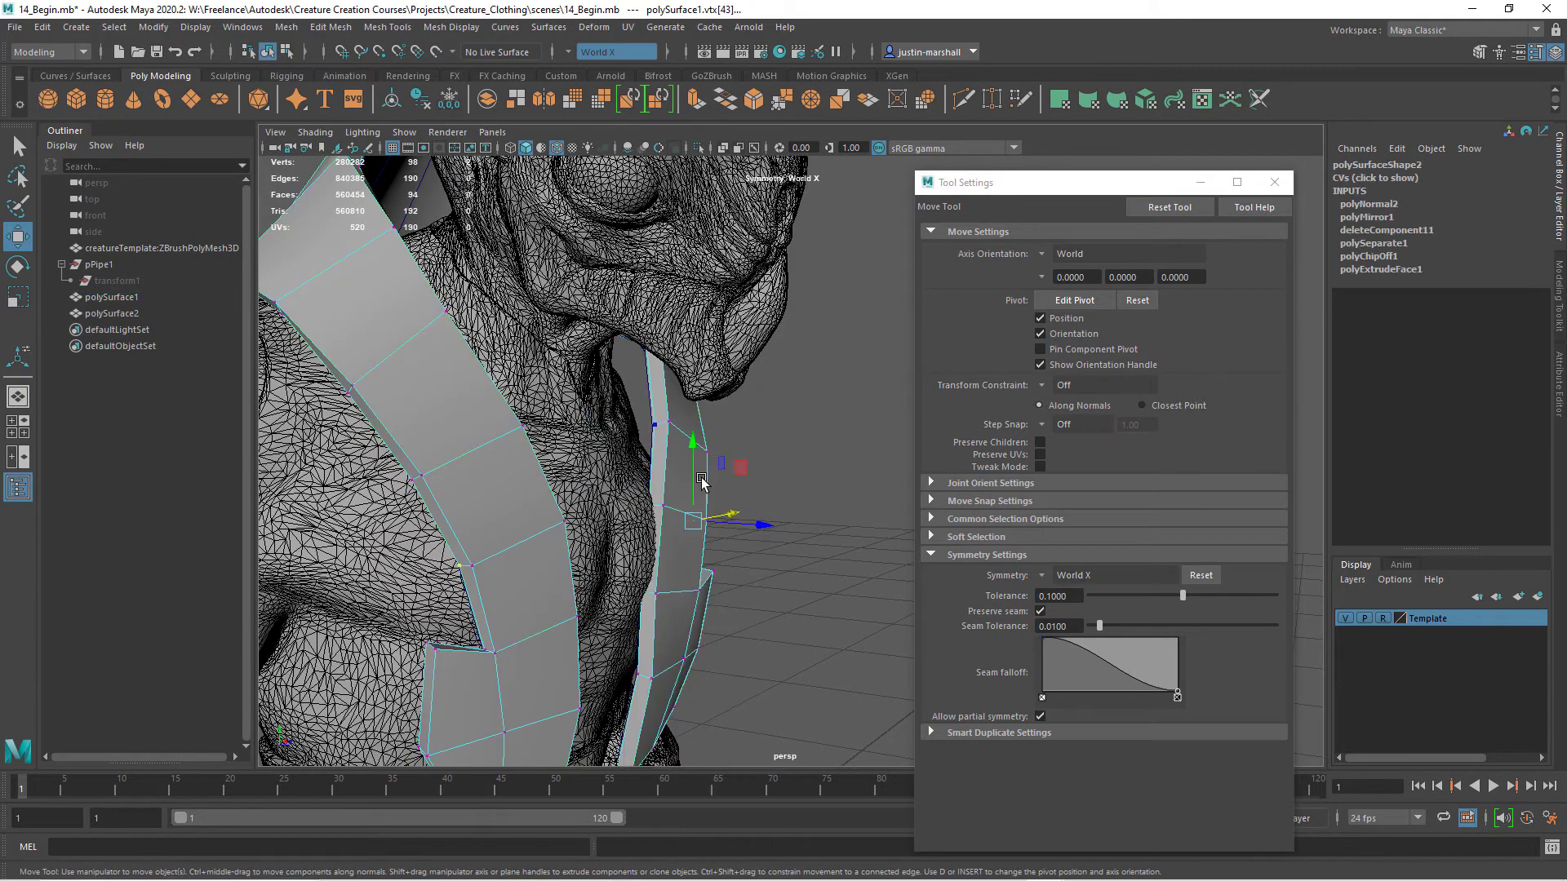
{"action": "middle_click_drag", "start_coordinate": [757, 487], "coordinate": [728, 465], "text": "alt"}
{"action": "mouse_move", "coordinate": [746, 461]}
{"action": "left_mouse_down"}
{"action": "mouse_move", "coordinate": [651, 522]}
{"action": "mouse_move", "coordinate": [576, 531]}
{"action": "left_mouse_up"}
{"action": "left_click_drag", "start_coordinate": [732, 498], "coordinate": [724, 523], "text": "alt"}
{"action": "left_click_drag", "start_coordinate": [716, 500], "coordinate": [724, 503]}
{"action": "key", "text": "ctrl+z"}
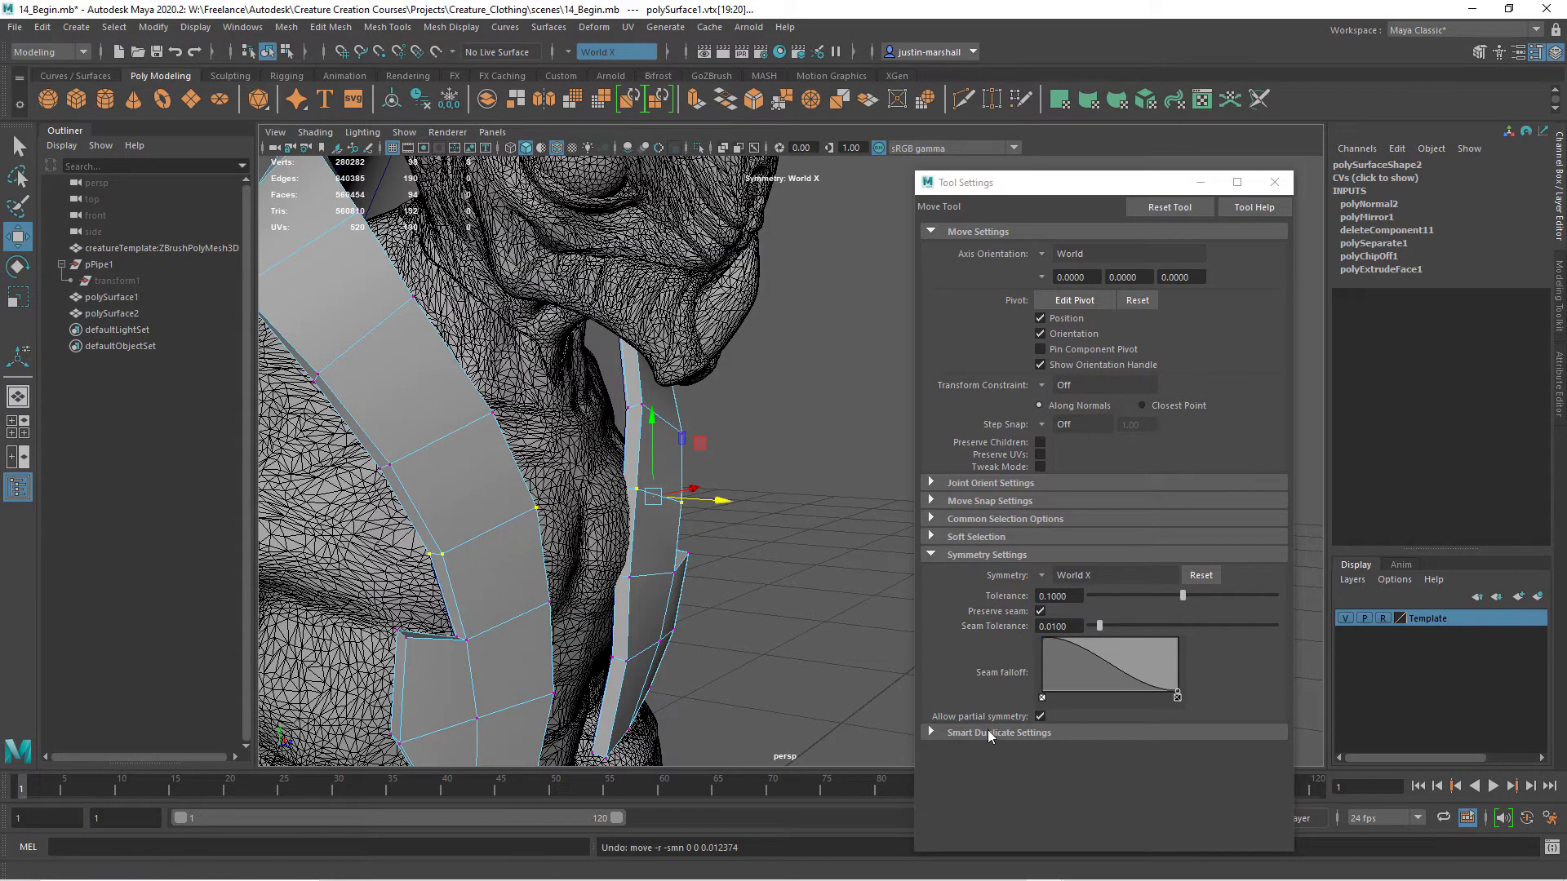
{"action": "key", "text": "b"}
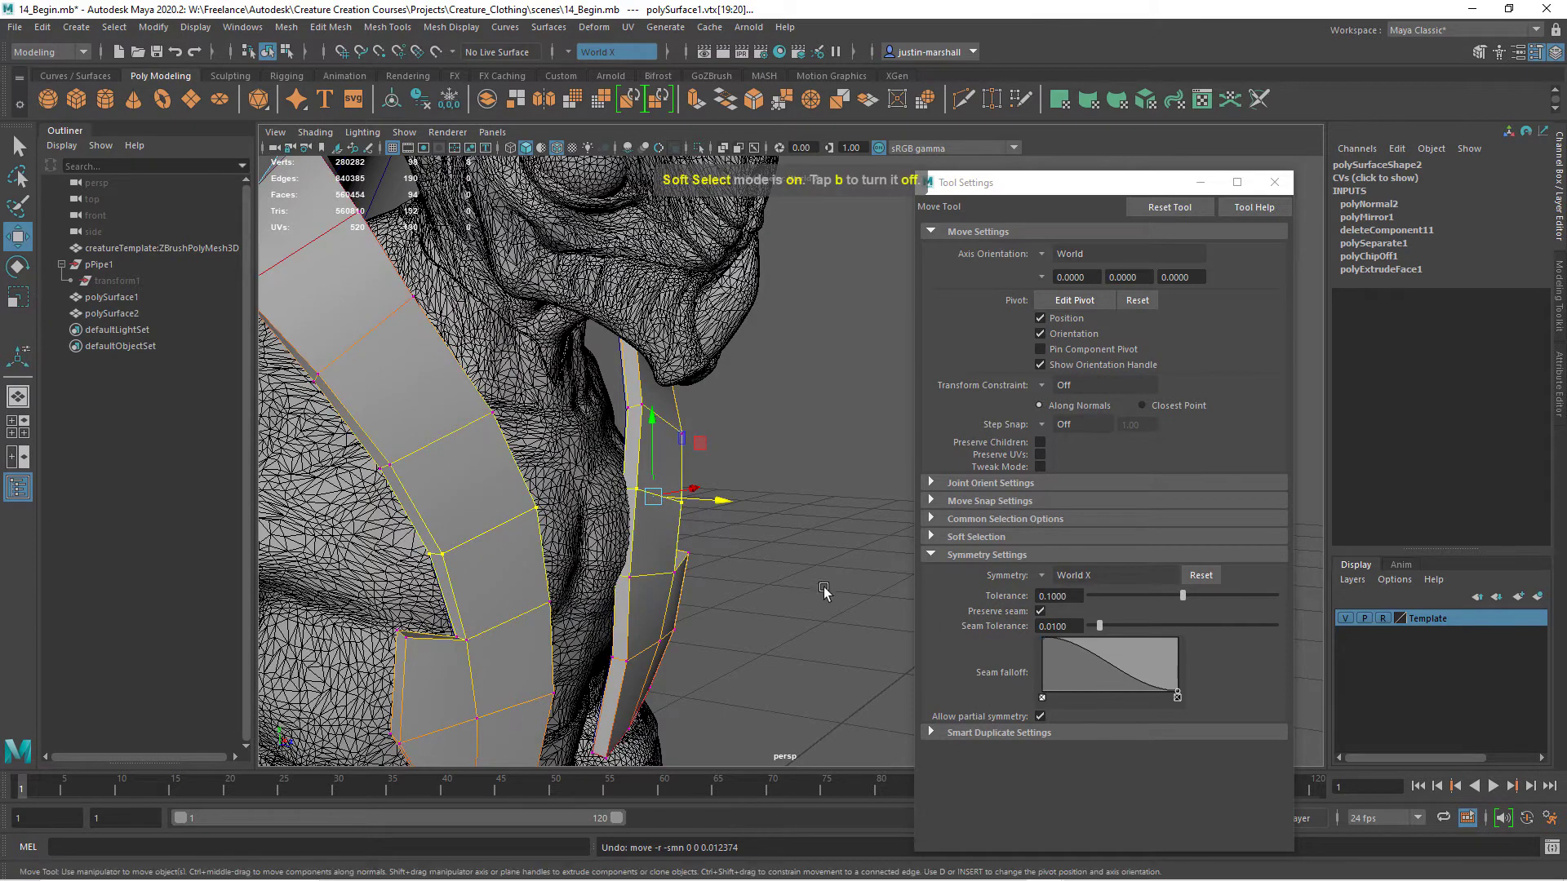
{"action": "left_click", "coordinate": [936, 536]}
{"action": "left_click_drag", "start_coordinate": [707, 551], "coordinate": [741, 545], "text": "alt"}
{"action": "left_click_drag", "start_coordinate": [754, 593], "coordinate": [740, 527], "text": "alt"}
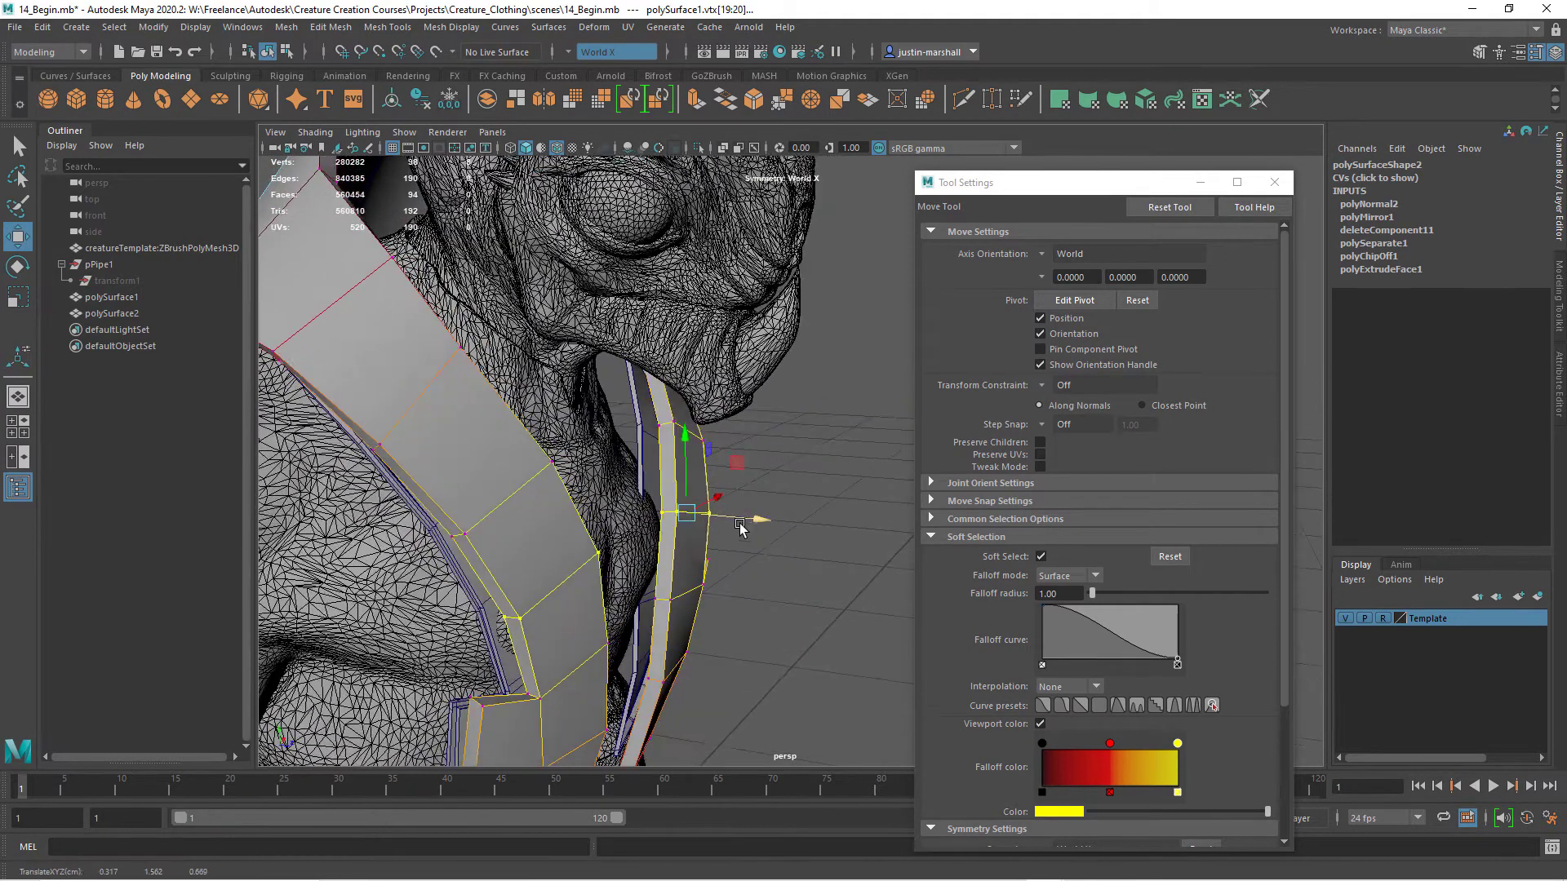
Select the lining's mid-chest vertices and soft-move them along Z to follow the outer strap, then clear the selection
{"action": "left_click", "coordinate": [649, 444]}
{"action": "right_click_drag", "start_coordinate": [647, 443], "coordinate": [584, 413]}
{"action": "left_click_drag", "start_coordinate": [784, 480], "coordinate": [586, 538]}
{"action": "mouse_move", "coordinate": [736, 534]}
{"action": "left_mouse_down", "text": "alt"}
{"action": "mouse_move", "coordinate": [750, 540]}
{"action": "mouse_move", "coordinate": [741, 529]}
{"action": "left_mouse_up", "text": "alt"}
{"action": "left_click_drag", "start_coordinate": [739, 527], "coordinate": [759, 538]}
{"action": "scroll", "coordinate": [785, 614], "scroll_direction": "down", "scroll_amount": 5}
{"action": "left_click_drag", "start_coordinate": [785, 613], "coordinate": [574, 575], "text": "alt"}
{"action": "scroll", "coordinate": [574, 575], "scroll_direction": "down", "scroll_amount": 2}
{"action": "middle_click_drag", "start_coordinate": [535, 211], "coordinate": [466, 259], "text": "alt"}
{"action": "key", "text": "F8"}
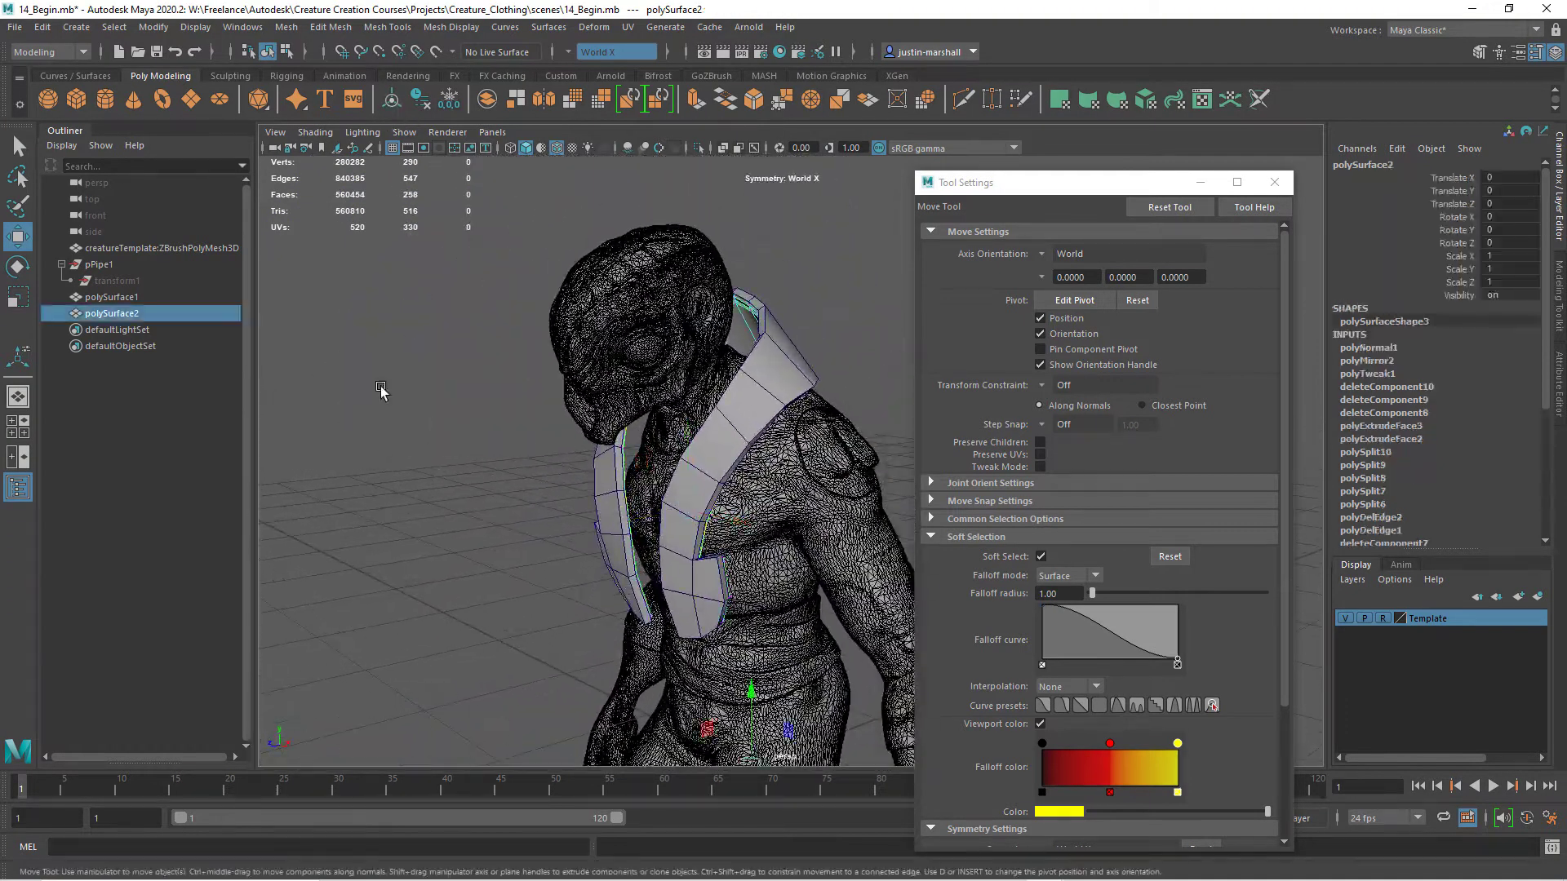
{"action": "left_click", "coordinate": [381, 389]}
Hide wireframe on shaded, select the outer strap and close the Move tool's settings
{"action": "left_click_drag", "start_coordinate": [617, 483], "coordinate": [730, 466], "text": "alt"}
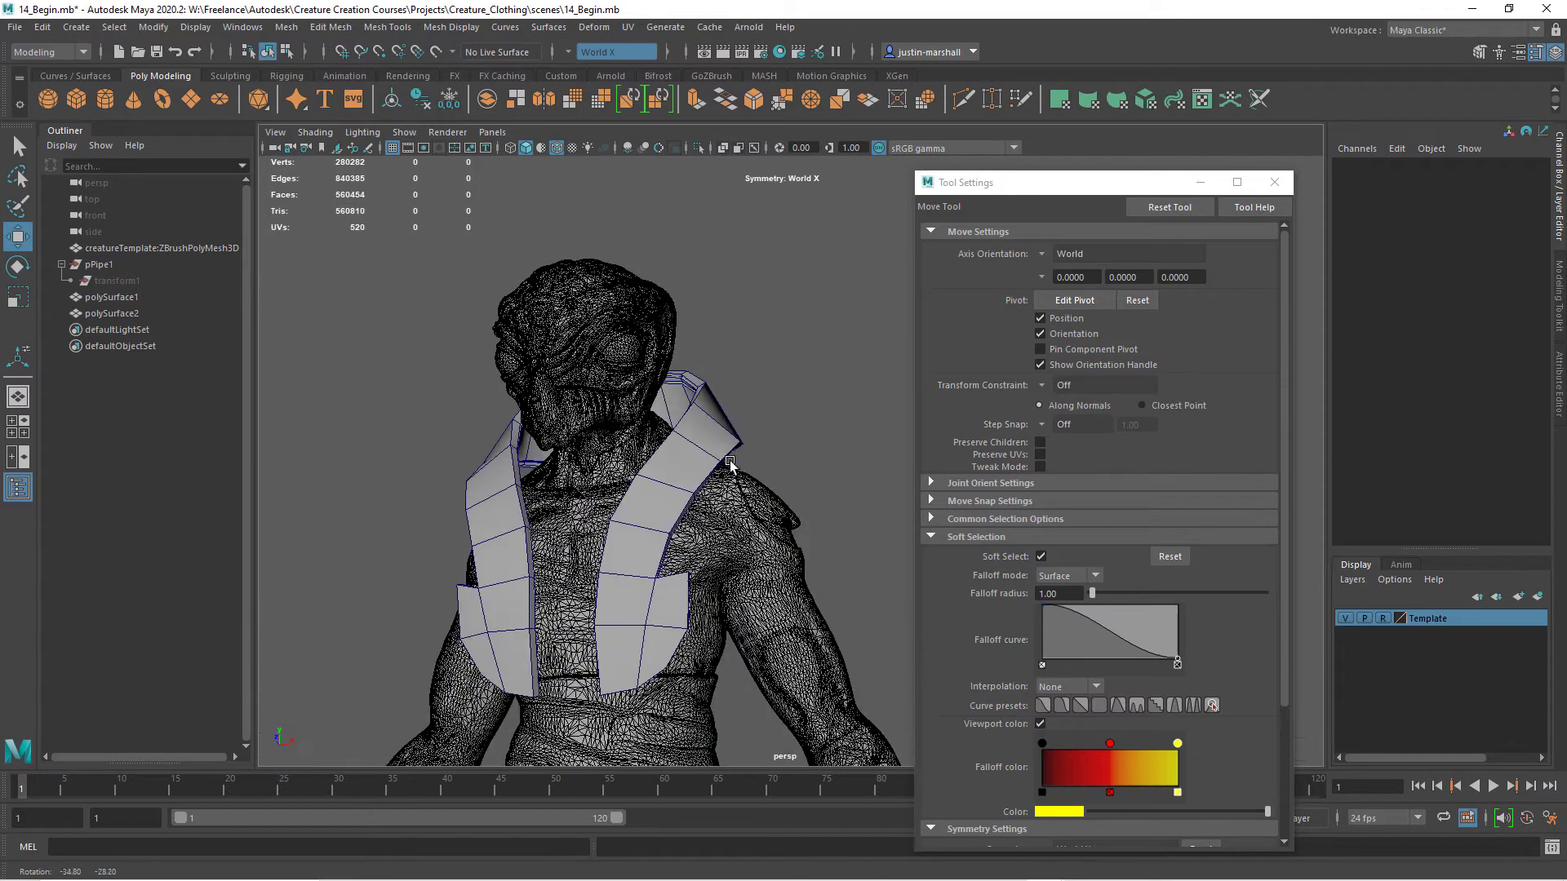
{"action": "left_click", "coordinate": [552, 152]}
{"action": "scroll", "coordinate": [758, 469], "scroll_direction": "down", "scroll_amount": 2}
{"action": "mouse_move", "coordinate": [726, 473]}
{"action": "left_mouse_down", "text": "alt"}
{"action": "mouse_move", "coordinate": [780, 472]}
{"action": "mouse_move", "coordinate": [708, 483]}
{"action": "mouse_move", "coordinate": [669, 403]}
{"action": "mouse_move", "coordinate": [673, 424]}
{"action": "left_mouse_up", "text": "alt"}
{"action": "scroll", "coordinate": [713, 419], "scroll_direction": "up", "scroll_amount": 3}
{"action": "left_click", "coordinate": [683, 322]}
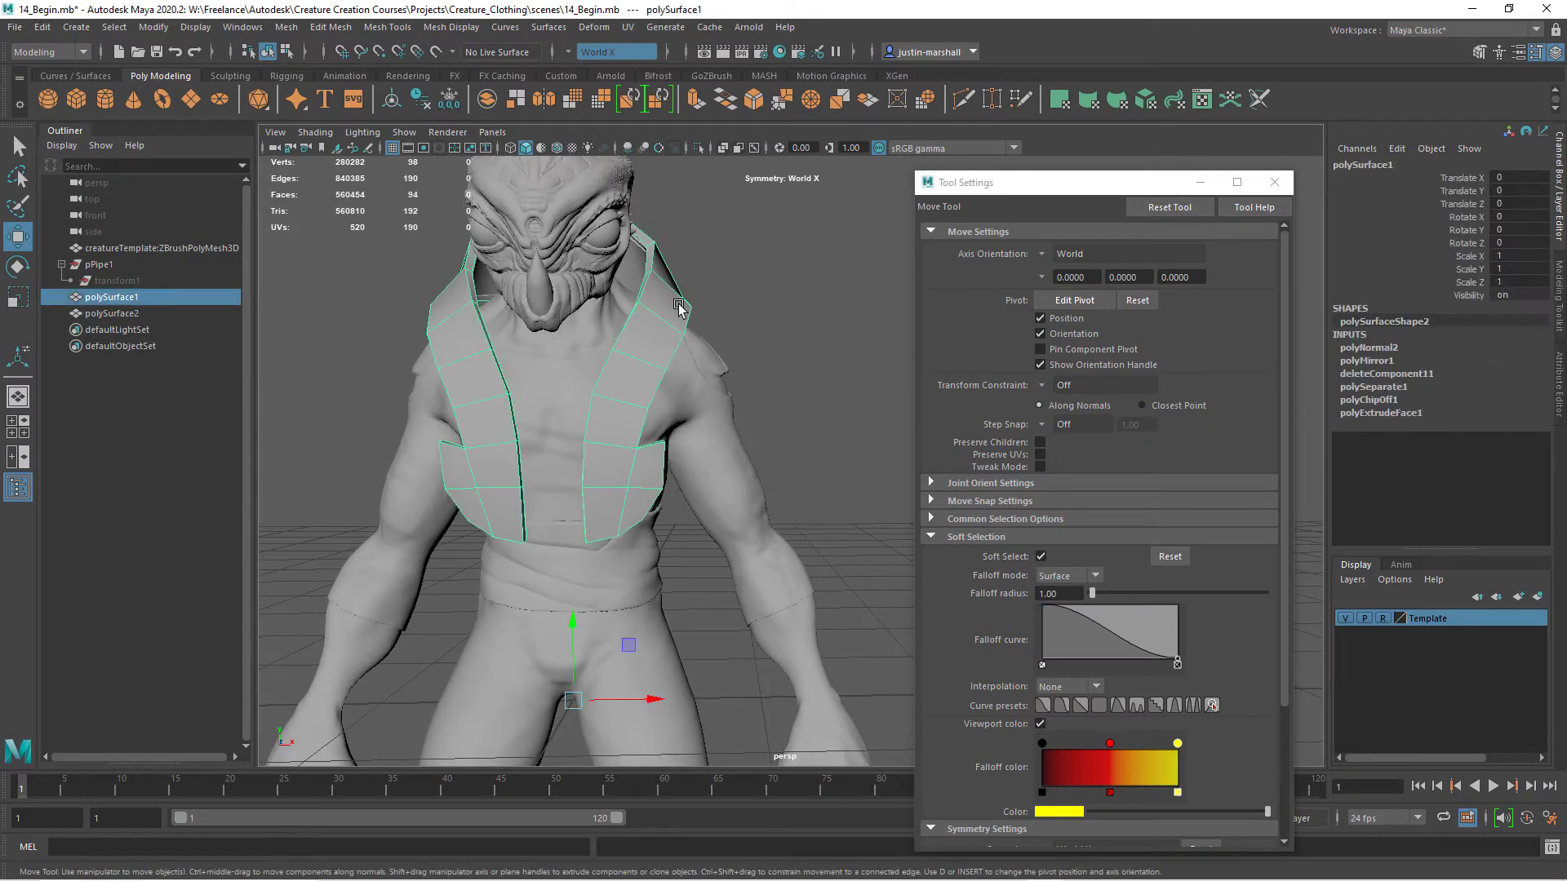
{"action": "left_click", "coordinate": [1274, 182]}
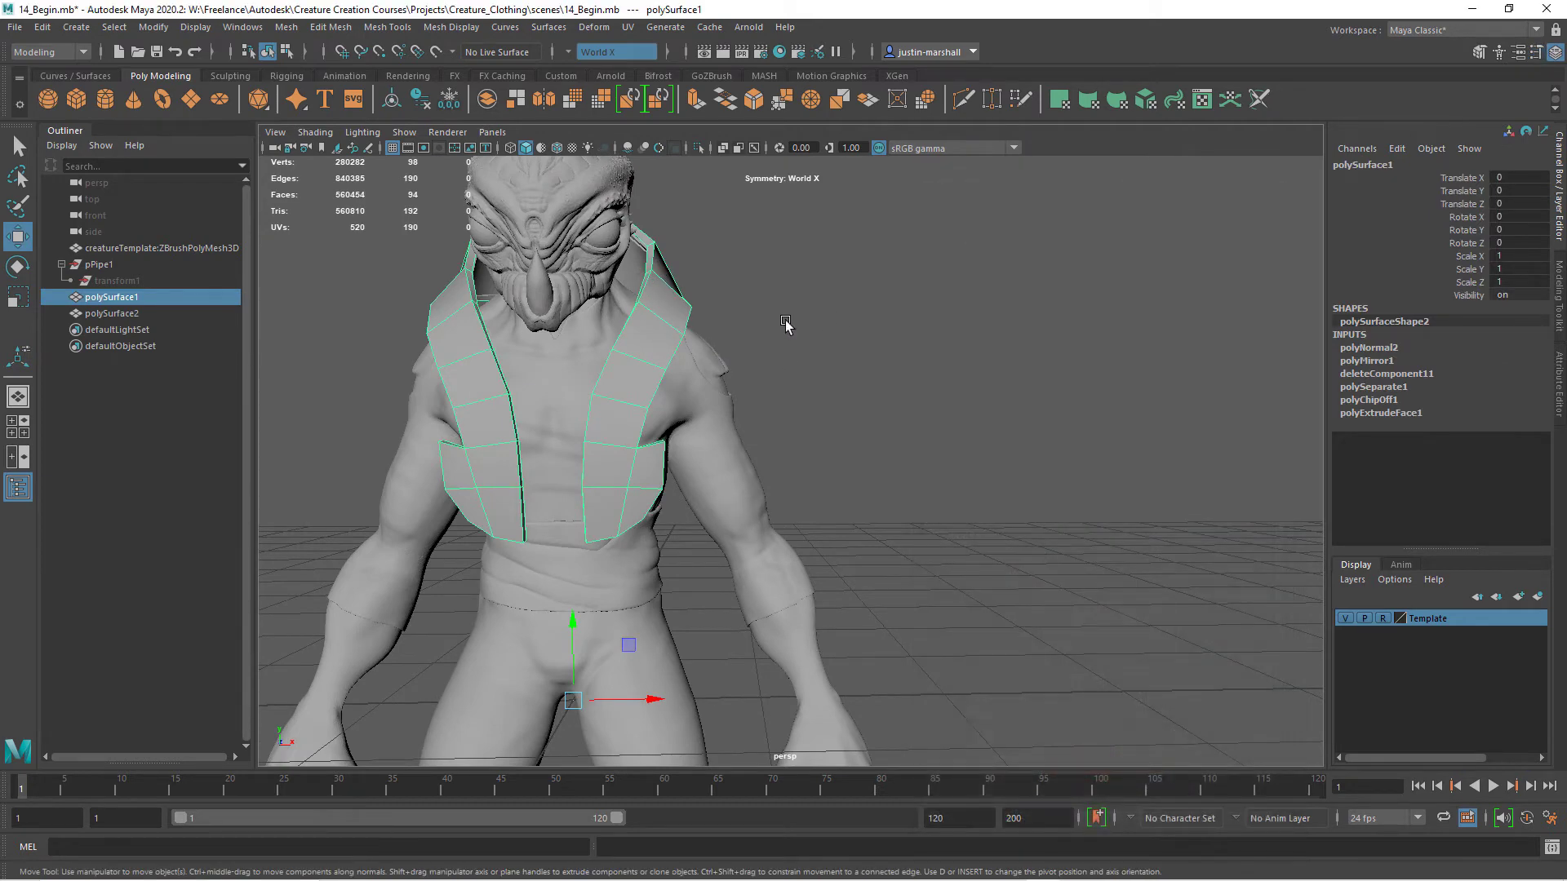
Insert supporting edge loops with the Multi-Cut tool along the outer strap's rim, close to its inner and outer edges
{"action": "scroll", "coordinate": [816, 334], "scroll_direction": "up", "scroll_amount": 4}
{"action": "scroll", "coordinate": [849, 391], "scroll_direction": "down", "scroll_amount": 2}
{"action": "left_click_drag", "start_coordinate": [892, 433], "coordinate": [776, 402], "text": "alt"}
{"action": "right_click_drag", "start_coordinate": [776, 402], "coordinate": [875, 419], "text": "alt"}
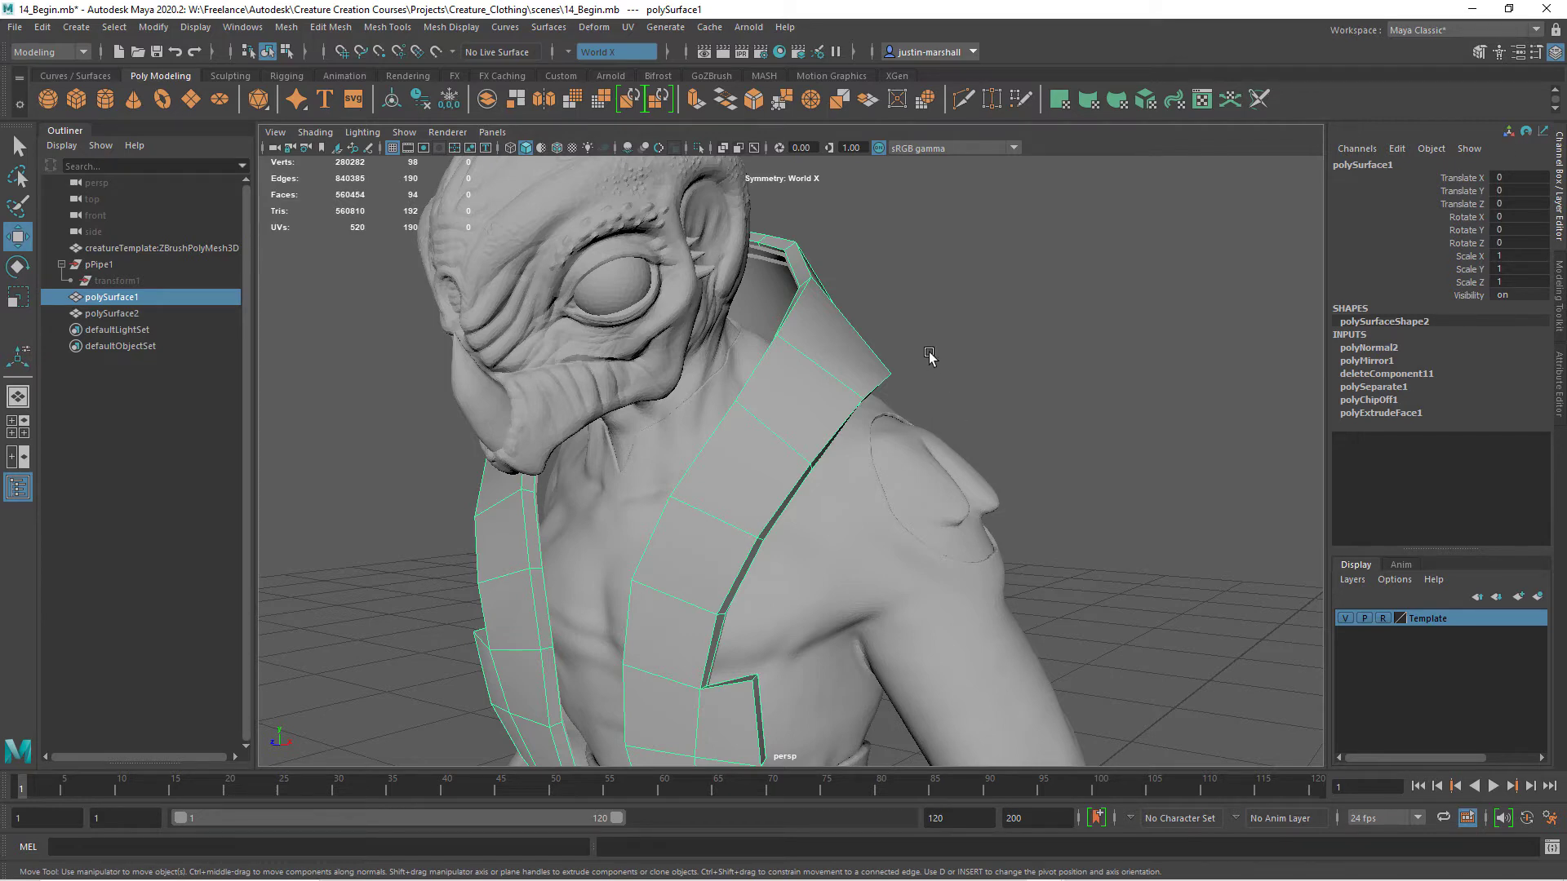
{"action": "left_click", "coordinate": [971, 101]}
{"action": "right_click_drag", "start_coordinate": [903, 258], "coordinate": [1074, 322], "text": "alt"}
{"action": "middle_click_drag", "start_coordinate": [913, 293], "coordinate": [908, 693], "text": "alt"}
{"action": "right_click_drag", "start_coordinate": [759, 506], "coordinate": [907, 493], "text": "alt"}
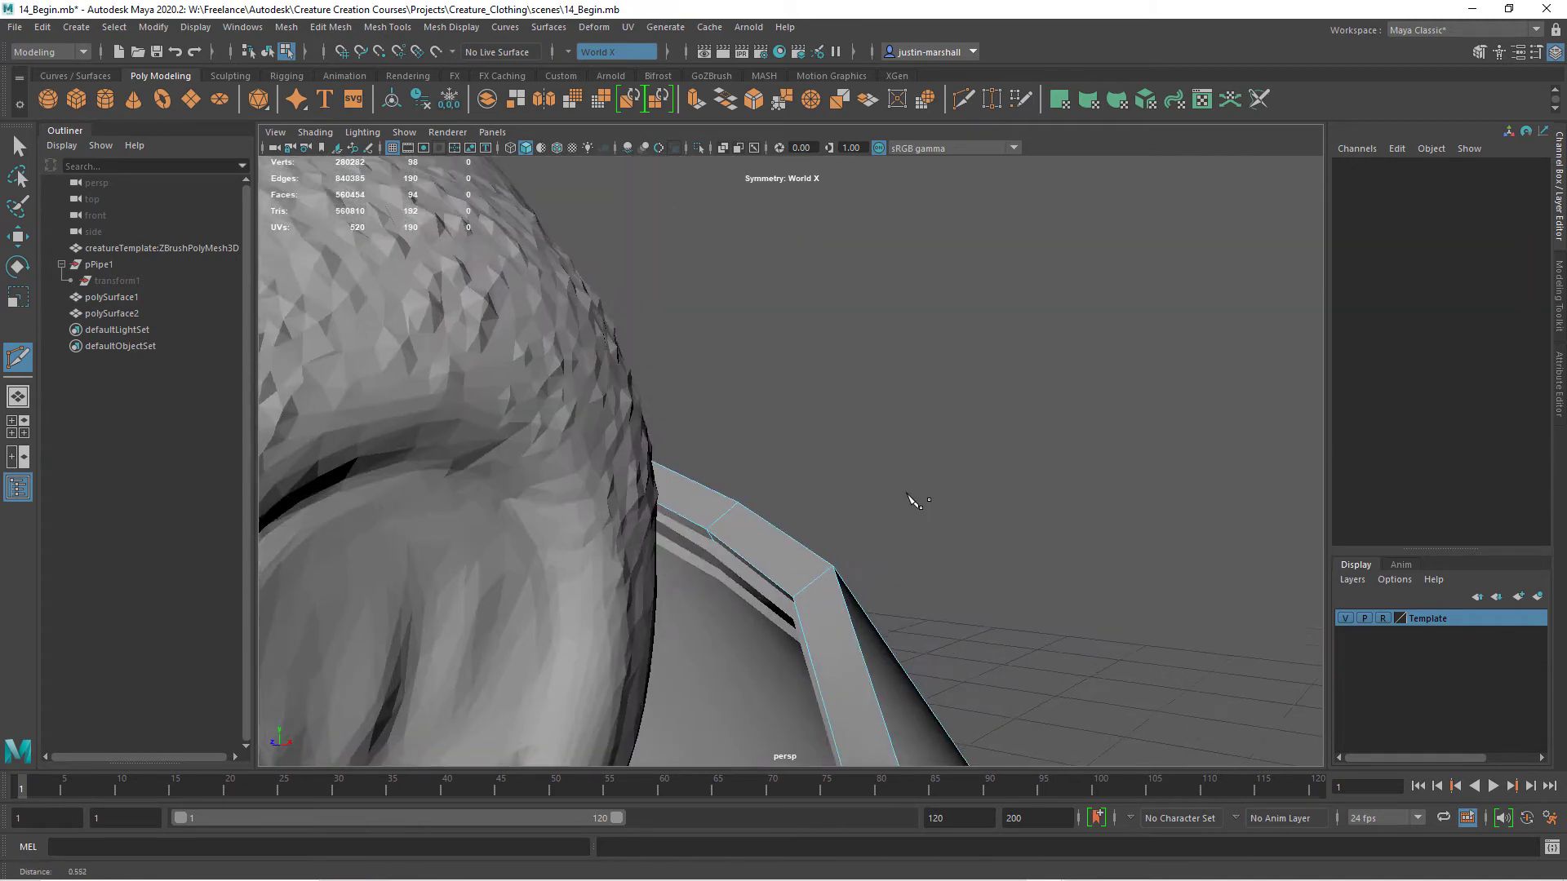
{"action": "middle_click_drag", "start_coordinate": [908, 494], "coordinate": [892, 440], "text": "alt"}
{"action": "left_click", "coordinate": [787, 532], "text": "ctrl"}
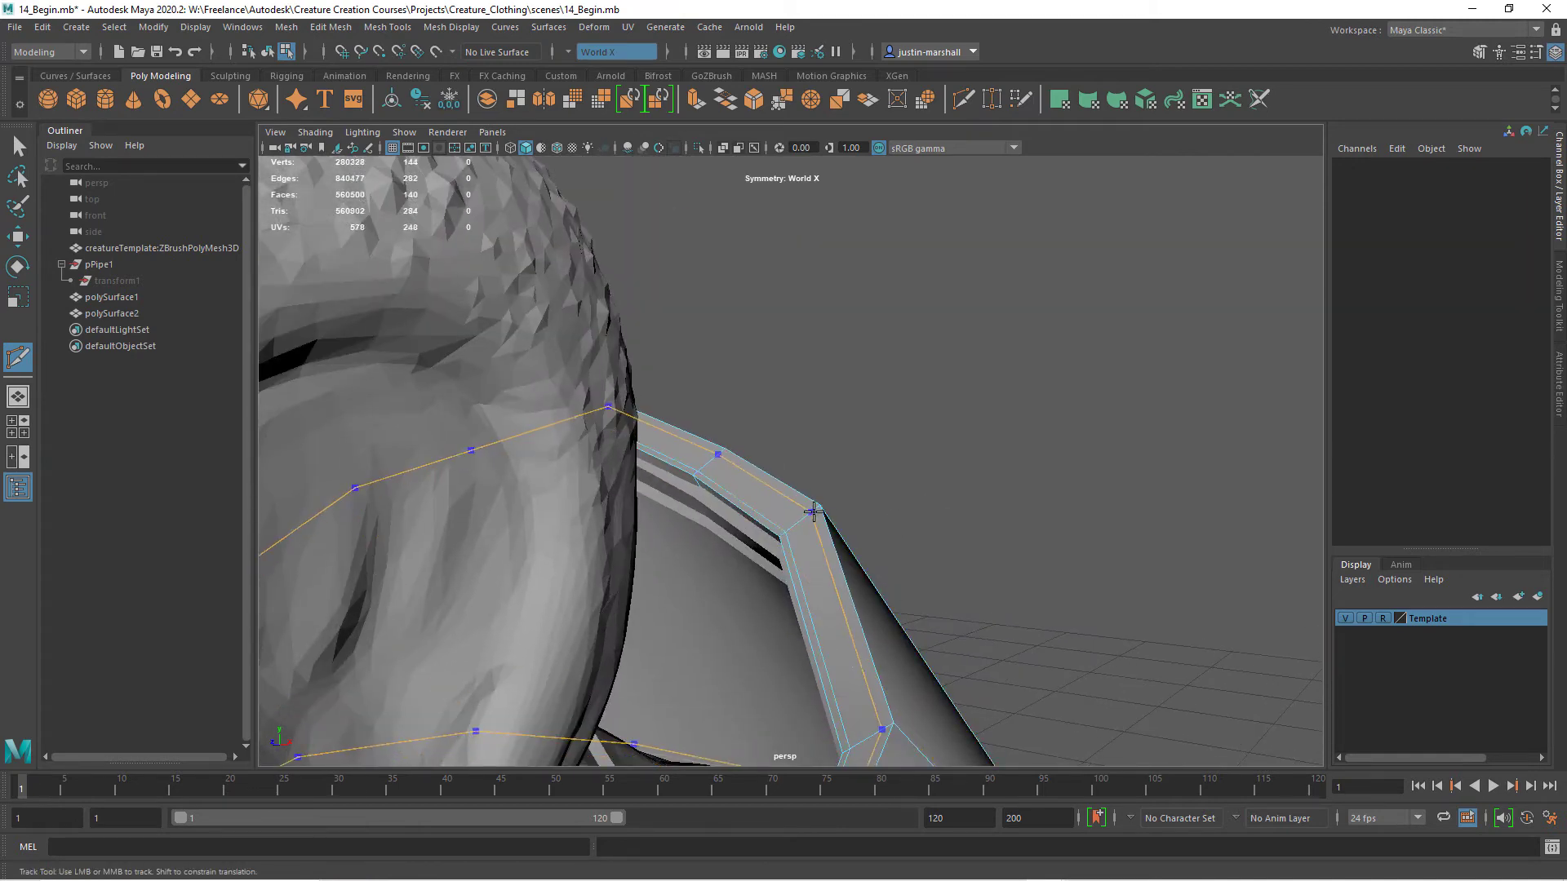
{"action": "left_click", "coordinate": [815, 510], "text": "ctrl"}
{"action": "left_click_drag", "start_coordinate": [805, 556], "coordinate": [779, 518], "text": "alt"}
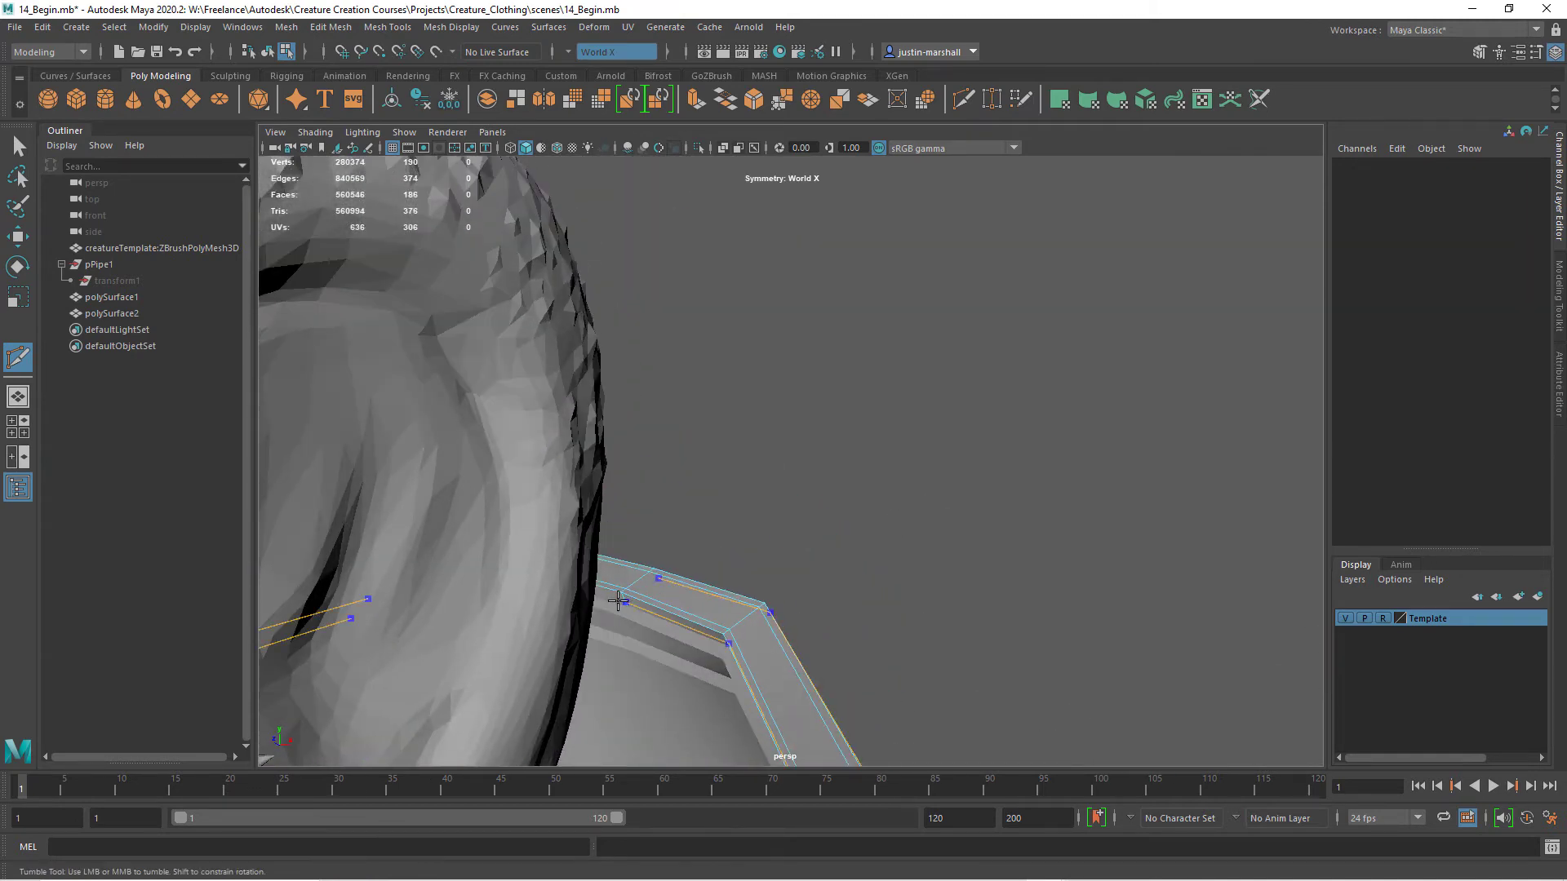
{"action": "left_click", "coordinate": [622, 599], "text": "ctrl"}
Insert further supporting edge loops along the outer strap's rim around the neck and back, and preview the strap smoothed
{"action": "left_click_drag", "start_coordinate": [857, 591], "coordinate": [794, 629], "text": "alt"}
{"action": "middle_click_drag", "start_coordinate": [794, 629], "coordinate": [897, 599], "text": "alt"}
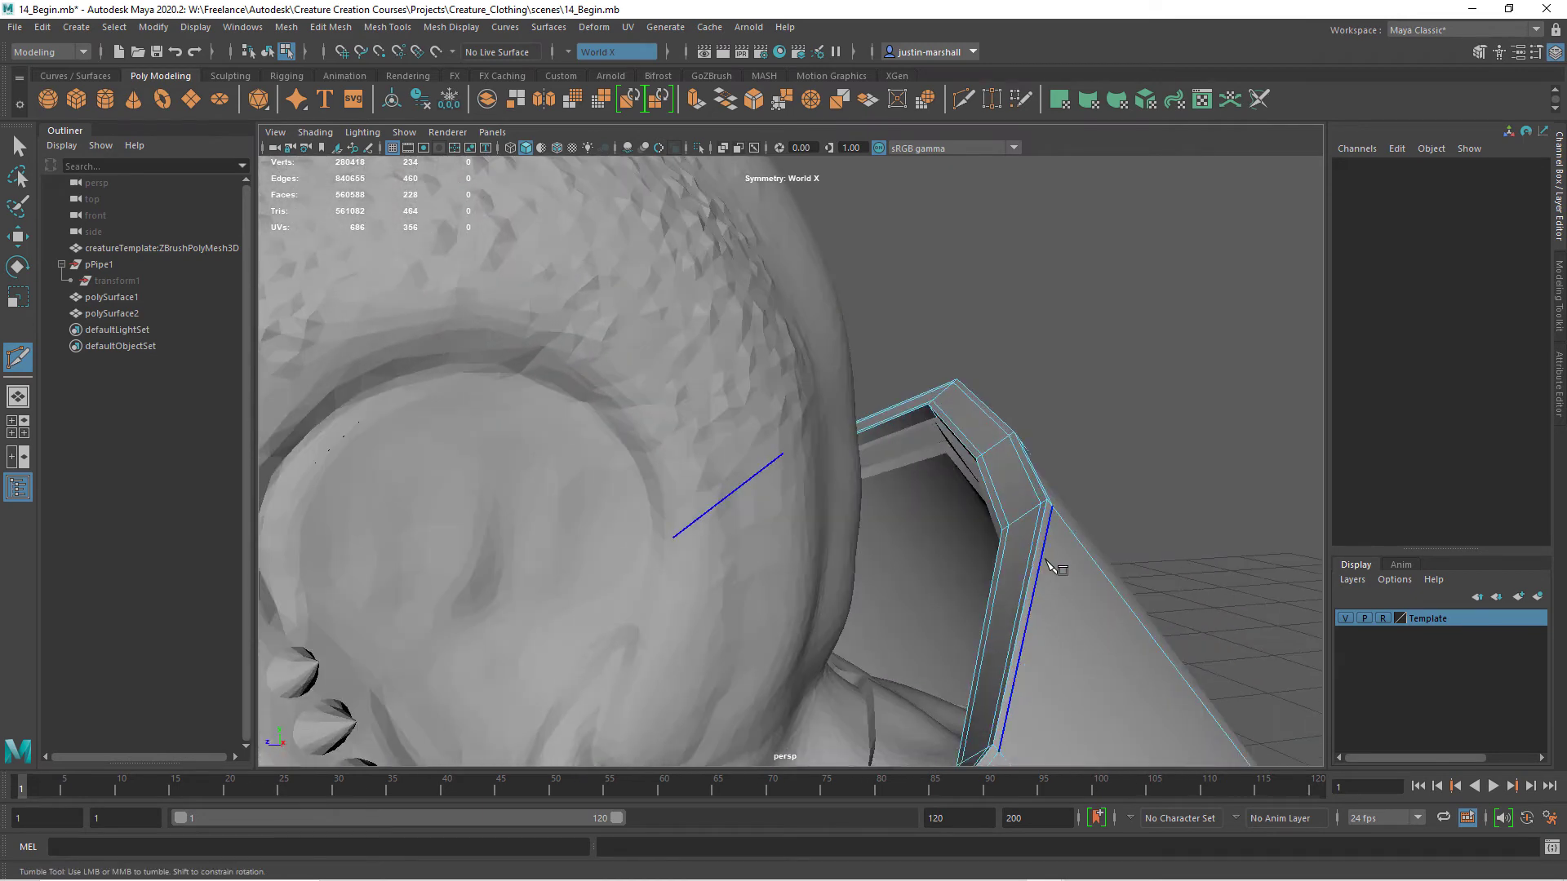
{"action": "left_click_drag", "start_coordinate": [1109, 563], "coordinate": [941, 360], "text": "alt"}
{"action": "middle_click_drag", "start_coordinate": [941, 359], "coordinate": [938, 367], "text": "alt"}
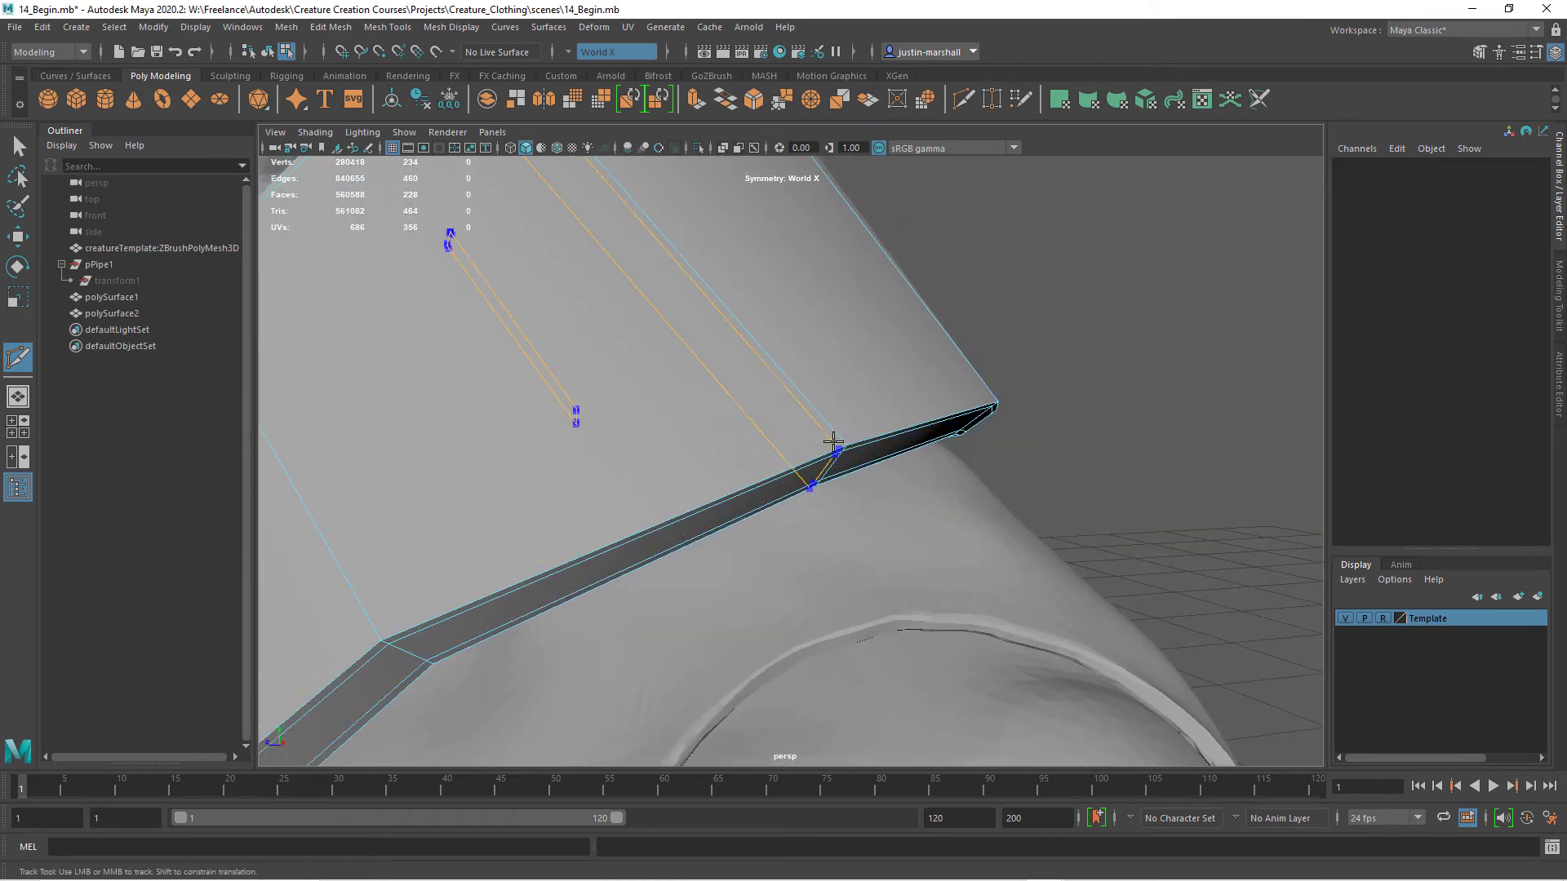
{"action": "left_click", "coordinate": [835, 437], "text": "ctrl"}
{"action": "right_click_drag", "start_coordinate": [922, 445], "coordinate": [783, 461], "text": "alt"}
{"action": "left_click_drag", "start_coordinate": [759, 458], "coordinate": [867, 437], "text": "alt"}
{"action": "middle_click_drag", "start_coordinate": [867, 437], "coordinate": [880, 409], "text": "alt"}
{"action": "left_click_drag", "start_coordinate": [881, 413], "coordinate": [923, 408], "text": "alt"}
{"action": "key", "text": "3"}
{"action": "middle_click_drag", "start_coordinate": [922, 409], "coordinate": [844, 451], "text": "alt"}
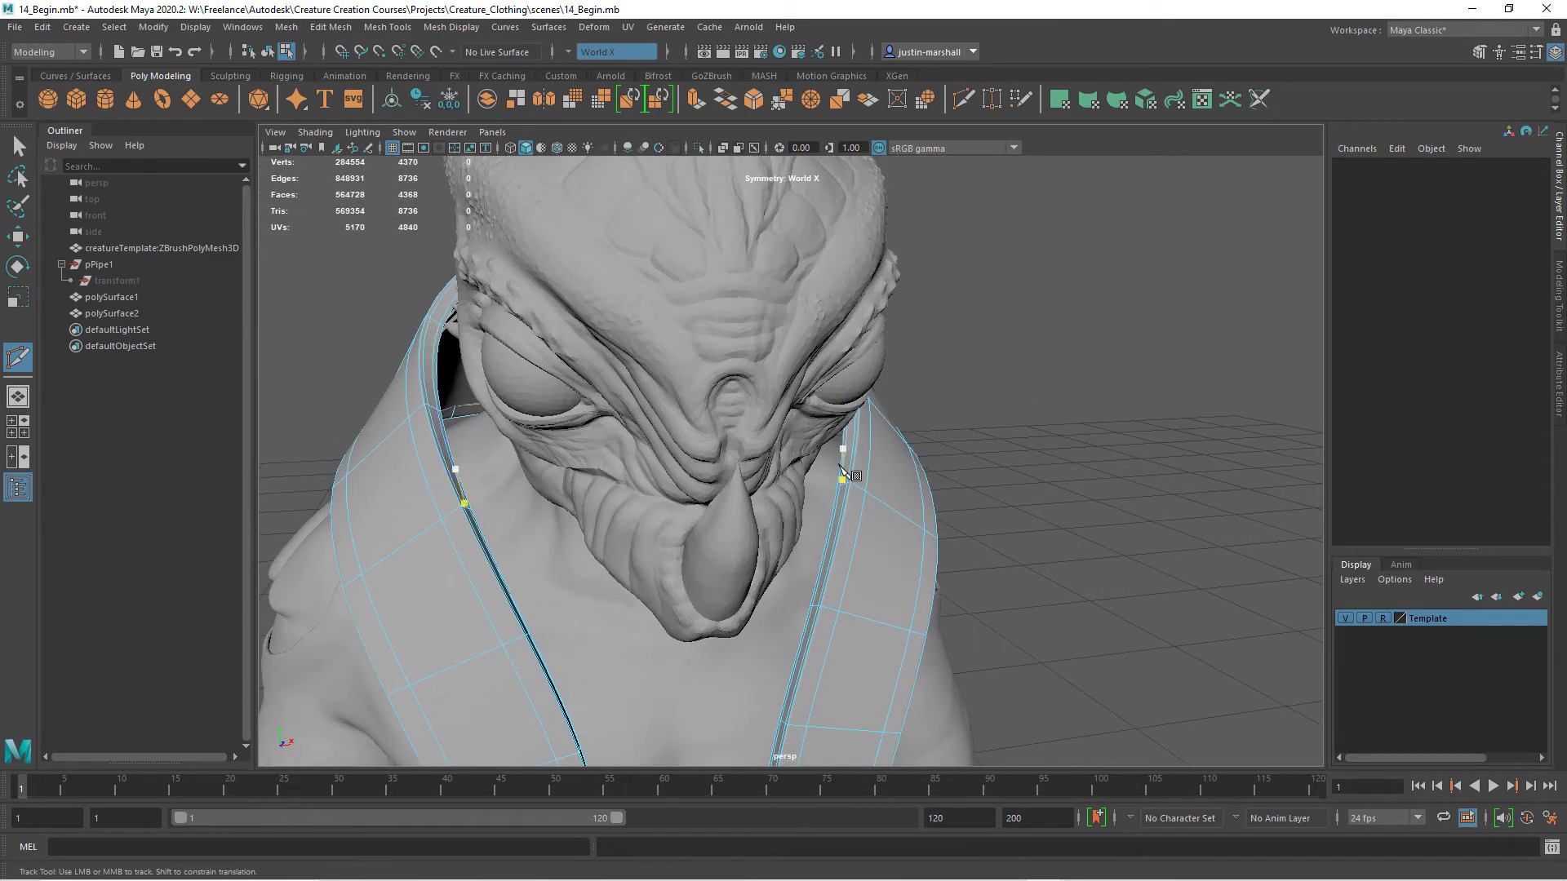
Insert supporting edge loops along the edge of the strap's chest flap with the Multi-Cut tool and preview the strap smoothed
{"action": "left_click_drag", "start_coordinate": [1024, 534], "coordinate": [955, 553], "text": "alt"}
{"action": "right_click_drag", "start_coordinate": [956, 553], "coordinate": [1011, 558], "text": "alt"}
{"action": "key", "text": "1"}
{"action": "middle_click_drag", "start_coordinate": [956, 461], "coordinate": [800, 251], "text": "alt"}
{"action": "mouse_move", "coordinate": [710, 499]}
{"action": "left_mouse_down", "text": "alt"}
{"action": "mouse_move", "coordinate": [675, 465]}
{"action": "mouse_move", "coordinate": [748, 353]}
{"action": "mouse_move", "coordinate": [734, 517]}
{"action": "left_mouse_up", "text": "alt"}
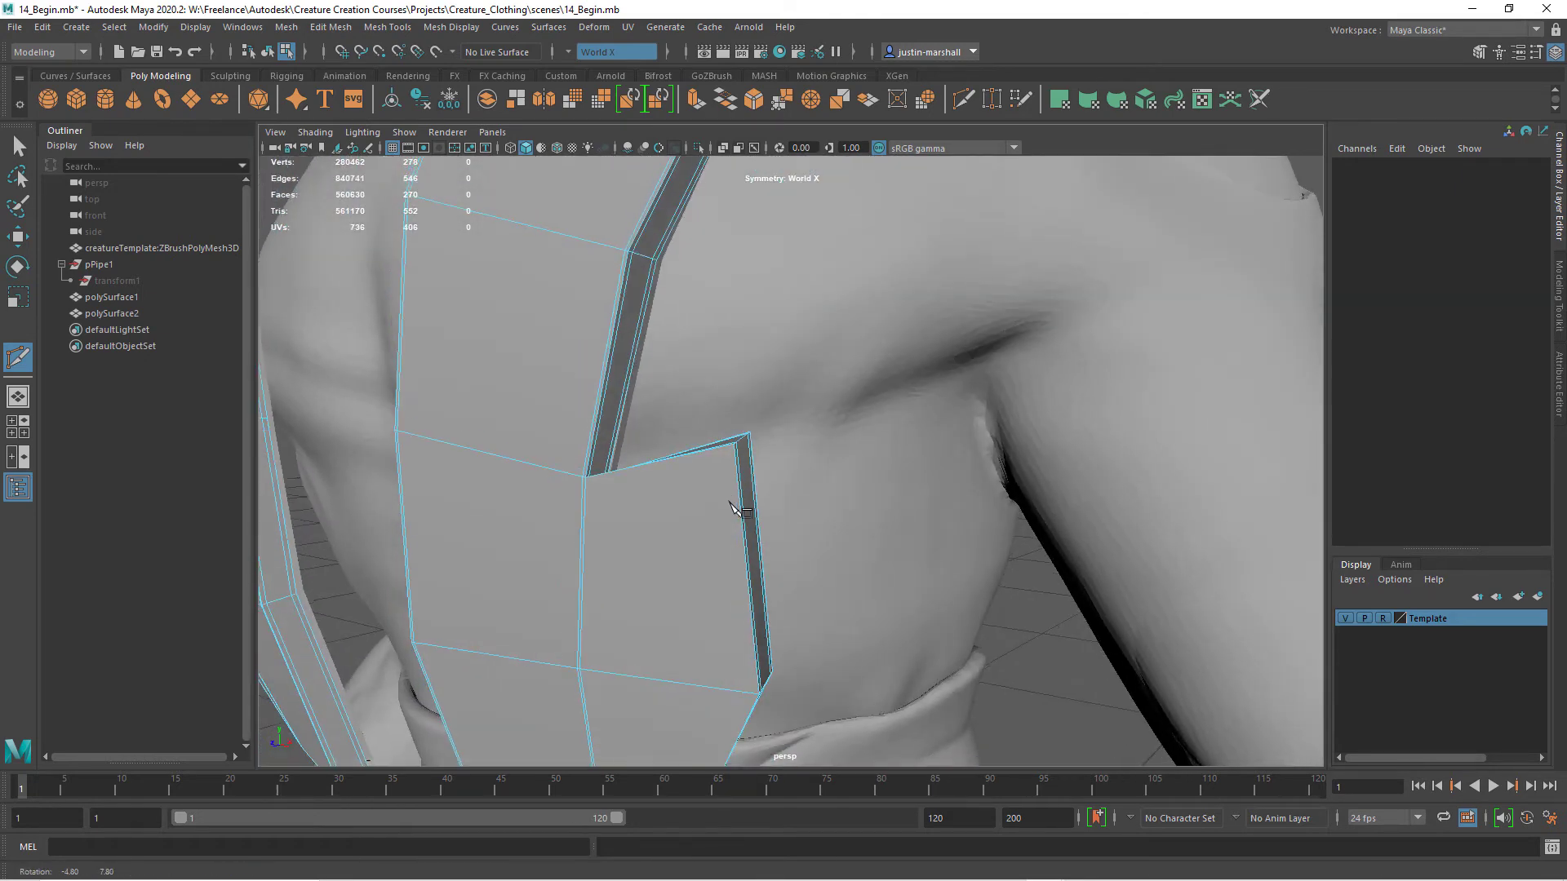
{"action": "left_click_drag", "start_coordinate": [752, 691], "coordinate": [702, 444], "text": "alt"}
{"action": "left_click", "coordinate": [717, 531], "text": "ctrl"}
{"action": "right_click_drag", "start_coordinate": [918, 544], "coordinate": [693, 531], "text": "alt"}
{"action": "key", "text": "3"}
{"action": "left_click_drag", "start_coordinate": [726, 543], "coordinate": [772, 552], "text": "alt"}
{"action": "right_click_drag", "start_coordinate": [857, 535], "coordinate": [786, 515], "text": "alt"}
{"action": "left_click_drag", "start_coordinate": [787, 516], "coordinate": [722, 510], "text": "alt"}
{"action": "middle_click_drag", "start_coordinate": [820, 359], "coordinate": [830, 522], "text": "alt"}
{"action": "left_click_drag", "start_coordinate": [837, 526], "coordinate": [729, 514], "text": "alt"}
Return to the unsmoothed display and delete the stray vertex in the middle of the strap's outer back face
{"action": "key", "text": "1"}
{"action": "left_click_drag", "start_coordinate": [812, 402], "coordinate": [755, 448], "text": "alt"}
{"action": "right_click_drag", "start_coordinate": [918, 470], "coordinate": [1118, 490], "text": "alt"}
{"action": "middle_click_drag", "start_coordinate": [836, 359], "coordinate": [775, 493], "text": "alt"}
{"action": "right_click_drag", "start_coordinate": [786, 501], "coordinate": [923, 517], "text": "alt"}
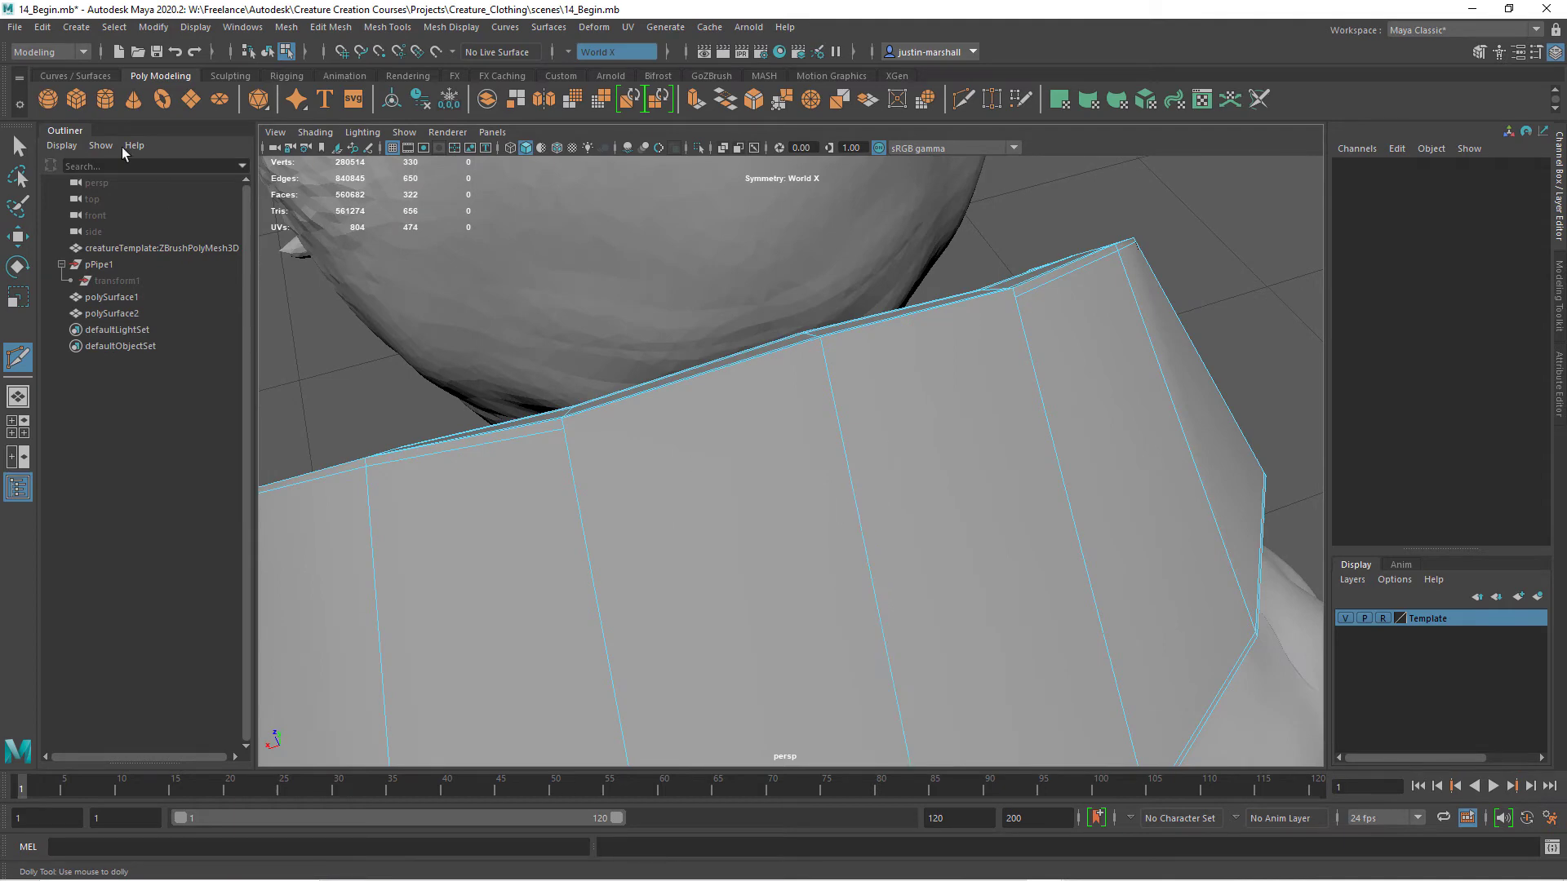
{"action": "left_click", "coordinate": [18, 145]}
{"action": "right_click_drag", "start_coordinate": [888, 482], "coordinate": [805, 434]}
{"action": "left_click_drag", "start_coordinate": [920, 489], "coordinate": [951, 569], "text": "alt"}
{"action": "middle_click_drag", "start_coordinate": [951, 569], "coordinate": [841, 400], "text": "alt"}
{"action": "right_click_drag", "start_coordinate": [841, 400], "coordinate": [891, 429], "text": "alt"}
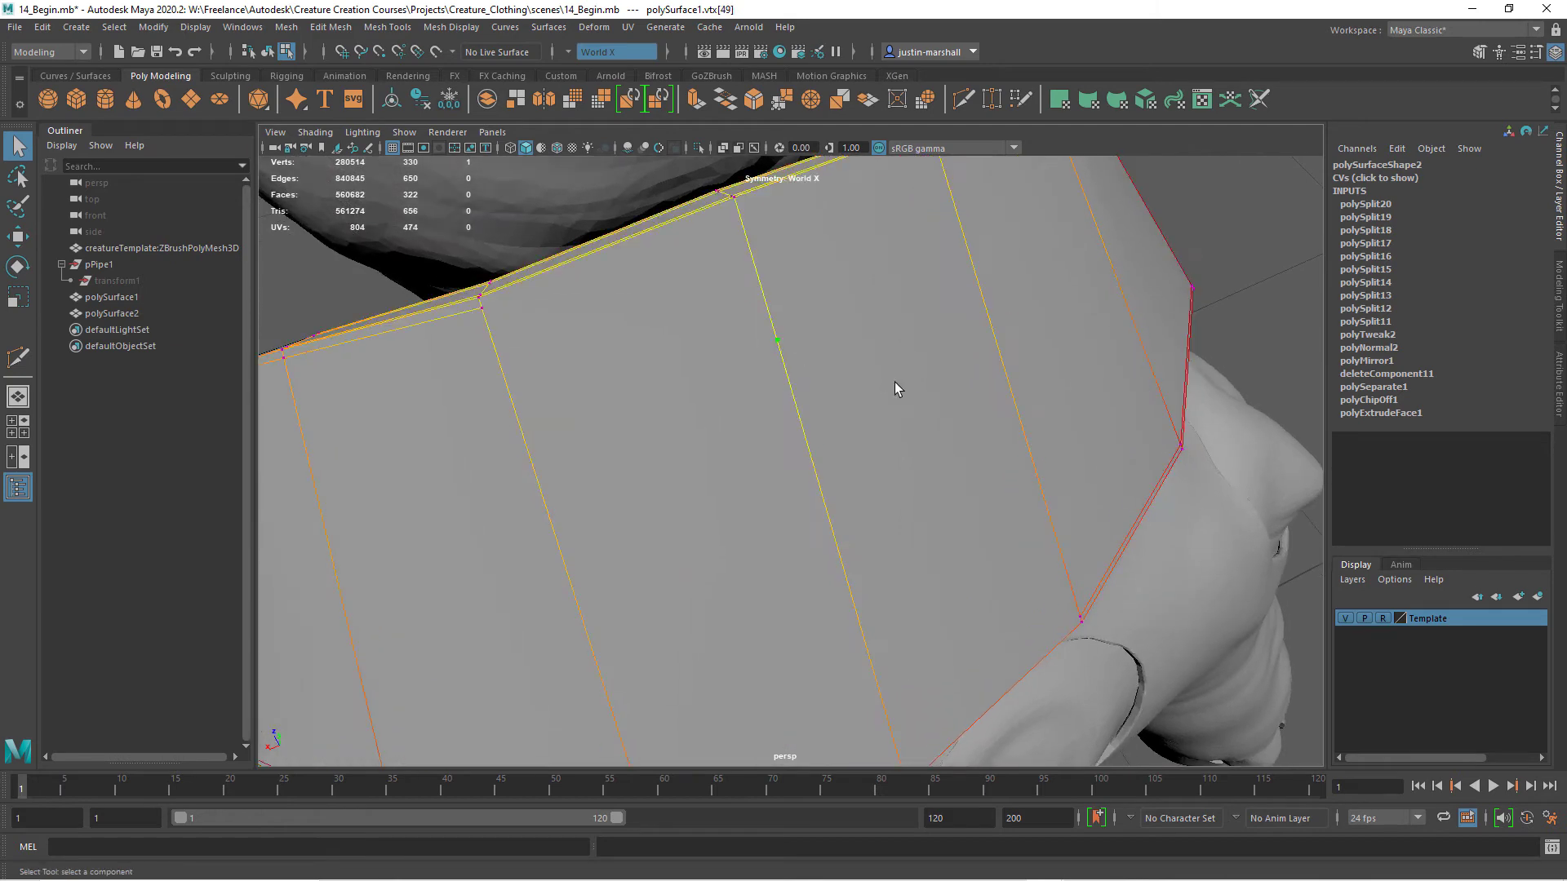
{"action": "key", "text": "Delete"}
{"action": "left_click_drag", "start_coordinate": [918, 522], "coordinate": [857, 472], "text": "alt"}
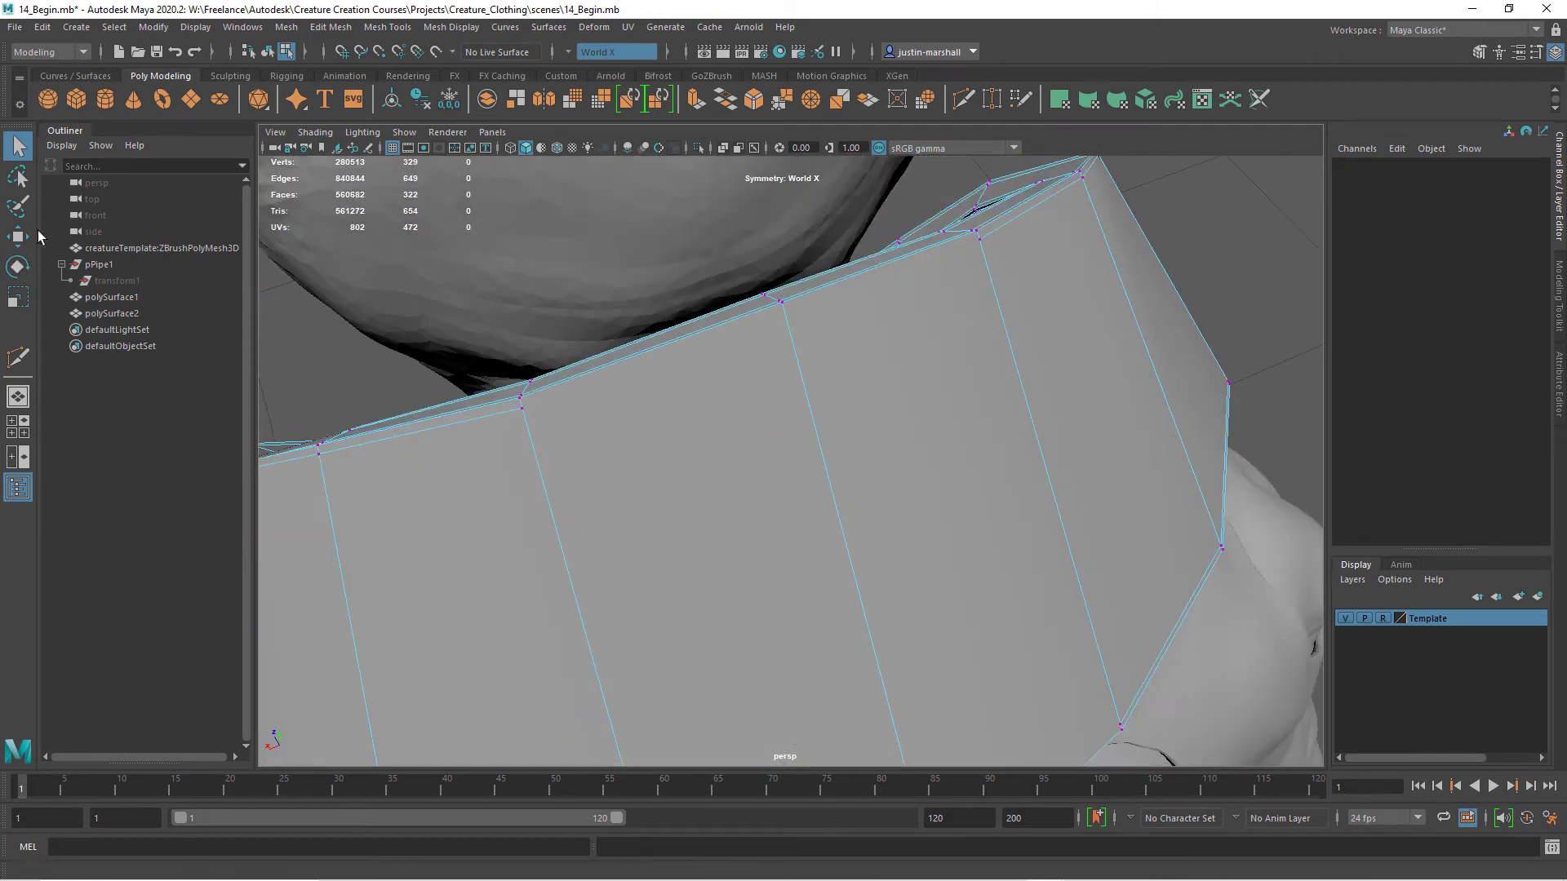
Turn off the World X symmetry in the Move tool's symmetry settings
{"action": "double_click", "coordinate": [12, 242]}
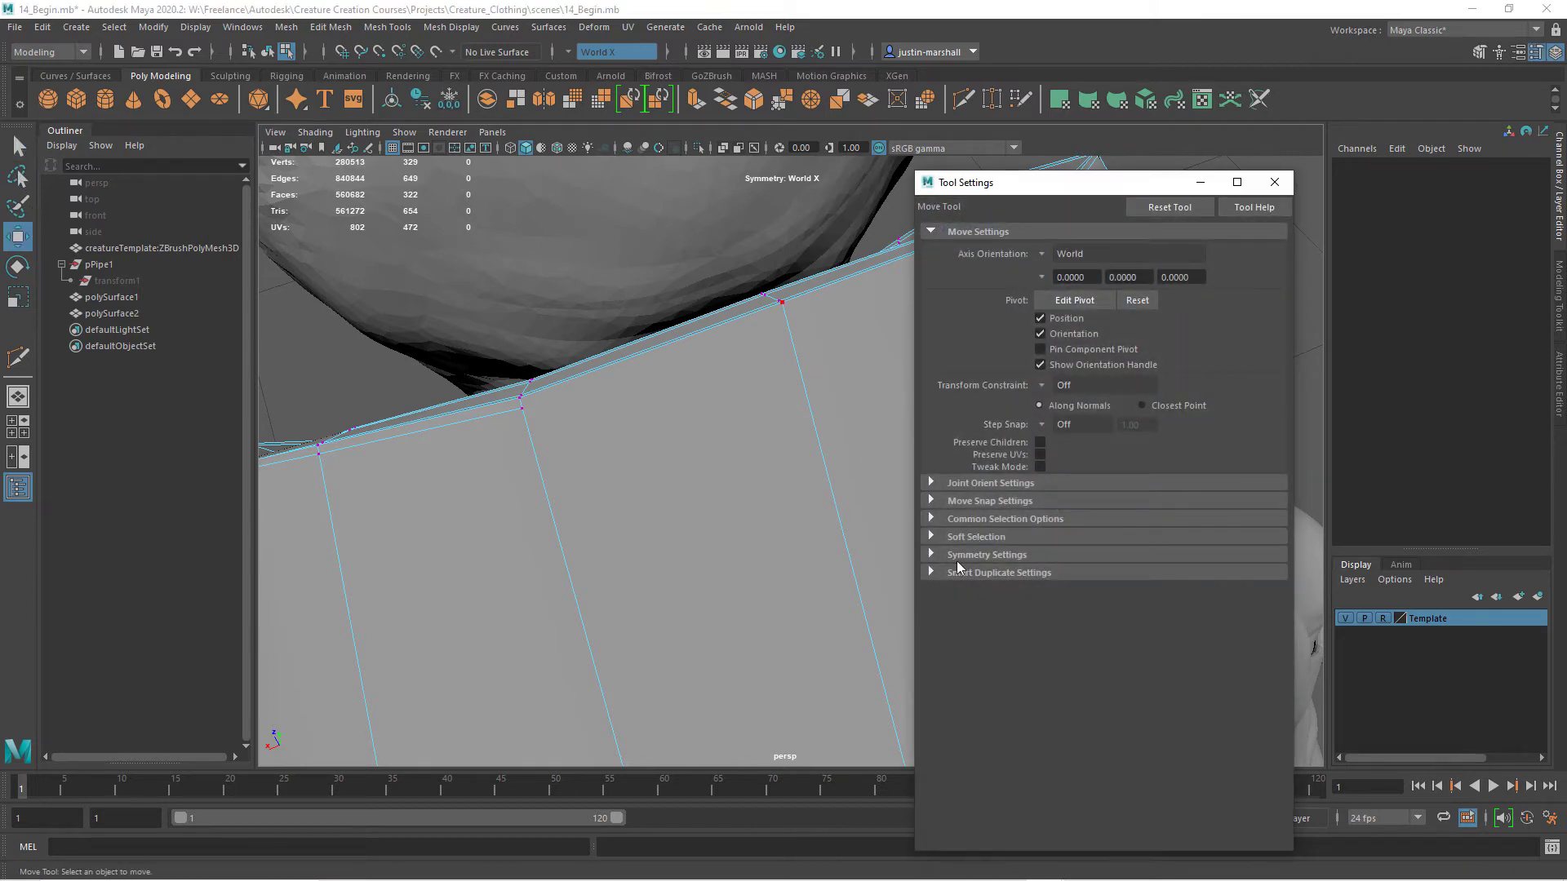
{"action": "left_click", "coordinate": [962, 557]}
{"action": "left_click", "coordinate": [1037, 576]}
{"action": "left_click", "coordinate": [1055, 585]}
{"action": "left_click", "coordinate": [682, 447]}
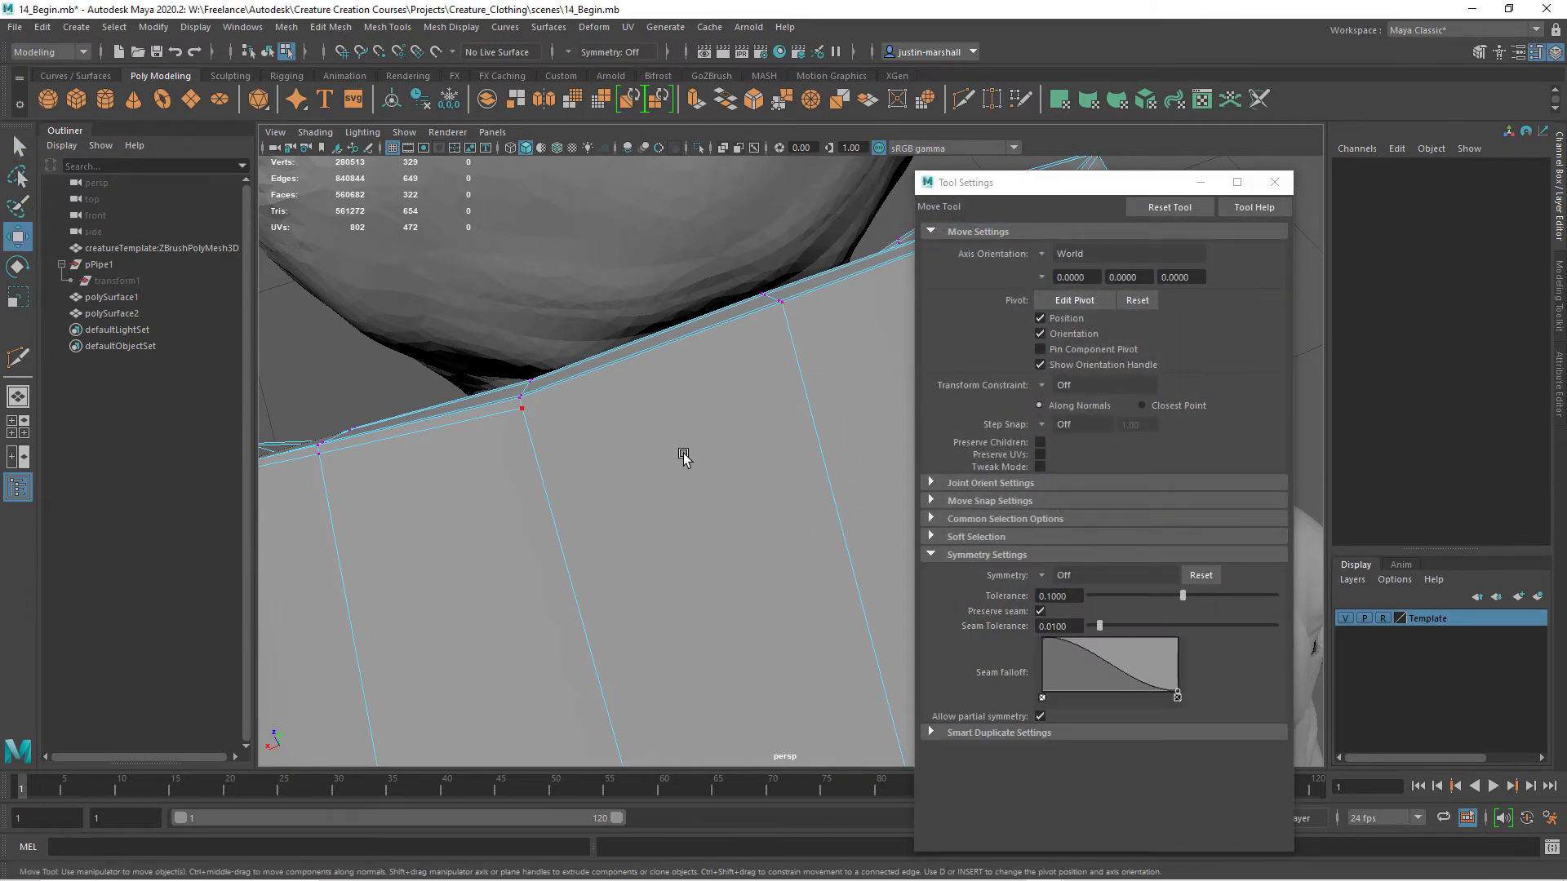
Cut the missing support edges across the two central back faces near the strap's upper outer rim with the Multi-Cut tool
{"action": "left_click", "coordinate": [963, 102]}
{"action": "left_click_drag", "start_coordinate": [1095, 193], "coordinate": [1318, 293]}
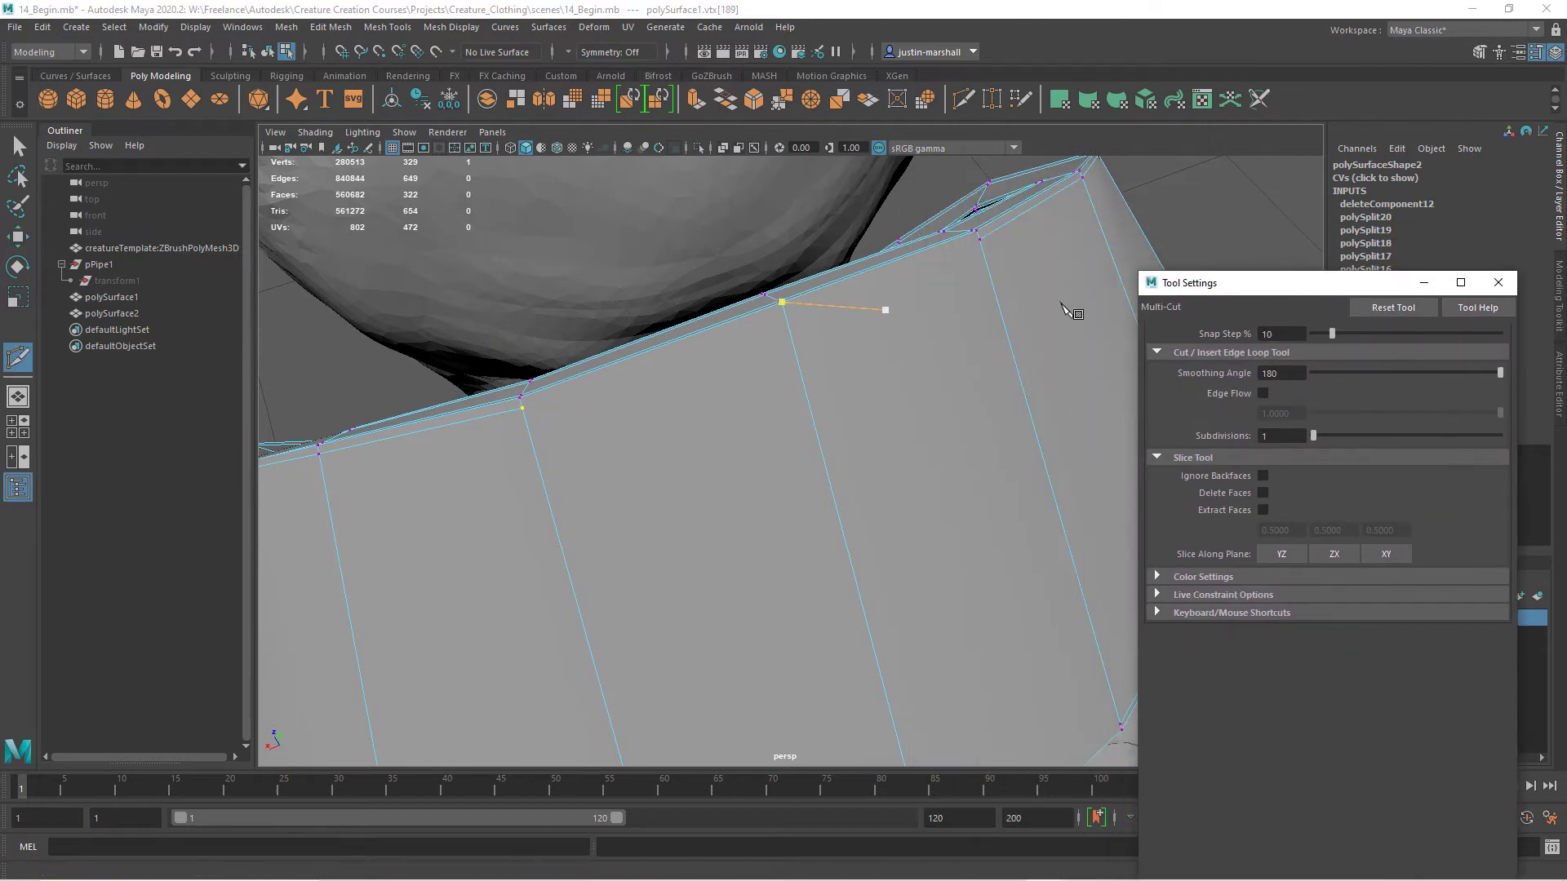
{"action": "left_click", "coordinate": [521, 408]}
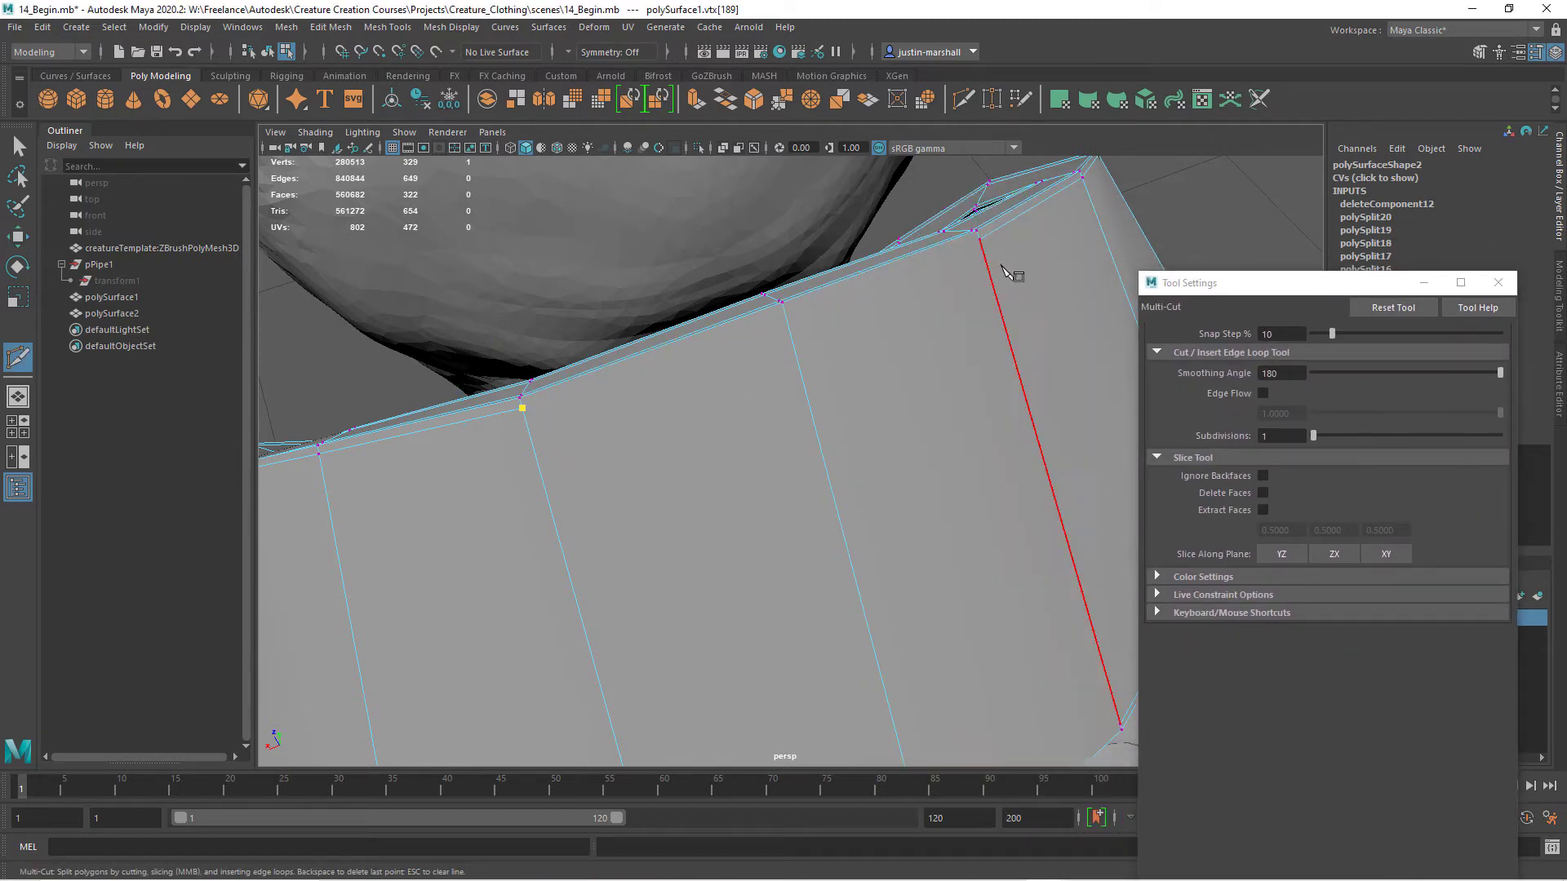
{"action": "left_click", "coordinate": [980, 240]}
{"action": "right_click", "coordinate": [942, 350]}
Cut the missing support edge across the gap near the strap's lower outer back rim, between the existing loop's ends
{"action": "left_click_drag", "start_coordinate": [896, 488], "coordinate": [587, 492], "text": "alt"}
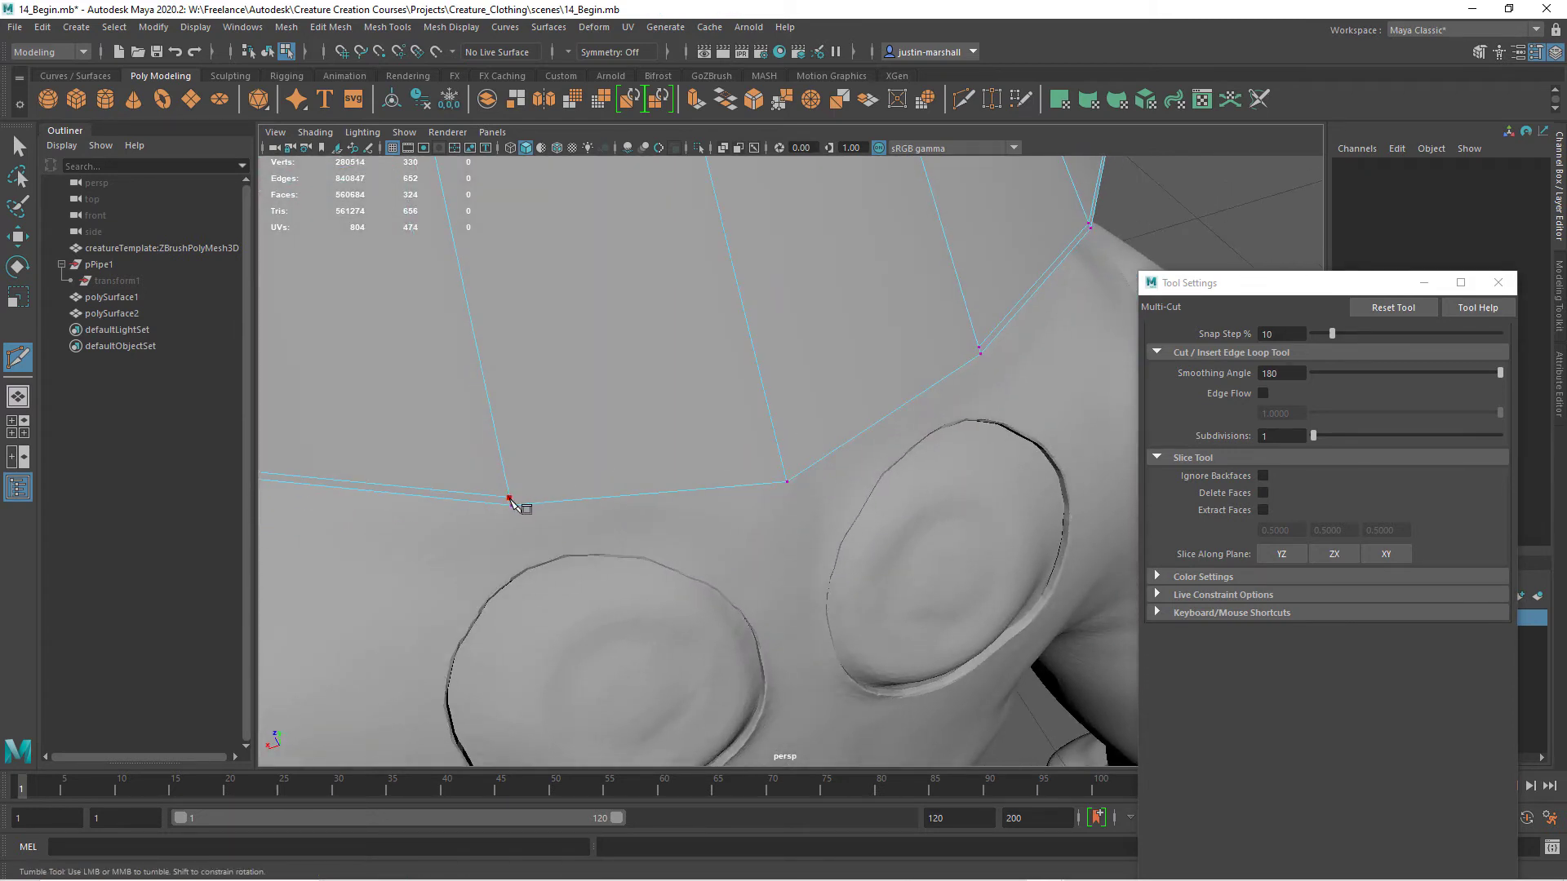
{"action": "left_click", "coordinate": [508, 497]}
{"action": "key", "text": "ctrl+z"}
{"action": "left_click", "coordinate": [784, 468]}
{"action": "scroll", "coordinate": [975, 392], "scroll_direction": "up", "scroll_amount": 5}
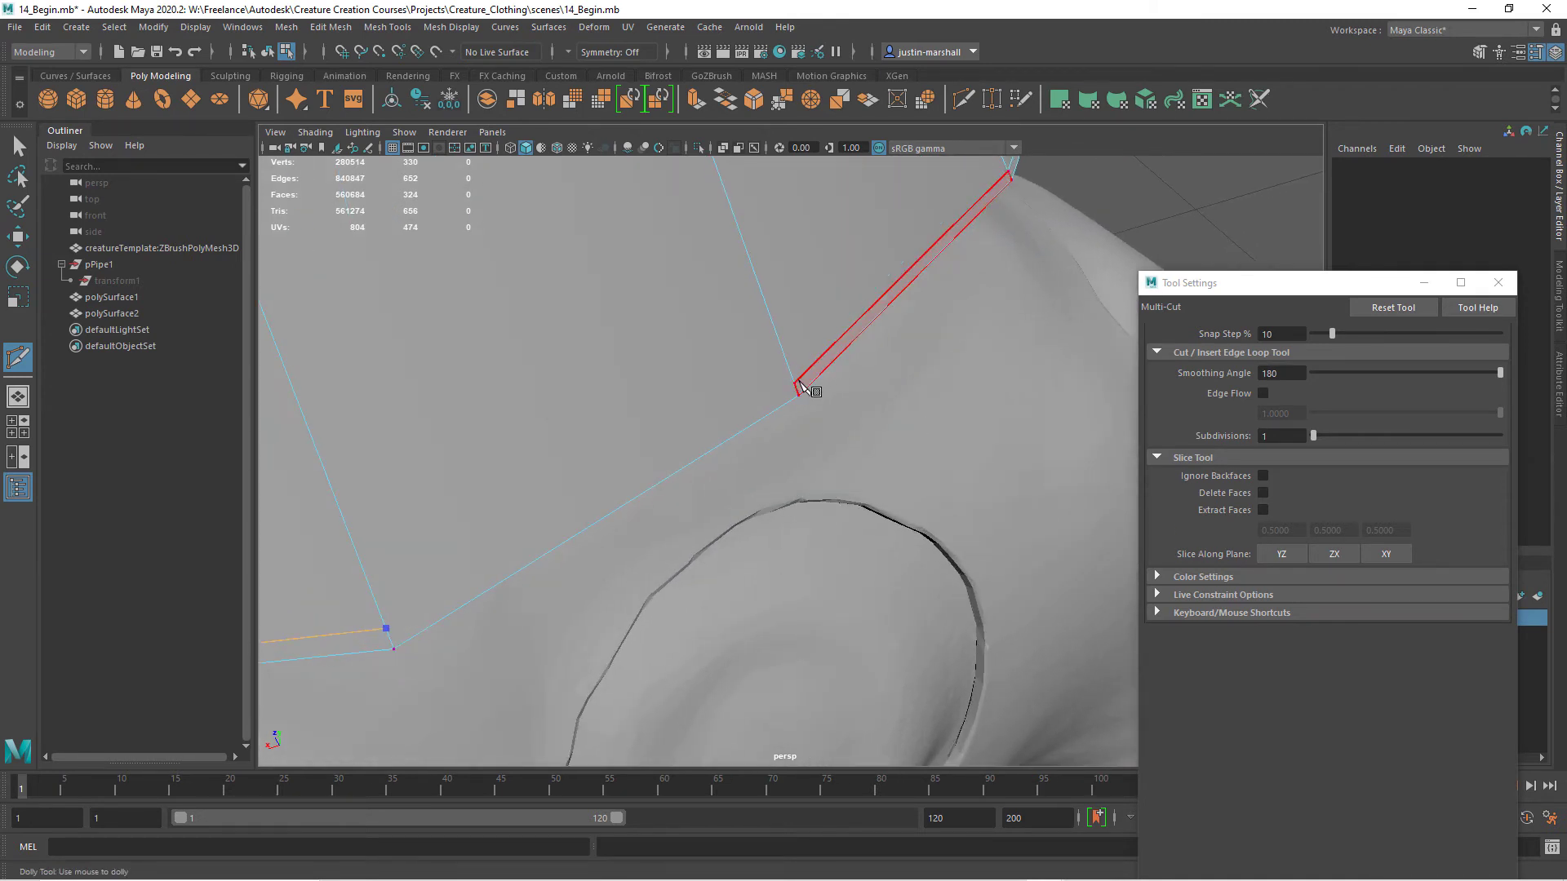
{"action": "left_click", "coordinate": [795, 383]}
{"action": "key", "text": "Return"}
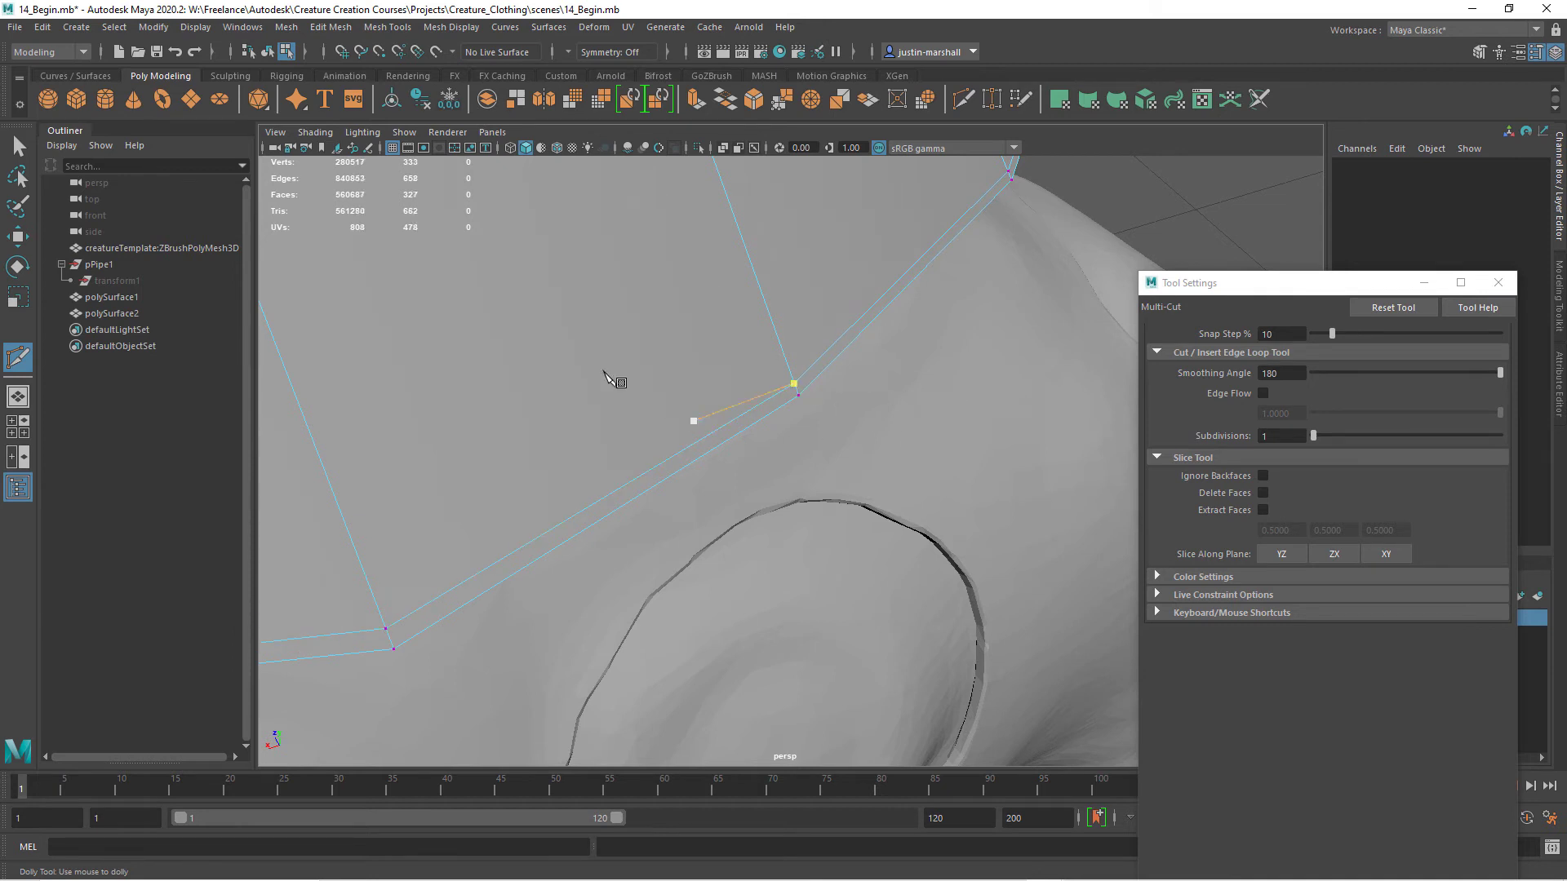
Return to object mode, preview the outer strap smoothed and examine its lower back edge up close
{"action": "left_click", "coordinate": [24, 151]}
{"action": "left_click", "coordinate": [268, 51]}
{"action": "right_click_drag", "start_coordinate": [506, 351], "coordinate": [306, 306], "text": "alt"}
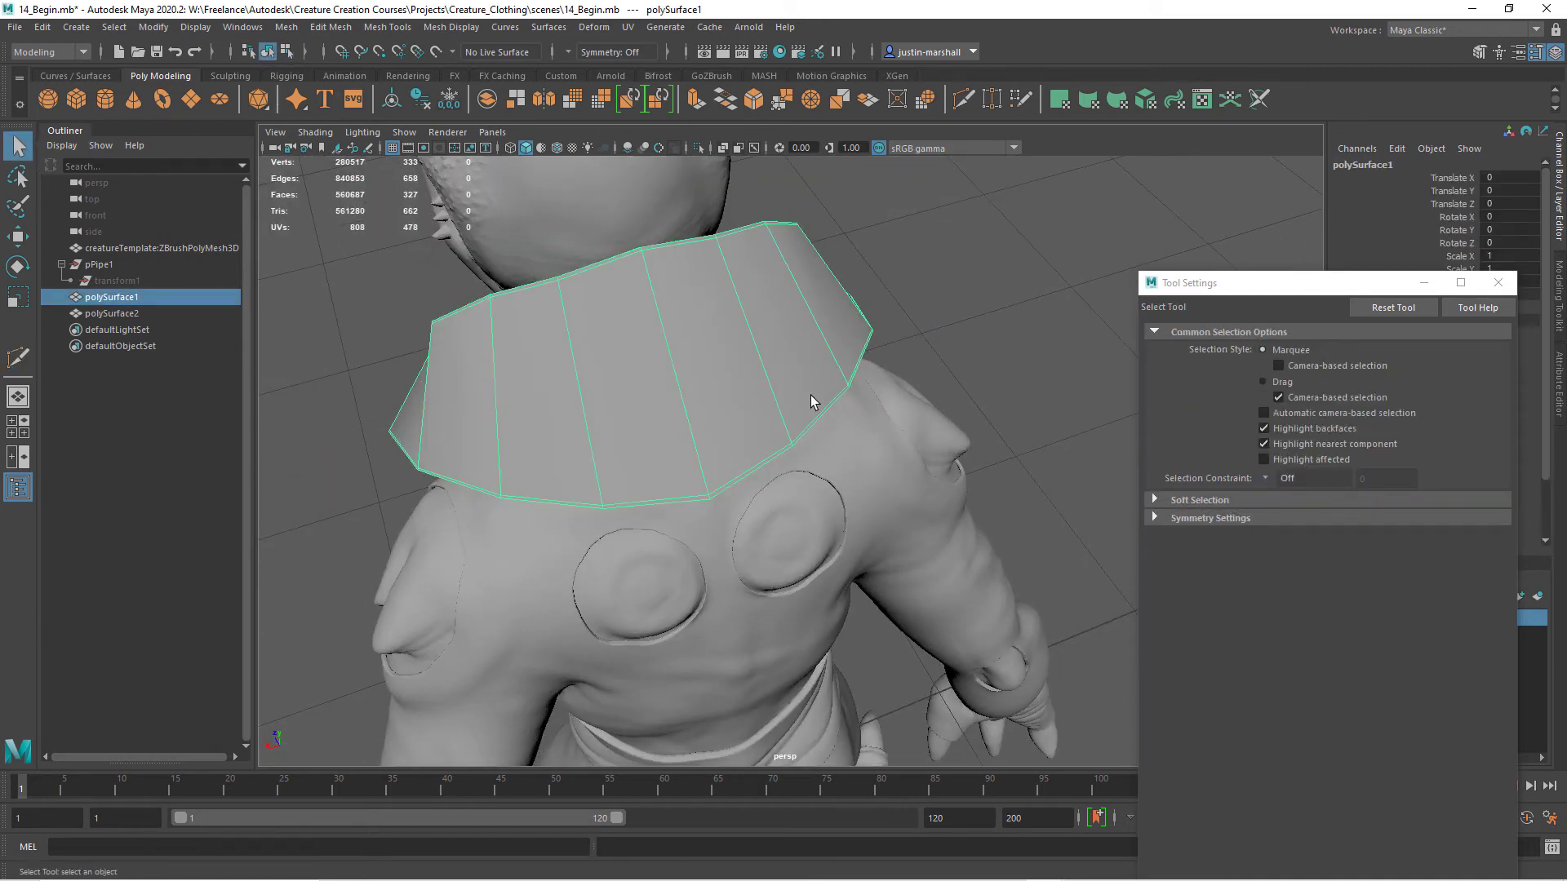
{"action": "key", "text": "3"}
{"action": "left_click_drag", "start_coordinate": [800, 399], "coordinate": [661, 417], "text": "alt"}
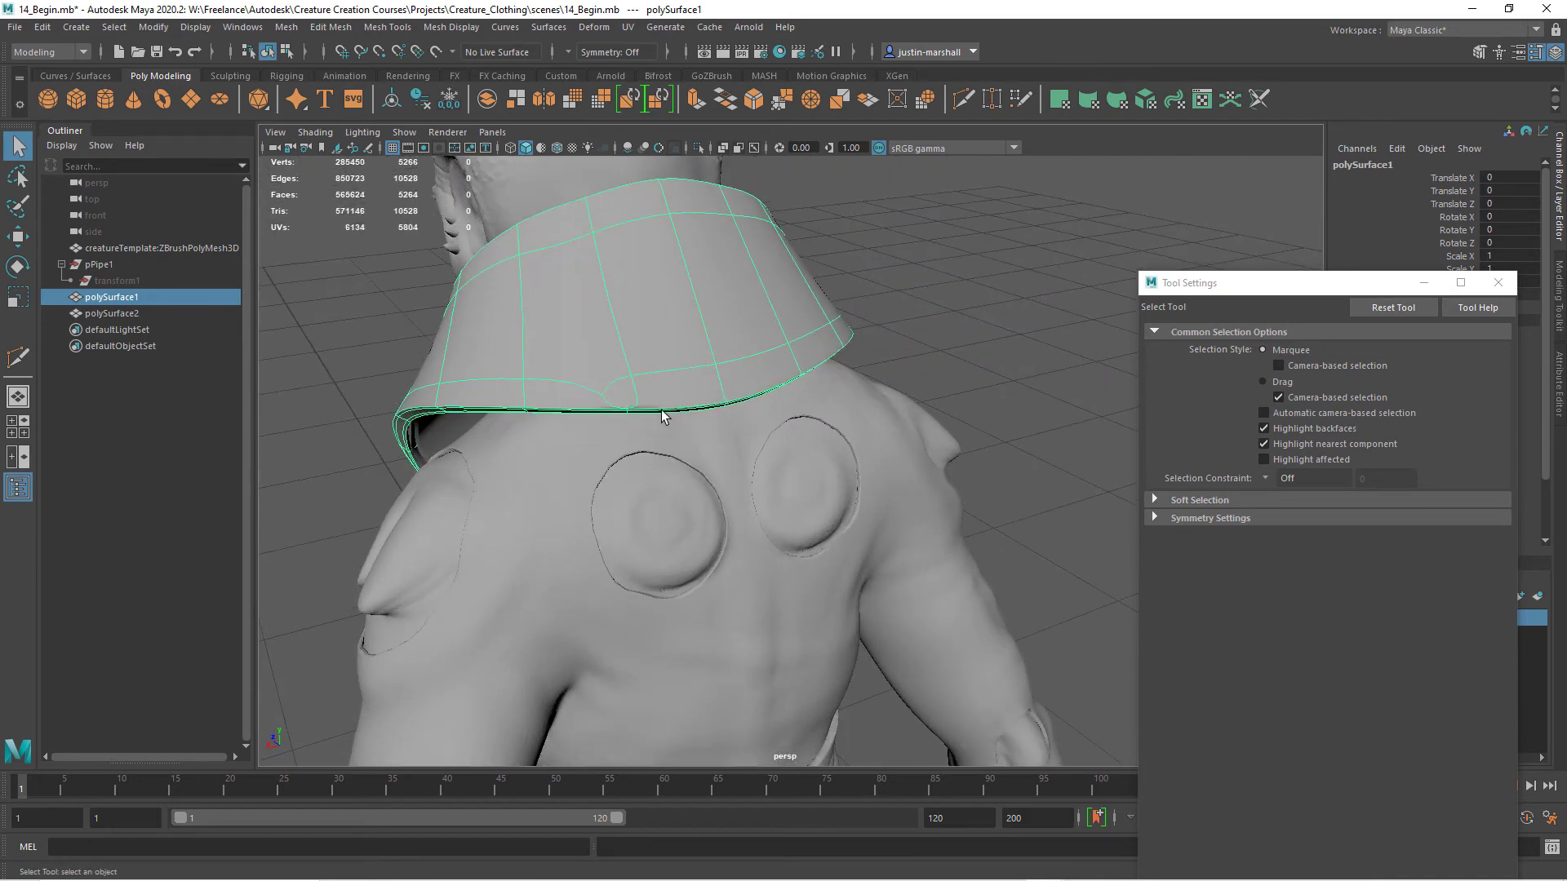
{"action": "key", "text": "1"}
{"action": "right_click_drag", "start_coordinate": [619, 381], "coordinate": [790, 399], "text": "alt"}
{"action": "left_click_drag", "start_coordinate": [804, 431], "coordinate": [751, 423], "text": "alt"}
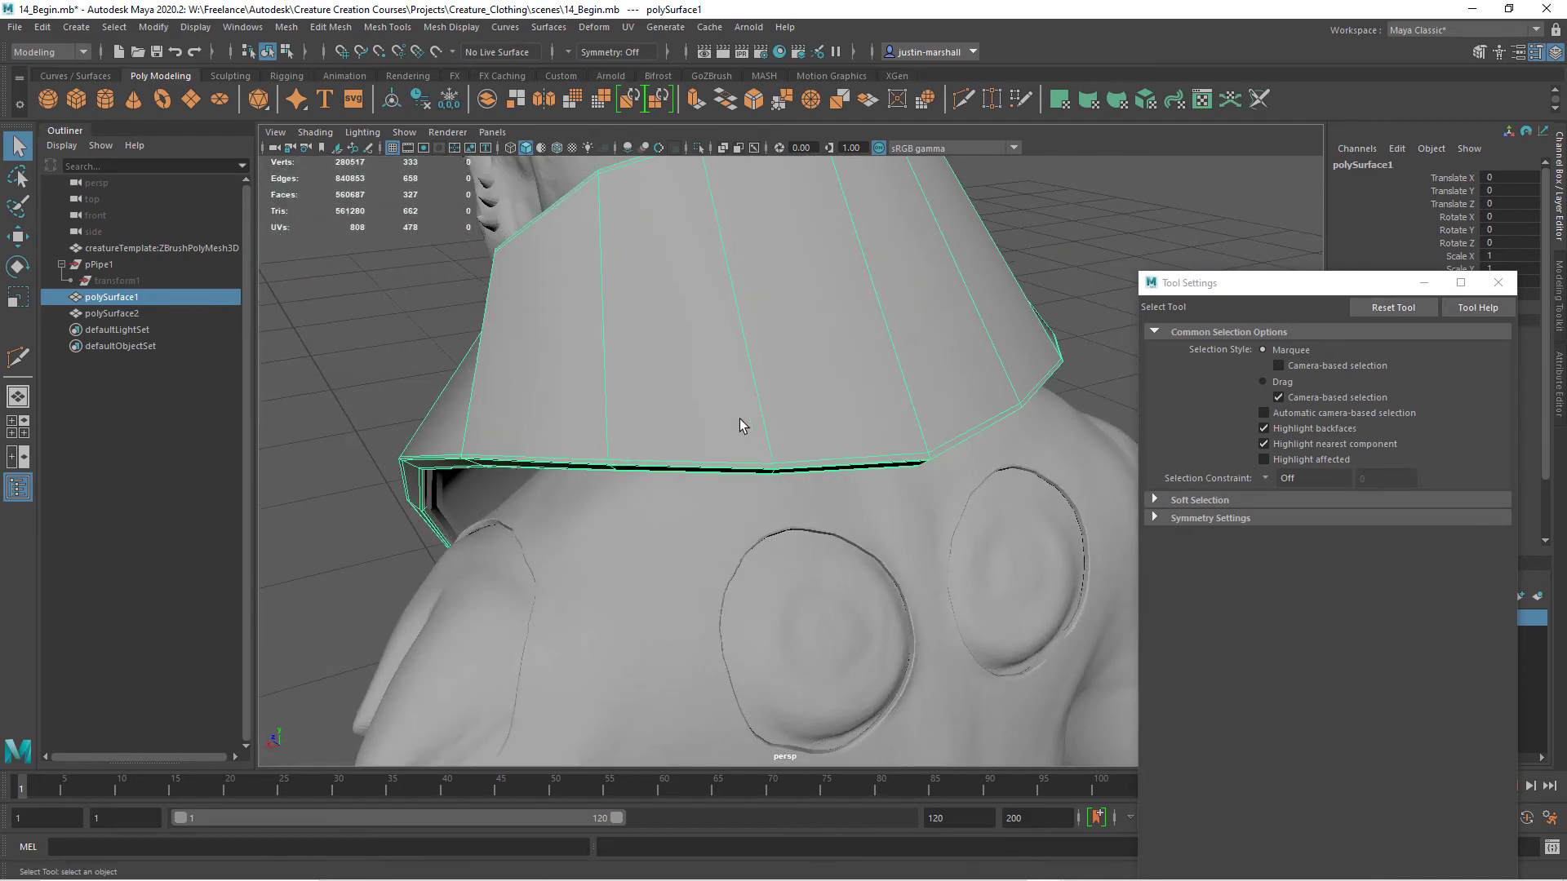
{"action": "right_click_drag", "start_coordinate": [752, 423], "coordinate": [905, 440], "text": "alt"}
Isolate the outer strap in the viewport and delete the stray vertex on the inner face of its back
{"action": "left_click", "coordinate": [402, 131]}
{"action": "mouse_move", "coordinate": [461, 161]}
{"action": "left_click", "coordinate": [617, 174]}
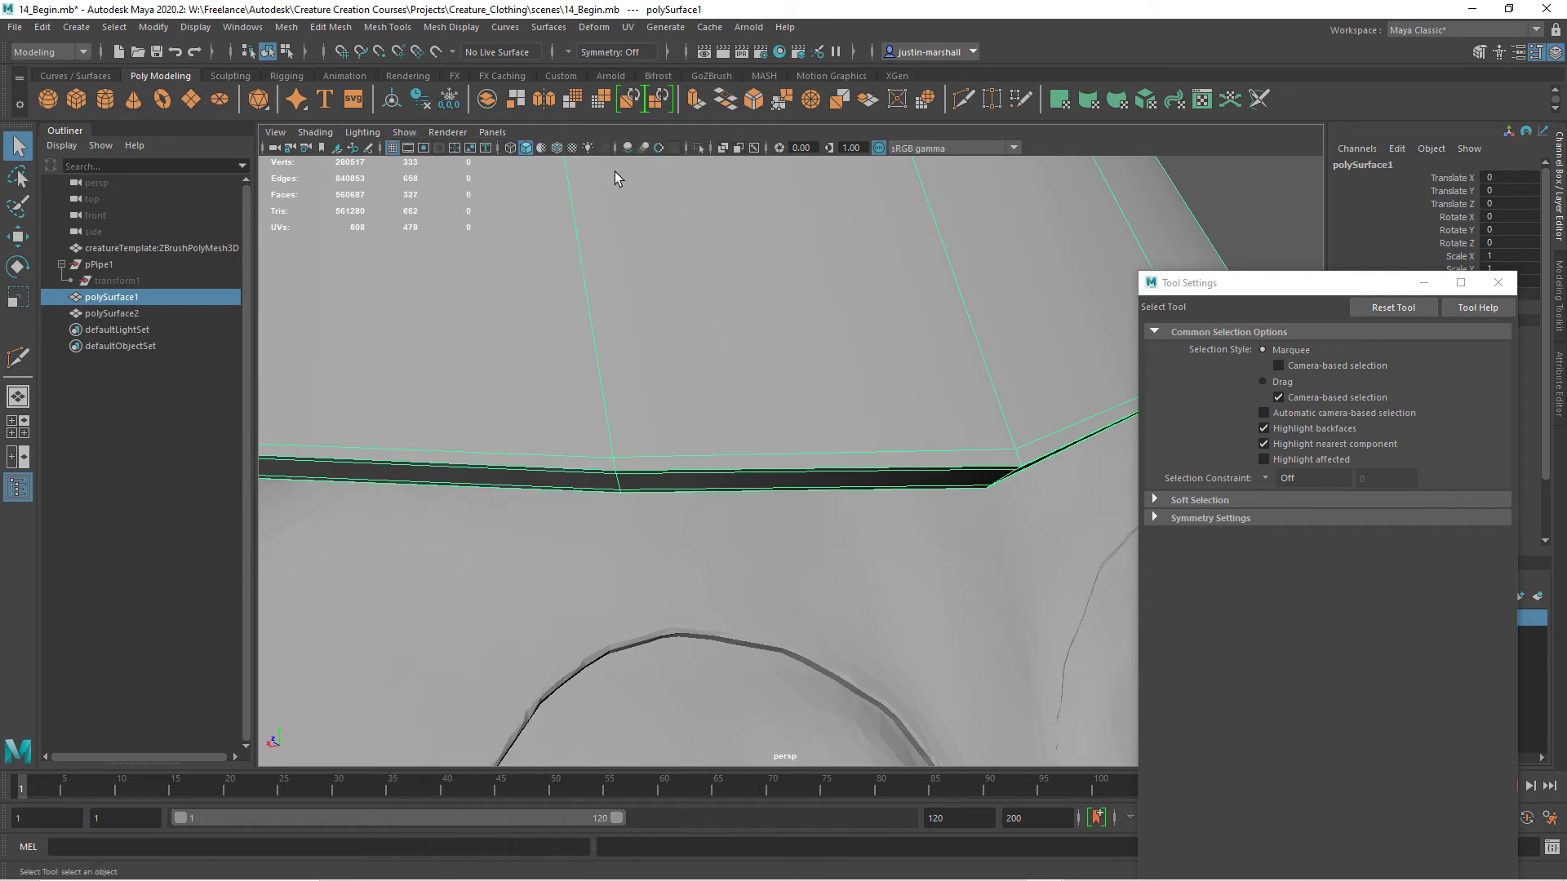
{"action": "left_click", "coordinate": [404, 132]}
{"action": "left_click", "coordinate": [617, 174]}
{"action": "left_click_drag", "start_coordinate": [759, 342], "coordinate": [938, 329], "text": "alt"}
{"action": "right_click_drag", "start_coordinate": [938, 329], "coordinate": [868, 332]}
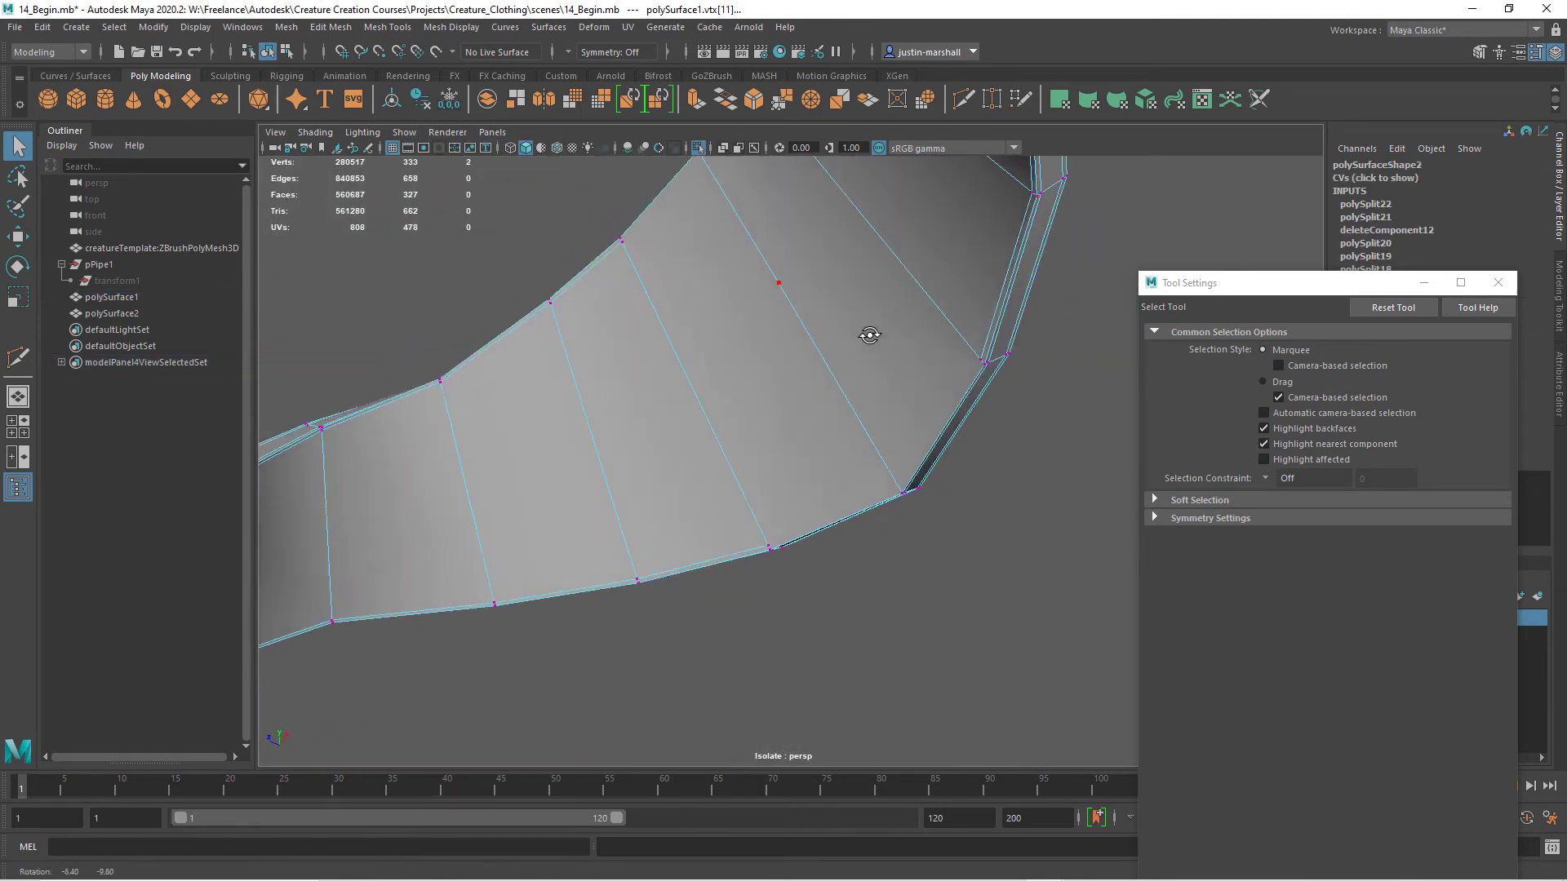
{"action": "key", "text": "Delete"}
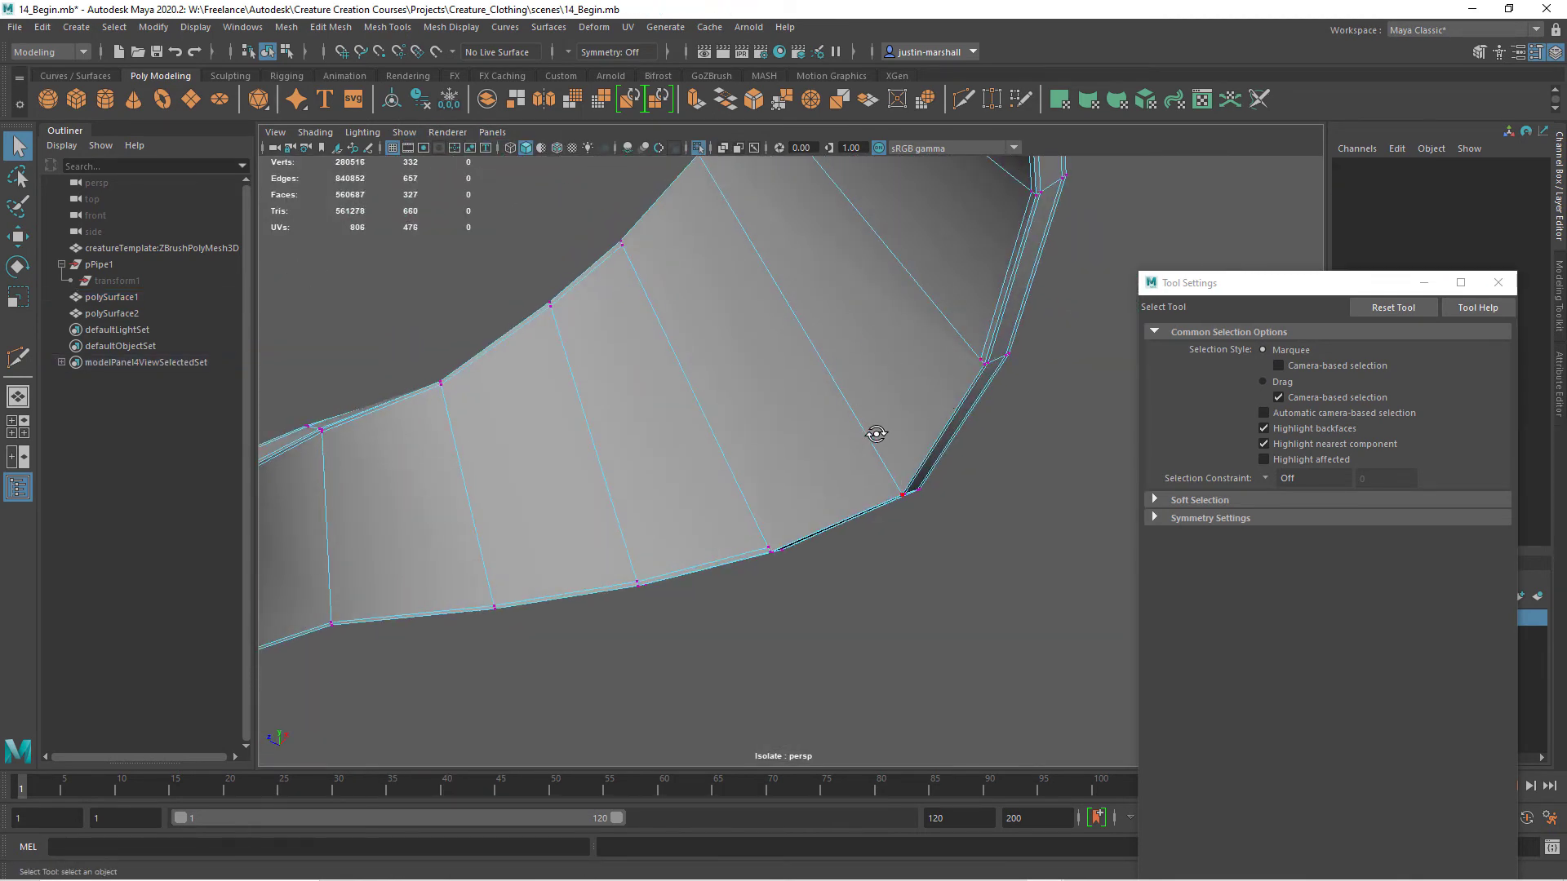
Cut the missing support edge along the lower rim of the strap's inner back face with the Multi-Cut tool
{"action": "left_click_drag", "start_coordinate": [876, 434], "coordinate": [830, 444], "text": "alt"}
{"action": "right_click_drag", "start_coordinate": [829, 444], "coordinate": [969, 464], "text": "alt"}
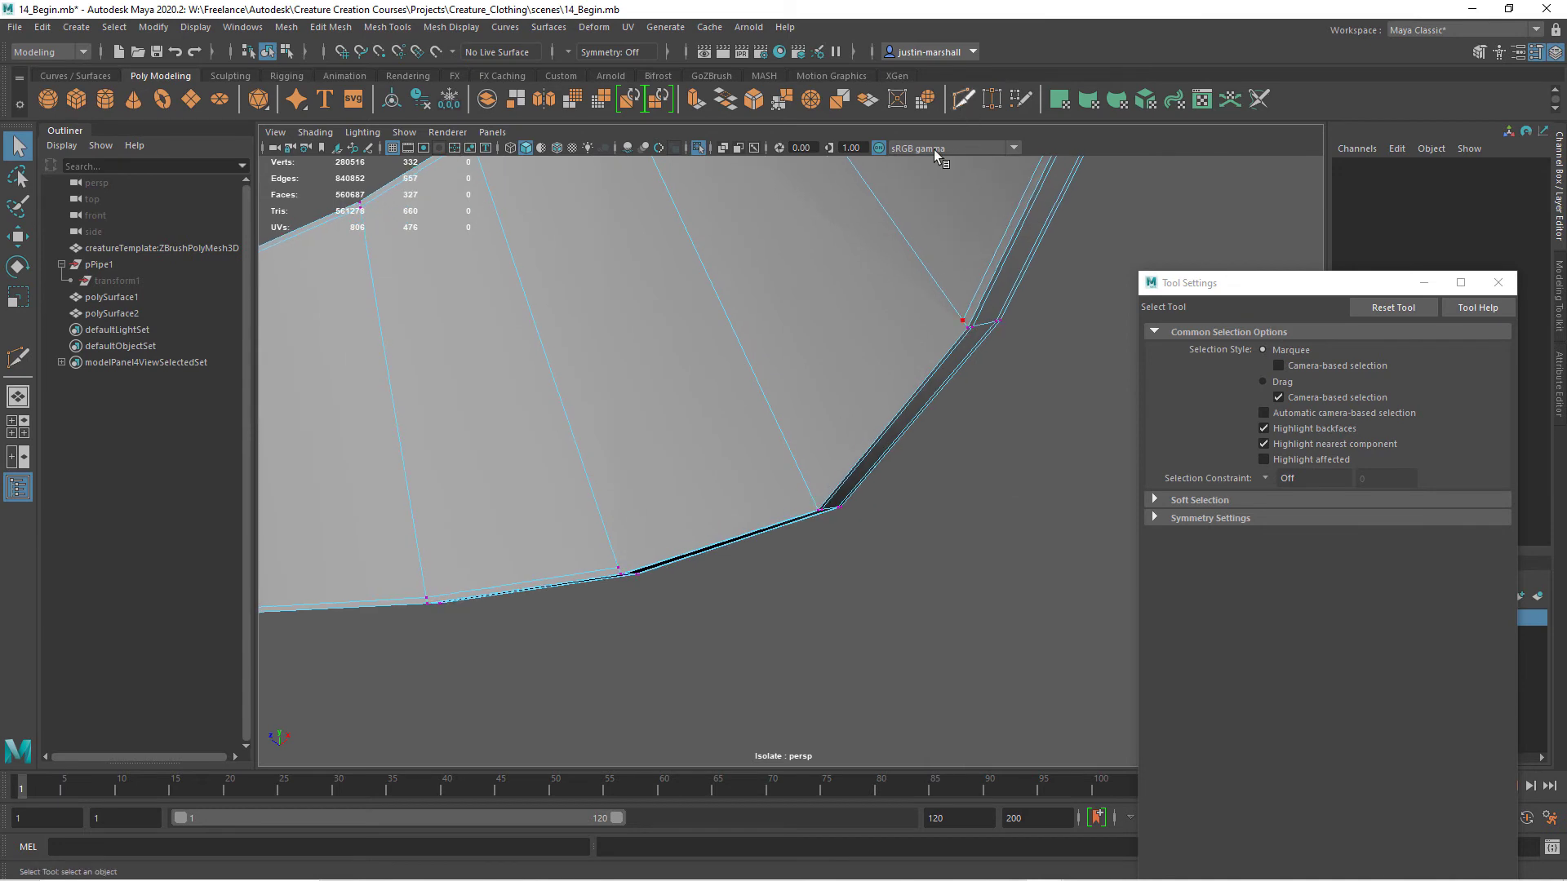
{"action": "left_click", "coordinate": [963, 99]}
{"action": "left_click_drag", "start_coordinate": [731, 346], "coordinate": [716, 387], "text": "alt"}
{"action": "right_click_drag", "start_coordinate": [716, 387], "coordinate": [709, 493], "text": "alt"}
{"action": "left_click", "coordinate": [325, 550]}
{"action": "left_click_drag", "start_coordinate": [797, 482], "coordinate": [1011, 444], "text": "alt"}
{"action": "left_click", "coordinate": [997, 529]}
Cut the missing support edges along the opposite, upper rim of the strap's inner back face
{"action": "middle_click_drag", "start_coordinate": [997, 528], "coordinate": [787, 574], "text": "alt"}
{"action": "left_click", "coordinate": [444, 501]}
{"action": "right_click", "coordinate": [441, 500]}
{"action": "left_click", "coordinate": [438, 499]}
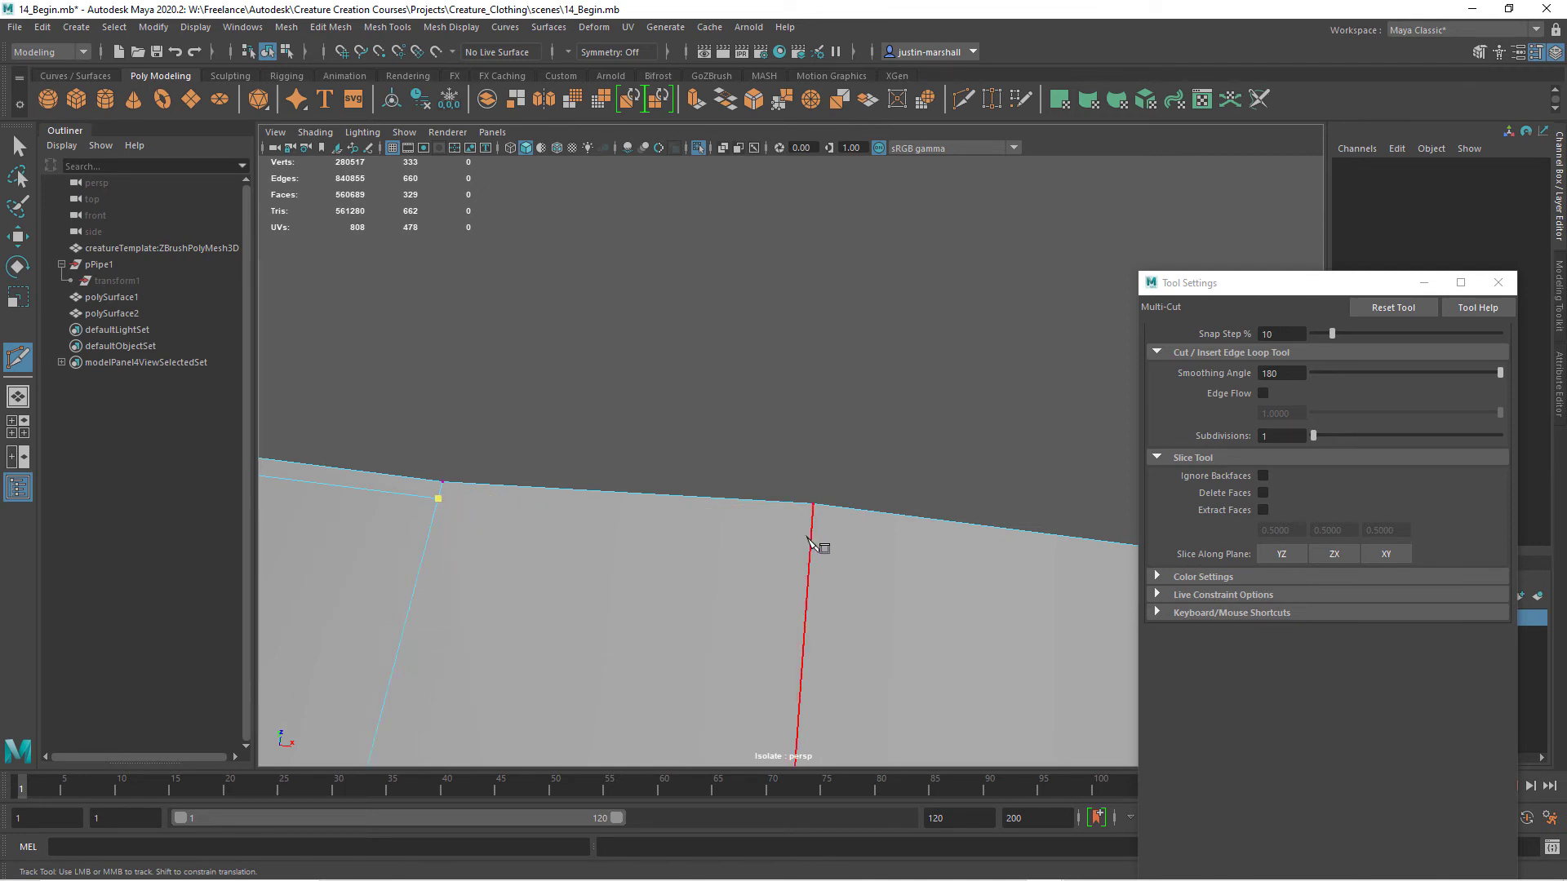
{"action": "left_click", "coordinate": [815, 530]}
{"action": "left_click_drag", "start_coordinate": [944, 570], "coordinate": [909, 529], "text": "alt"}
{"action": "left_click", "coordinate": [876, 488]}
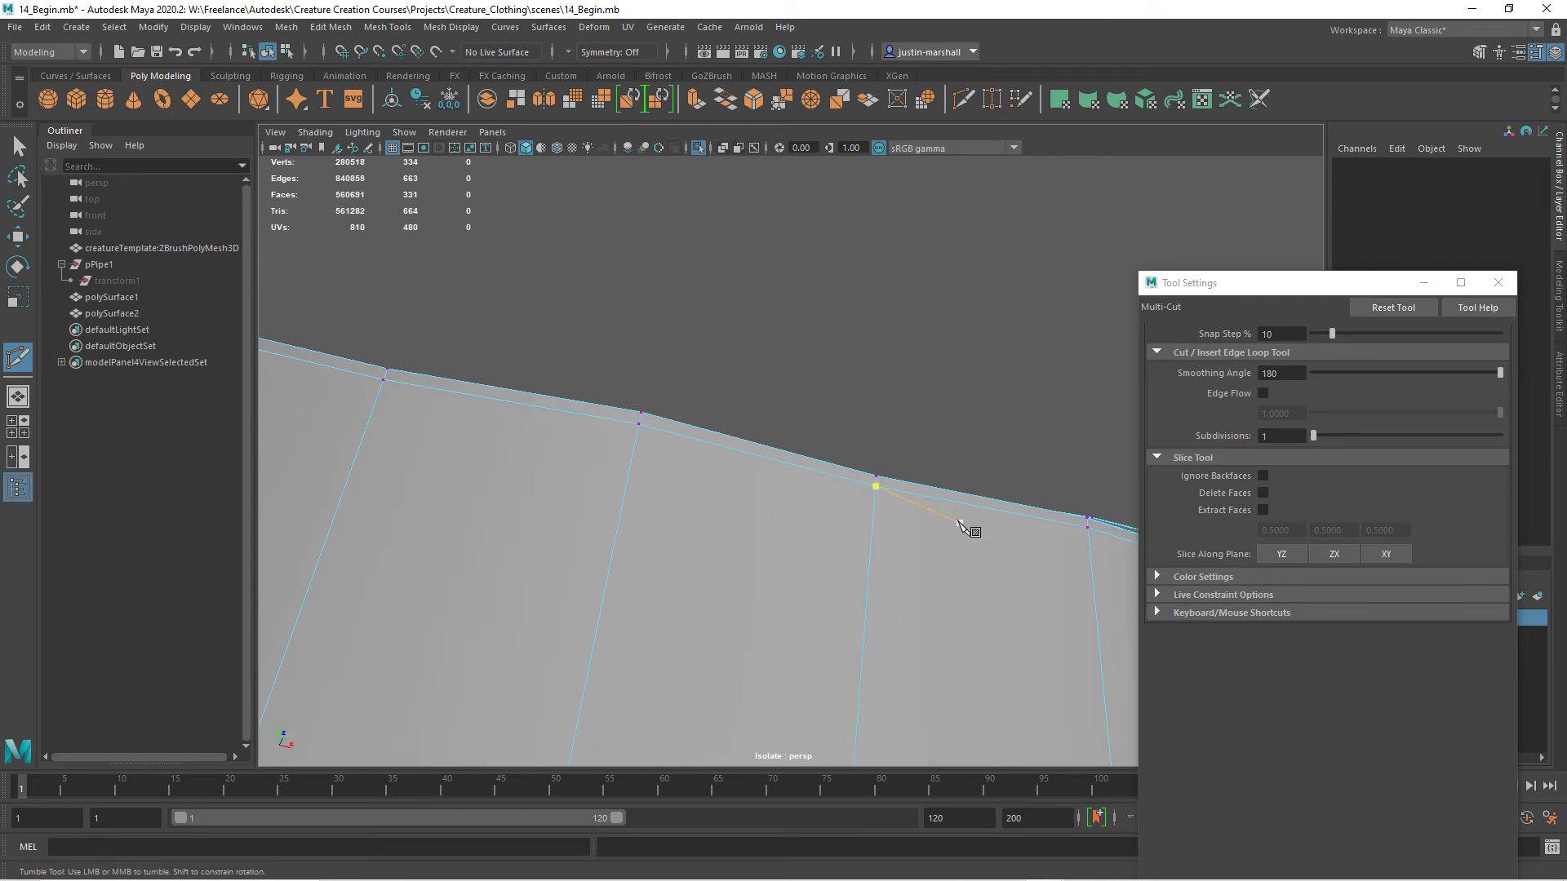
Return to object mode, preview the isolated strap smoothed and examine its back for pinched edges
{"action": "left_click", "coordinate": [18, 147]}
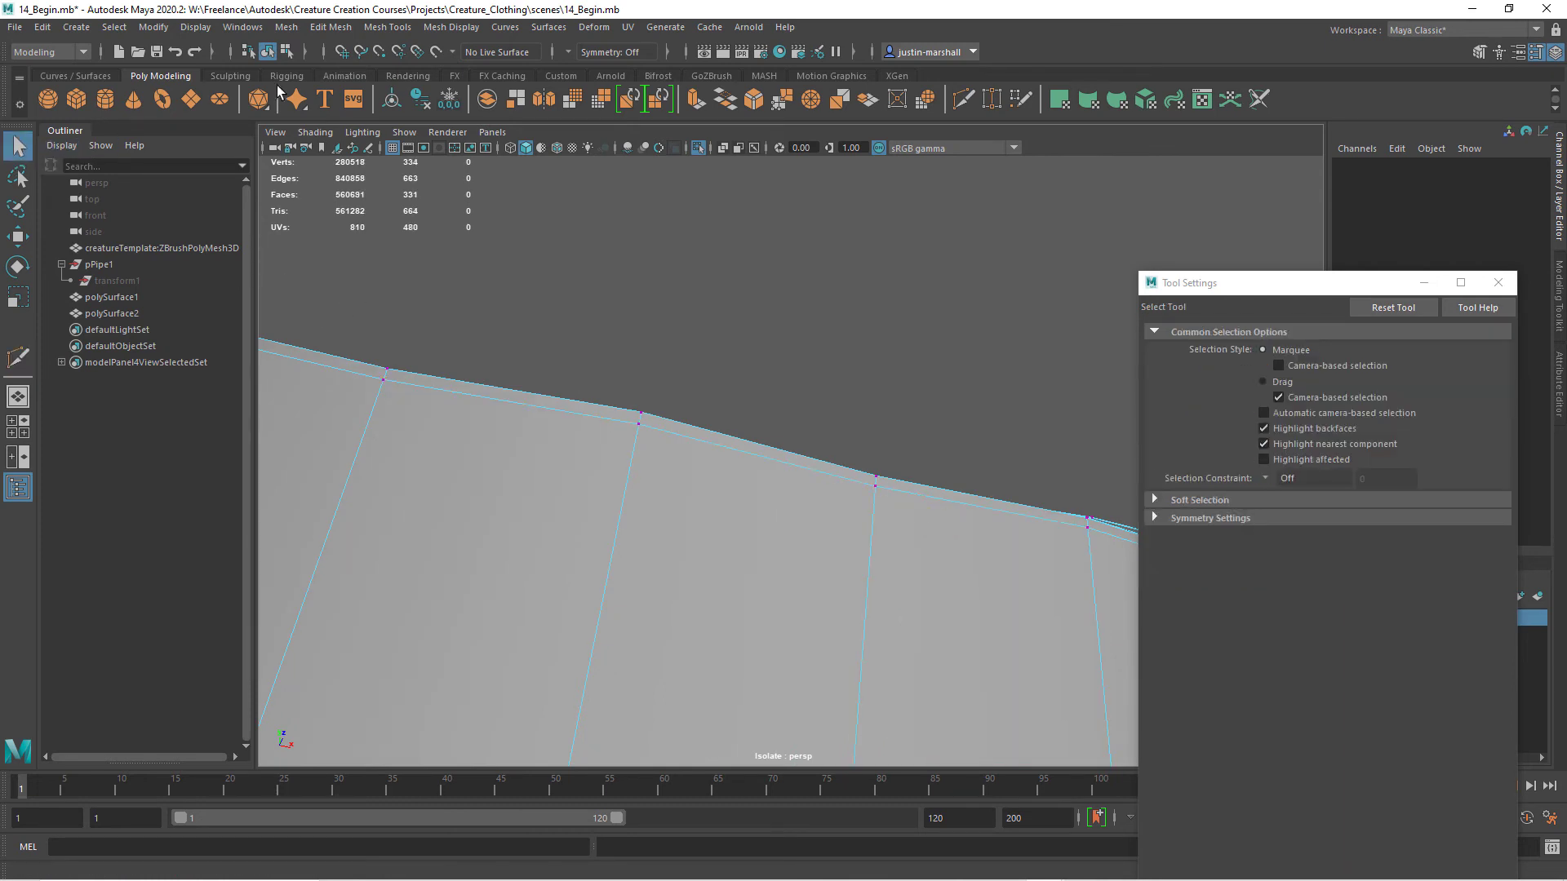
{"action": "left_click", "coordinate": [272, 52]}
{"action": "key", "text": "f"}
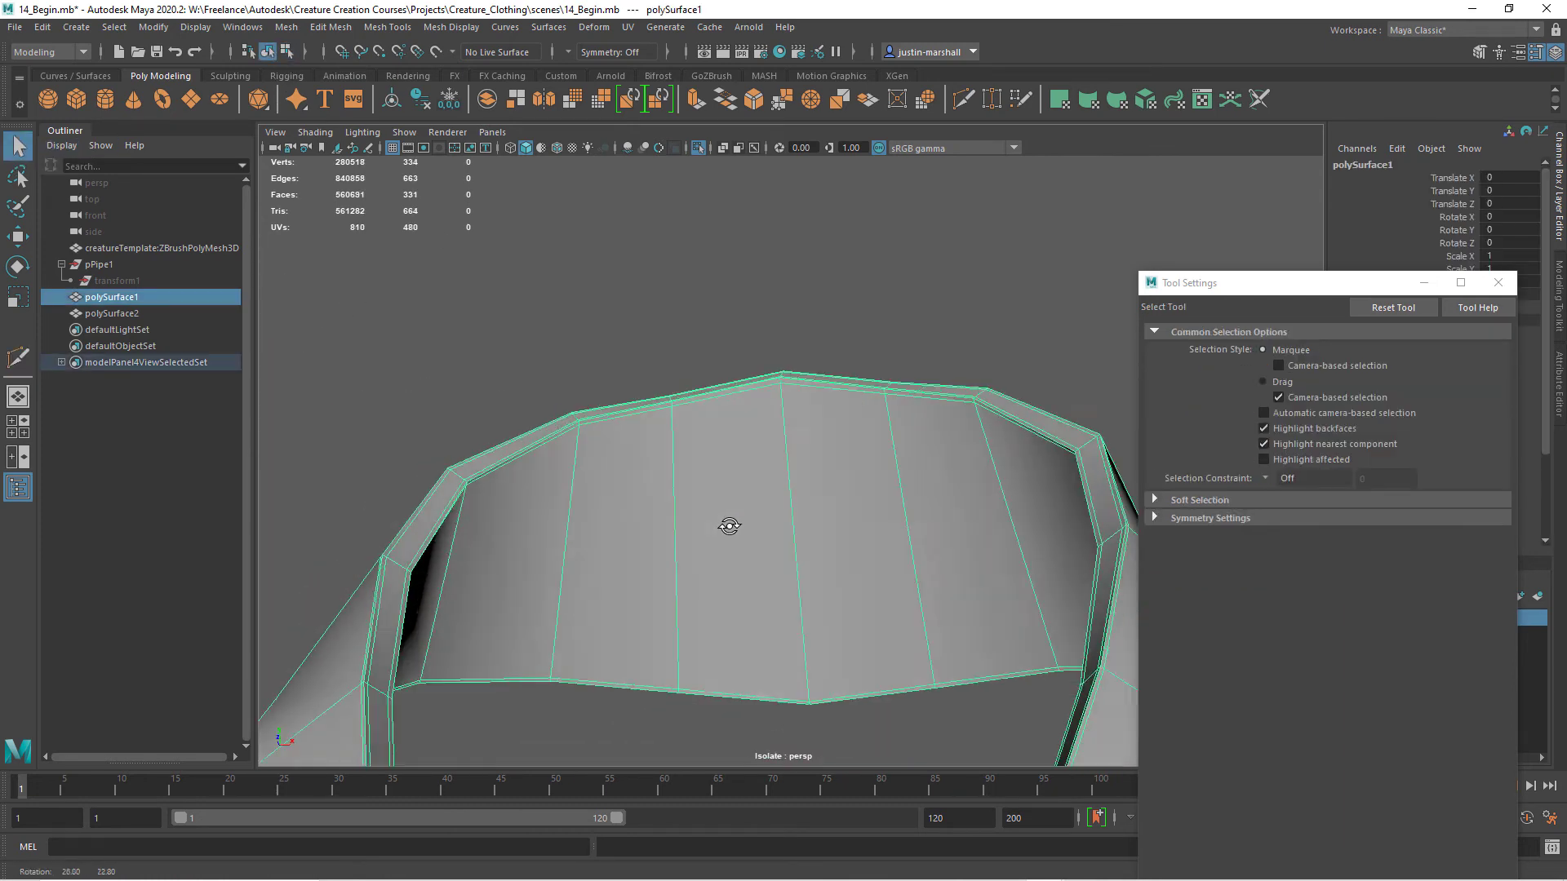
{"action": "key", "text": "3"}
{"action": "left_click_drag", "start_coordinate": [896, 545], "coordinate": [616, 595], "text": "alt"}
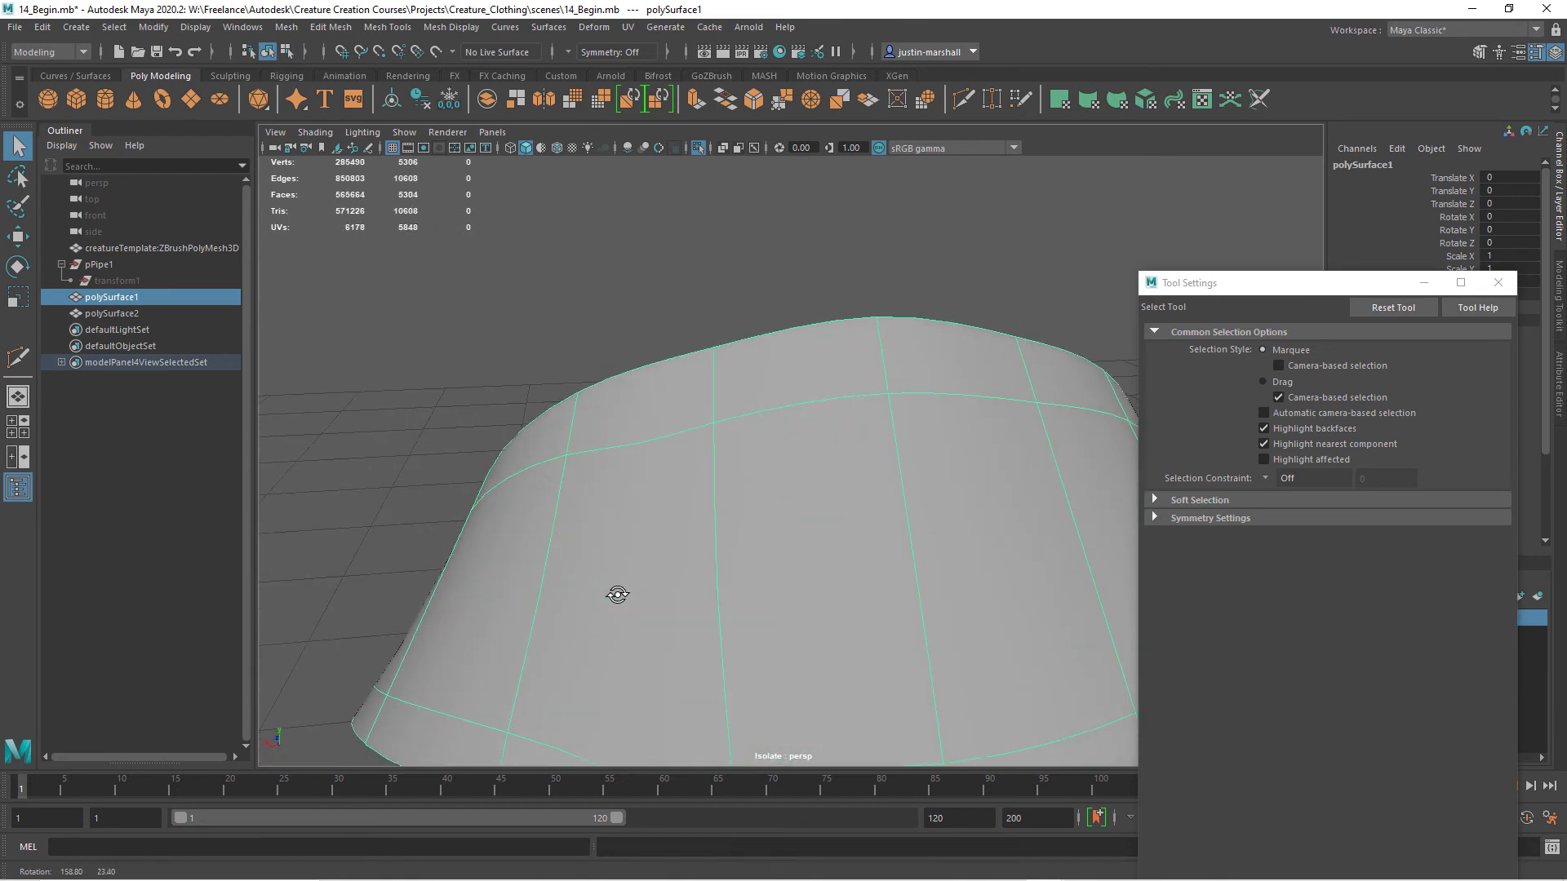
{"action": "right_click_drag", "start_coordinate": [710, 584], "coordinate": [671, 541], "text": "alt"}
{"action": "middle_click_drag", "start_coordinate": [764, 596], "coordinate": [772, 501], "text": "alt"}
{"action": "left_click_drag", "start_coordinate": [771, 502], "coordinate": [796, 488], "text": "alt"}
{"action": "left_click_drag", "start_coordinate": [695, 418], "coordinate": [934, 566], "text": "alt"}
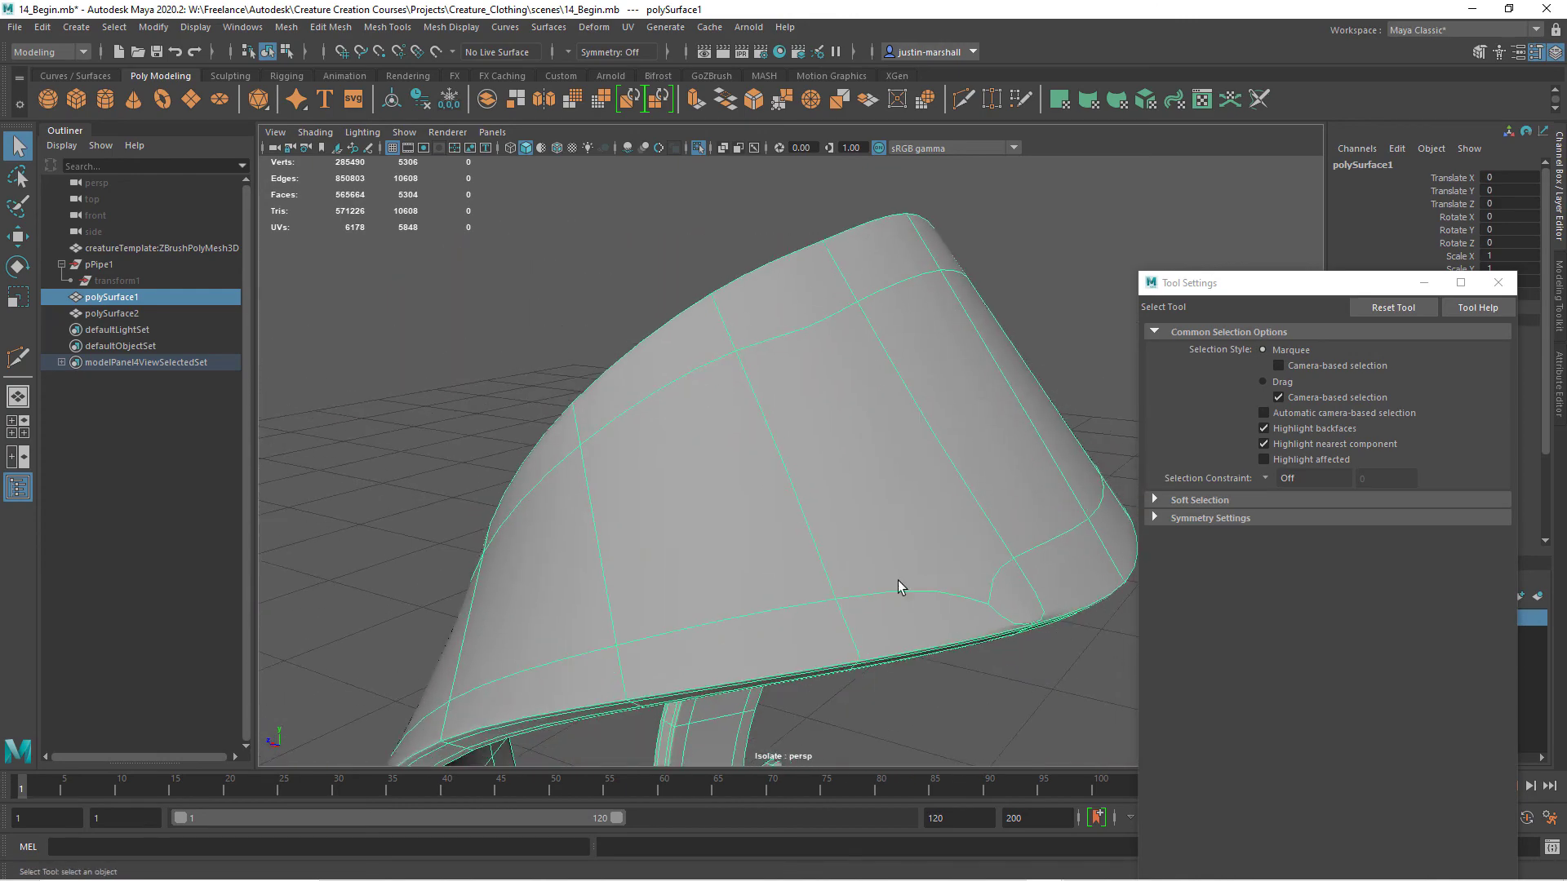
{"action": "left_click_drag", "start_coordinate": [1017, 622], "coordinate": [938, 594], "text": "alt"}
{"action": "right_click_drag", "start_coordinate": [937, 595], "coordinate": [1002, 610], "text": "alt"}
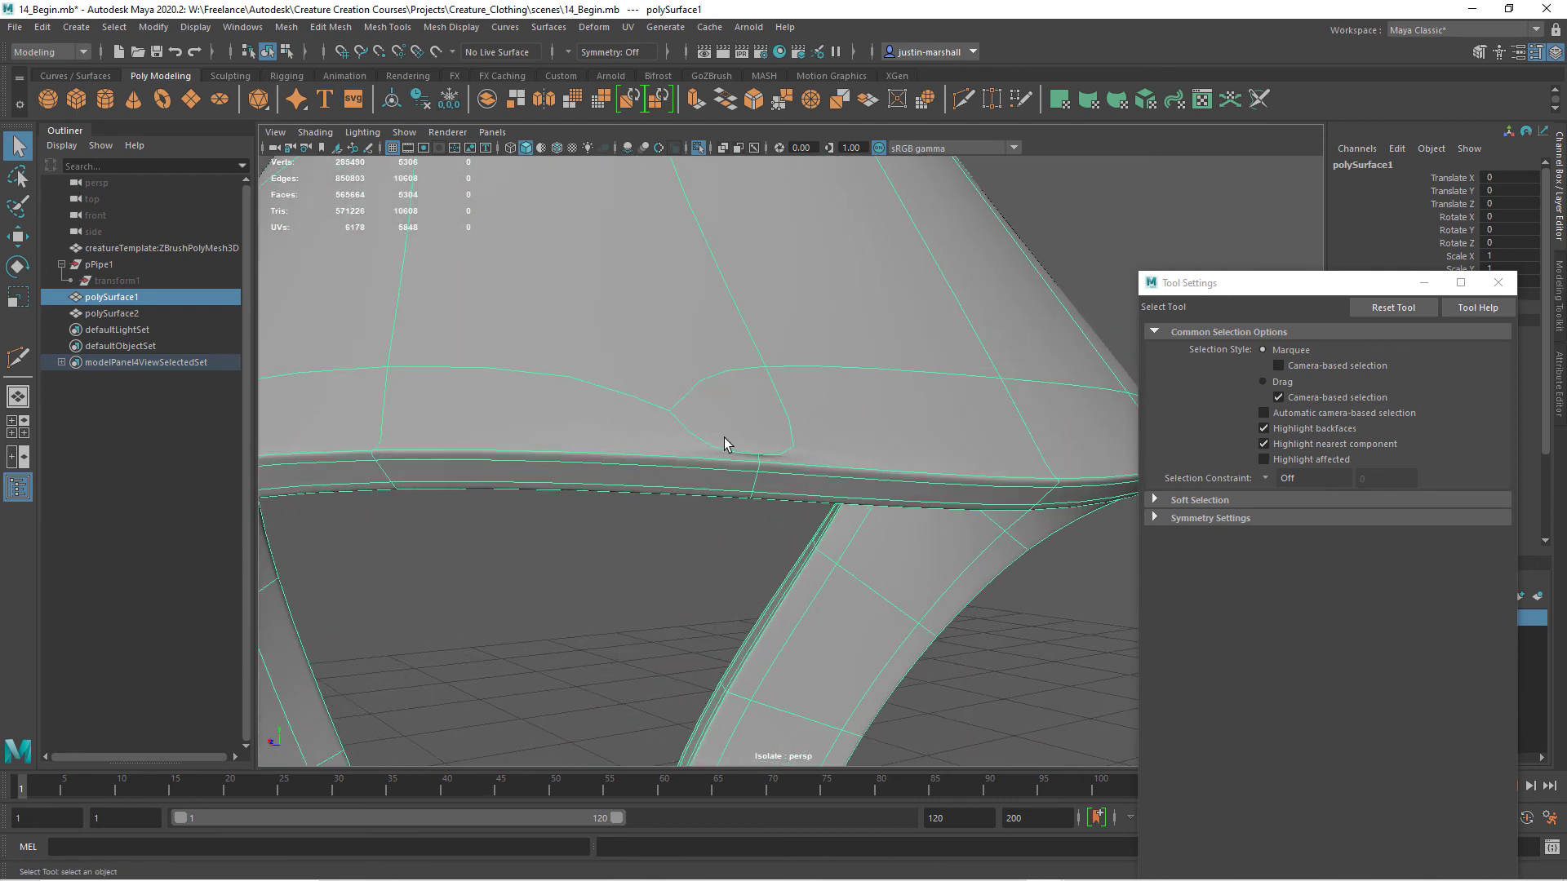
Select the near-coincident vertices on the support edge at the strap's lower outer back rim and merge them
{"action": "key", "text": "1"}
{"action": "right_click_drag", "start_coordinate": [762, 416], "coordinate": [684, 415]}
{"action": "left_click_drag", "start_coordinate": [726, 433], "coordinate": [771, 457]}
{"action": "right_click_drag", "start_coordinate": [771, 457], "coordinate": [841, 478], "text": "alt"}
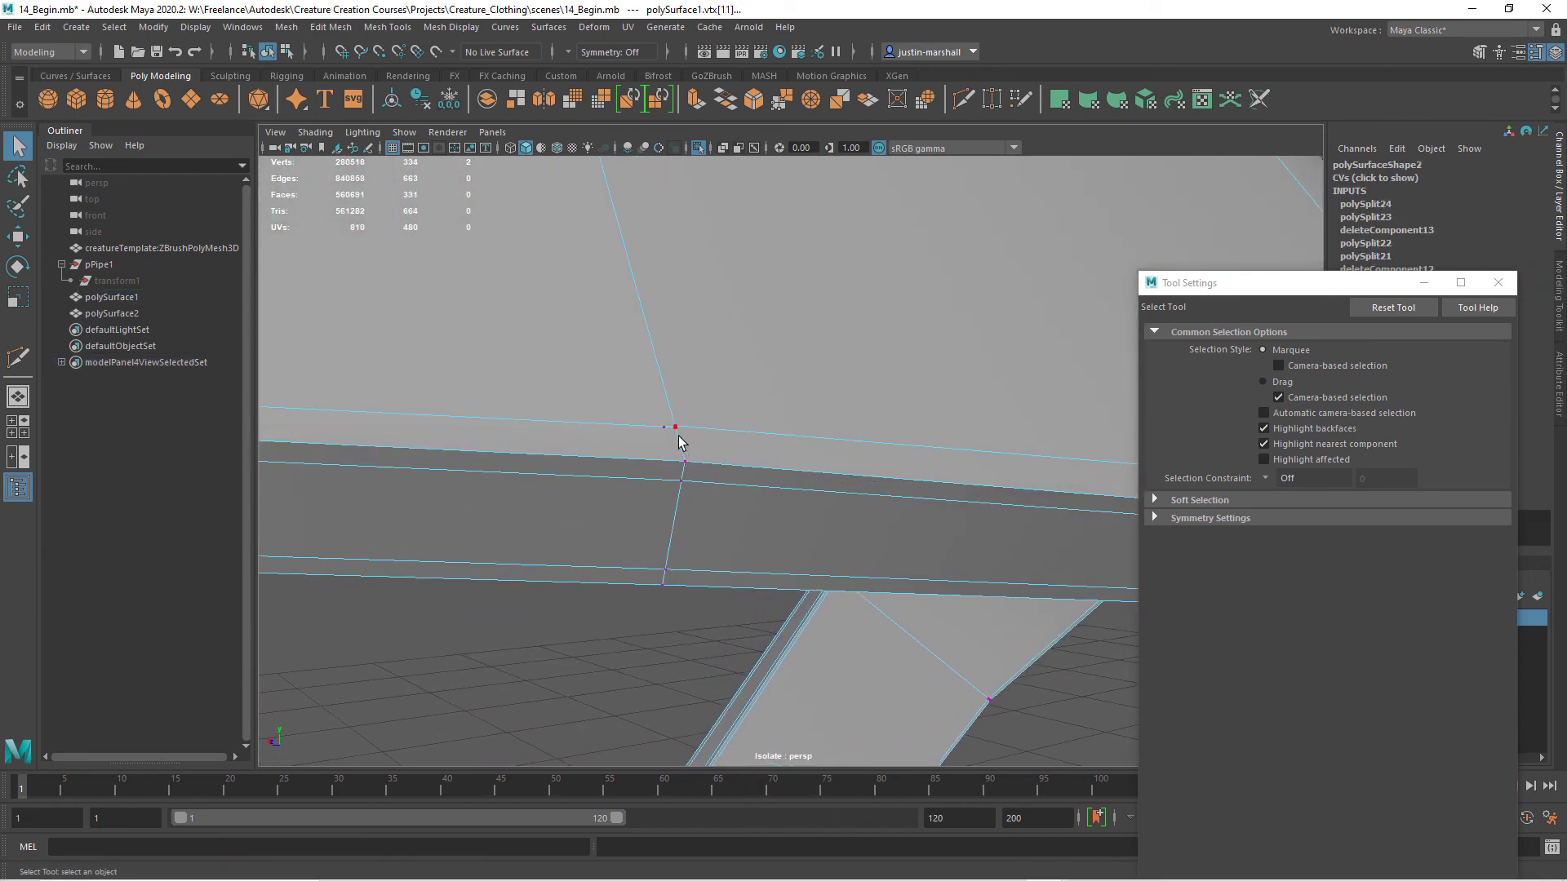
{"action": "left_click", "coordinate": [810, 504]}
{"action": "right_click_drag", "start_coordinate": [675, 434], "coordinate": [671, 470], "text": "alt"}
{"action": "left_click_drag", "start_coordinate": [680, 453], "coordinate": [689, 471], "text": "alt"}
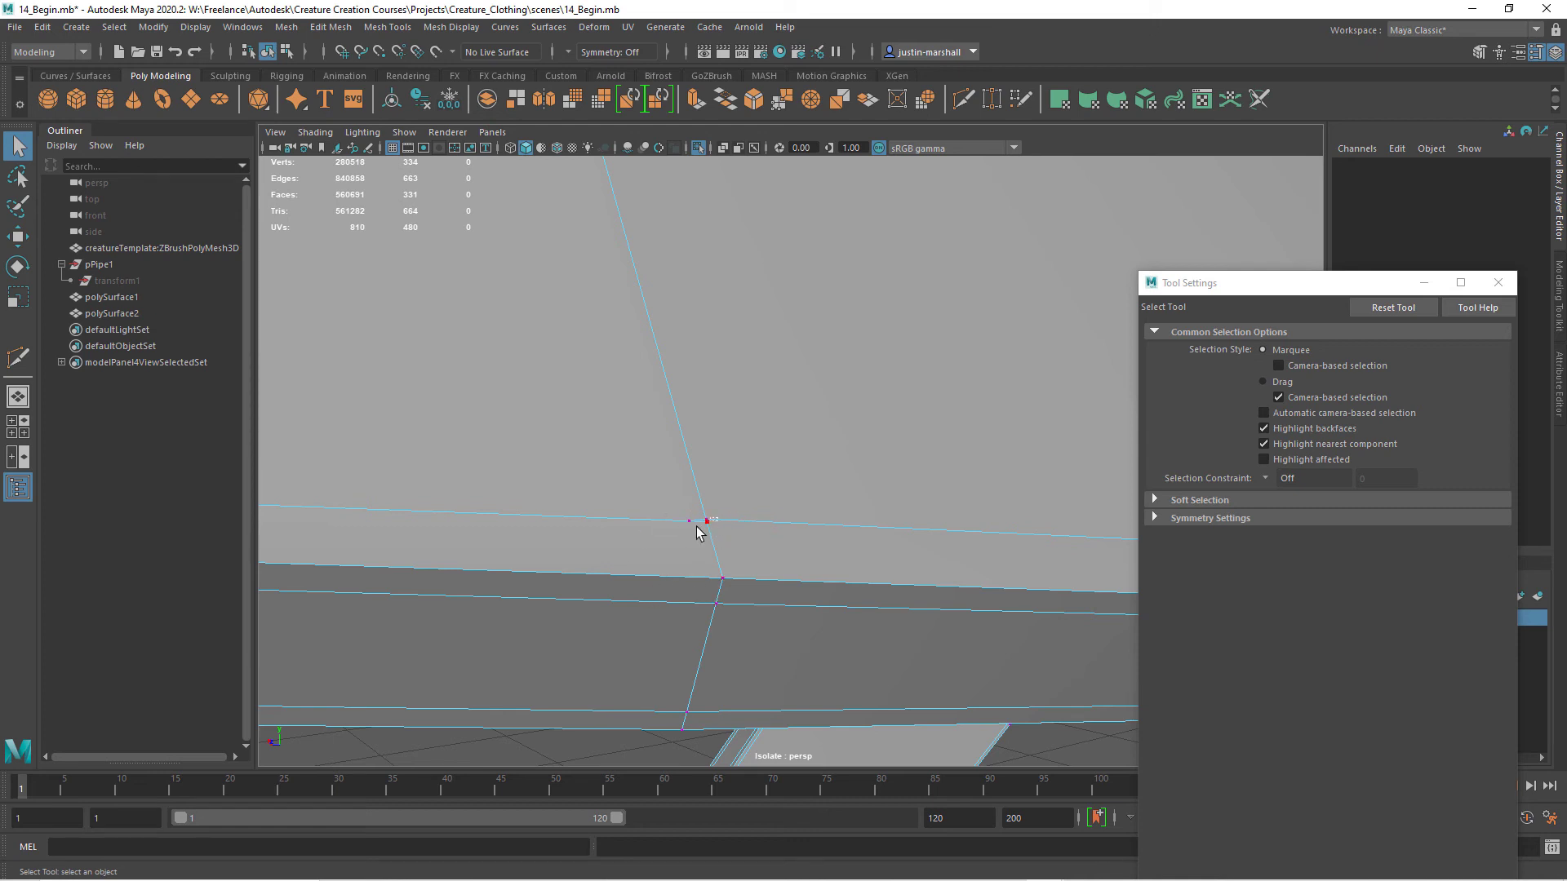
{"action": "left_click", "coordinate": [698, 532]}
{"action": "key", "text": "w"}
{"action": "left_click_drag", "start_coordinate": [800, 531], "coordinate": [808, 517], "text": "alt"}
{"action": "left_click", "coordinate": [348, 29]}
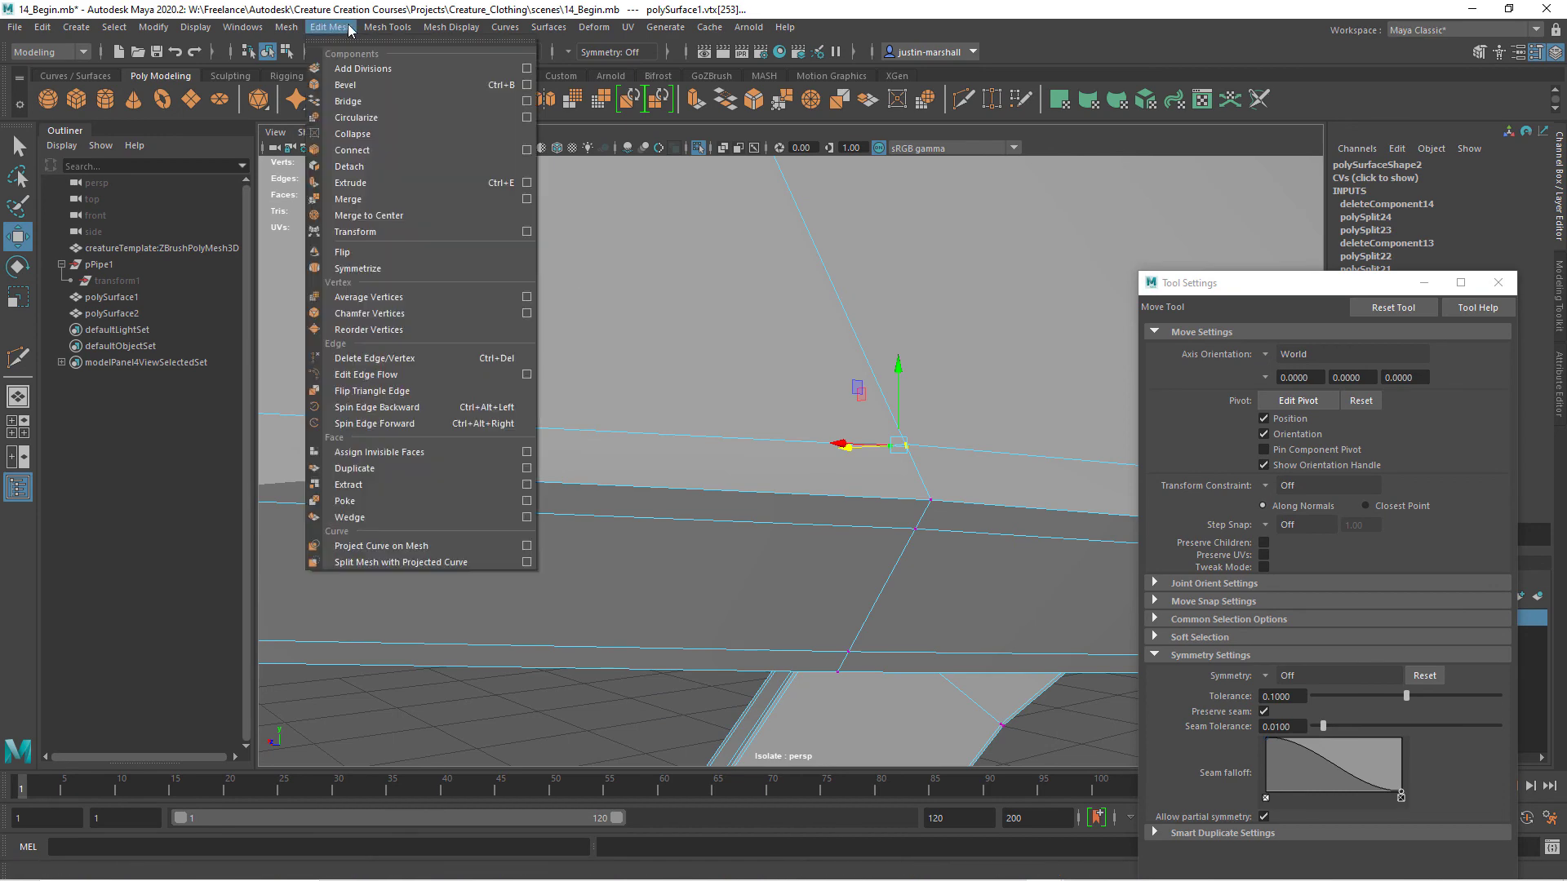
{"action": "left_click", "coordinate": [360, 199]}
{"action": "scroll", "coordinate": [802, 434], "scroll_direction": "down", "scroll_amount": 10}
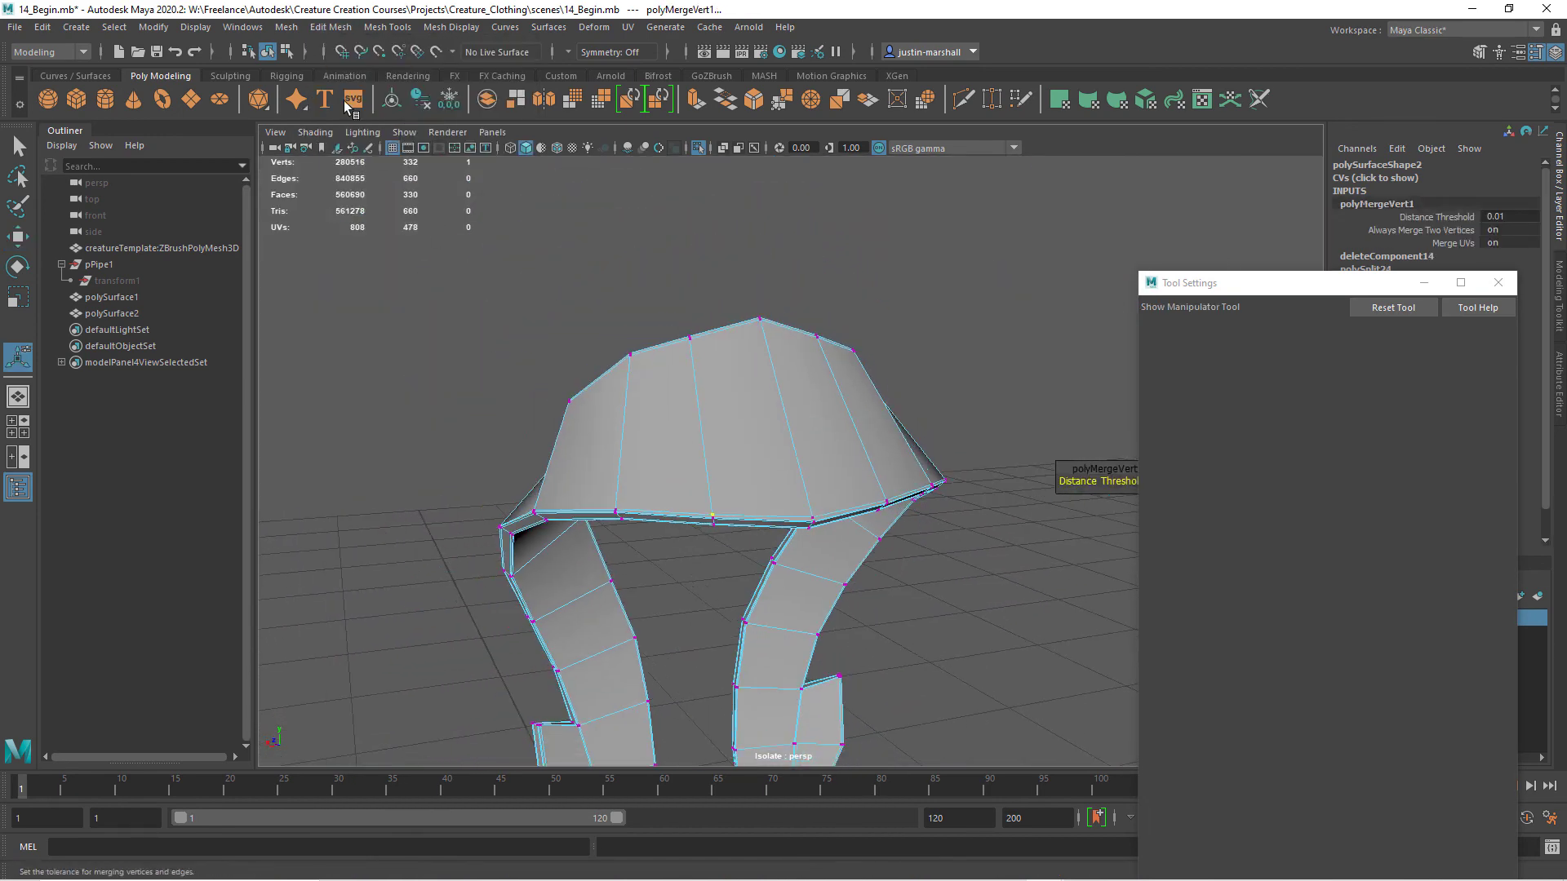
Display the outer strap smoothed in object mode and turn off isolate select to show it on the full creature
{"action": "key", "text": "F8"}
{"action": "key", "text": "3"}
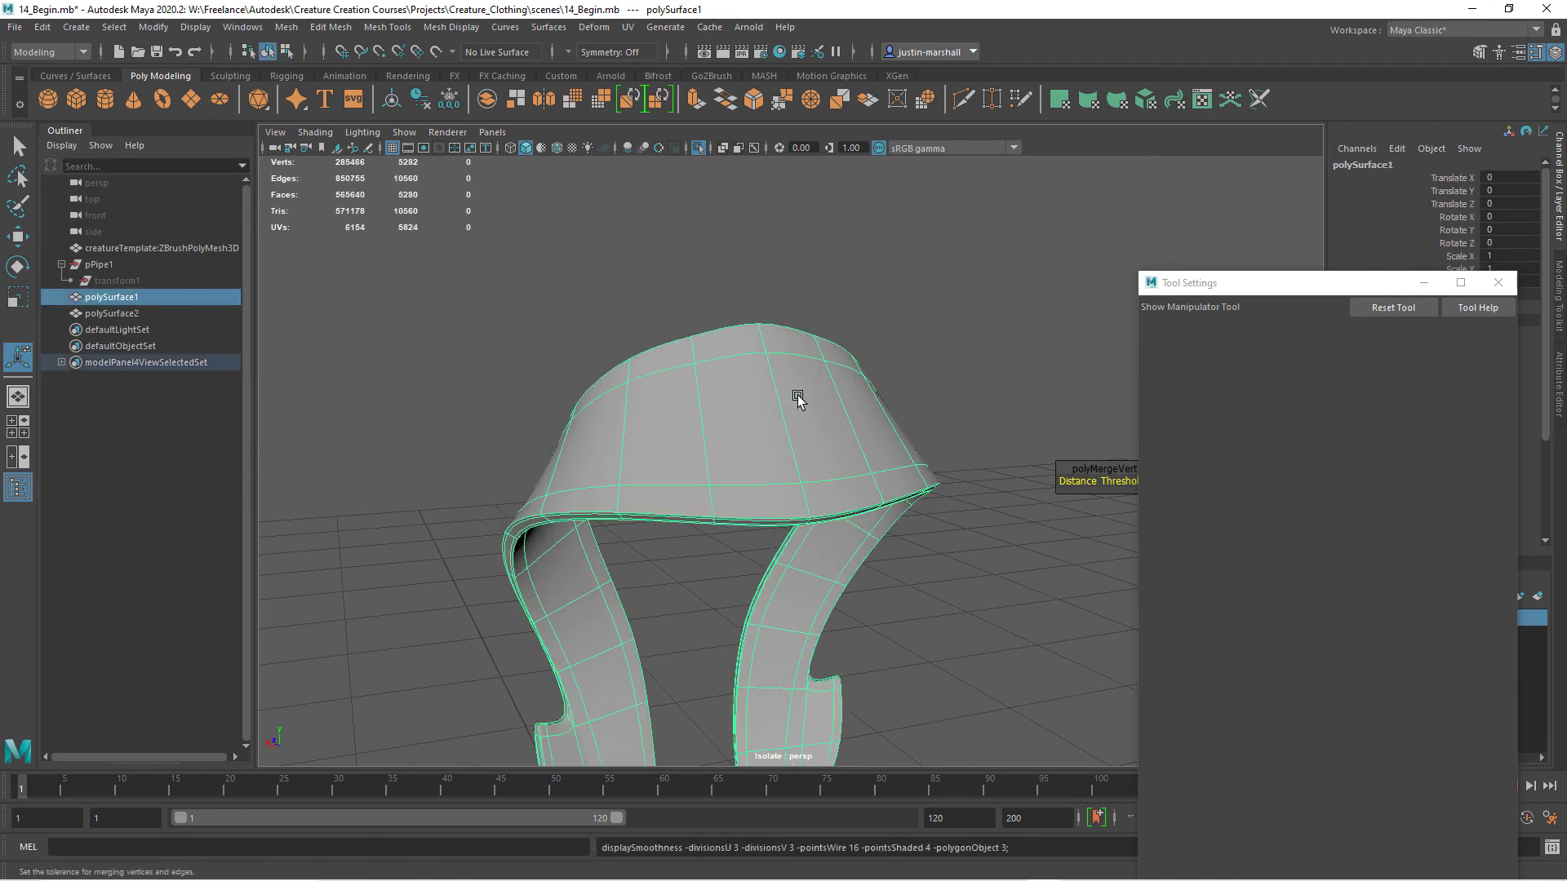
{"action": "left_click_drag", "start_coordinate": [889, 522], "coordinate": [514, 514], "text": "alt"}
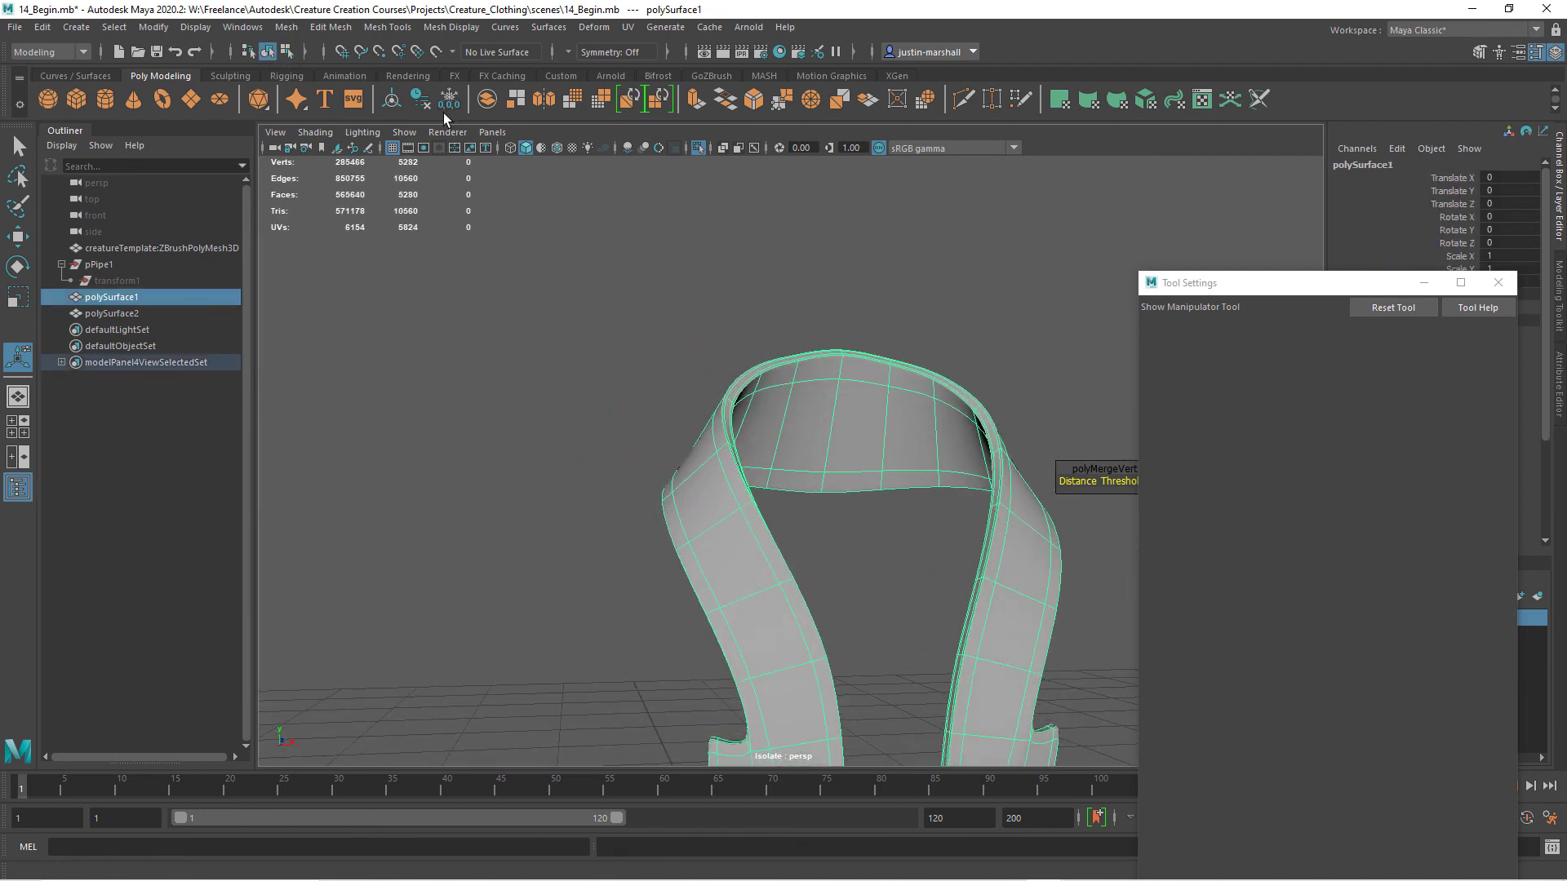
{"action": "left_click", "coordinate": [404, 132]}
{"action": "mouse_move", "coordinate": [412, 163]}
{"action": "left_click", "coordinate": [605, 161]}
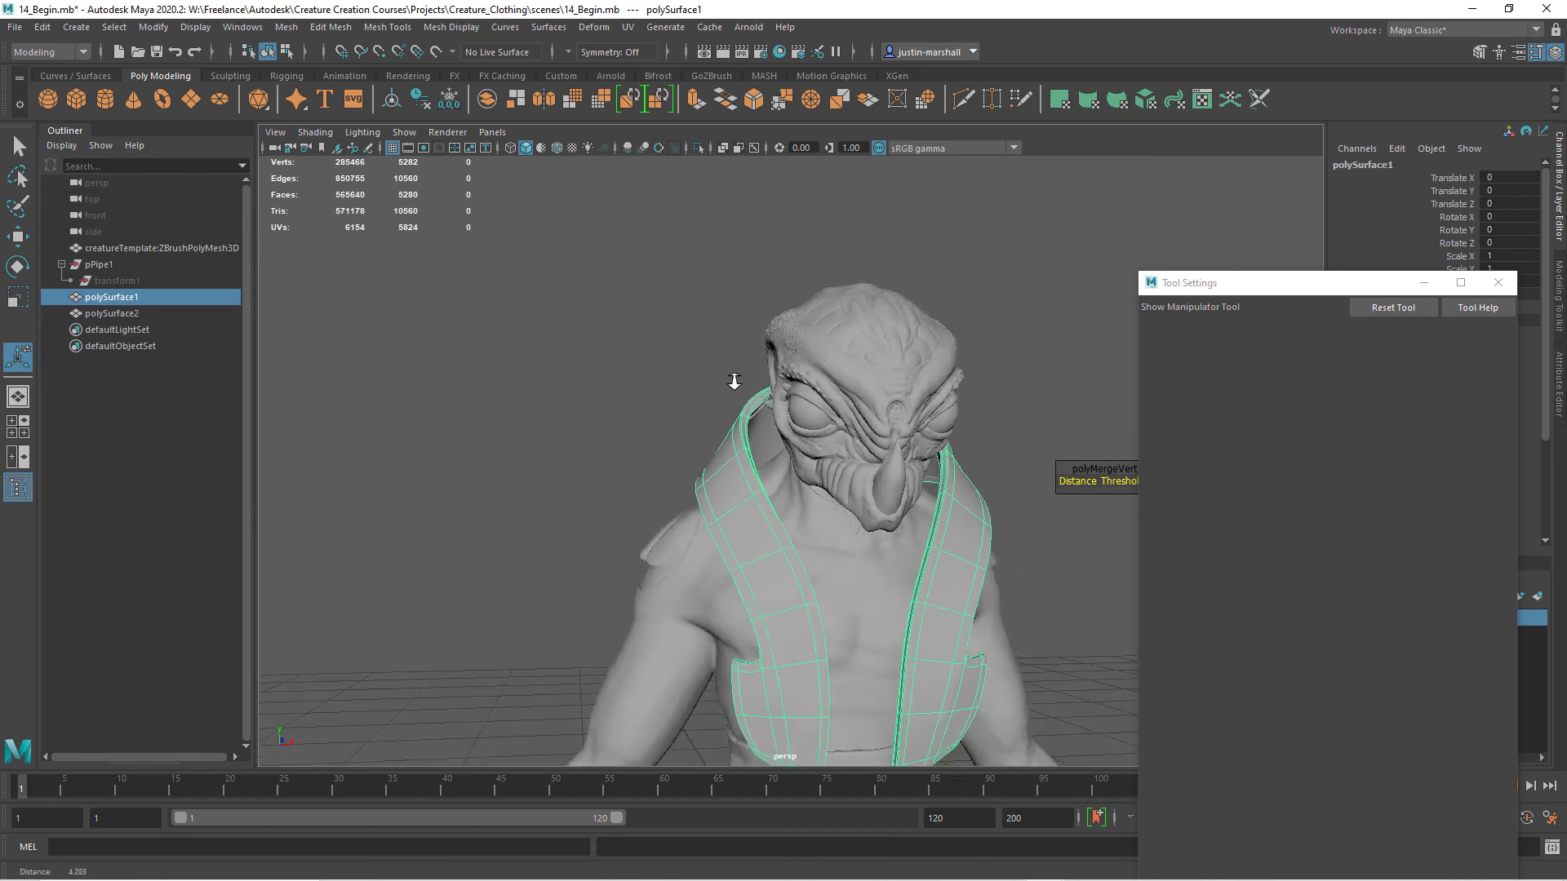
{"action": "left_click_drag", "start_coordinate": [842, 462], "coordinate": [937, 517], "text": "alt"}
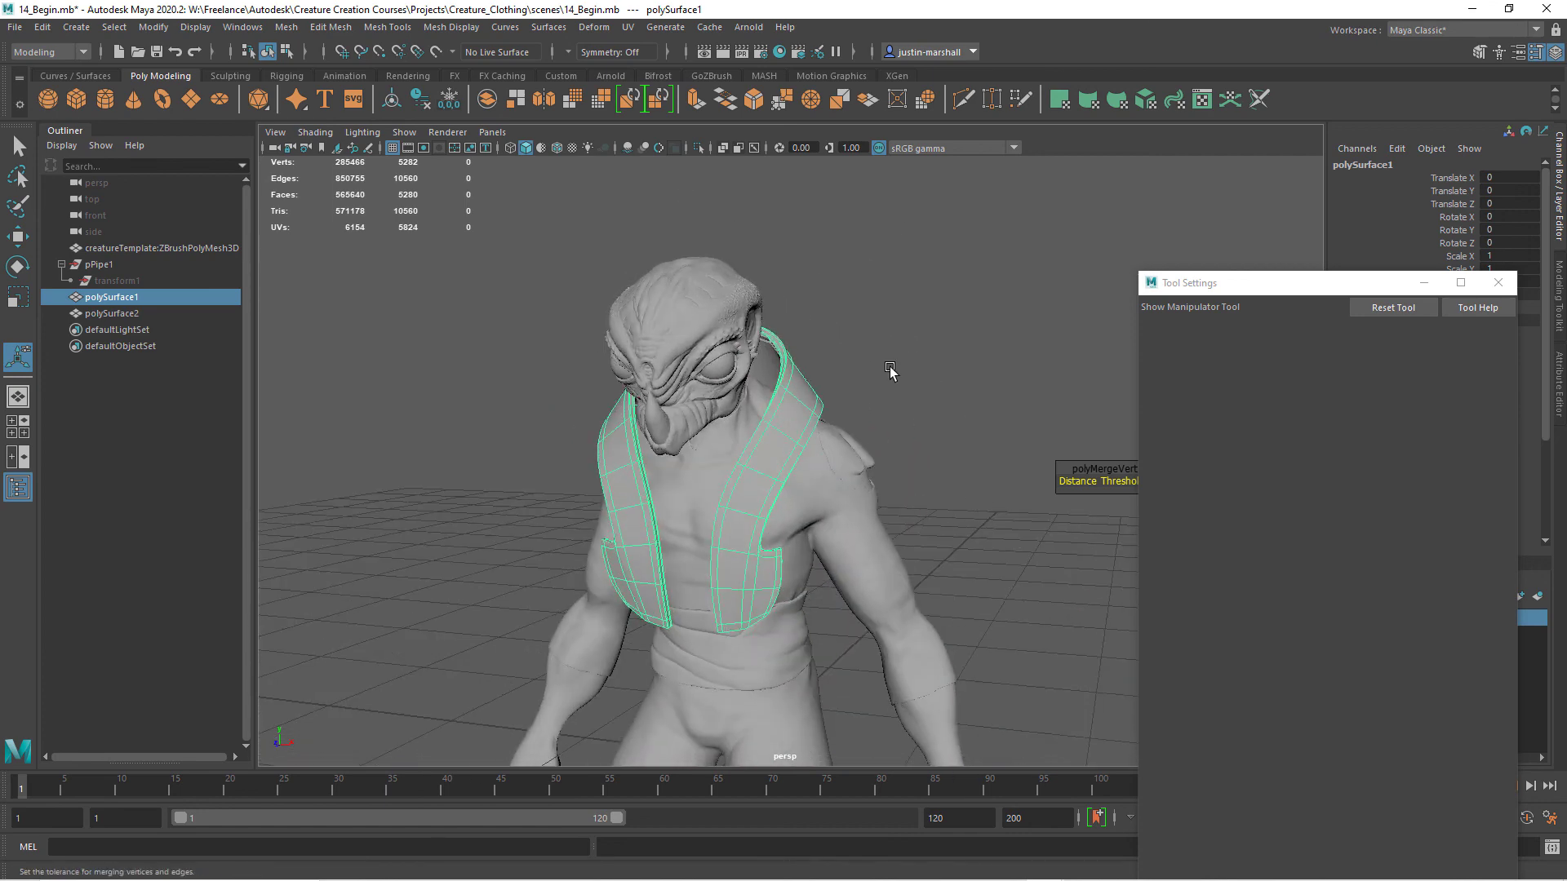
{"action": "left_click_drag", "start_coordinate": [796, 654], "coordinate": [788, 636], "text": "alt"}
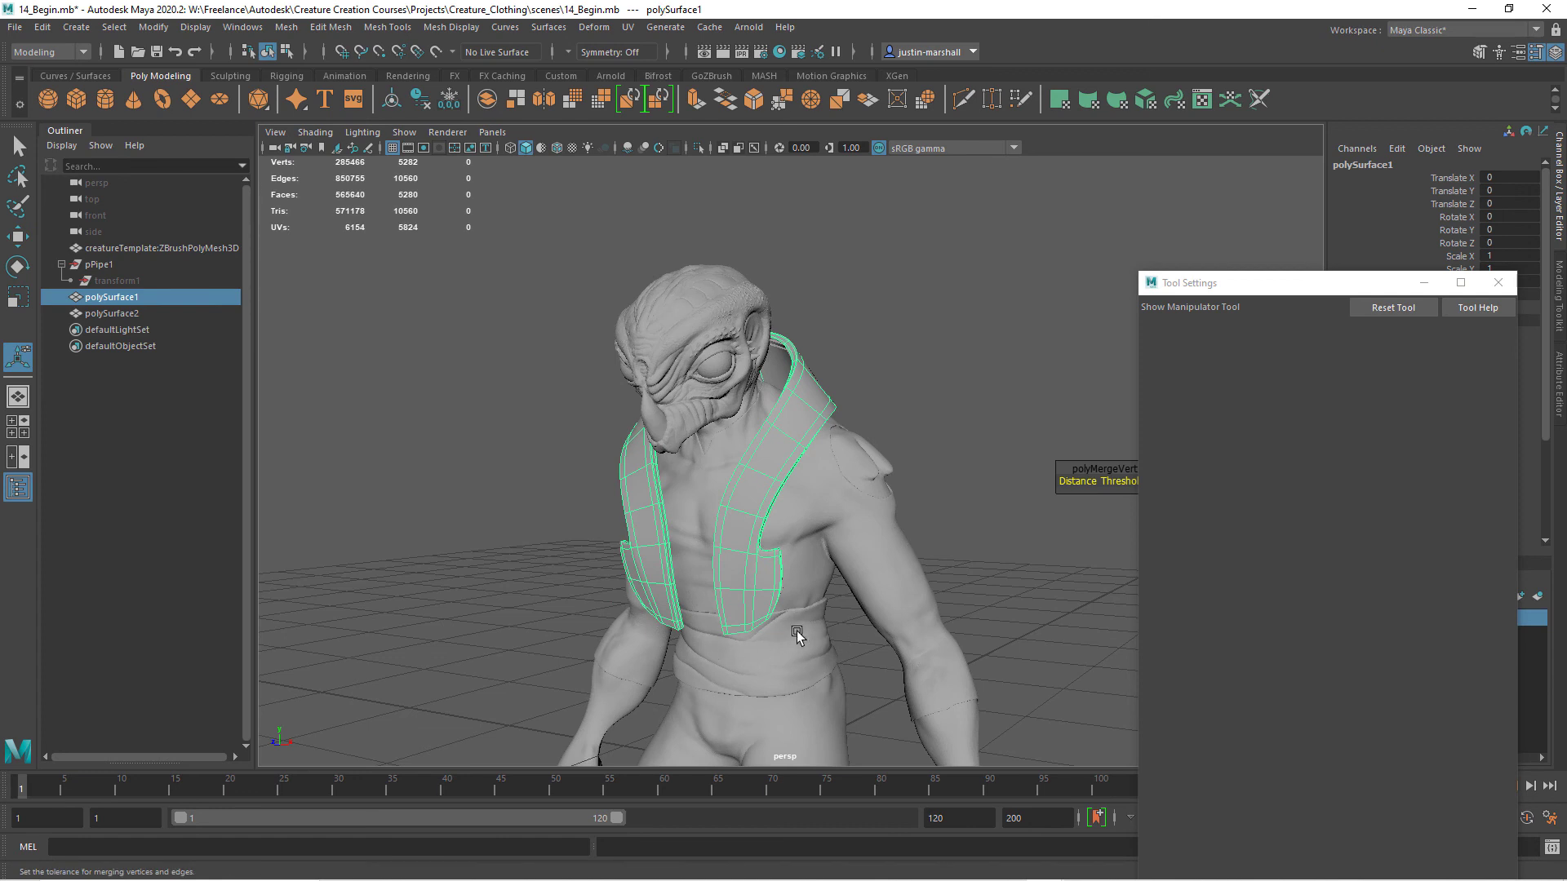